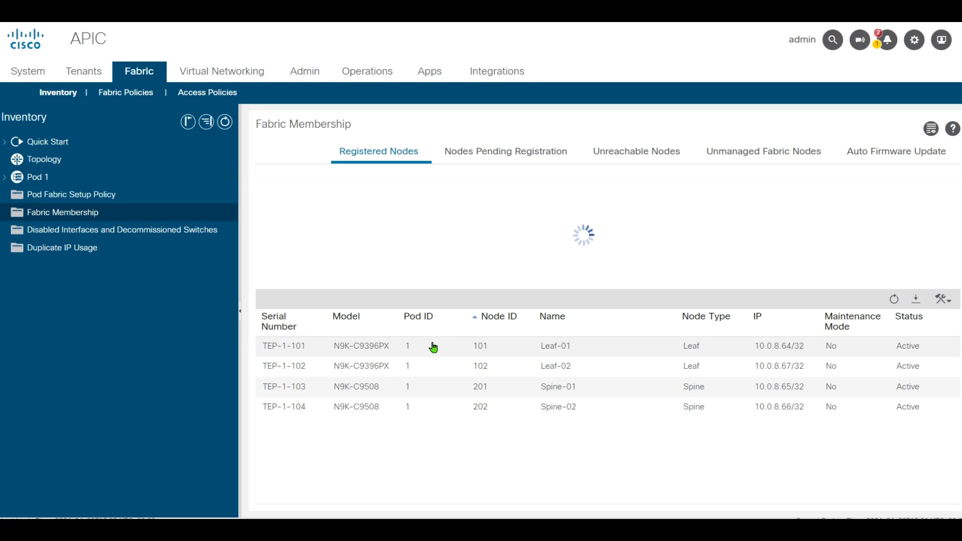
- Display the fabric topology diagram in the inventory
{"action": "left_click", "coordinate": [44, 164]}
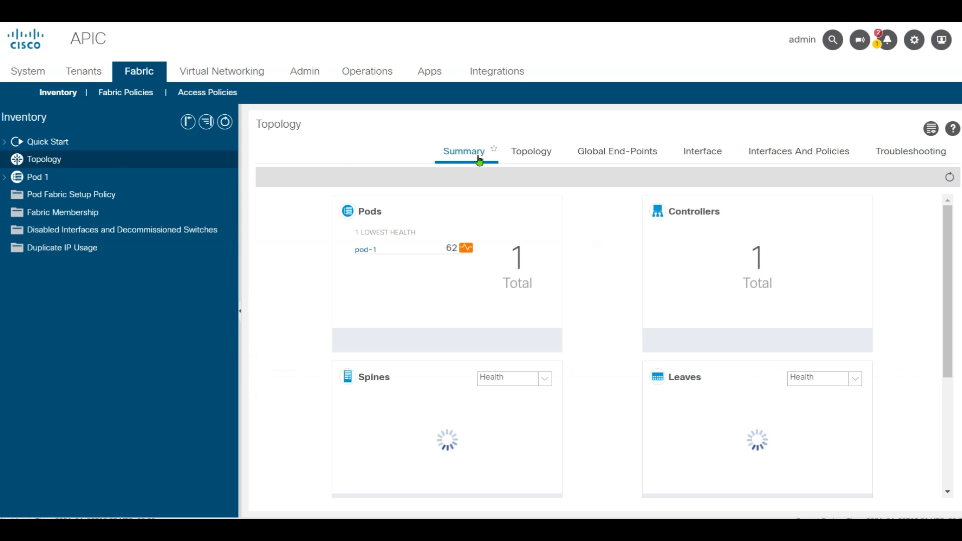
{"action": "left_click", "coordinate": [548, 156]}
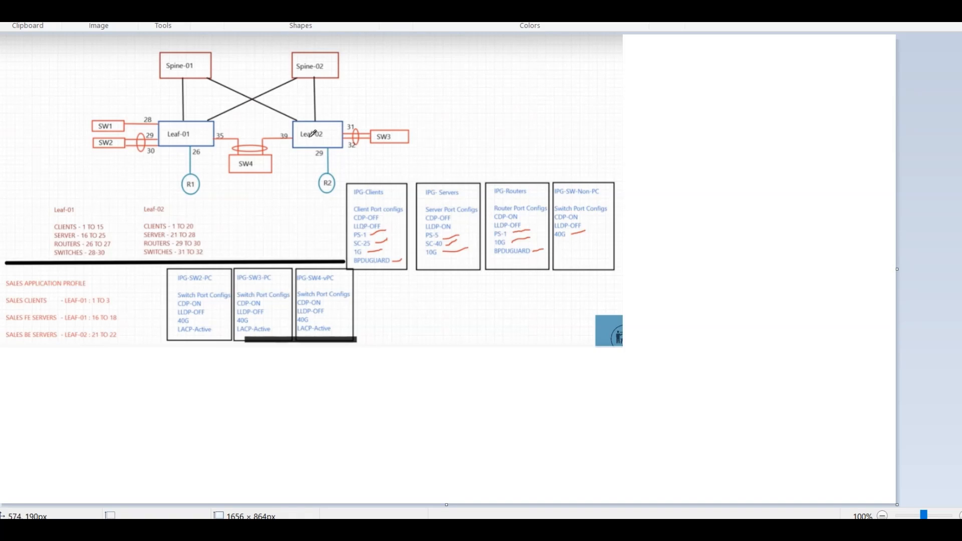
{"action": "left_click_drag", "start_coordinate": [318, 155], "coordinate": [317, 153]}
{"action": "key", "text": "ctrl+z"}
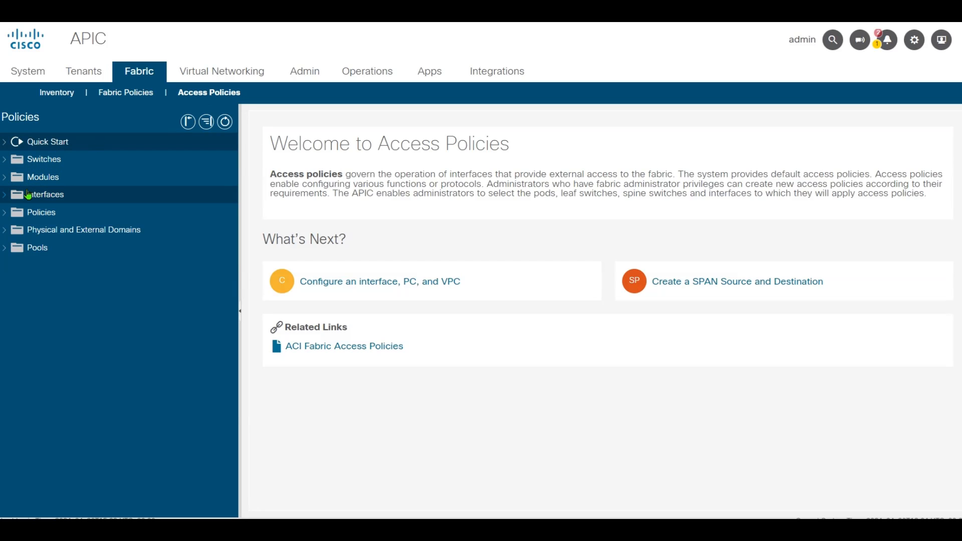
- Create a CDP interface policy named CDP-ON with the admin state enabled under the access interface policies
{"action": "left_click", "coordinate": [5, 215]}
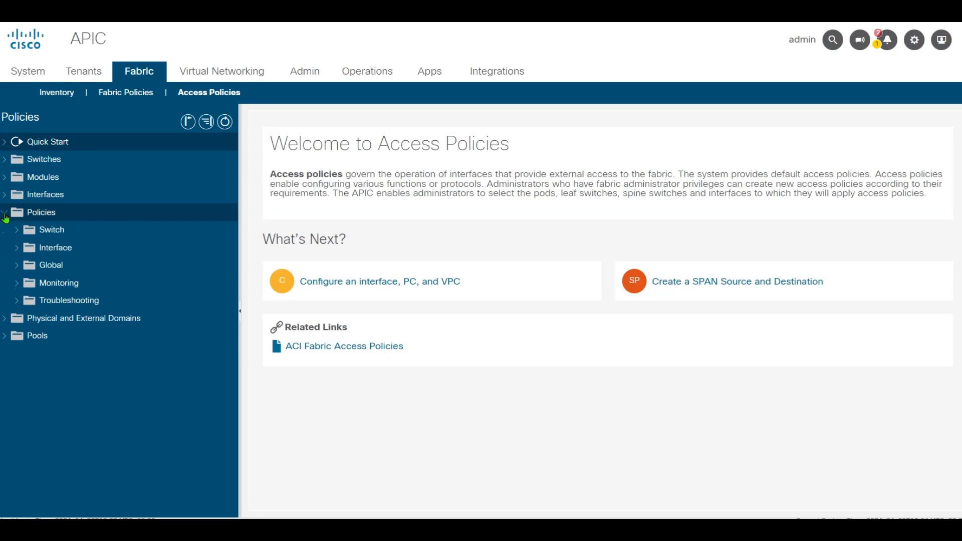
{"action": "left_click", "coordinate": [28, 256]}
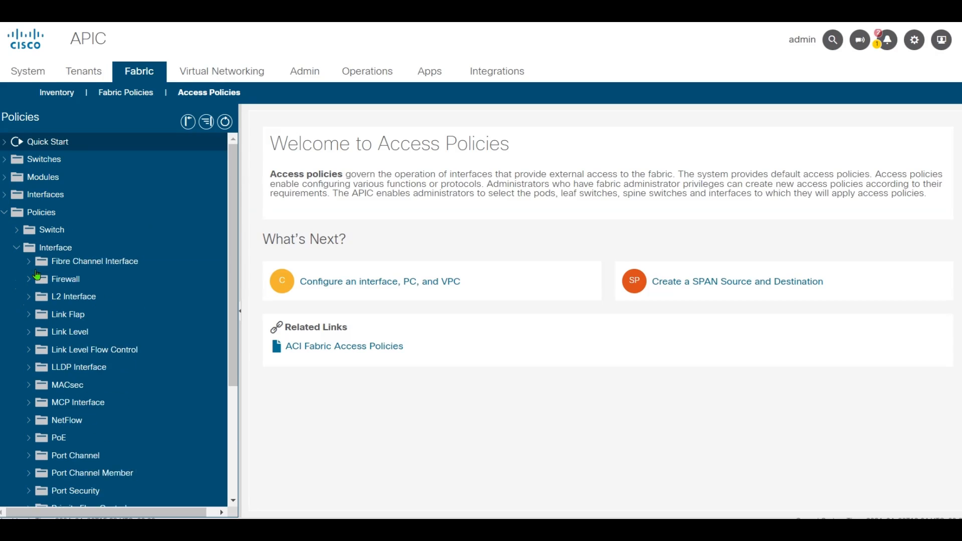
{"action": "scroll", "coordinate": [107, 365], "scroll_direction": "down", "scroll_amount": 3}
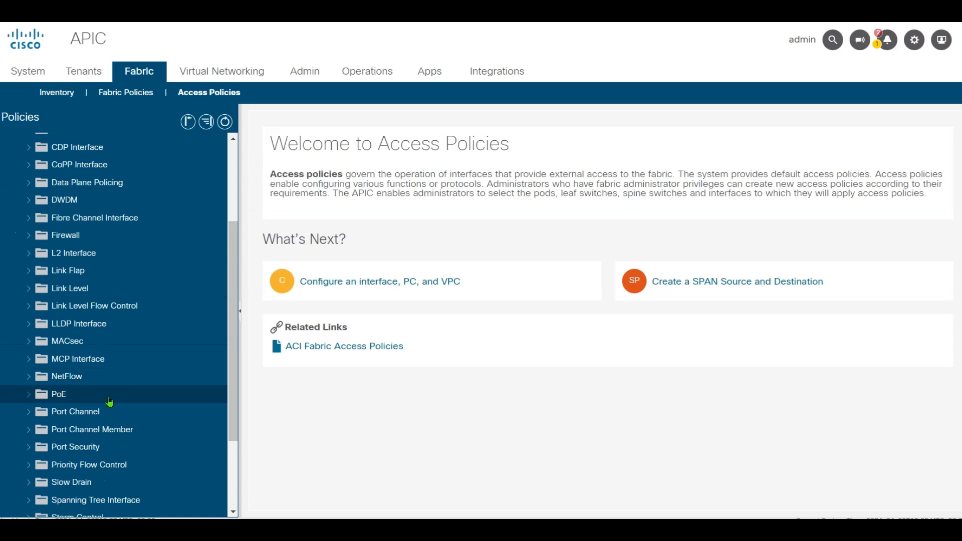
{"action": "scroll", "coordinate": [107, 419], "scroll_direction": "down", "scroll_amount": 2}
{"action": "scroll", "coordinate": [112, 319], "scroll_direction": "up", "scroll_amount": 3}
{"action": "left_click", "coordinate": [70, 216]}
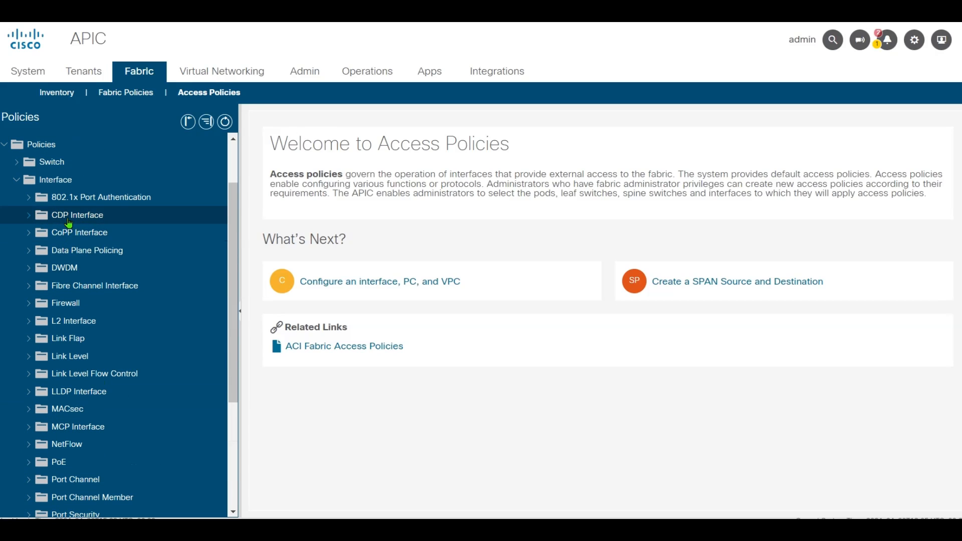
{"action": "right_click", "coordinate": [71, 217]}
{"action": "left_click", "coordinate": [133, 231]}
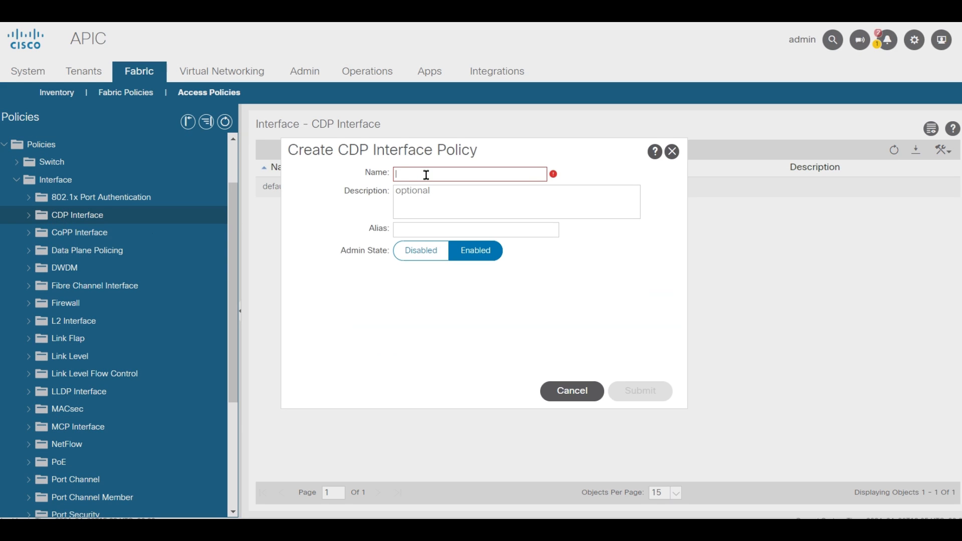
{"action": "type", "text": "CDP-ON"}
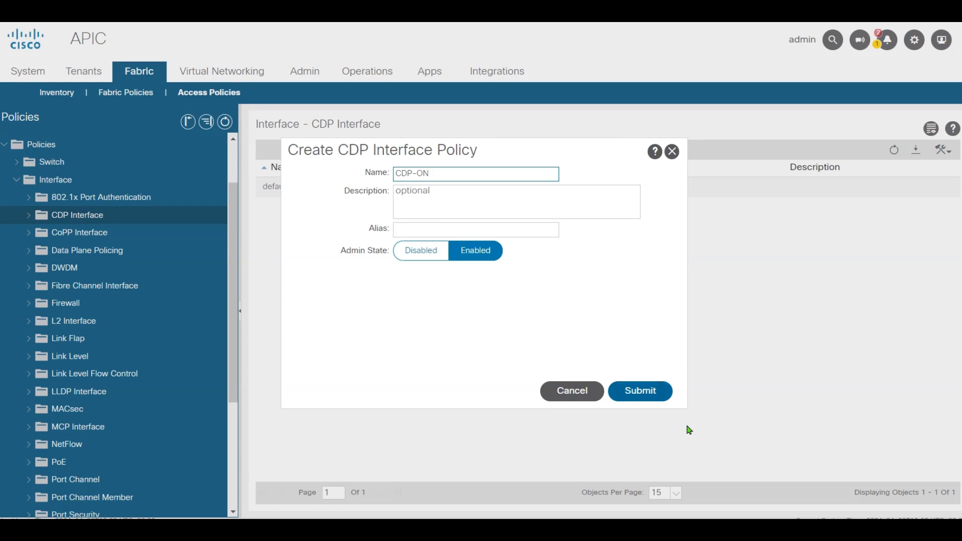
{"action": "left_click", "coordinate": [654, 392]}
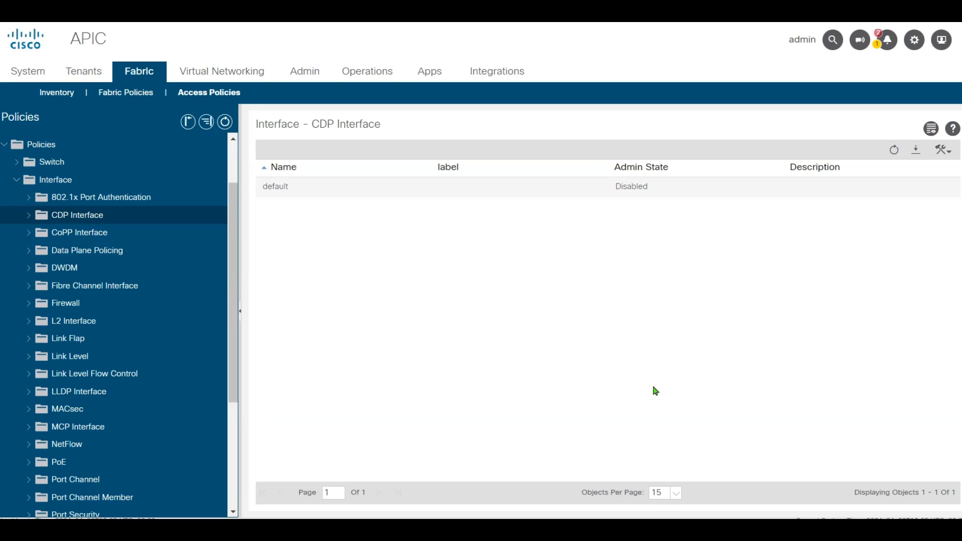
- Create a second CDP interface policy named CDP-OFF with the admin state disabled
{"action": "left_click", "coordinate": [77, 219]}
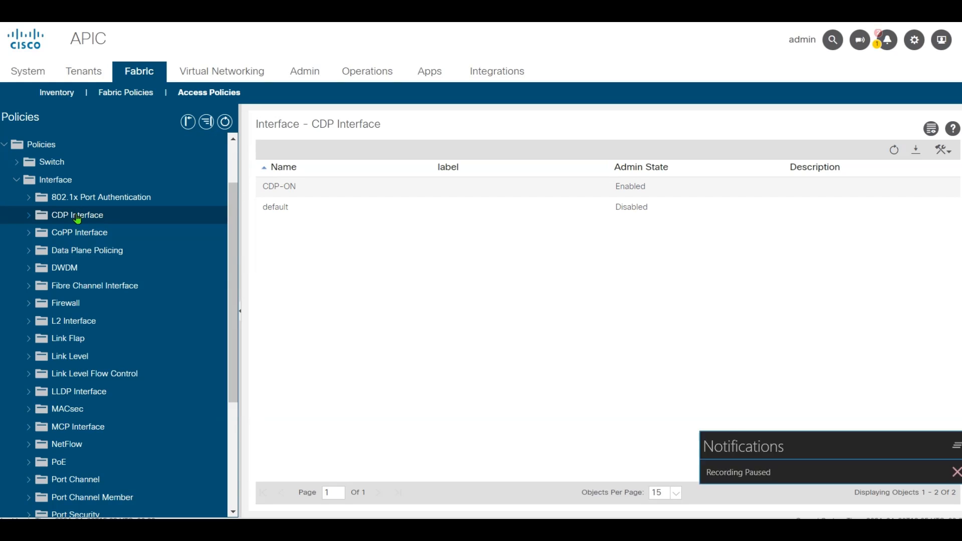
{"action": "right_click", "coordinate": [77, 219]}
{"action": "left_click", "coordinate": [106, 223]}
{"action": "left_click", "coordinate": [432, 173]}
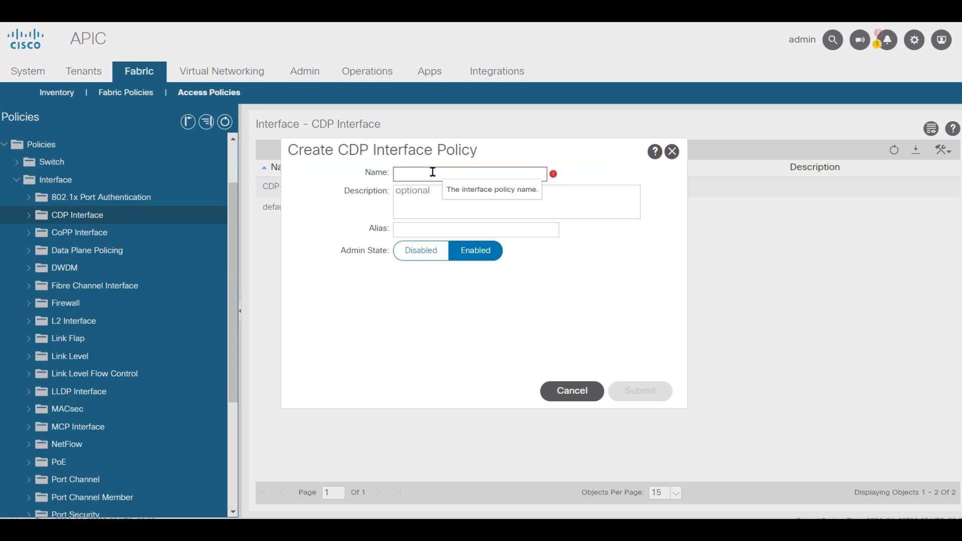
{"action": "type", "text": "CDP-OFF"}
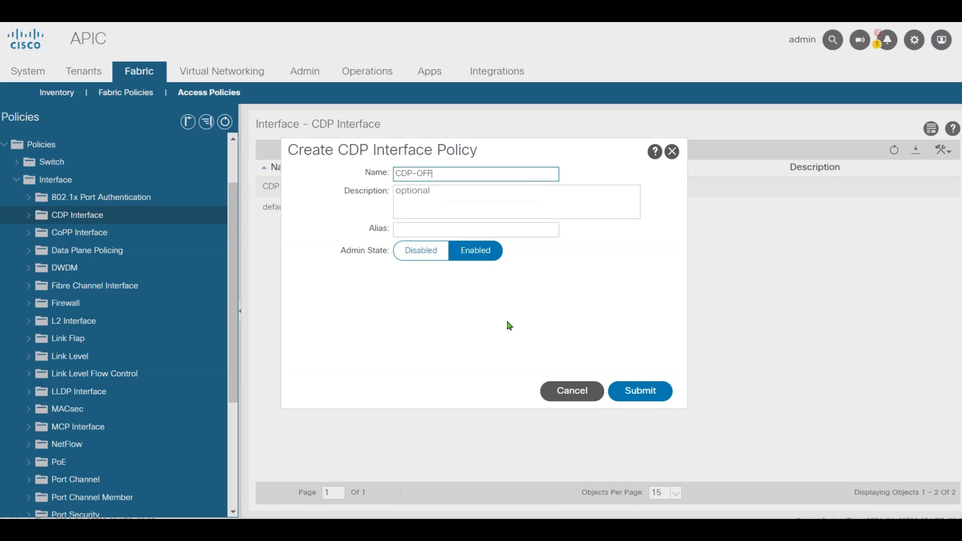
{"action": "left_click", "coordinate": [434, 251]}
{"action": "left_click", "coordinate": [654, 391]}
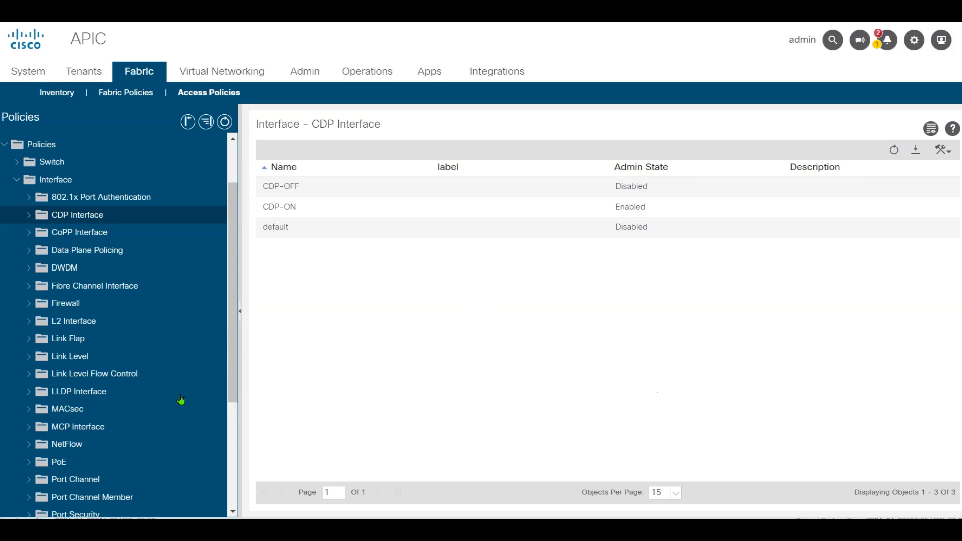
- Create an LLDP interface policy named LLDP-OFF with both the receive state and the transmit state disabled
{"action": "scroll", "coordinate": [122, 436], "scroll_direction": "down", "scroll_amount": 3}
{"action": "left_click", "coordinate": [76, 257]}
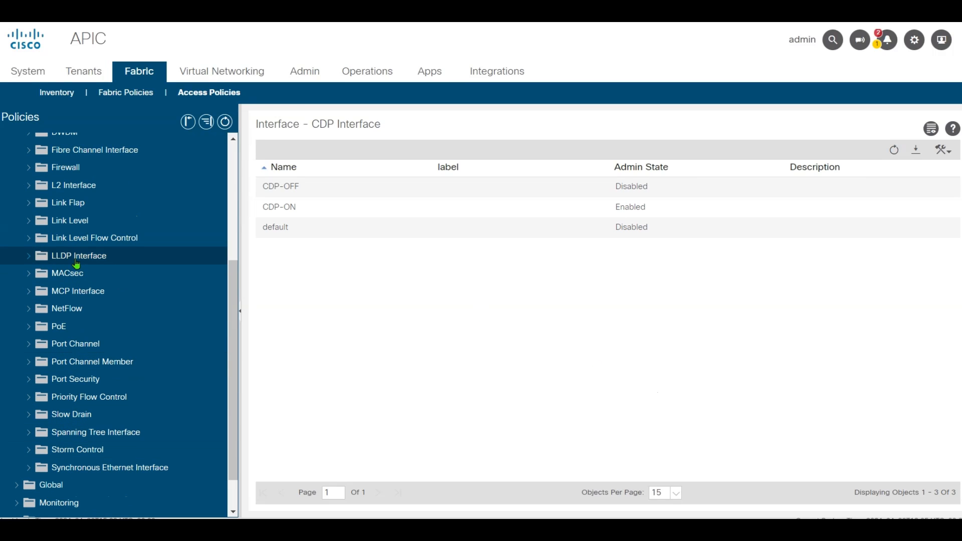
{"action": "right_click", "coordinate": [76, 258]}
{"action": "left_click", "coordinate": [120, 270]}
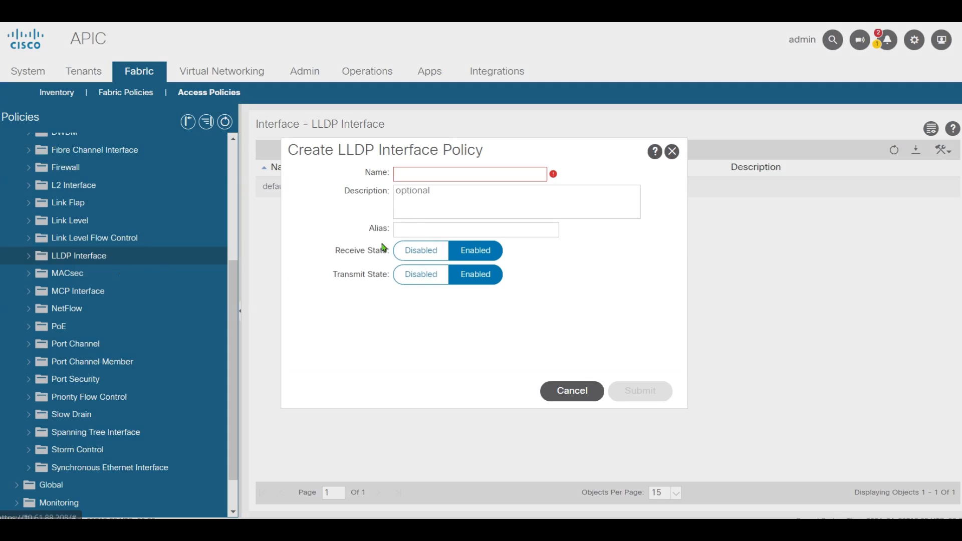
{"action": "left_click", "coordinate": [427, 175]}
{"action": "type", "text": "LLDP-OFF"}
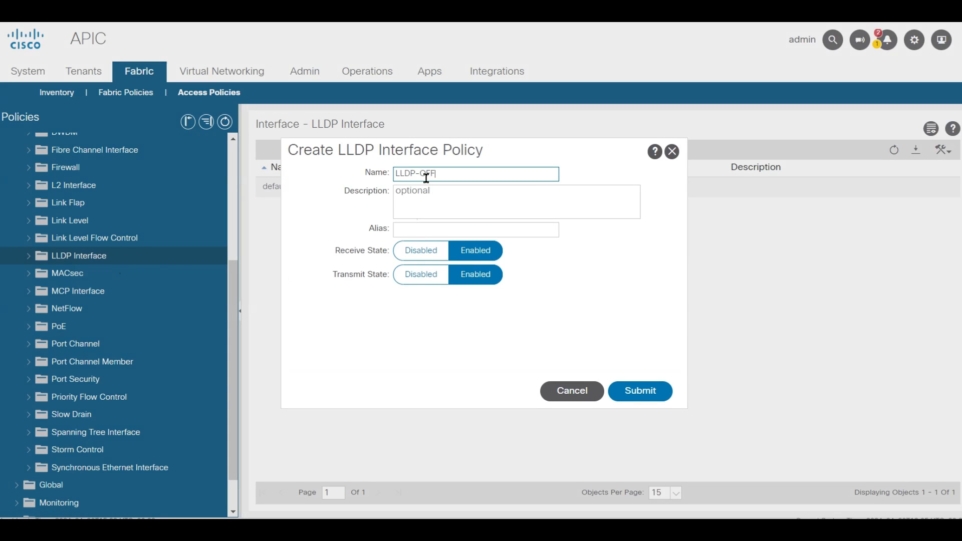
{"action": "left_click", "coordinate": [426, 251]}
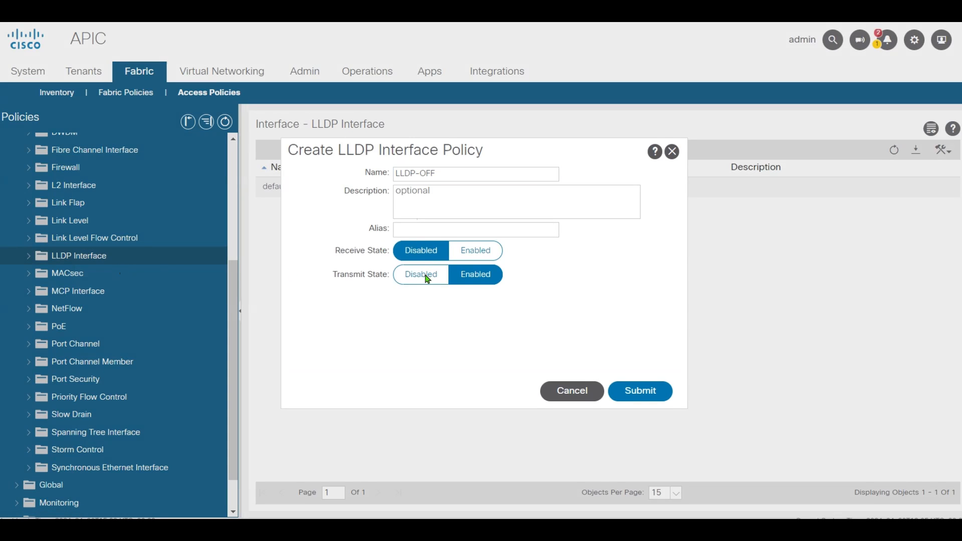
{"action": "left_click", "coordinate": [427, 275]}
{"action": "left_click", "coordinate": [653, 389]}
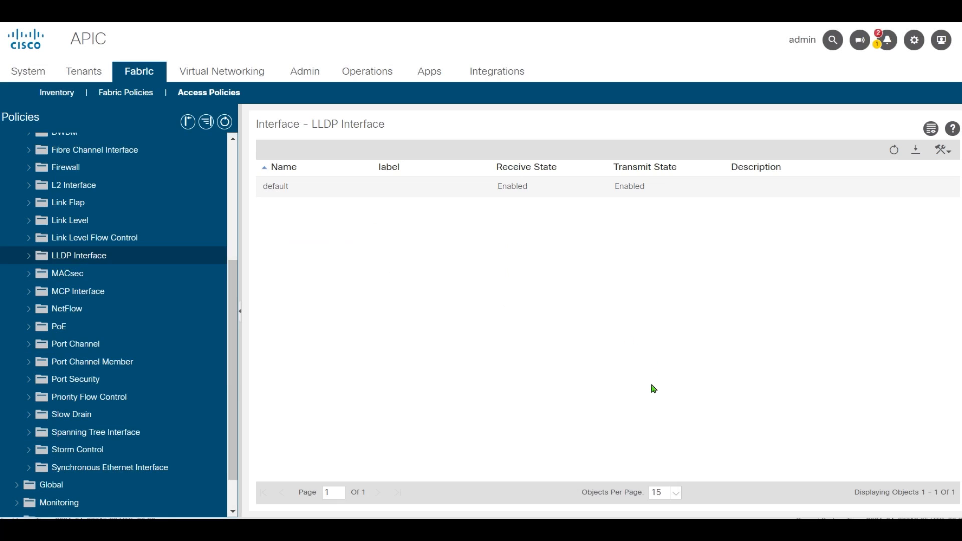
- Create an LLDP interface policy named LLDP-ON with the receive and transmit states enabled
{"action": "right_click", "coordinate": [92, 258]}
{"action": "left_click", "coordinate": [129, 265]}
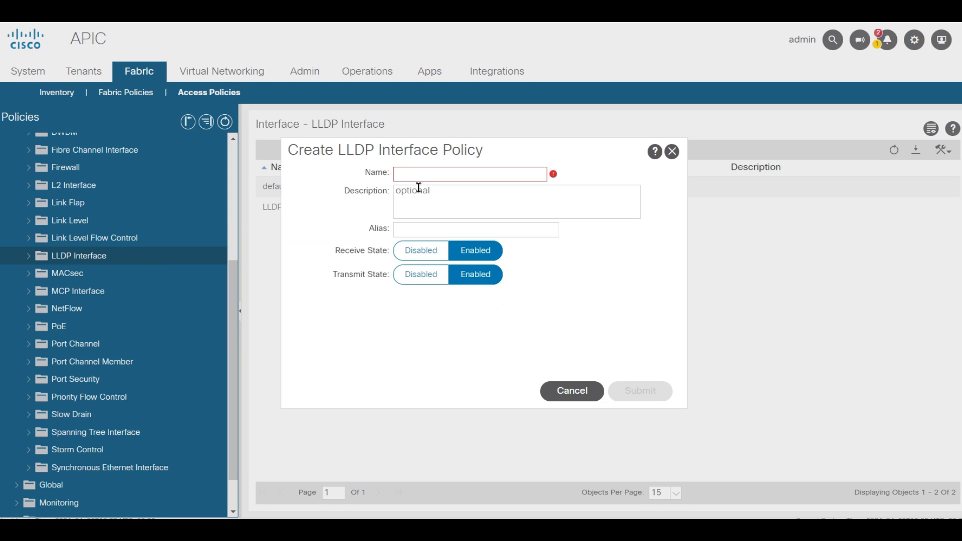
{"action": "type", "text": "LLDP-ON"}
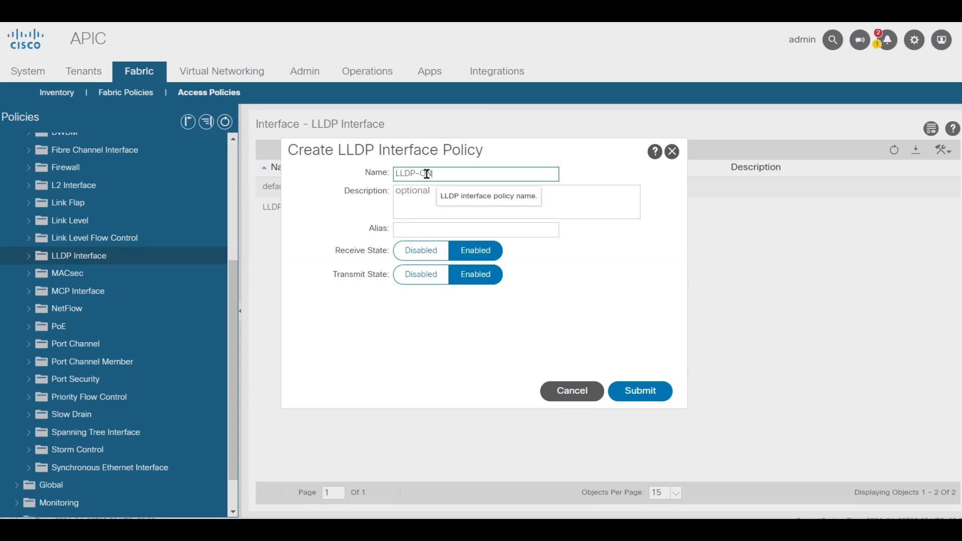
{"action": "left_click", "coordinate": [659, 395]}
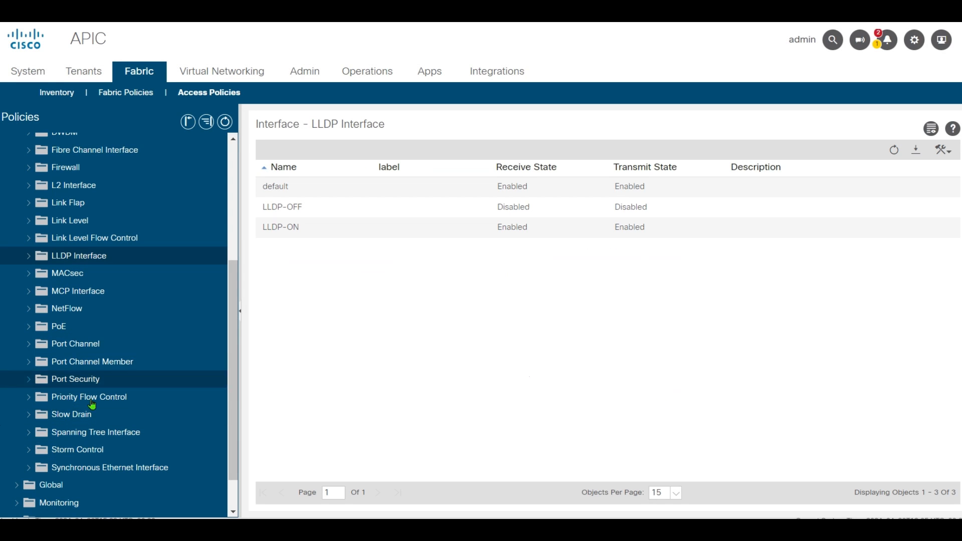
- Create a port security policy named PS-1 with maximum endpoints set to 1
{"action": "right_click", "coordinate": [82, 384]}
{"action": "left_click", "coordinate": [131, 395]}
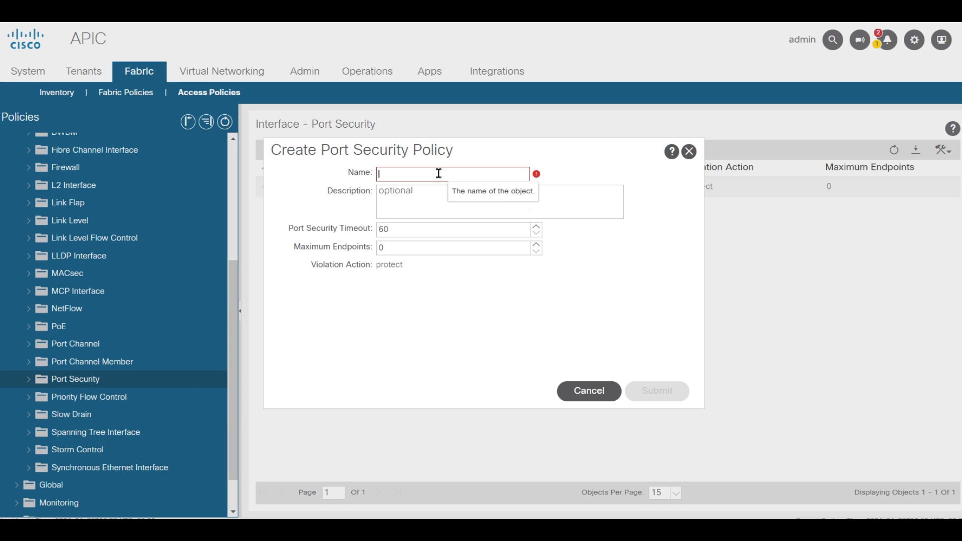
{"action": "type", "text": "PS-1"}
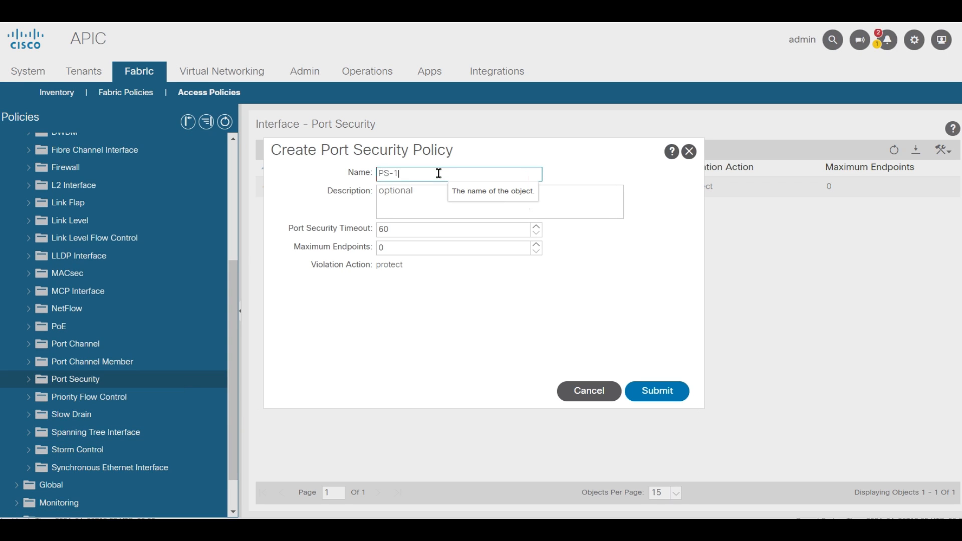
{"action": "double_click", "coordinate": [426, 247]}
{"action": "type", "text": "1"}
{"action": "left_click", "coordinate": [657, 391]}
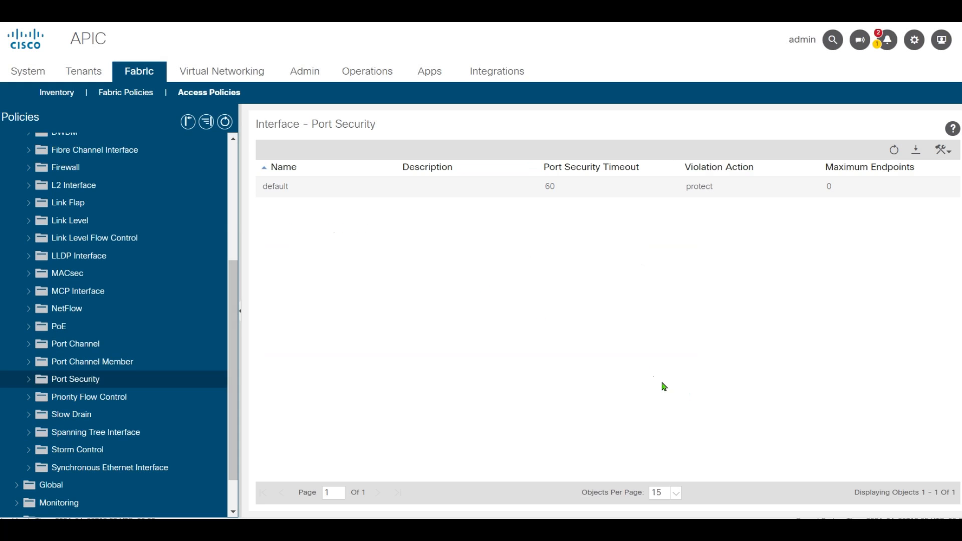
- Create a port security policy named PS-5 with maximum endpoints set to 5
{"action": "right_click", "coordinate": [82, 384]}
{"action": "left_click", "coordinate": [115, 389]}
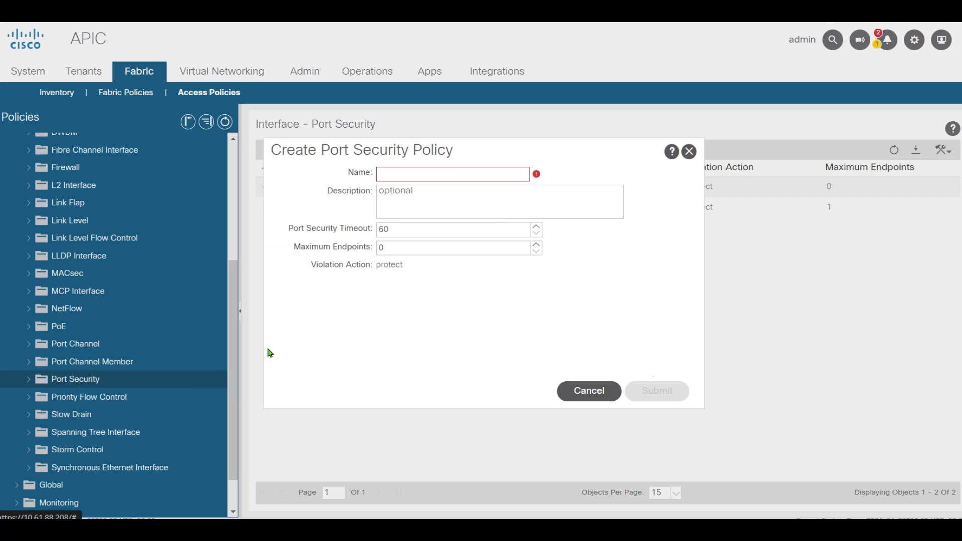
{"action": "type", "text": "PS-5"}
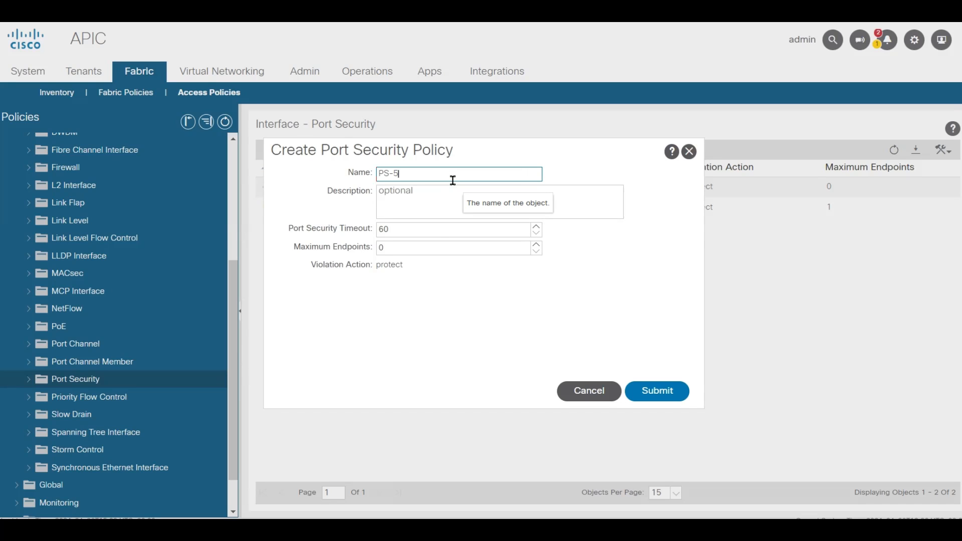
{"action": "left_click", "coordinate": [421, 247]}
{"action": "type", "text": "1"}
{"action": "left_click", "coordinate": [658, 392]}
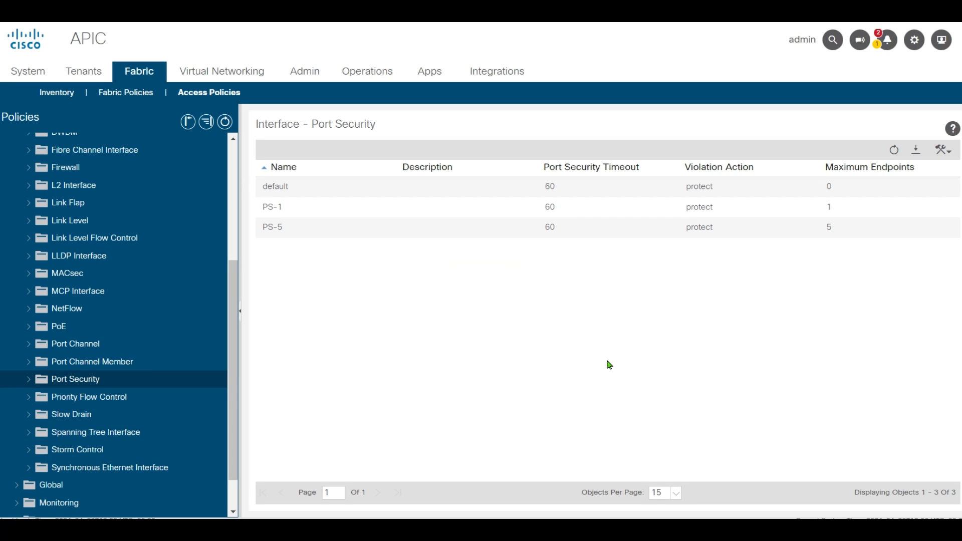
- Create a storm control interface policy named SC-40 with rate and max burst rate both set to 40 percent of bandwidth
{"action": "left_click", "coordinate": [84, 453]}
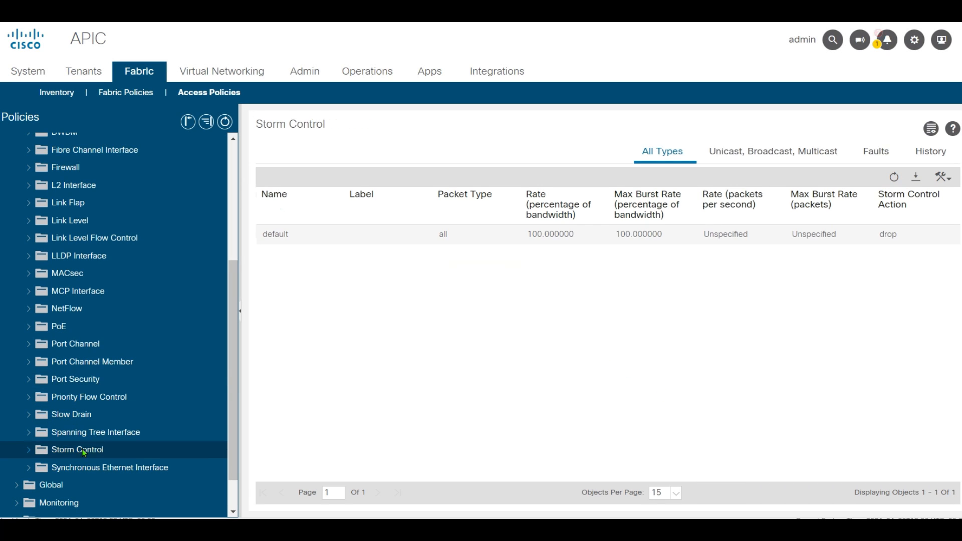
{"action": "right_click", "coordinate": [84, 454]}
{"action": "left_click", "coordinate": [132, 461]}
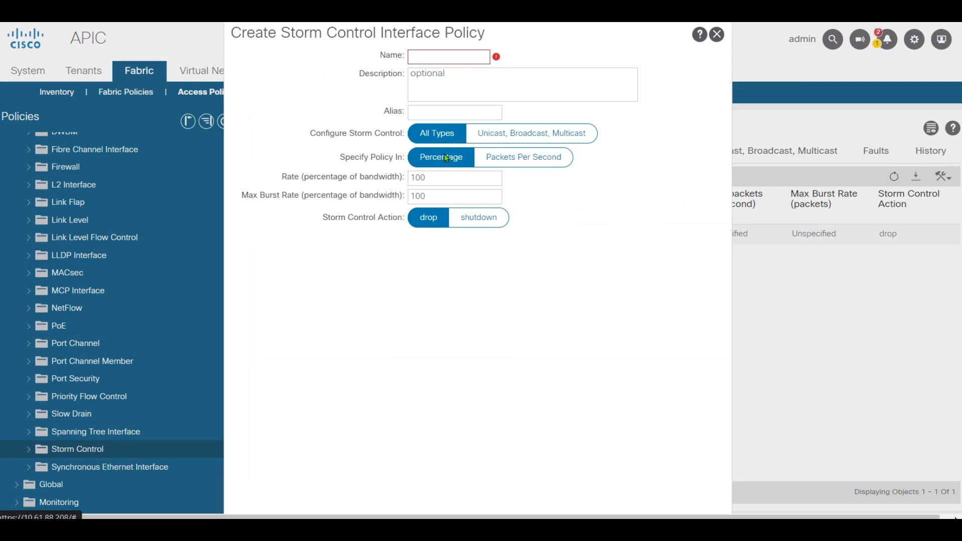
{"action": "left_click", "coordinate": [447, 57]}
{"action": "type", "text": "SC-40"}
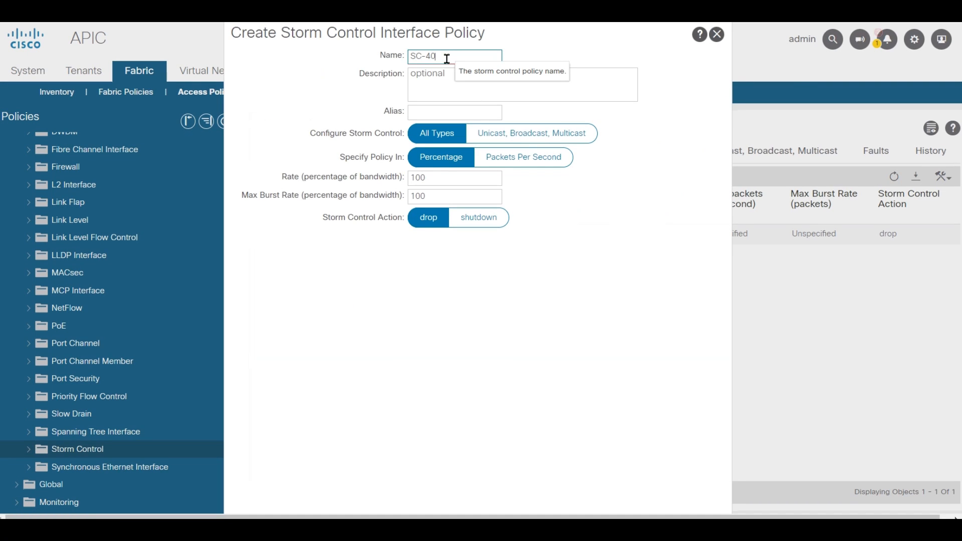
{"action": "double_click", "coordinate": [433, 176]}
{"action": "type", "text": "40"}
{"action": "key", "text": "Tab"}
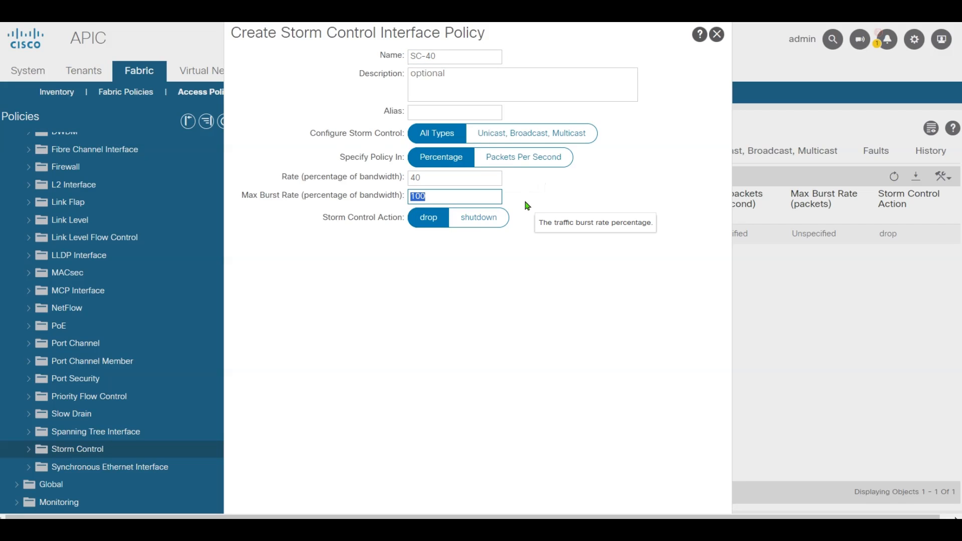
{"action": "type", "text": "40"}
{"action": "scroll", "coordinate": [619, 431], "scroll_direction": "down", "scroll_amount": 3}
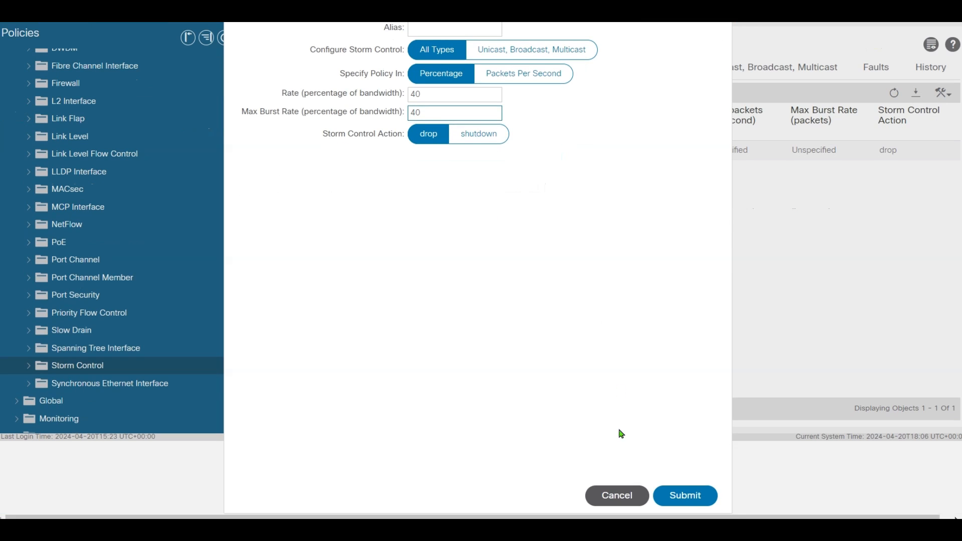
{"action": "left_click", "coordinate": [682, 496]}
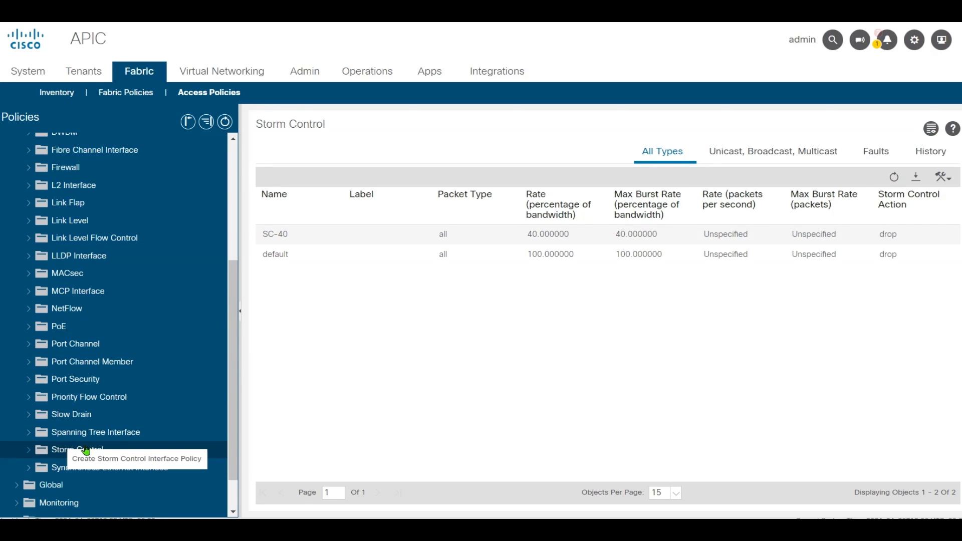
- Create a storm control interface policy named SC-25 with rate and max burst rate both set to 25 percent of bandwidth
{"action": "left_click", "coordinate": [122, 463]}
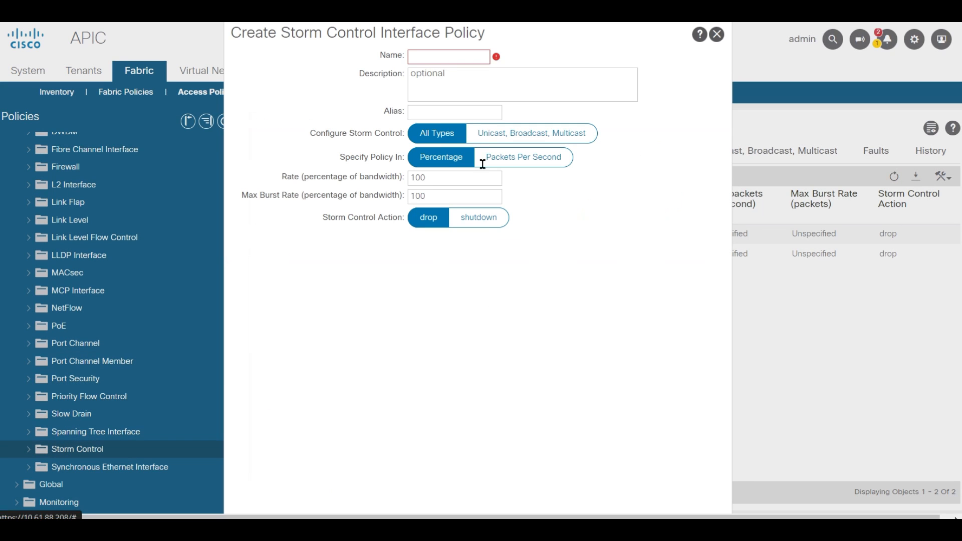
{"action": "left_click", "coordinate": [445, 58]}
{"action": "type", "text": "SC-25"}
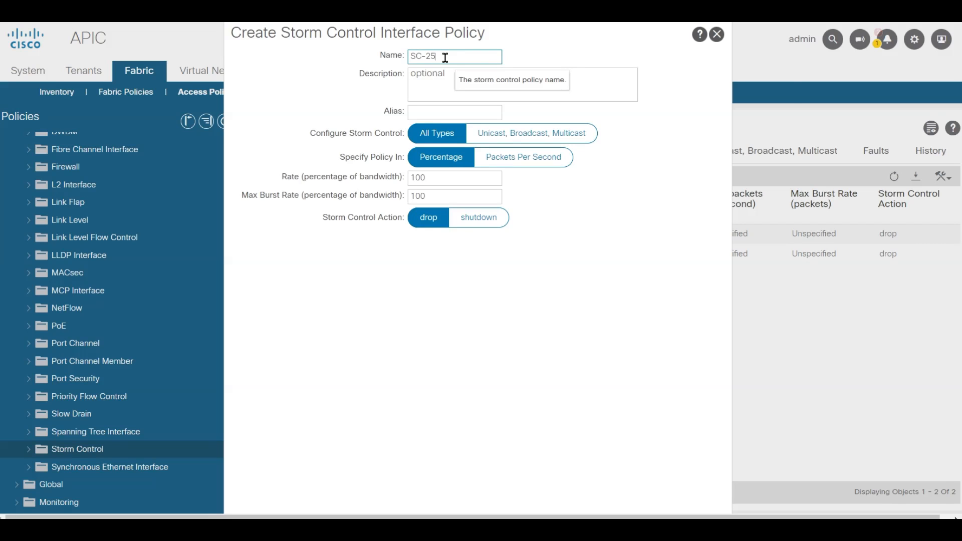
{"action": "double_click", "coordinate": [449, 179]}
{"action": "type", "text": "25"}
{"action": "double_click", "coordinate": [483, 196]}
{"action": "type", "text": "25"}
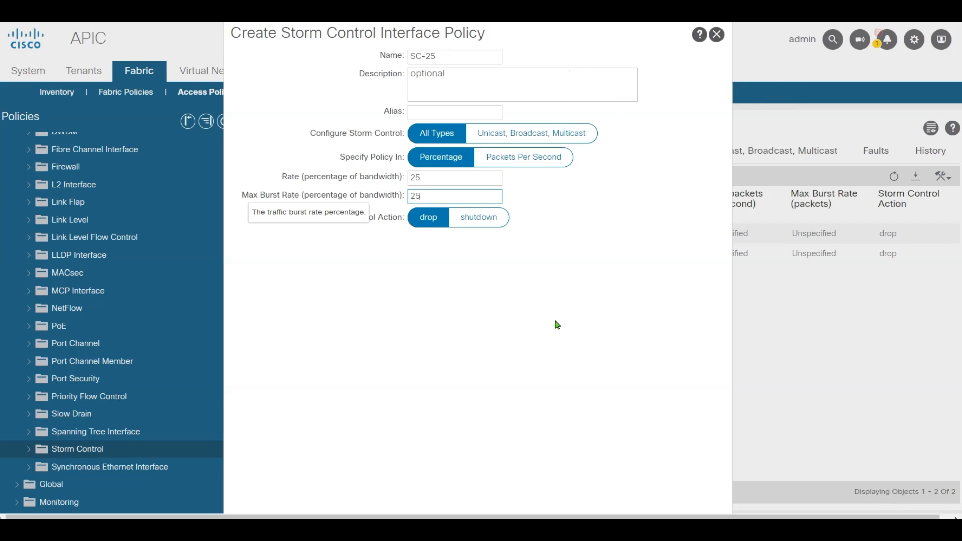
{"action": "scroll", "coordinate": [555, 324], "scroll_direction": "down", "scroll_amount": 3}
{"action": "left_click", "coordinate": [682, 495]}
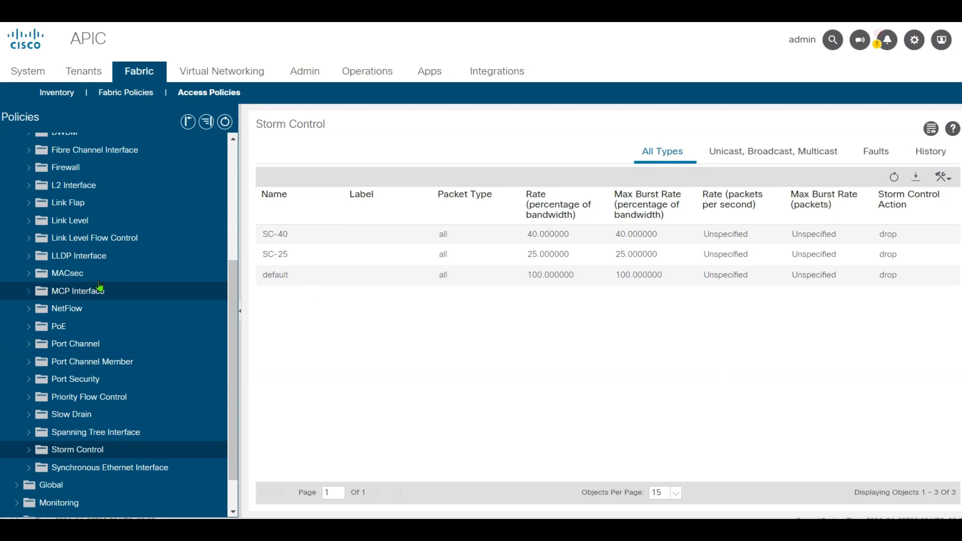
- Create a link level policy named 10G-AUTO with the speed set to 10 Gbps
{"action": "right_click", "coordinate": [108, 221]}
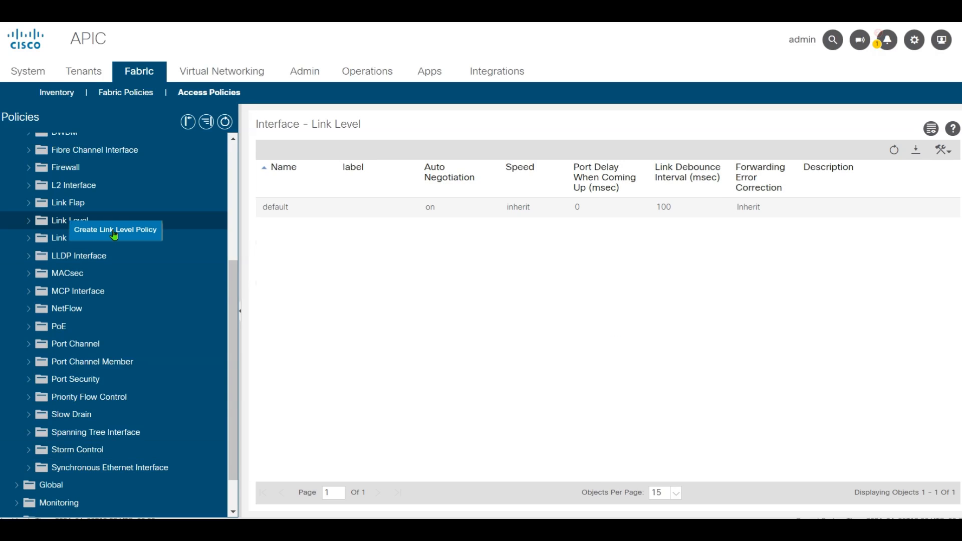
{"action": "left_click", "coordinate": [120, 234]}
{"action": "left_click", "coordinate": [466, 142]}
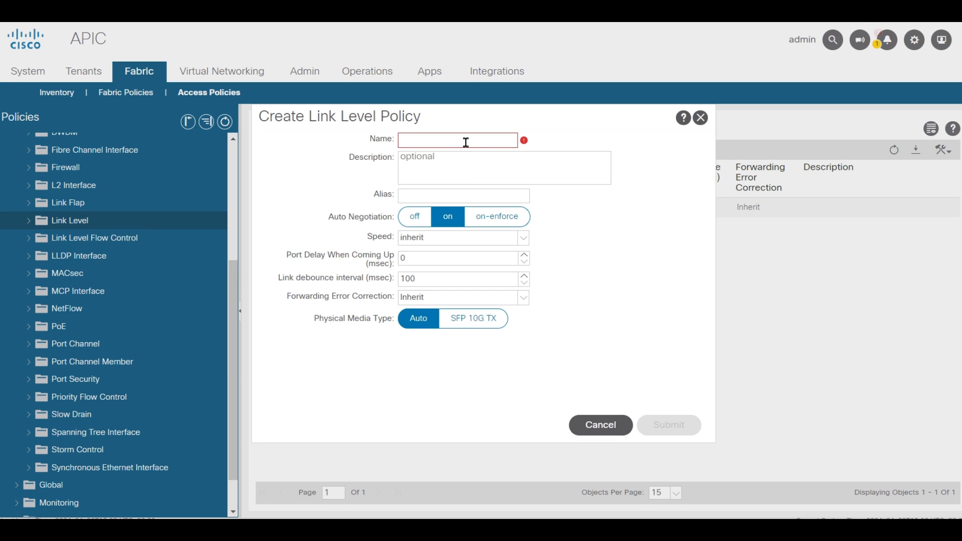
{"action": "type", "text": "10G-AUTO"}
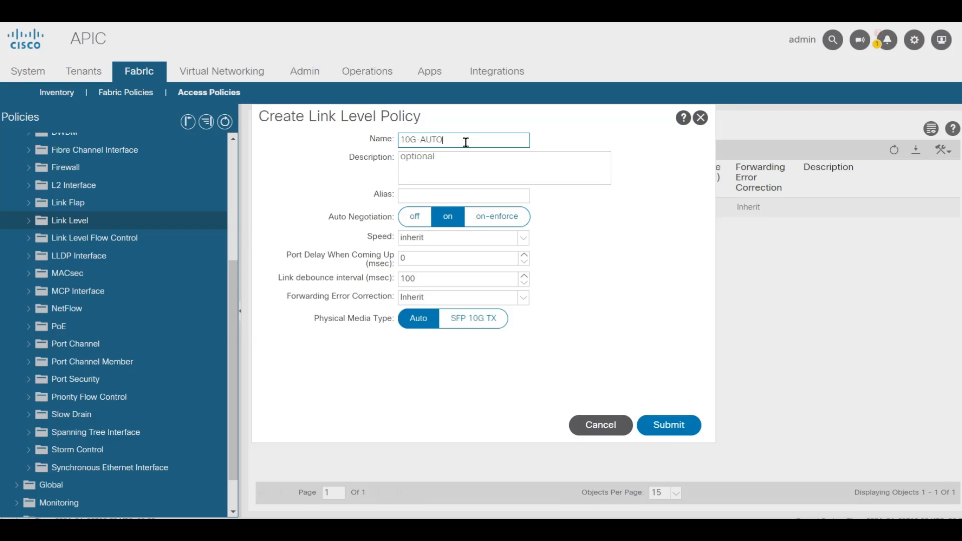
{"action": "left_click", "coordinate": [455, 239]}
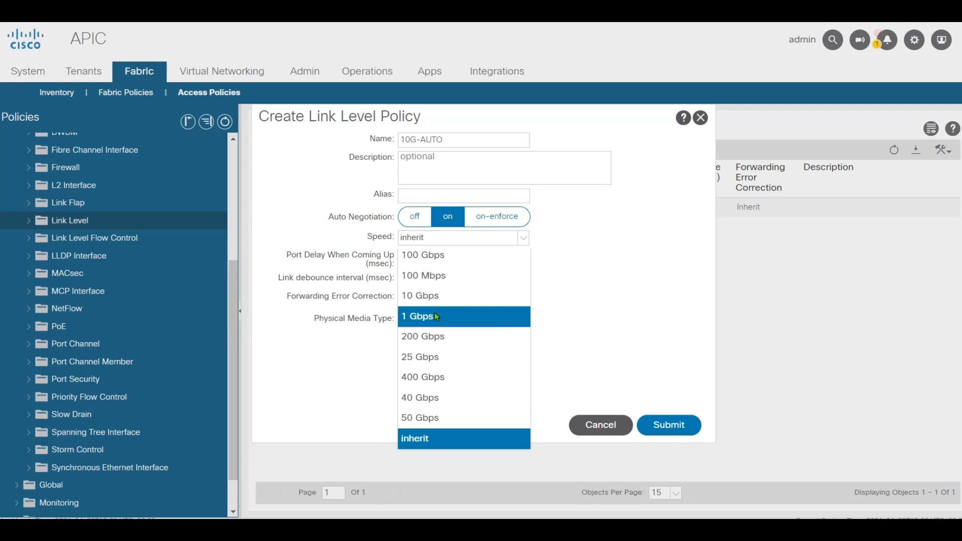
{"action": "left_click", "coordinate": [431, 296]}
{"action": "left_click", "coordinate": [683, 429]}
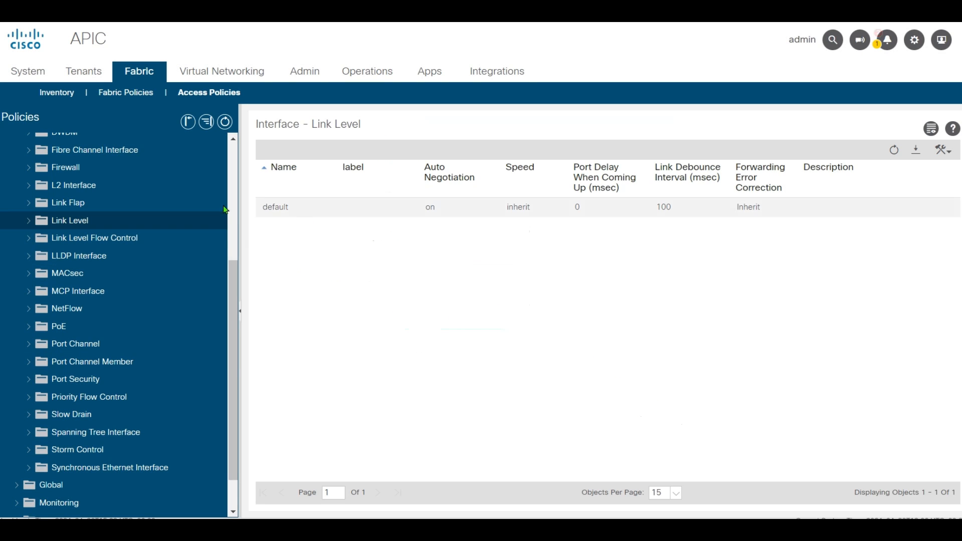
- Create a link level policy named 1G-AUTO with the speed set to 1 Gbps
{"action": "right_click", "coordinate": [81, 226]}
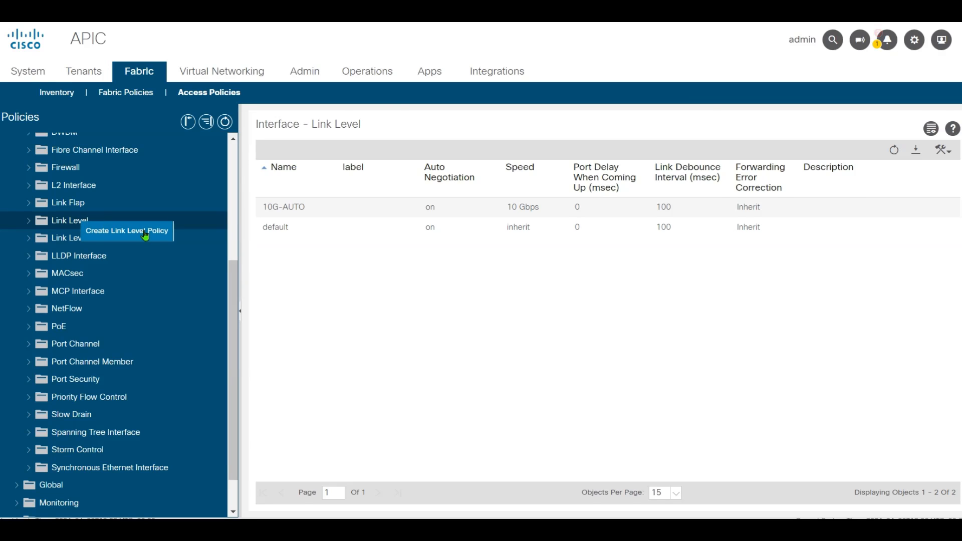
{"action": "left_click", "coordinate": [129, 228]}
{"action": "left_click", "coordinate": [454, 141]}
{"action": "type", "text": "1G"}
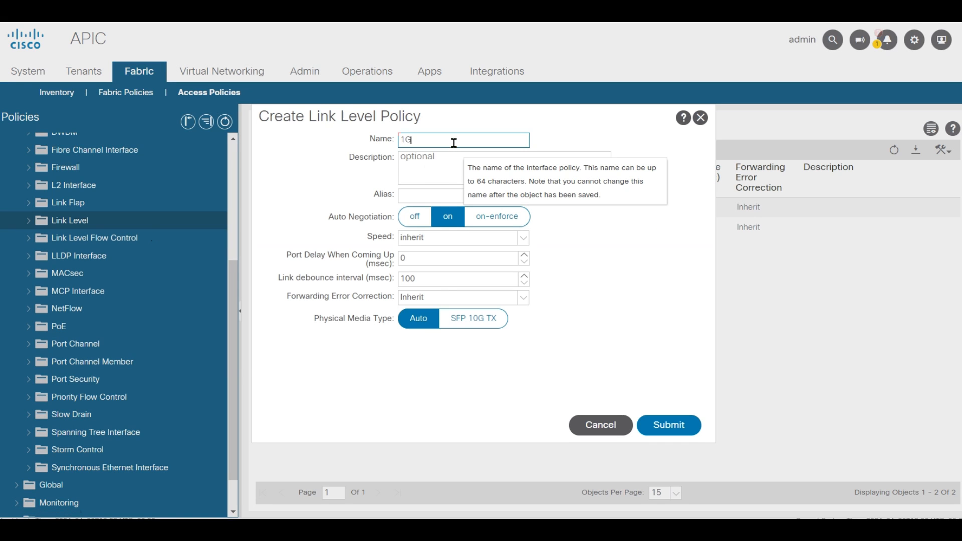
{"action": "type", "text": "-AUTO"}
{"action": "left_click", "coordinate": [431, 238]}
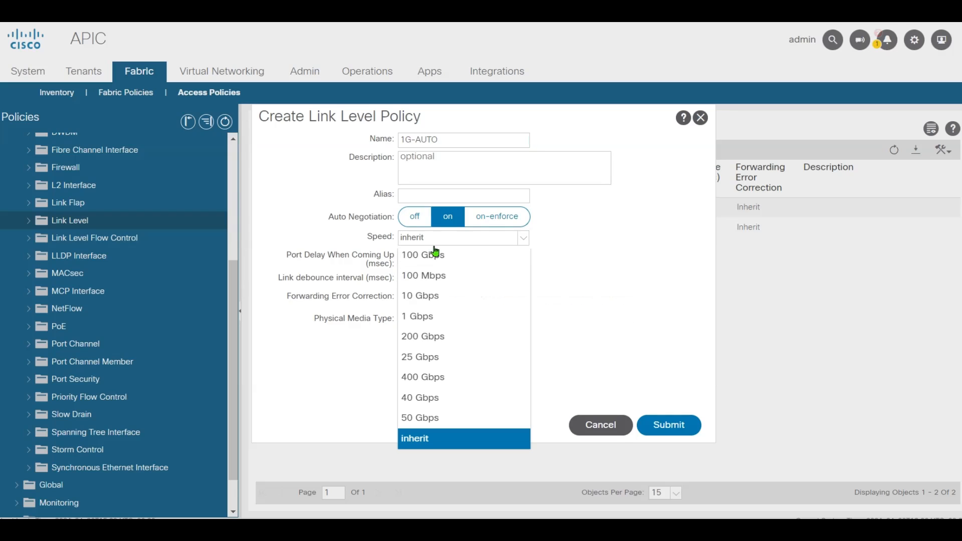
{"action": "left_click", "coordinate": [427, 316]}
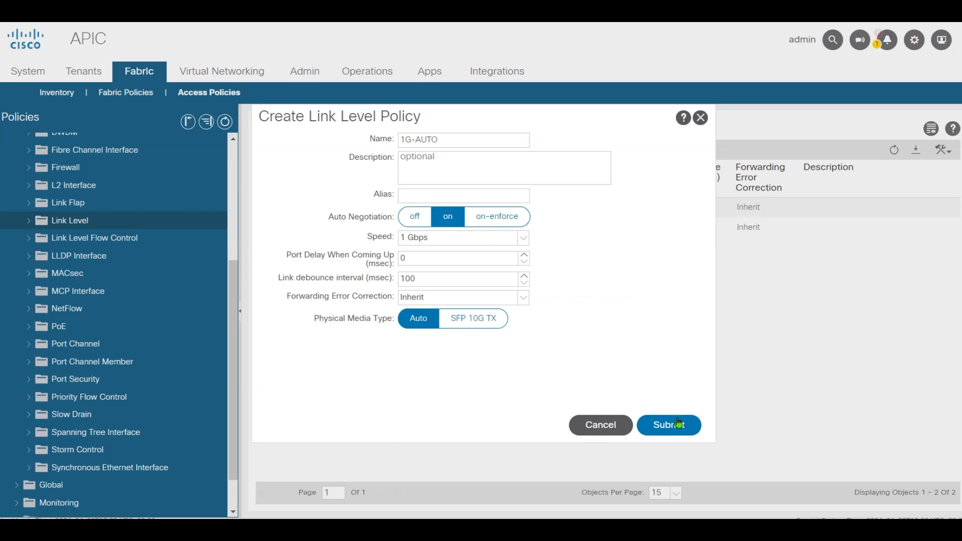
{"action": "left_click", "coordinate": [669, 425]}
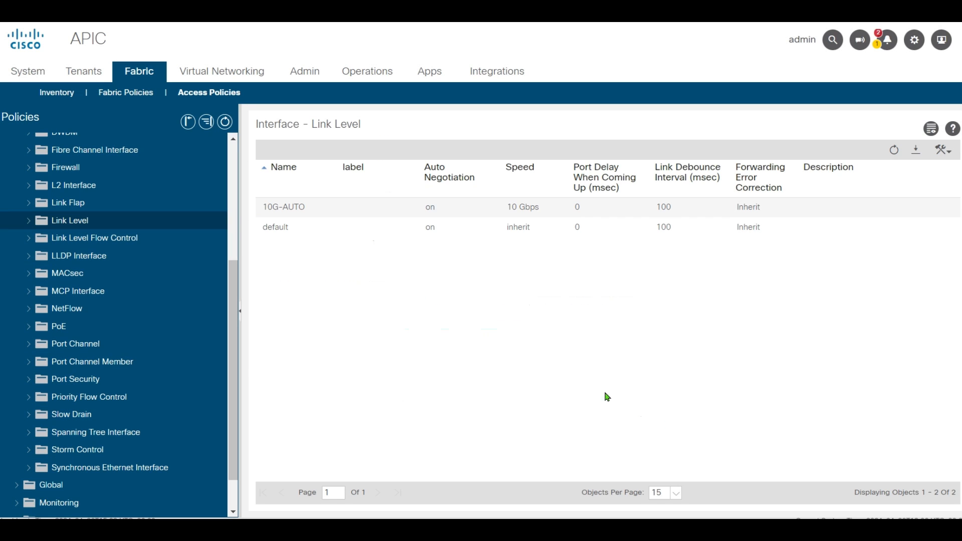
- Create a link level policy named 40G-AUTO with the speed set to 40 Gbps
{"action": "right_click", "coordinate": [139, 221]}
{"action": "left_click", "coordinate": [134, 231]}
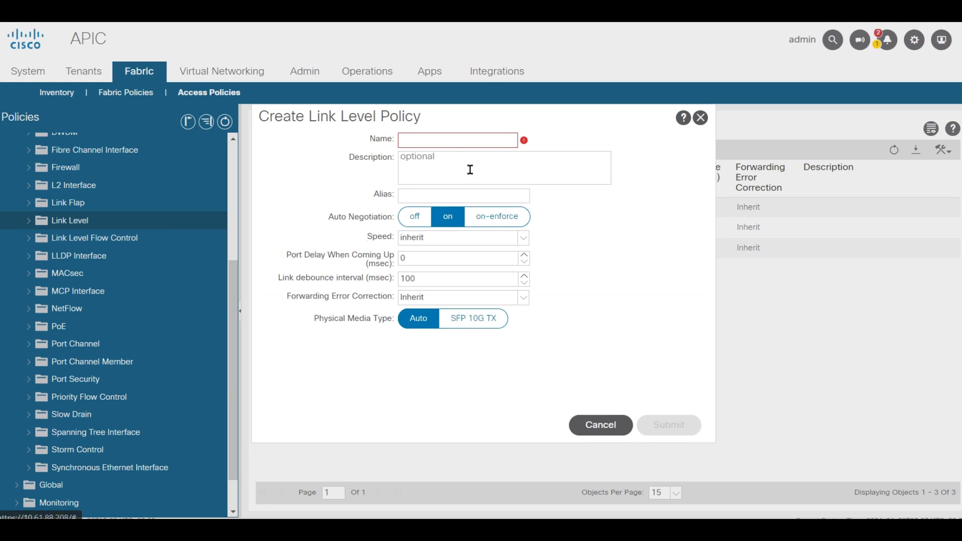
{"action": "left_click", "coordinate": [458, 142]}
{"action": "type", "text": "40G-AUTO"}
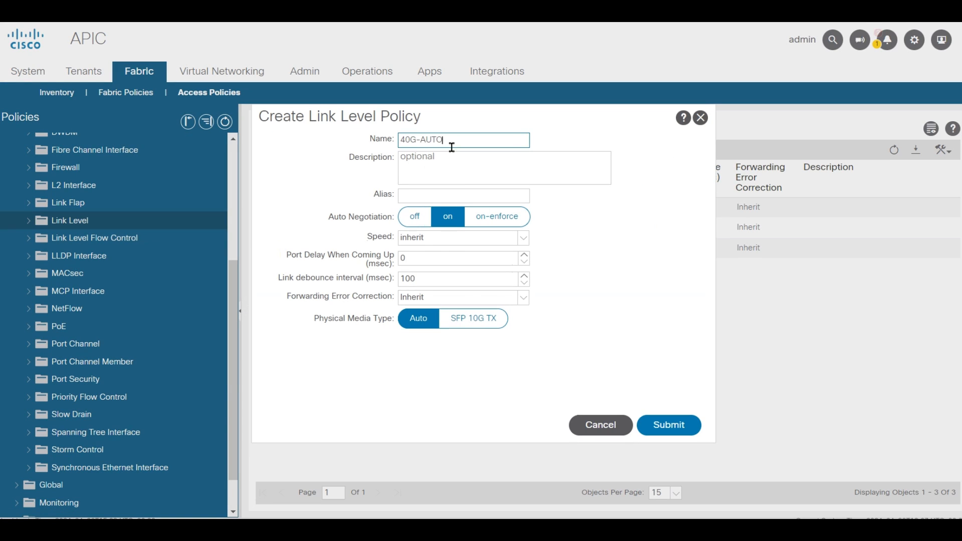
{"action": "left_click", "coordinate": [433, 246]}
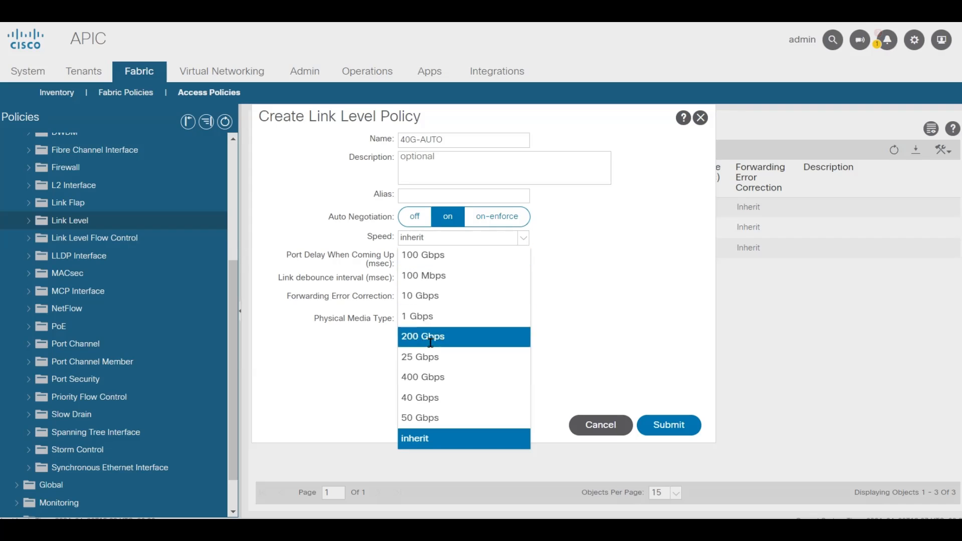
{"action": "left_click", "coordinate": [431, 397]}
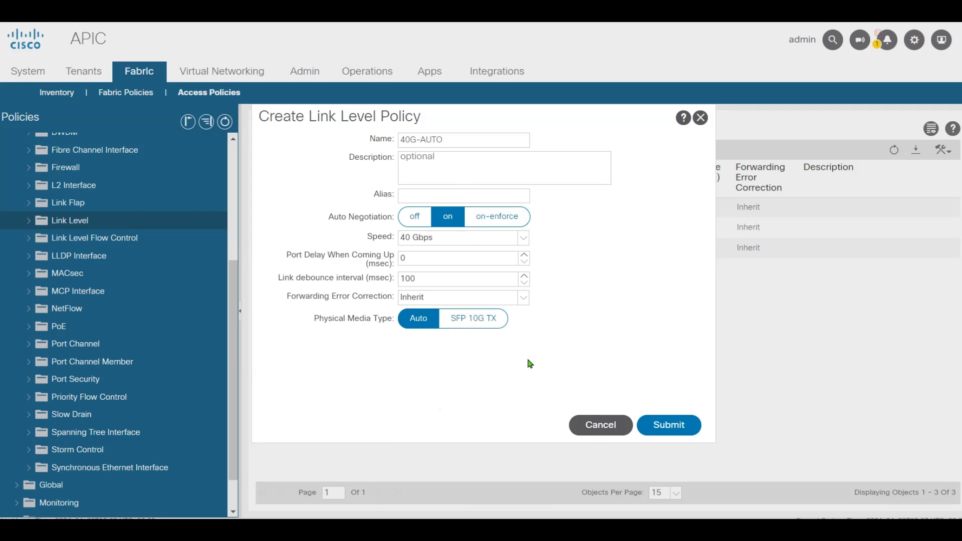
{"action": "left_click", "coordinate": [674, 425]}
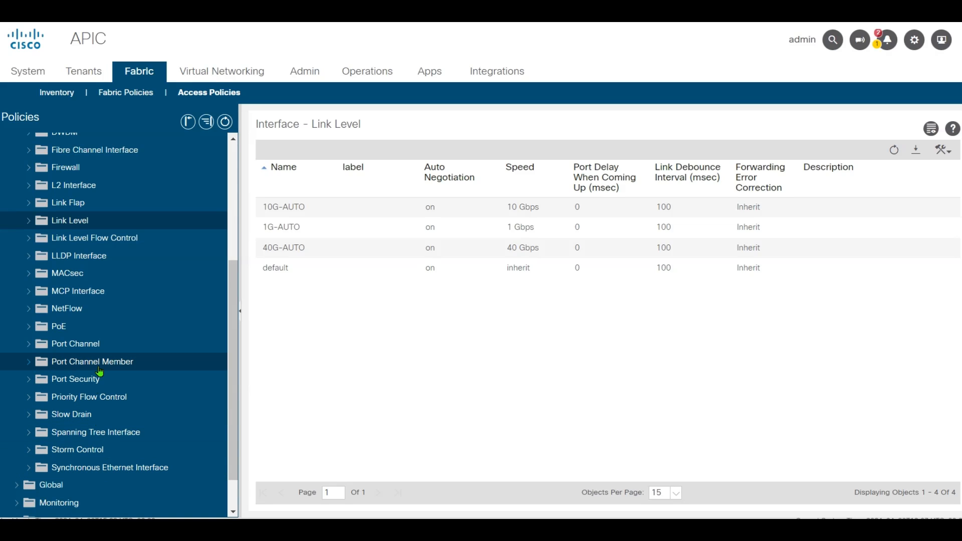
- Create a spanning tree interface policy named BGPU-GUARD-ON with BPDU Guard enabled
{"action": "right_click", "coordinate": [95, 432]}
{"action": "left_click", "coordinate": [130, 442]}
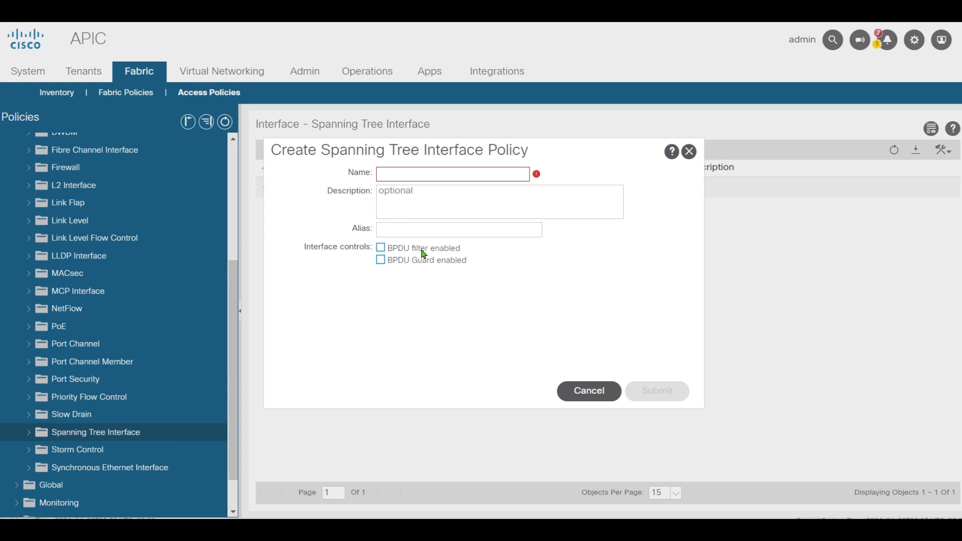
{"action": "left_click", "coordinate": [415, 175]}
{"action": "type", "text": "BGPU-GUARD-ON"}
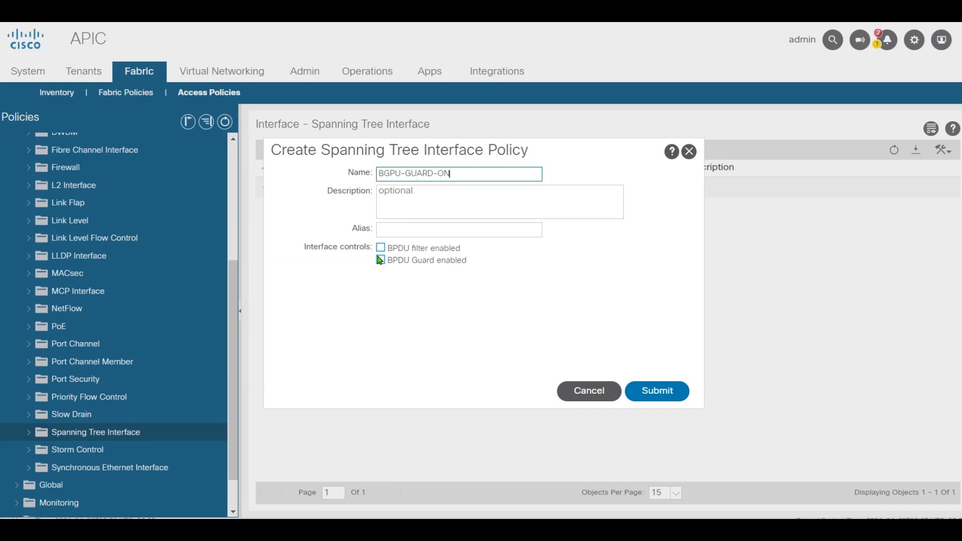
{"action": "left_click", "coordinate": [380, 260]}
{"action": "left_click", "coordinate": [659, 391]}
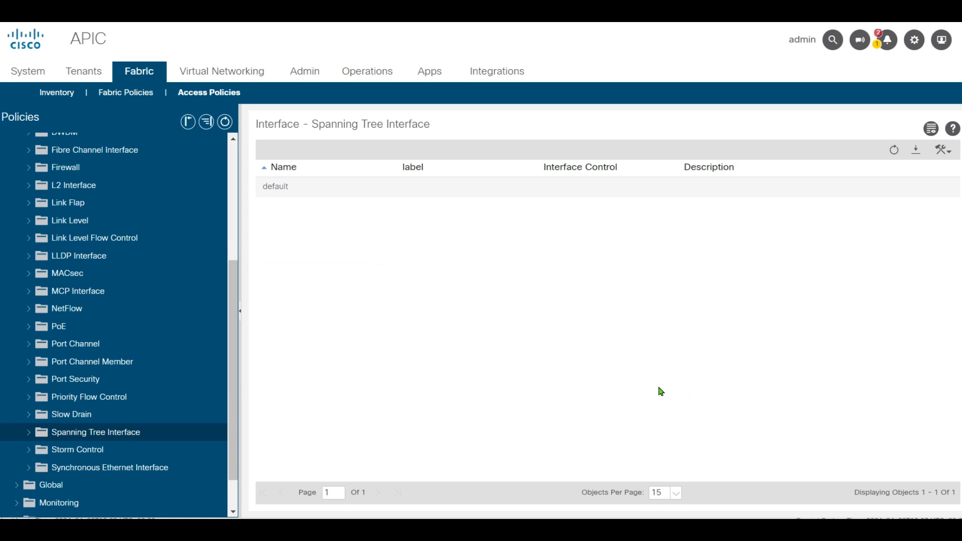
- Collapse the interface policies and open the Leaf Access Port policy groups of the leaf interfaces
{"action": "scroll", "coordinate": [131, 328], "scroll_direction": "up", "scroll_amount": 5}
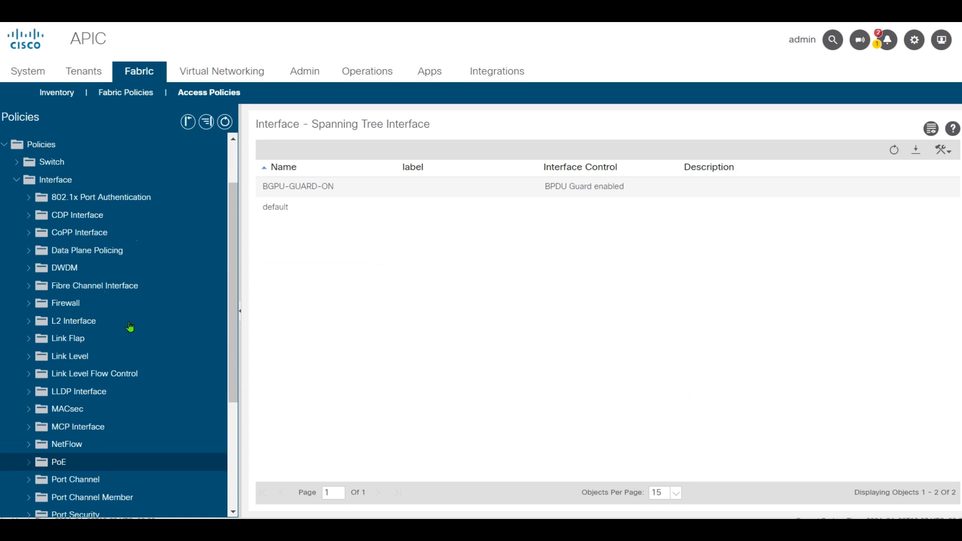
{"action": "left_click", "coordinate": [17, 247]}
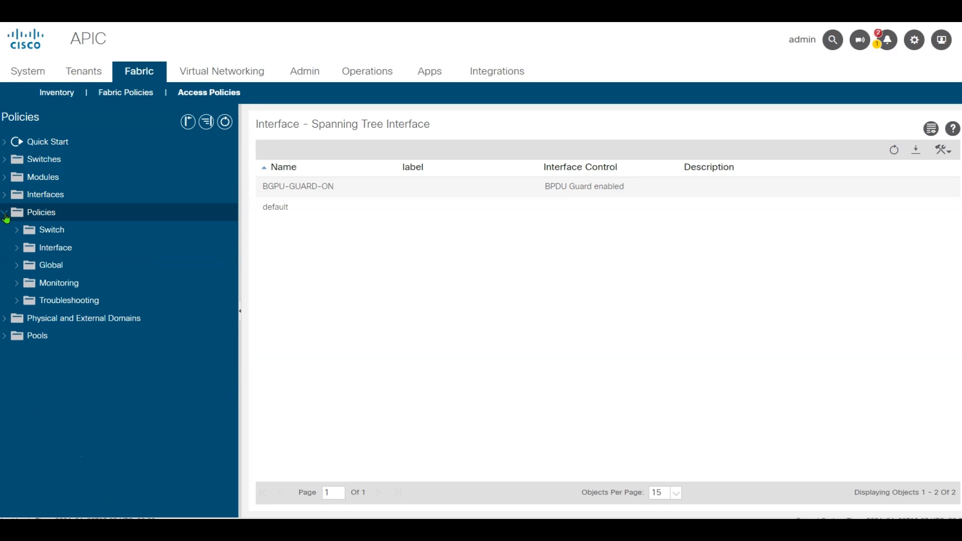
{"action": "left_click", "coordinate": [17, 230]}
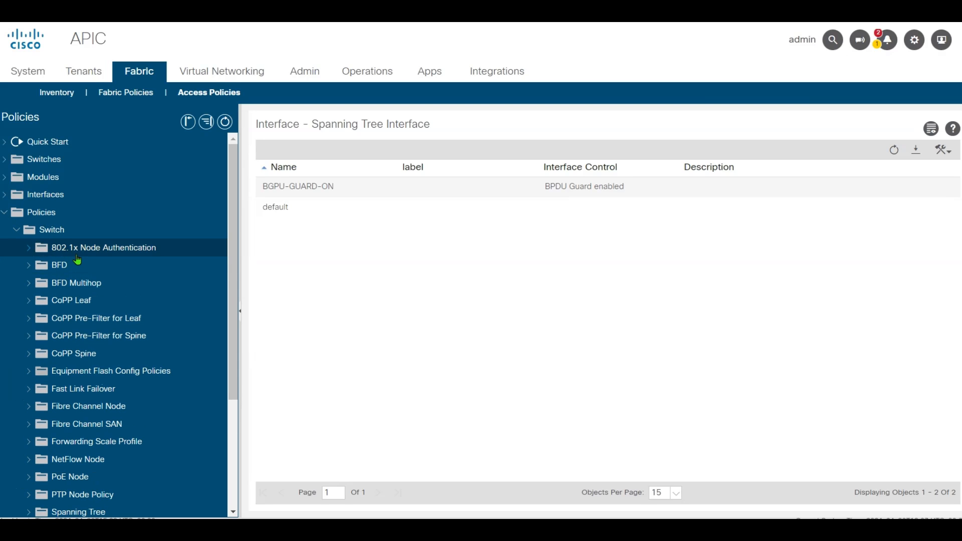
{"action": "left_click", "coordinate": [17, 231]}
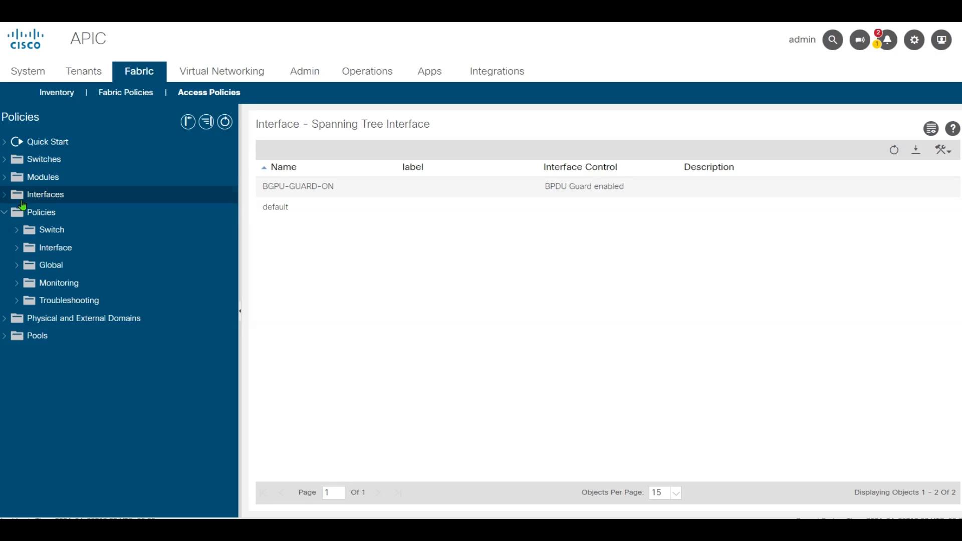
{"action": "left_click", "coordinate": [40, 195]}
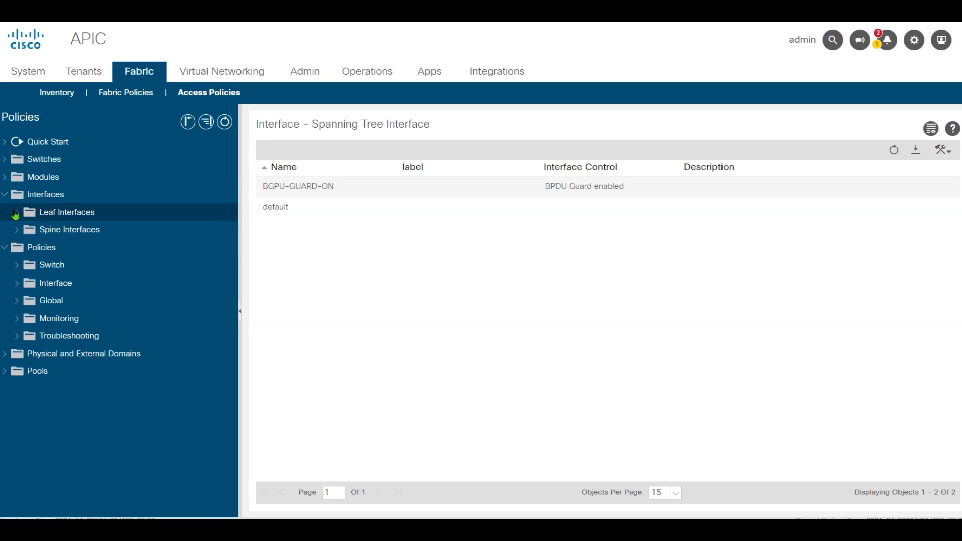
{"action": "left_click", "coordinate": [17, 212]}
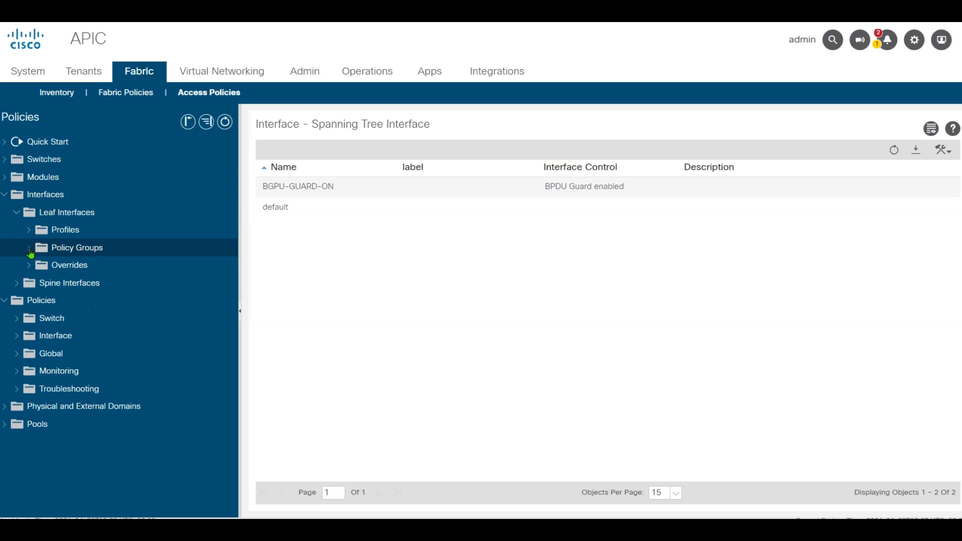
{"action": "left_click", "coordinate": [29, 249]}
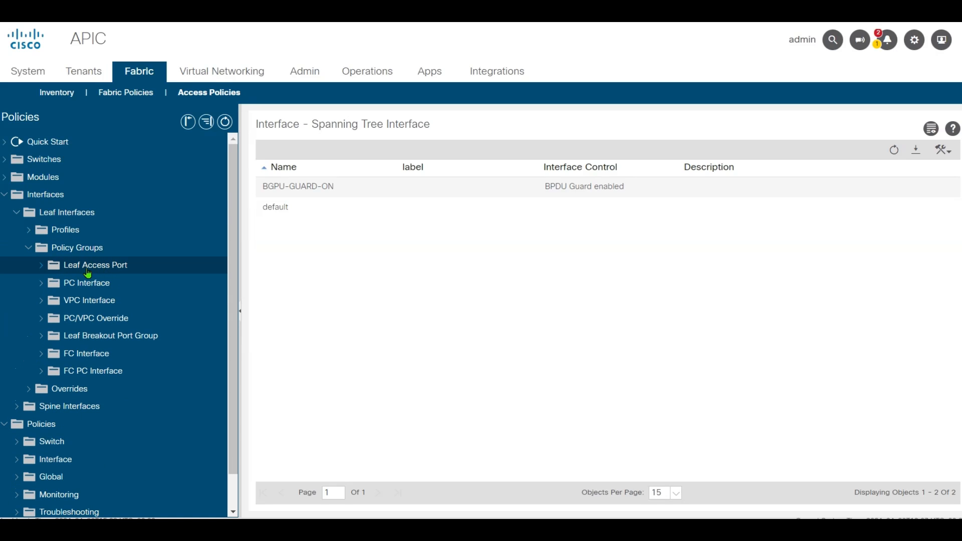
{"action": "left_click", "coordinate": [102, 274]}
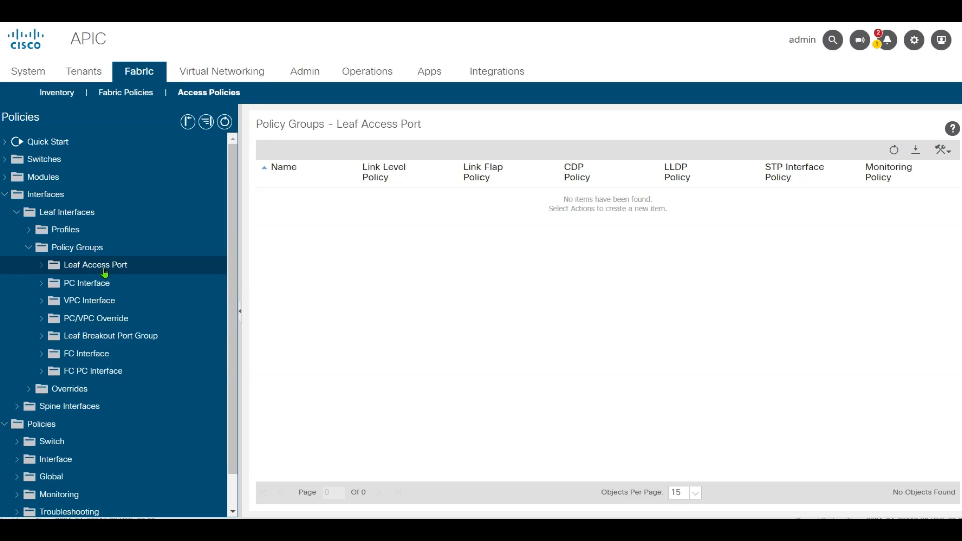
- Start a new leaf access port policy group named IPG-CLIENT with CDP policy CDP-OFF, link level policy 1G-AUTO and LLDP policy LLDP-OFF
{"action": "right_click", "coordinate": [105, 273]}
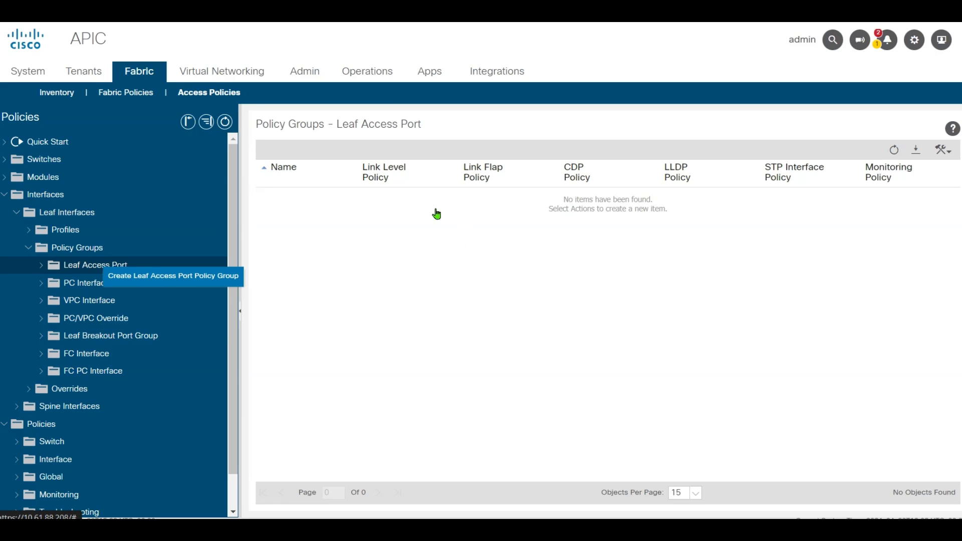
{"action": "left_click", "coordinate": [173, 276]}
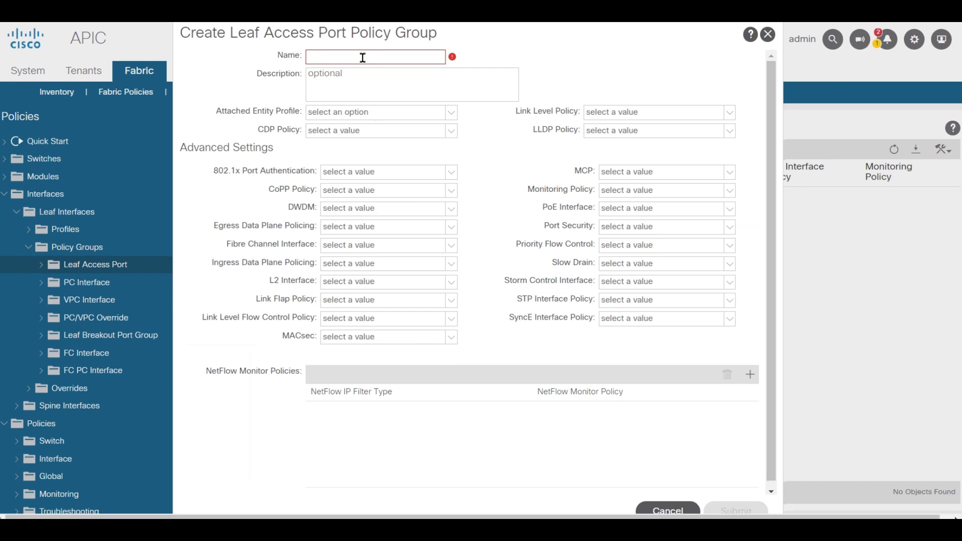
{"action": "type", "text": "IPG-CLIENT"}
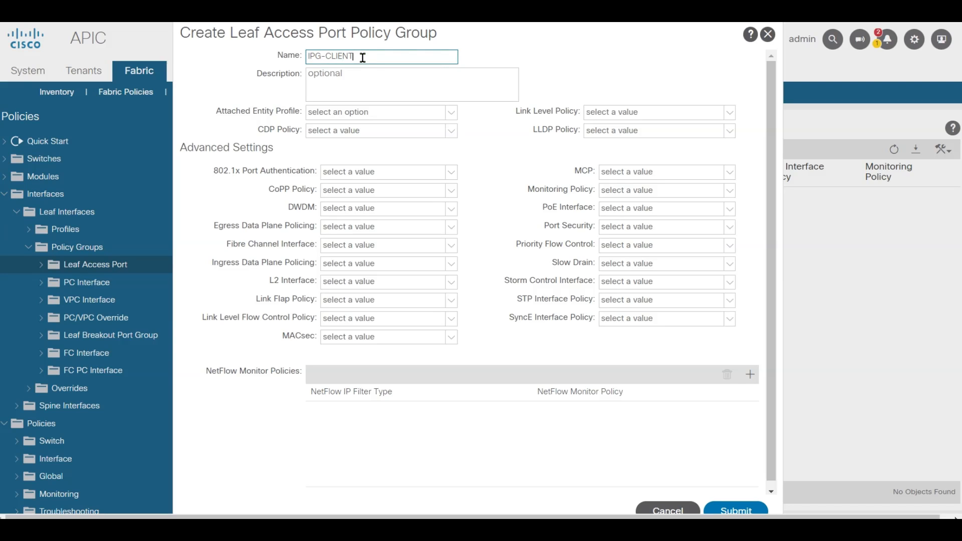
{"action": "left_click", "coordinate": [357, 132]}
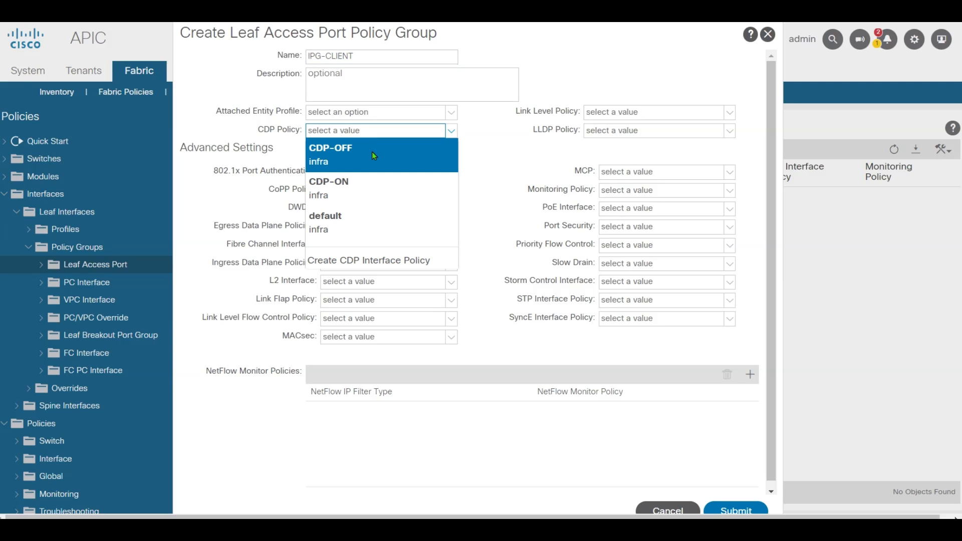
{"action": "key", "text": "Up"}
{"action": "key", "text": "Return"}
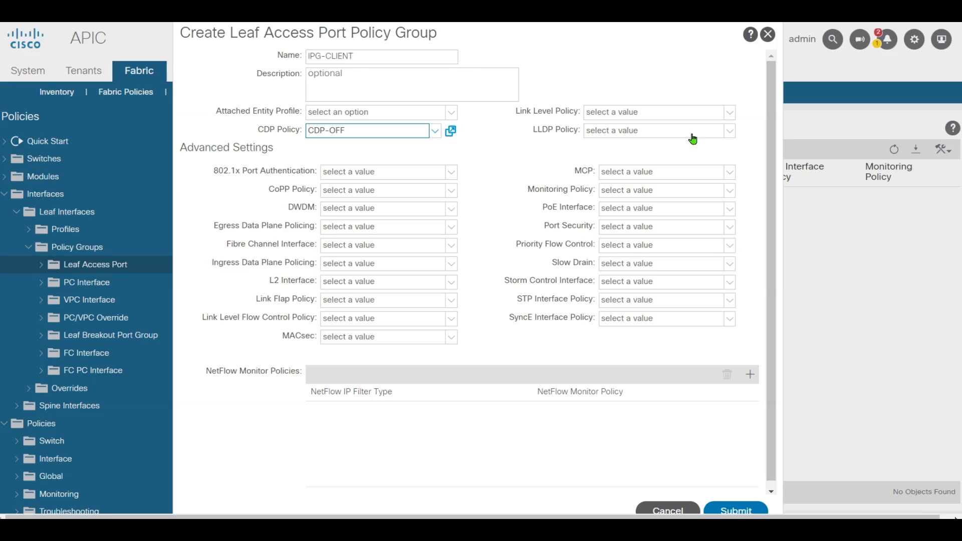
{"action": "left_click", "coordinate": [626, 115]}
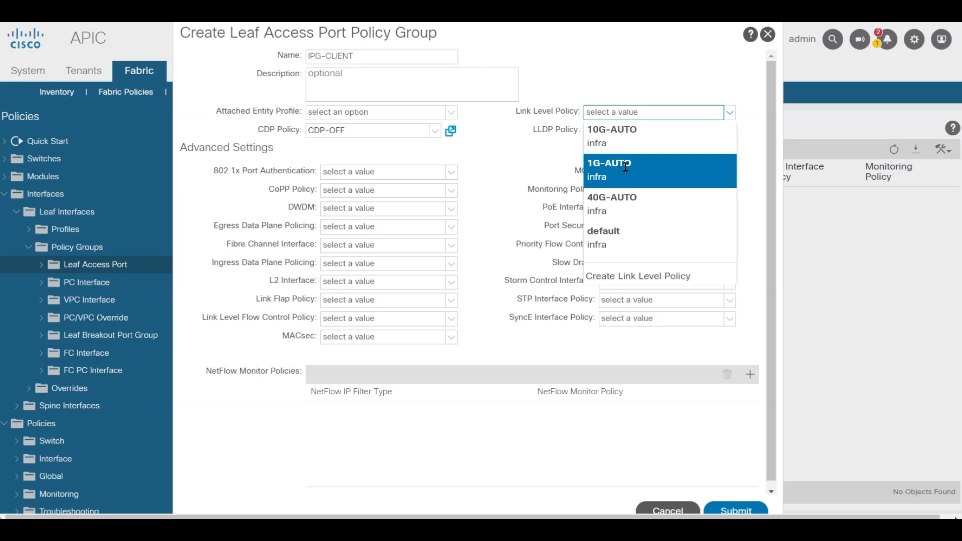
{"action": "left_click", "coordinate": [627, 161]}
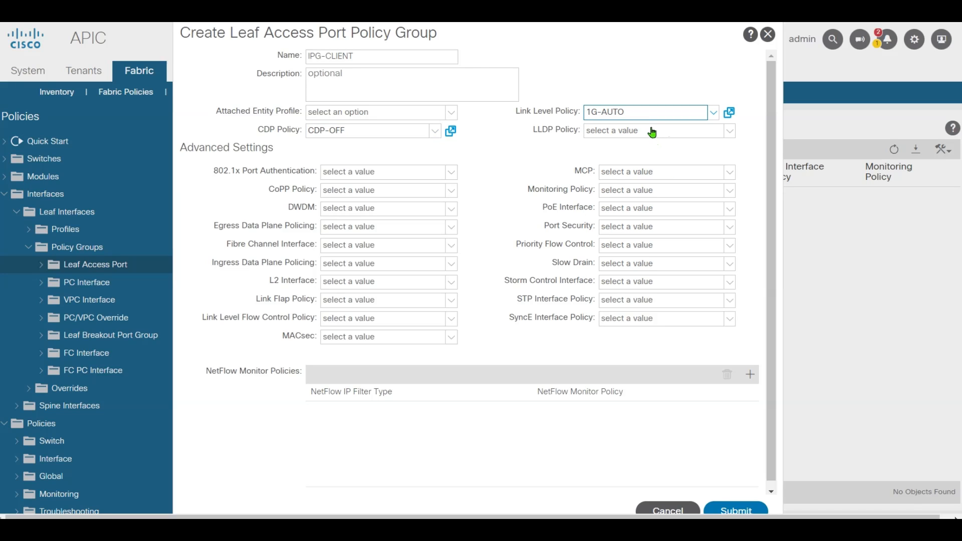
{"action": "left_click", "coordinate": [652, 130]}
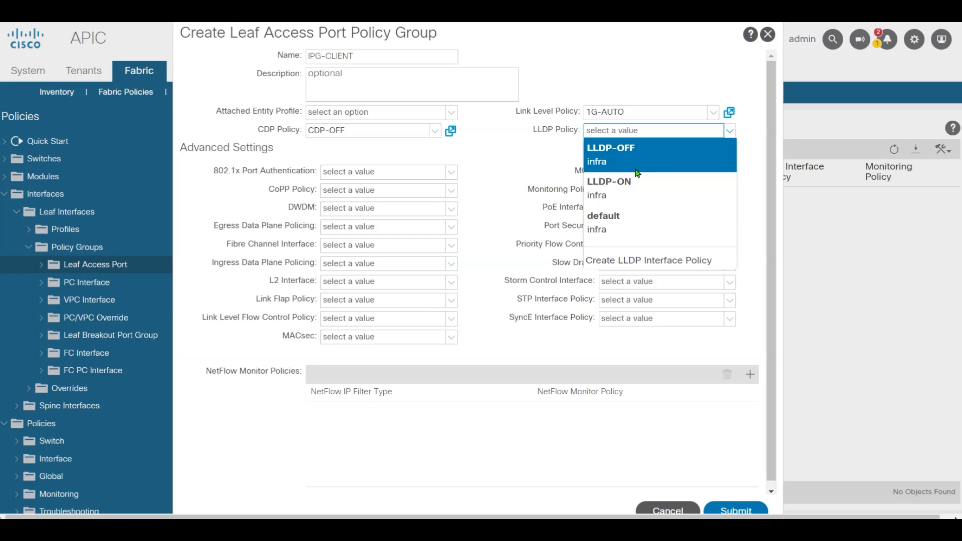
{"action": "left_click", "coordinate": [641, 167]}
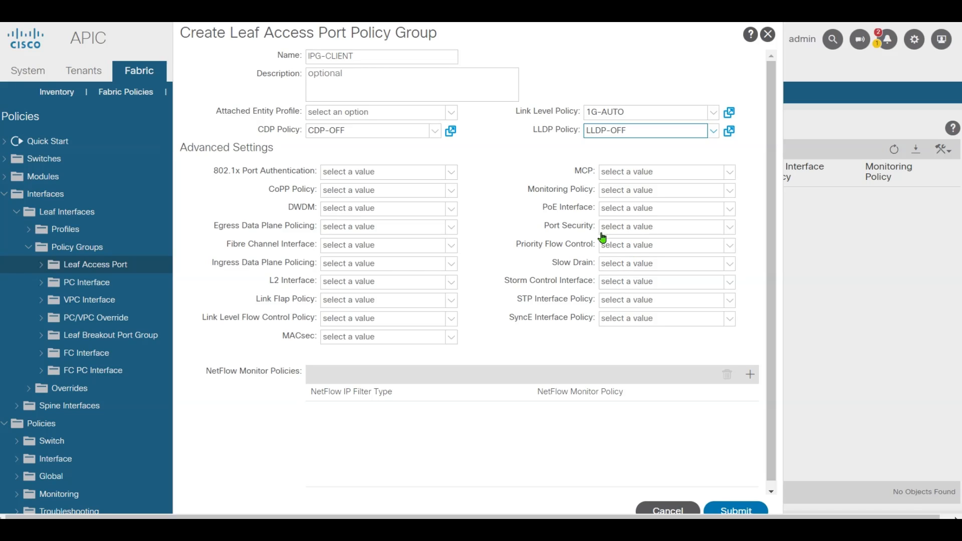
- Assign port security PS-1, storm control SC-25 and STP policy BGPU-GUARD-ON to IPG-CLIENT and submit the policy group
{"action": "left_click", "coordinate": [620, 227]}
{"action": "left_click", "coordinate": [630, 257]}
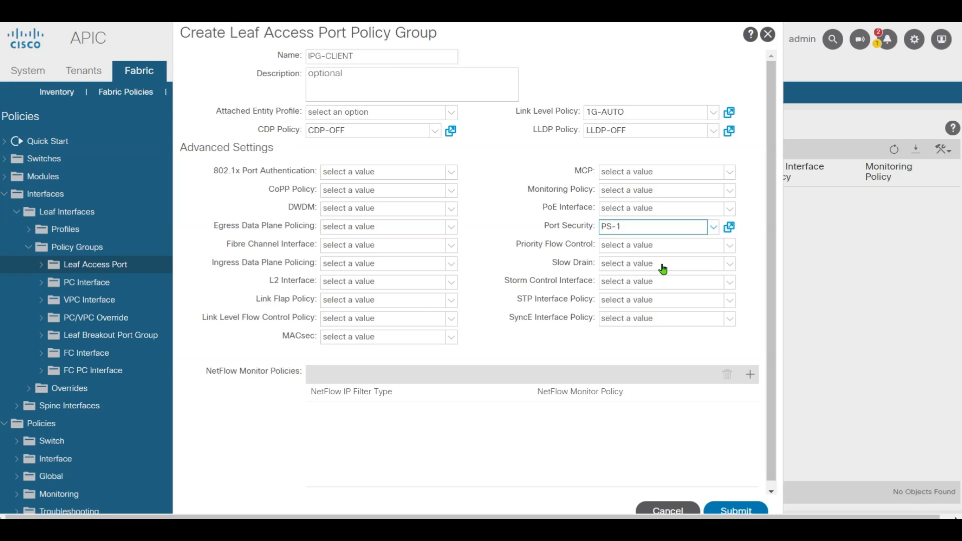
{"action": "left_click", "coordinate": [630, 283]}
{"action": "left_click", "coordinate": [632, 302]}
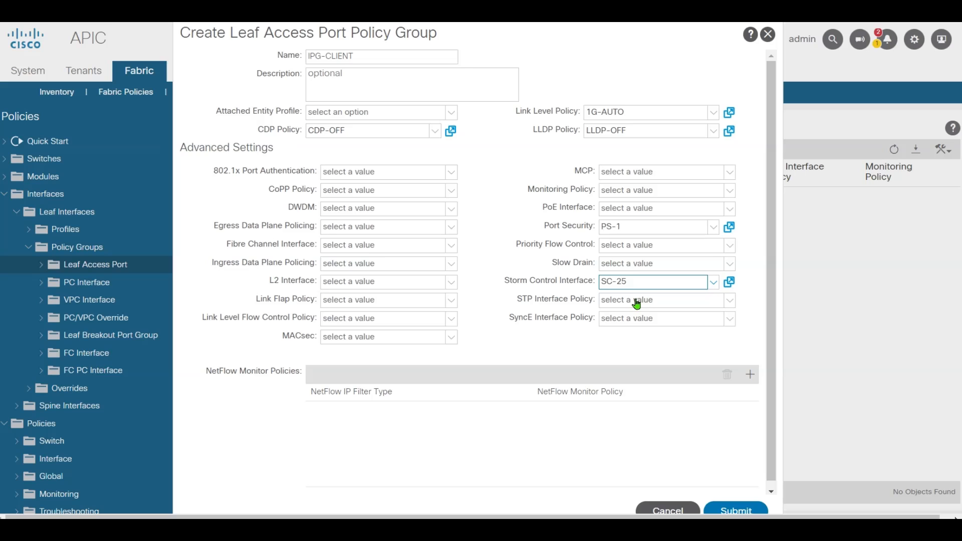
{"action": "left_click", "coordinate": [636, 300]}
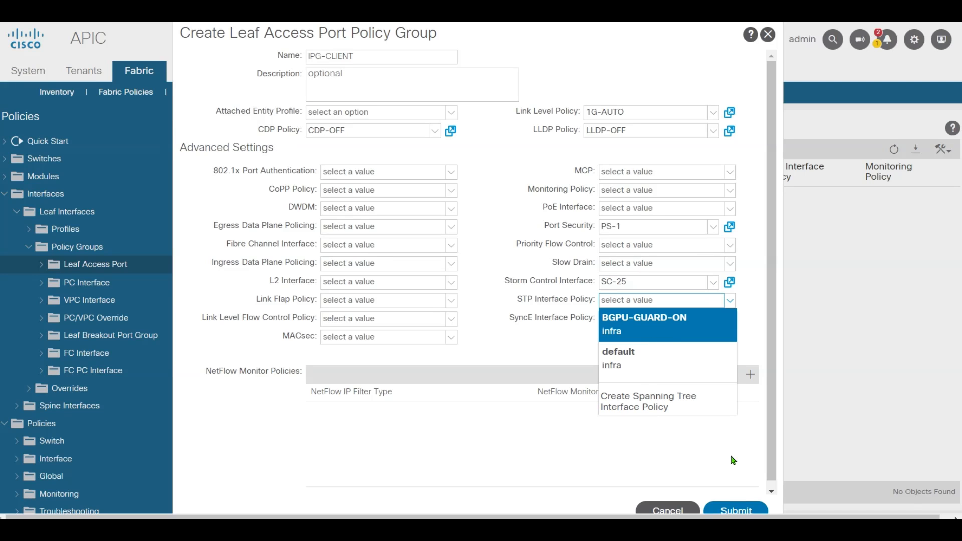
{"action": "left_click", "coordinate": [645, 324]}
{"action": "left_click", "coordinate": [744, 511]}
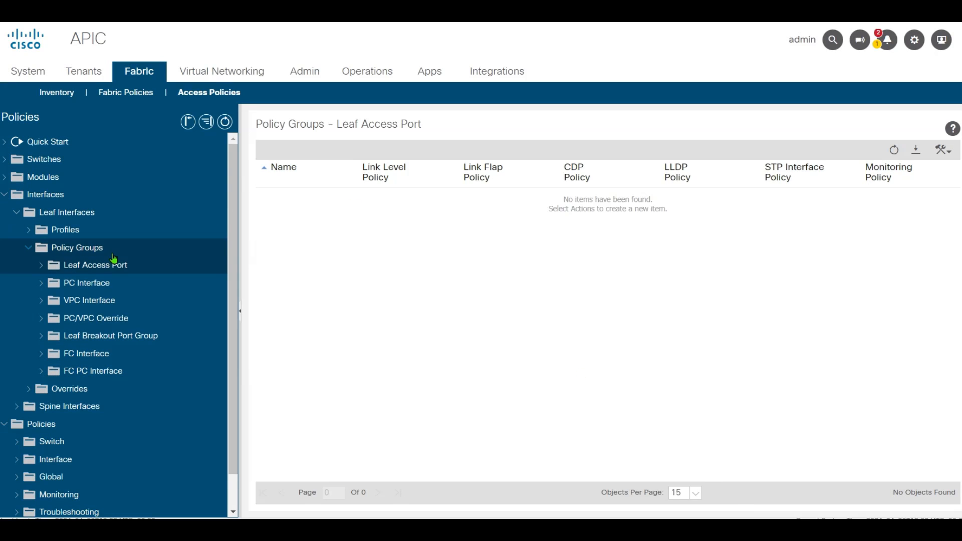
- Start a new leaf access port policy group named IPG-SERVER with CDP policy CDP-OFF, link level policy 10G-AUTO and LLDP policy LLDP-ON
{"action": "right_click", "coordinate": [96, 266]}
{"action": "left_click", "coordinate": [139, 274]}
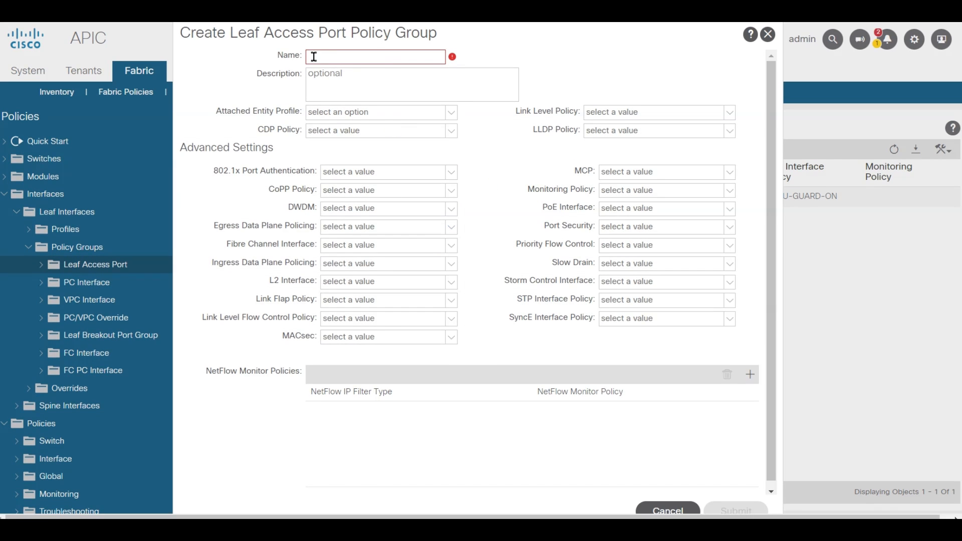
{"action": "left_click", "coordinate": [336, 59]}
{"action": "type", "text": "IPG-SERVER"}
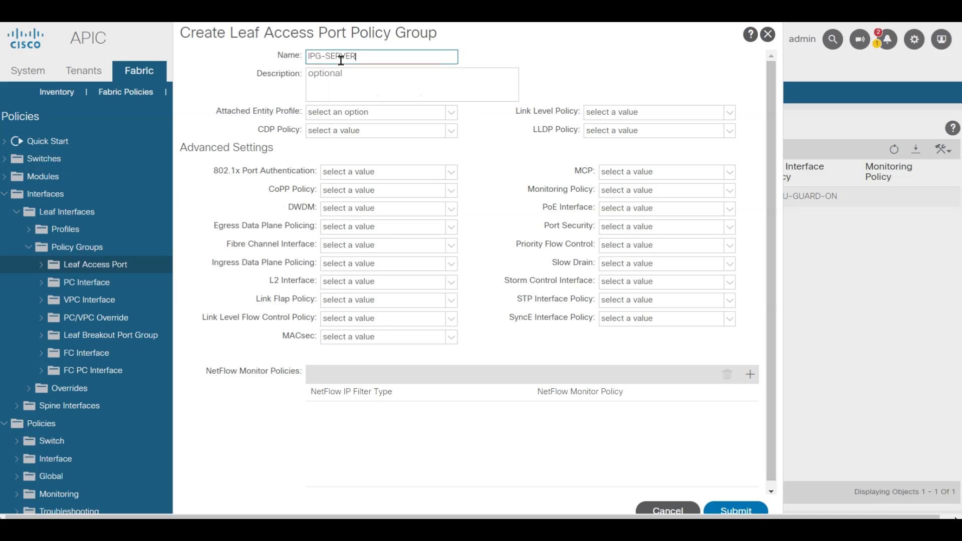
{"action": "left_click", "coordinate": [359, 131]}
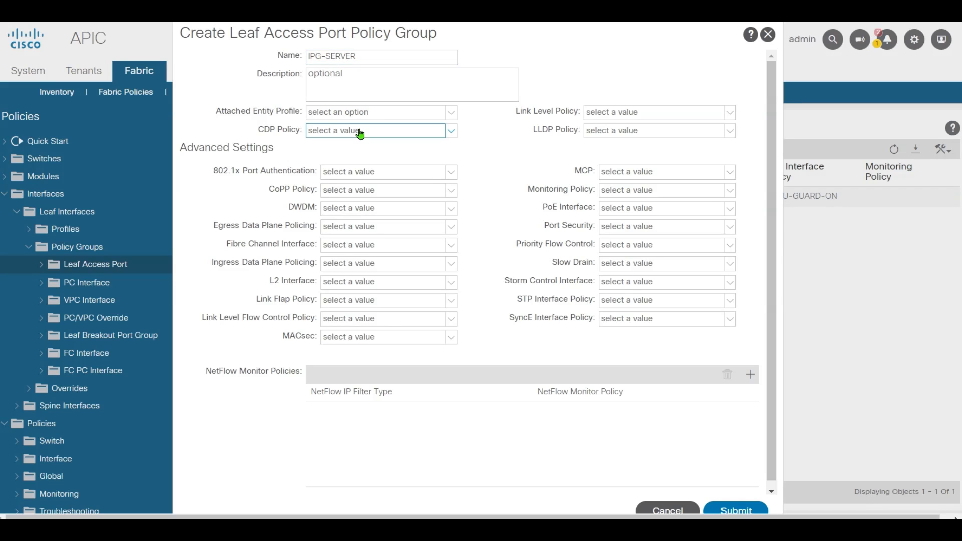
{"action": "left_click", "coordinate": [356, 161]}
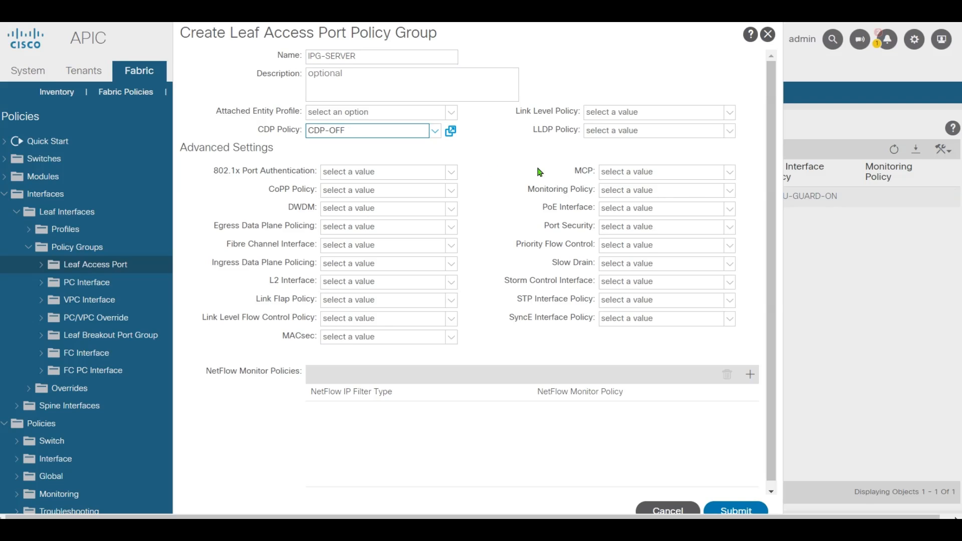
{"action": "left_click", "coordinate": [617, 112]}
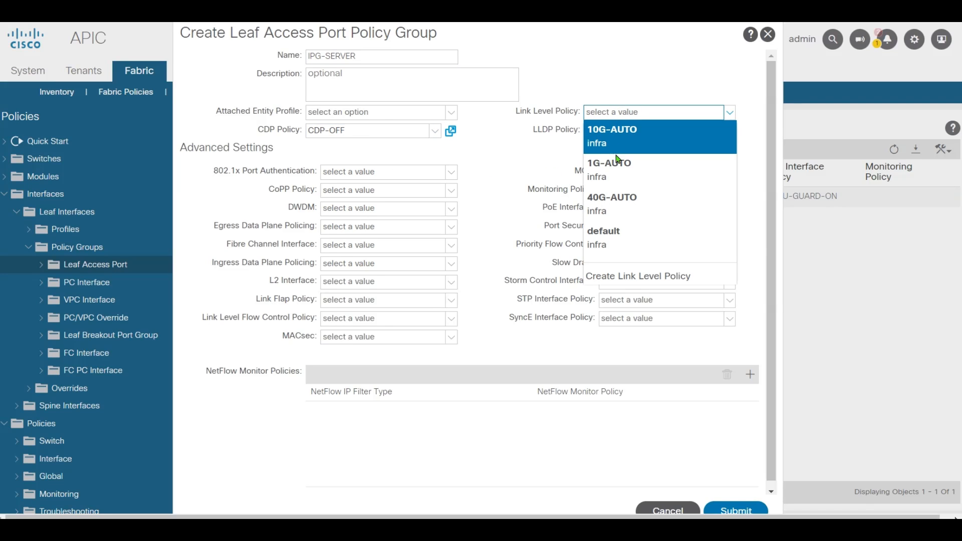
{"action": "left_click", "coordinate": [677, 160]}
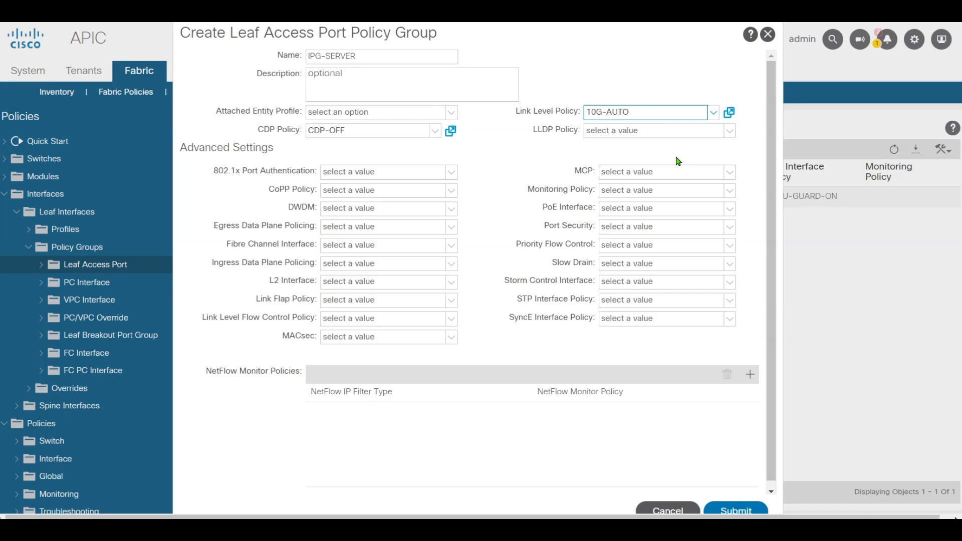
{"action": "left_click", "coordinate": [643, 131]}
{"action": "left_click", "coordinate": [623, 183]}
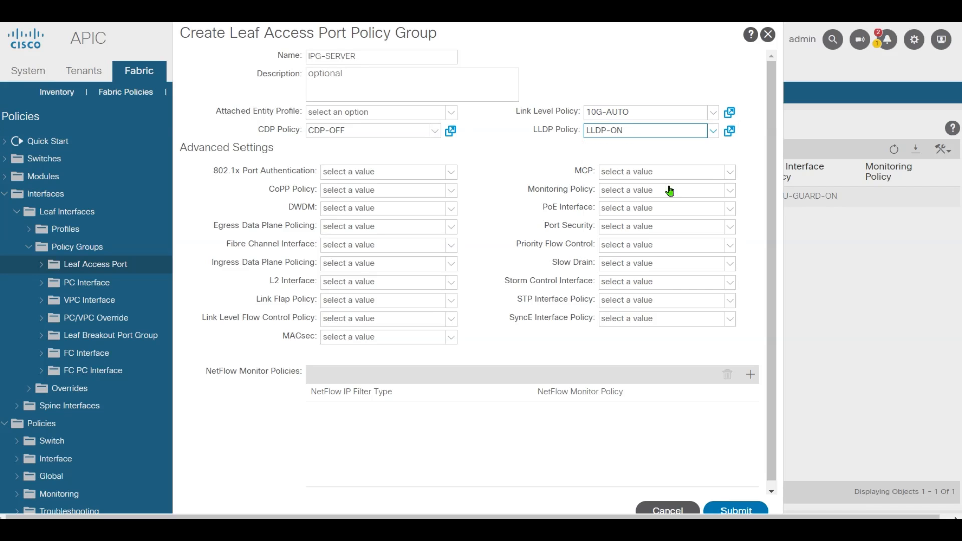
- Assign port security PS-5 and storm control SC-40 to IPG-SERVER and submit the policy group
{"action": "left_click", "coordinate": [635, 230]}
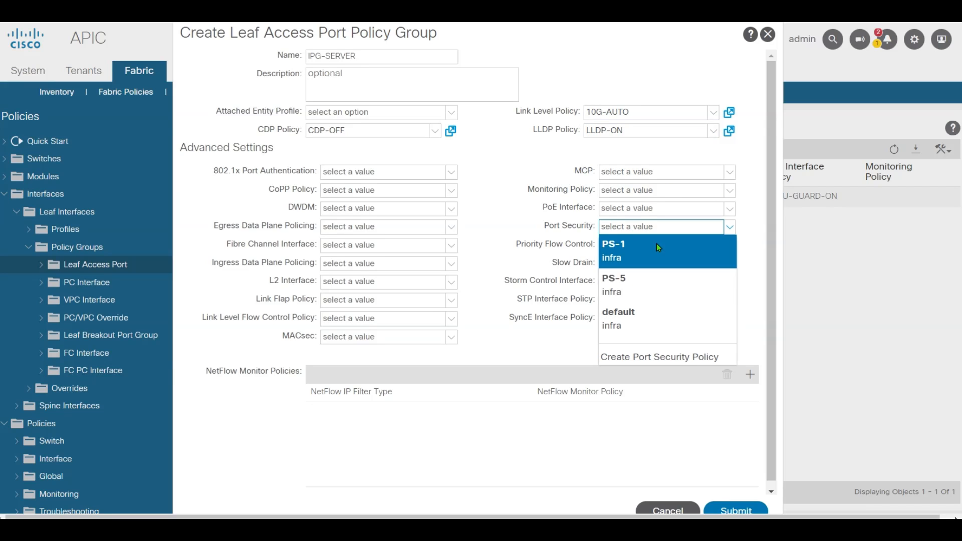
{"action": "left_click", "coordinate": [639, 283]}
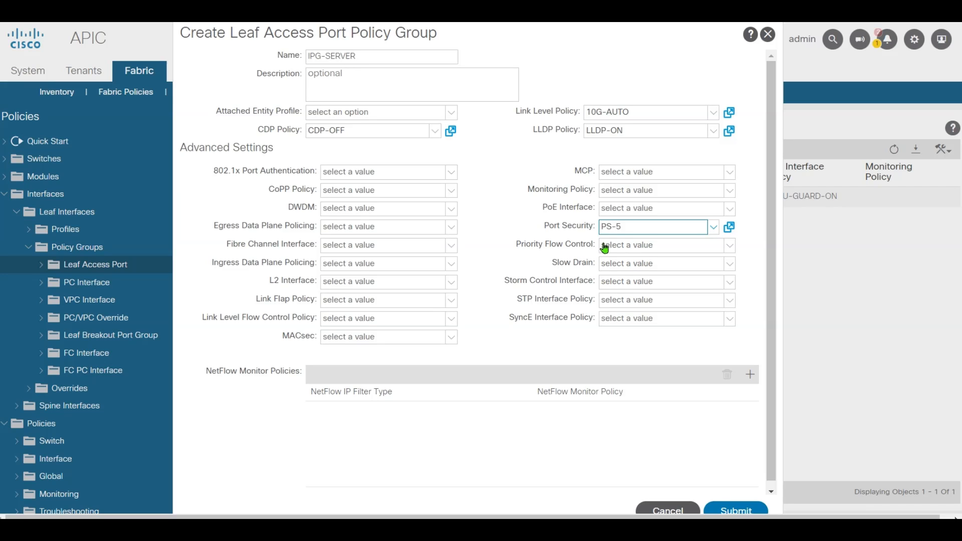
{"action": "left_click", "coordinate": [614, 282]}
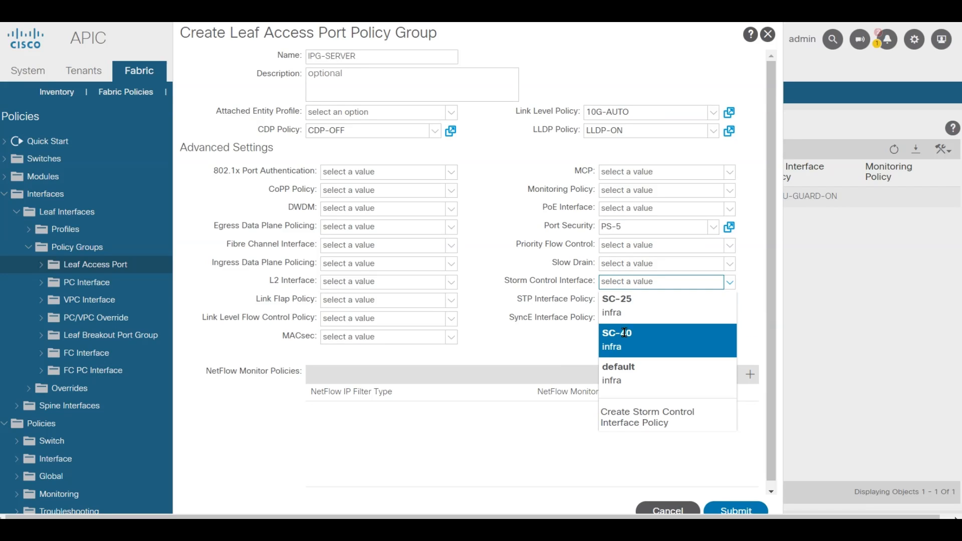
{"action": "left_click", "coordinate": [624, 333]}
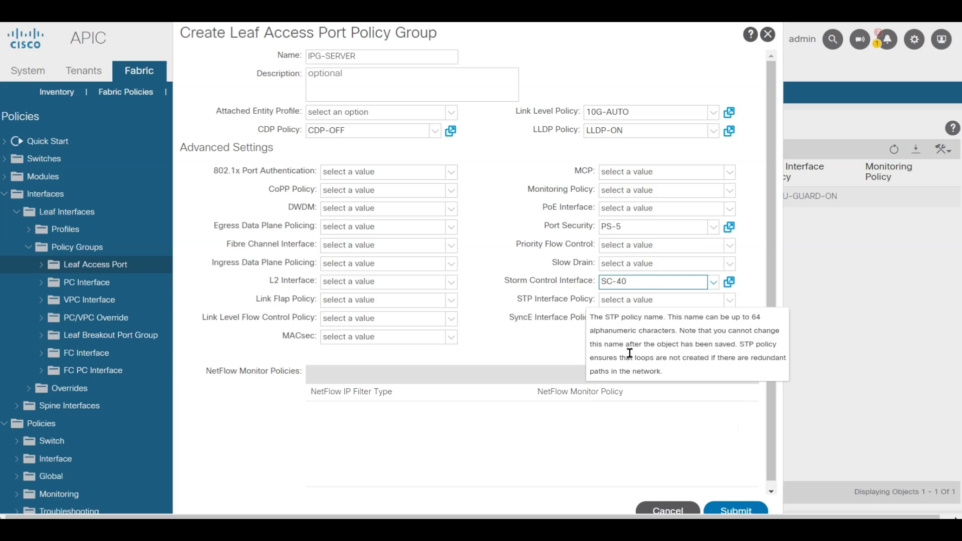
{"action": "left_click", "coordinate": [733, 510]}
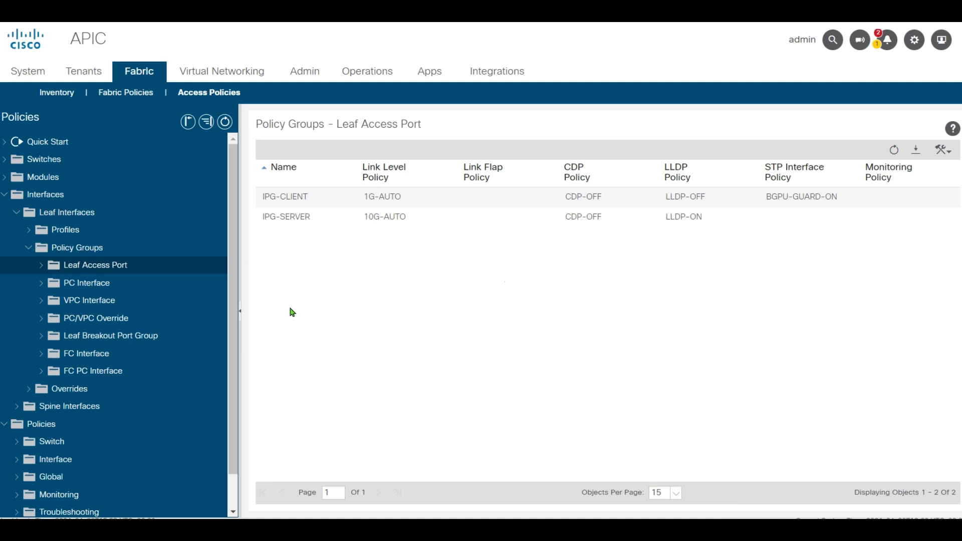
- Start a new leaf access port policy group named IPG-ROUTER with CDP policy CDP-ON, link level policy 10G-AUTO and LLDP policy LLDP-OFF
{"action": "right_click", "coordinate": [142, 271]}
{"action": "left_click", "coordinate": [214, 288]}
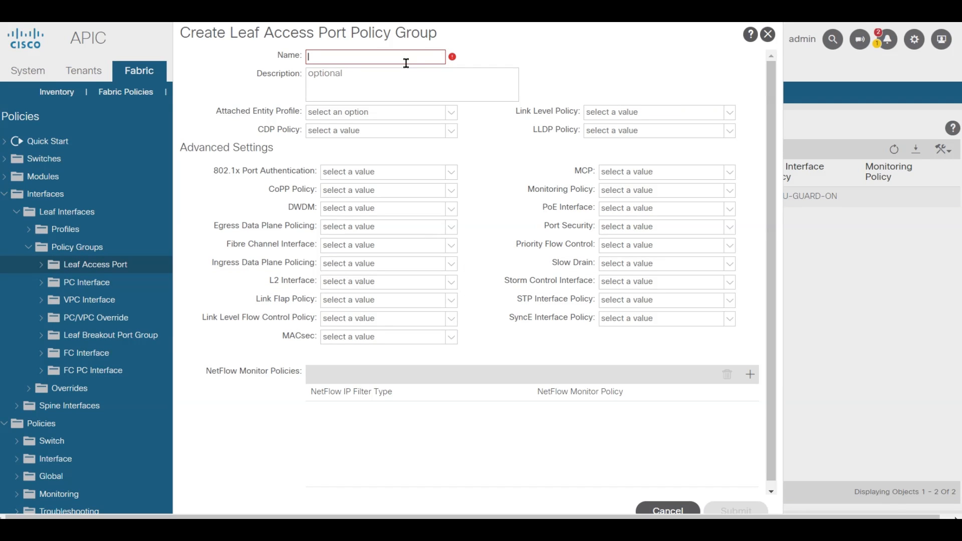
{"action": "type", "text": "IPG-ROUTER"}
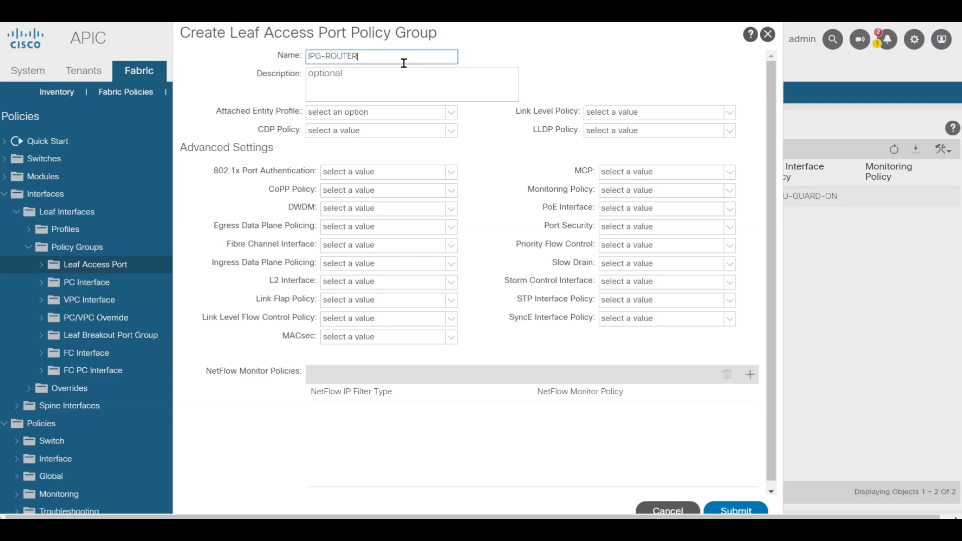
{"action": "left_click", "coordinate": [352, 131]}
{"action": "left_click", "coordinate": [339, 195]}
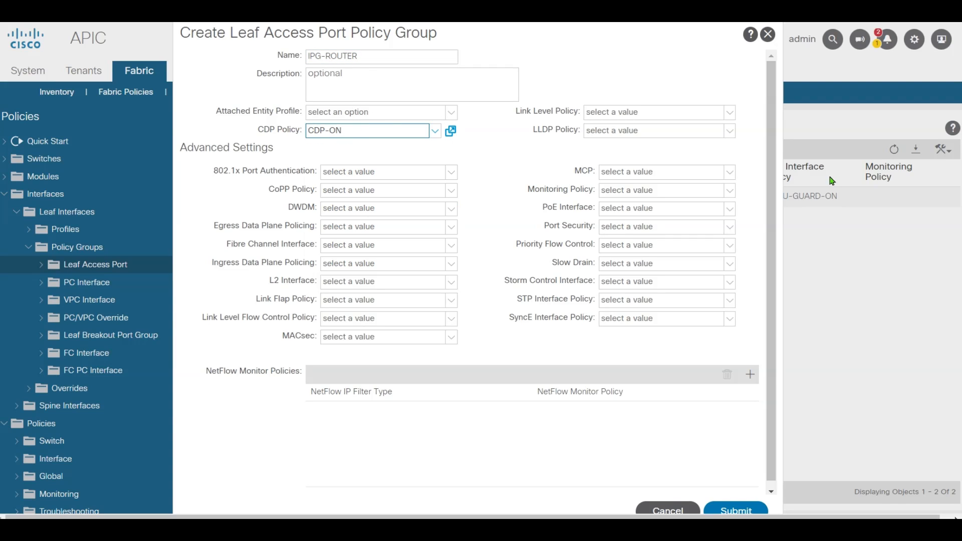
{"action": "left_click", "coordinate": [638, 112]}
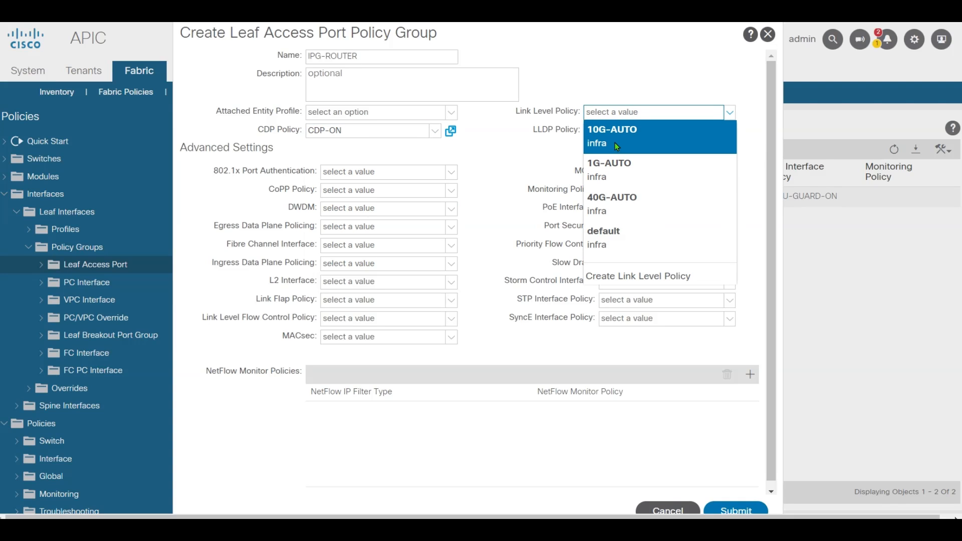
{"action": "left_click", "coordinate": [616, 145]}
{"action": "left_click", "coordinate": [649, 131]}
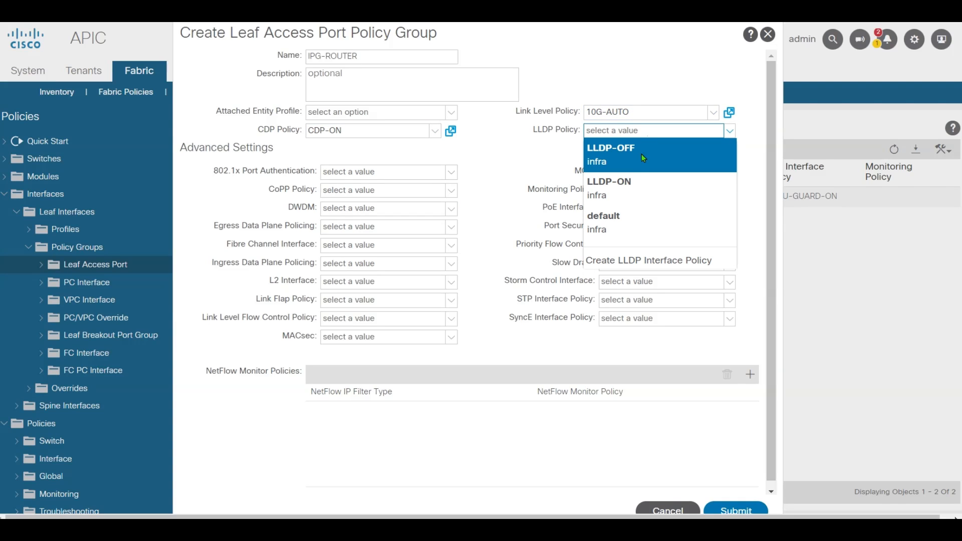
{"action": "left_click", "coordinate": [634, 167]}
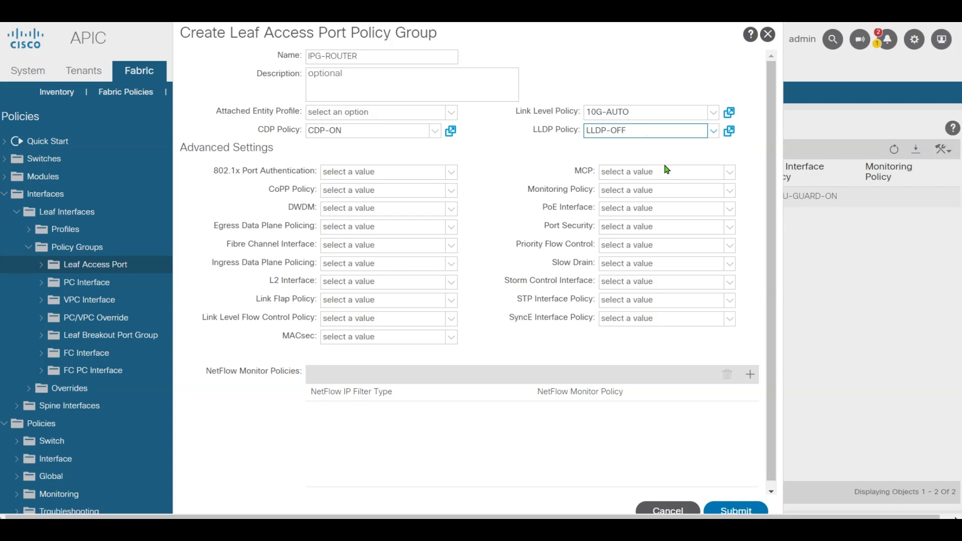
- Assign port security PS-1 and STP policy BGPU-GUARD-ON to IPG-ROUTER and submit the policy group
{"action": "left_click", "coordinate": [629, 232]}
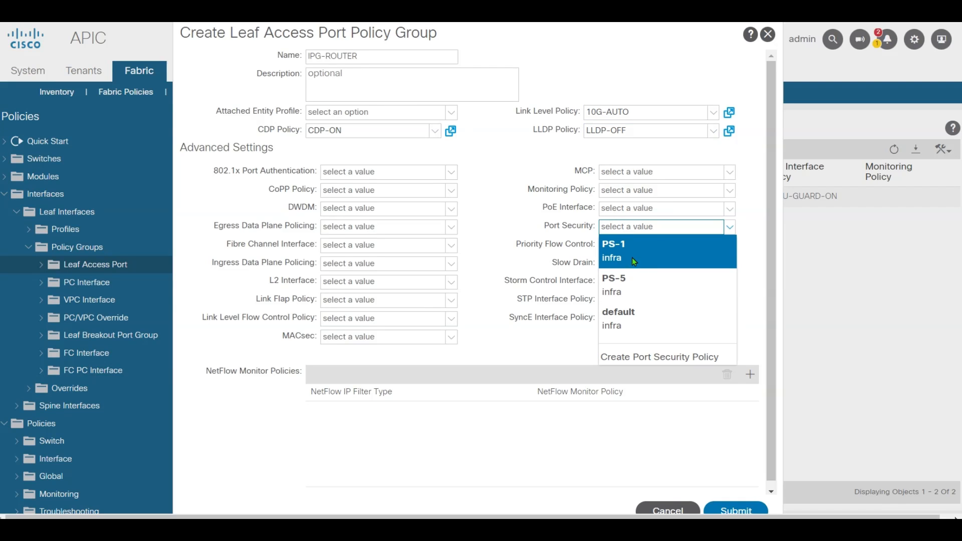
{"action": "left_click", "coordinate": [633, 257]}
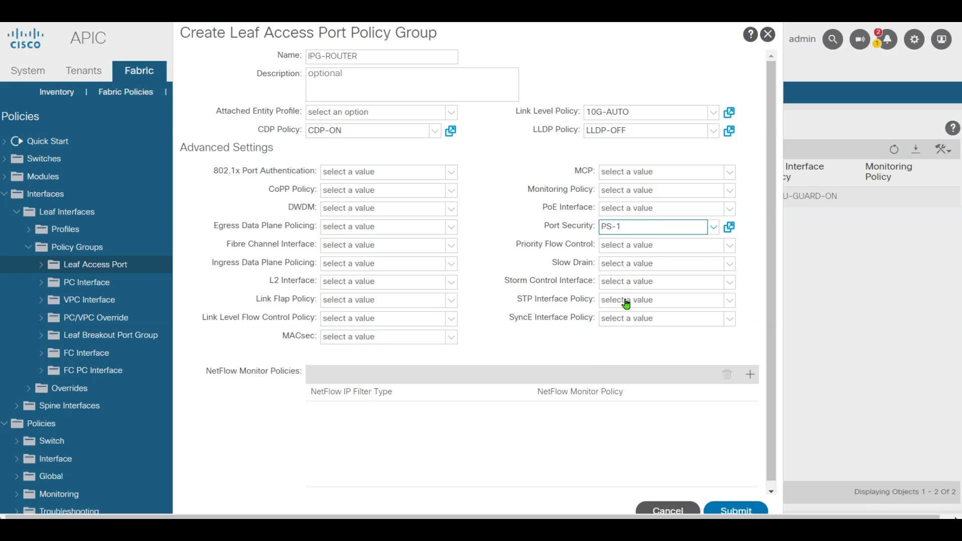
{"action": "left_click", "coordinate": [626, 302]}
{"action": "left_click", "coordinate": [642, 329]}
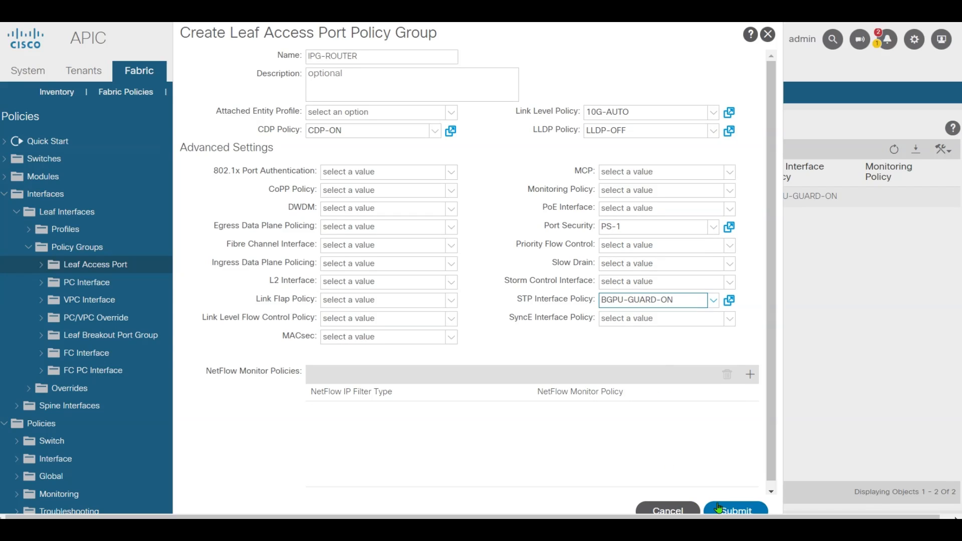
{"action": "left_click", "coordinate": [736, 509]}
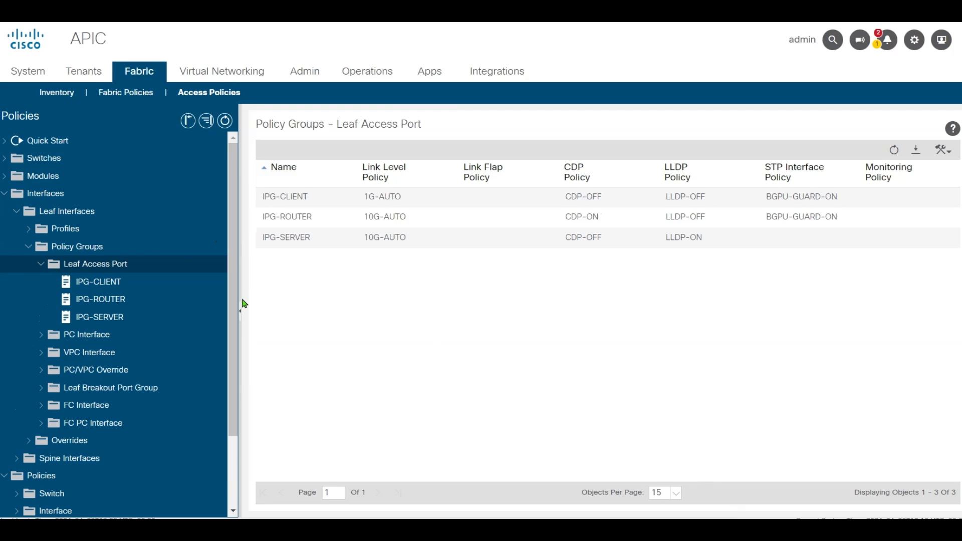
- Start a new leaf access port policy group named IPG-SW-NON-PC
{"action": "right_click", "coordinate": [111, 265]}
{"action": "left_click", "coordinate": [150, 266]}
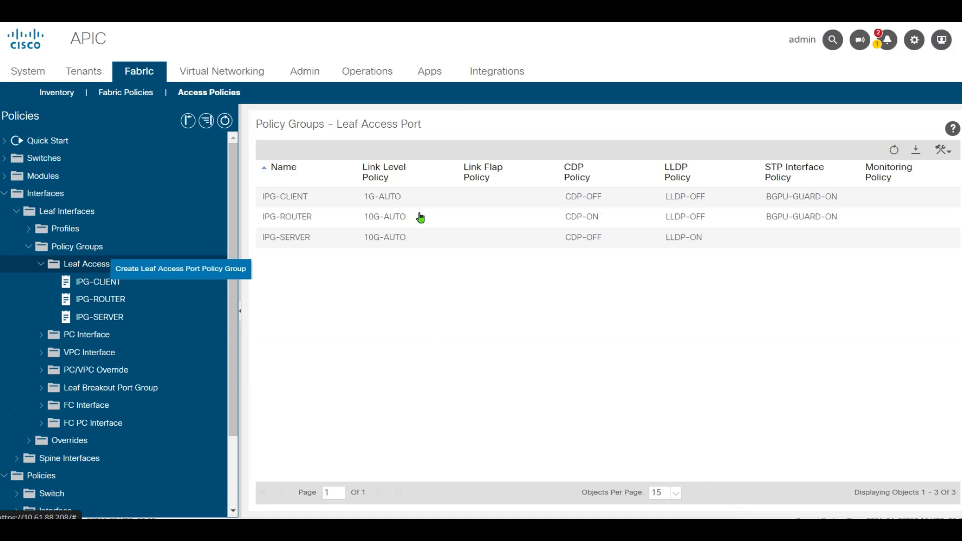
{"action": "left_click", "coordinate": [351, 61]}
{"action": "type", "text": "ipg"}
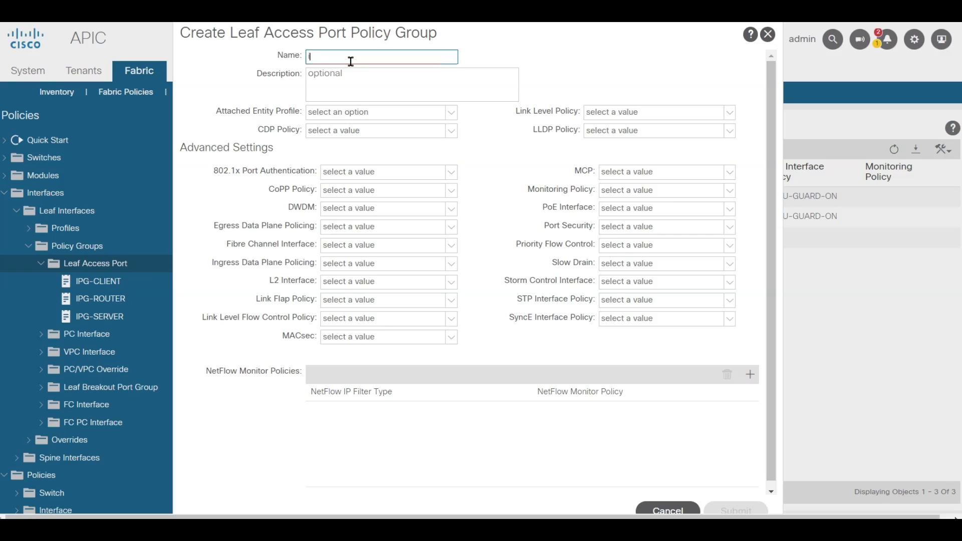
{"action": "type", "text": "-"}
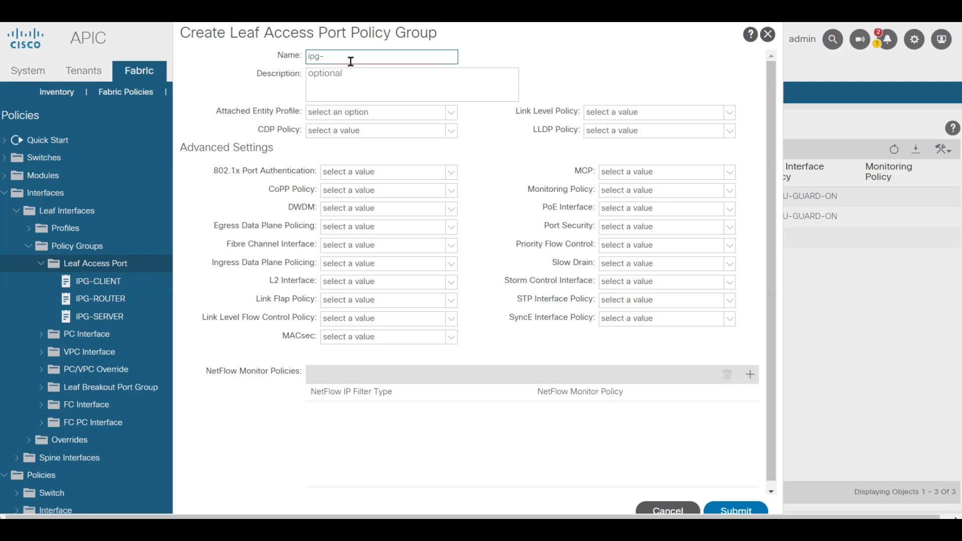
{"action": "key", "text": "BackSpace"}
{"action": "key", "text": "BackSpace"}
{"action": "key", "text": "BackSpace"}
{"action": "key", "text": "BackSpace"}
{"action": "type", "text": "IPG-SW-NON-PC"}
- Assign CDP policy CDP-ON, link level policy 40G-AUTO and LLDP policy LLDP-OFF to IPG-SW-NON-PC and submit the policy group
{"action": "left_click", "coordinate": [365, 131]}
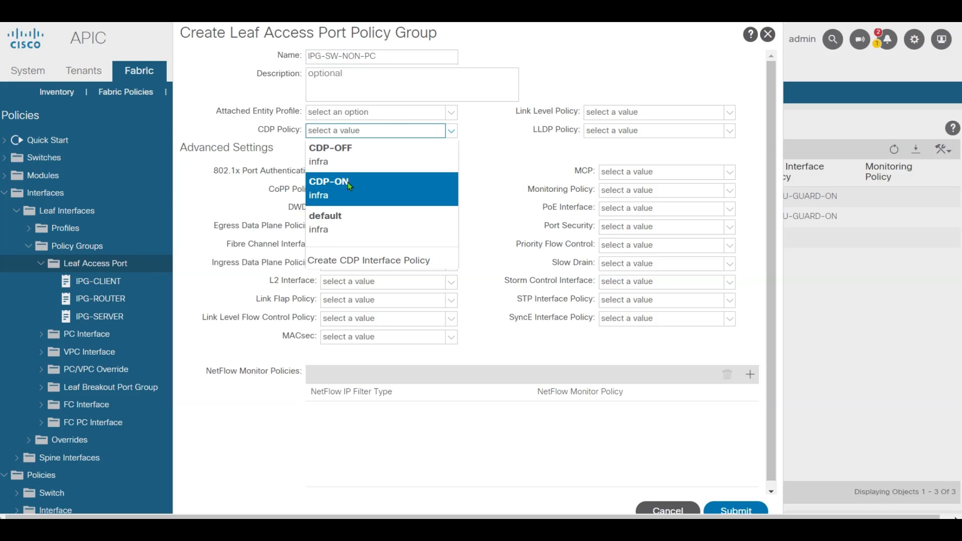
{"action": "left_click", "coordinate": [348, 183]}
{"action": "left_click", "coordinate": [648, 116]}
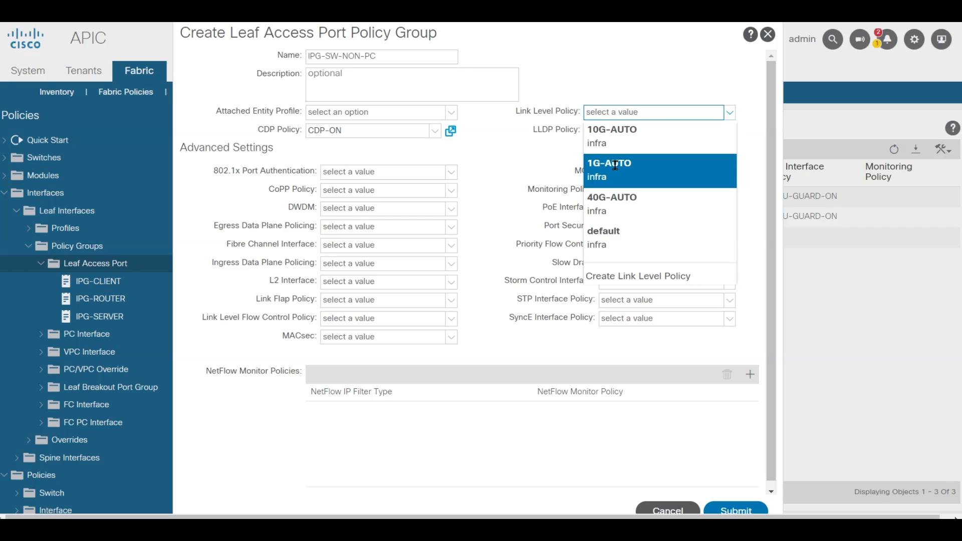
{"action": "left_click", "coordinate": [639, 203]}
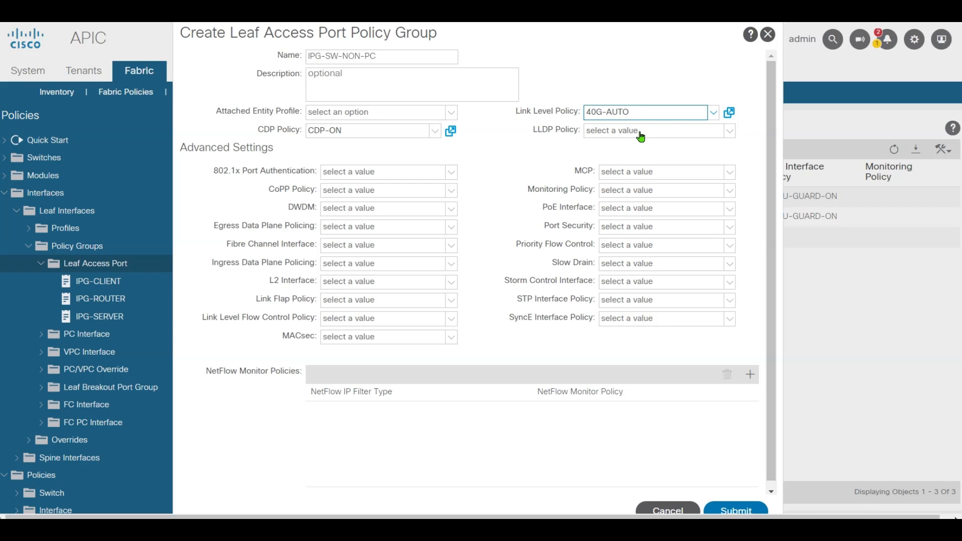
{"action": "left_click", "coordinate": [636, 131]}
{"action": "left_click", "coordinate": [639, 150]}
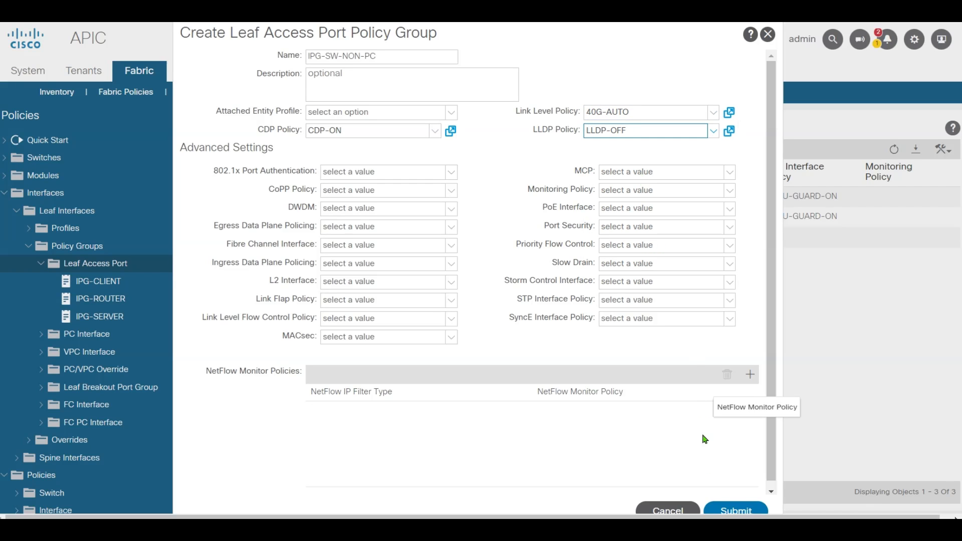
{"action": "left_click", "coordinate": [736, 507]}
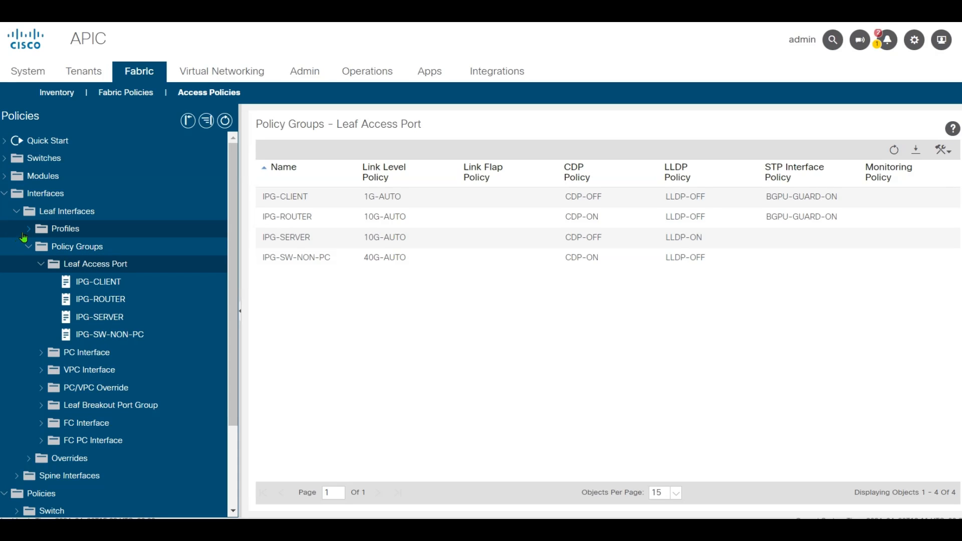
- Start a new leaf interface profile named INT-PROFILE-LEAF-01
{"action": "left_click", "coordinate": [50, 240]}
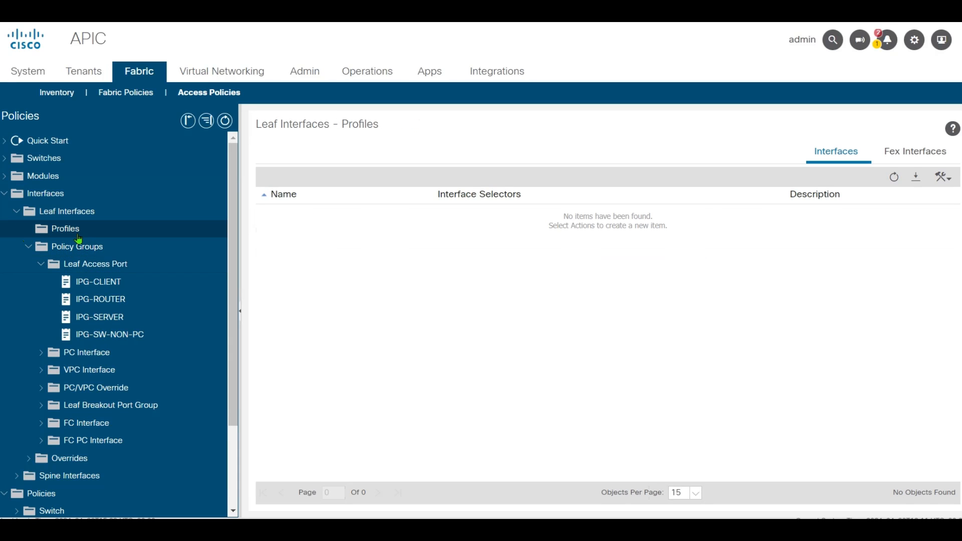
{"action": "right_click", "coordinate": [74, 239]}
{"action": "left_click", "coordinate": [131, 241]}
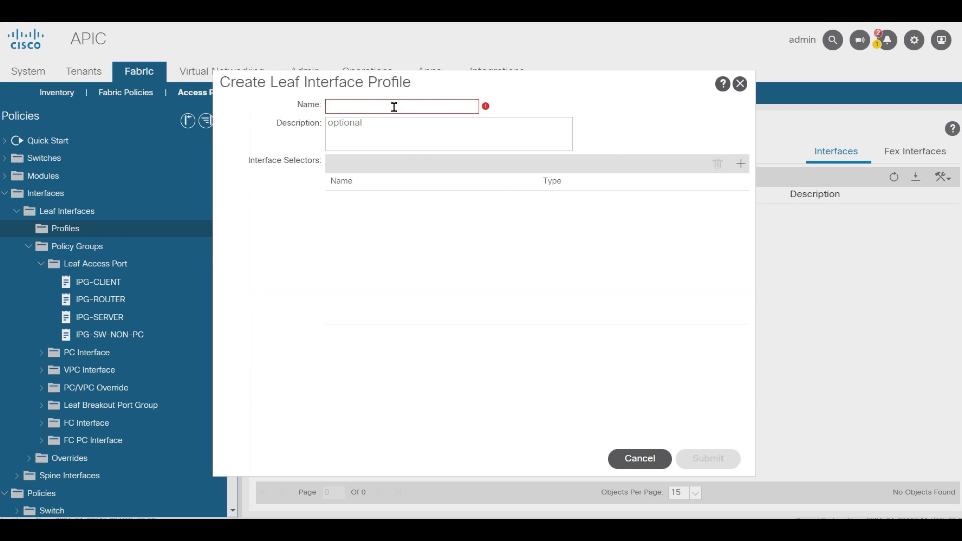
{"action": "type", "text": "INT-PROFILE-LEAF-01"}
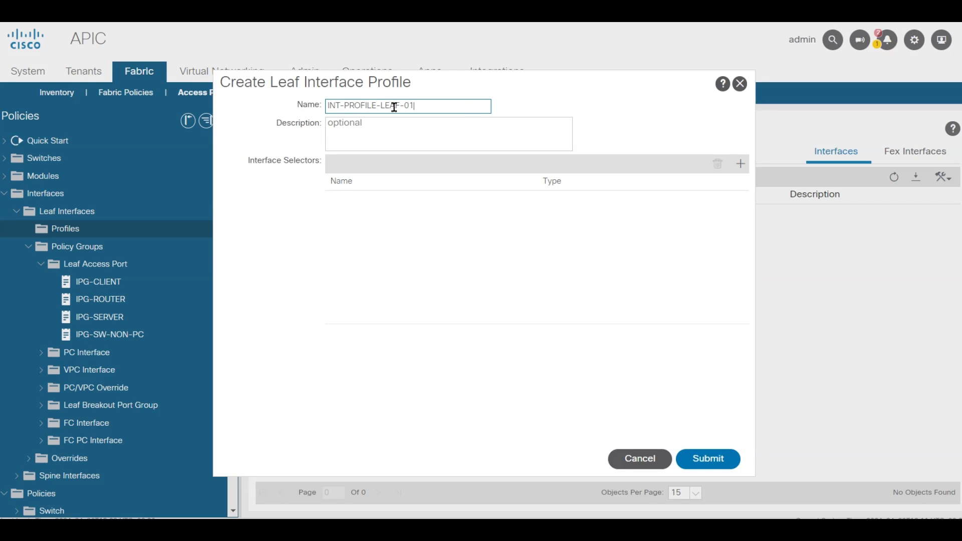
- Add an access port selector named CLIENT with interface IDs 1/1-15 and policy group IPG-CLIENT to the profile
{"action": "left_click", "coordinate": [741, 164]}
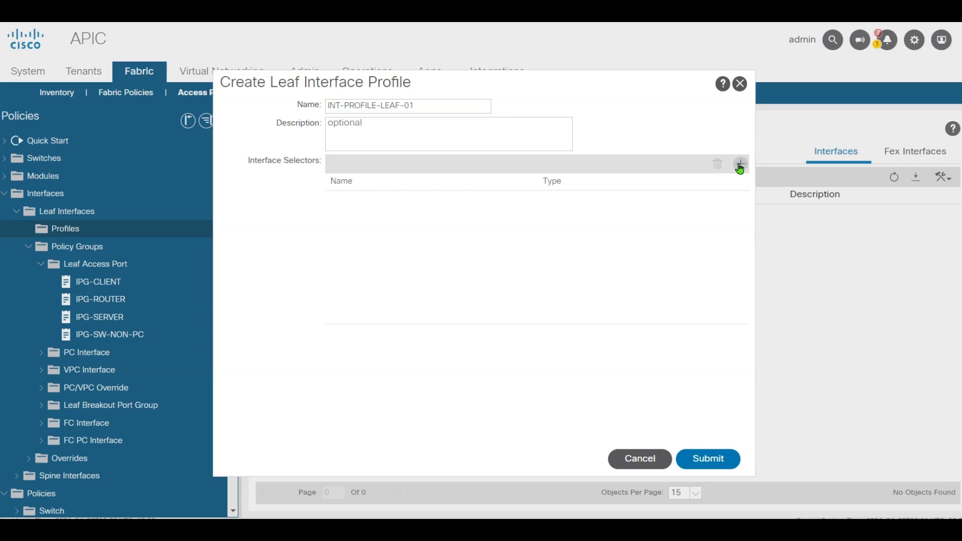
{"action": "left_click", "coordinate": [403, 107]}
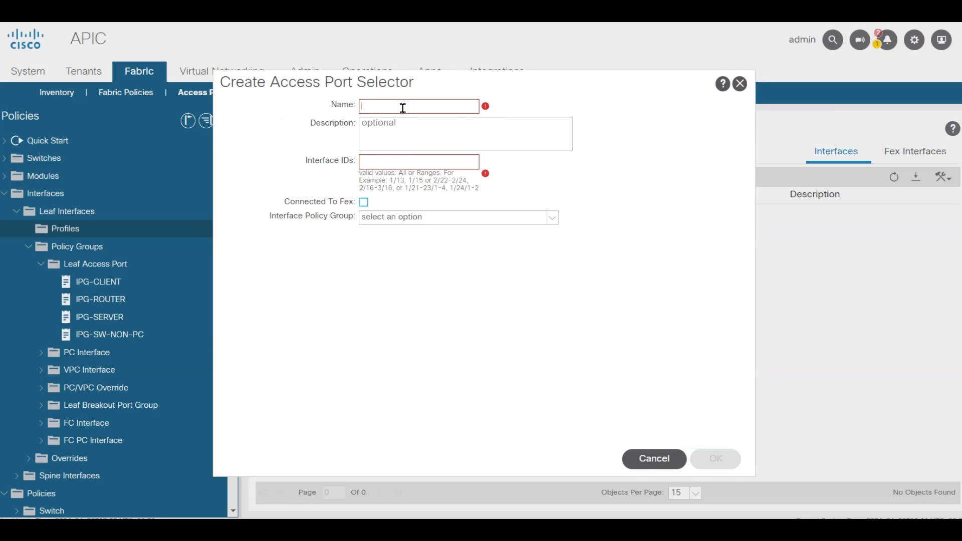
{"action": "type", "text": "CLIENT"}
{"action": "key", "text": "Tab"}
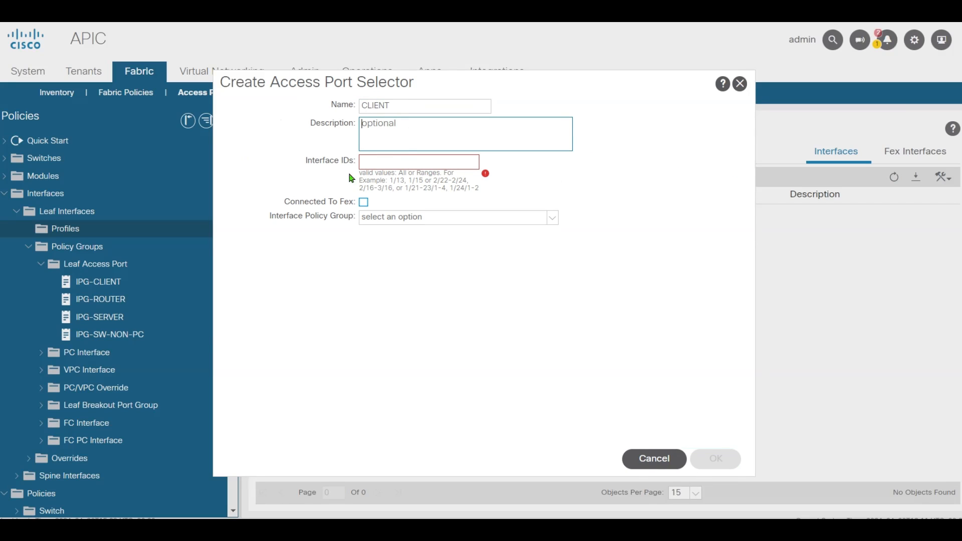
{"action": "left_click", "coordinate": [406, 159]}
{"action": "type", "text": "1"}
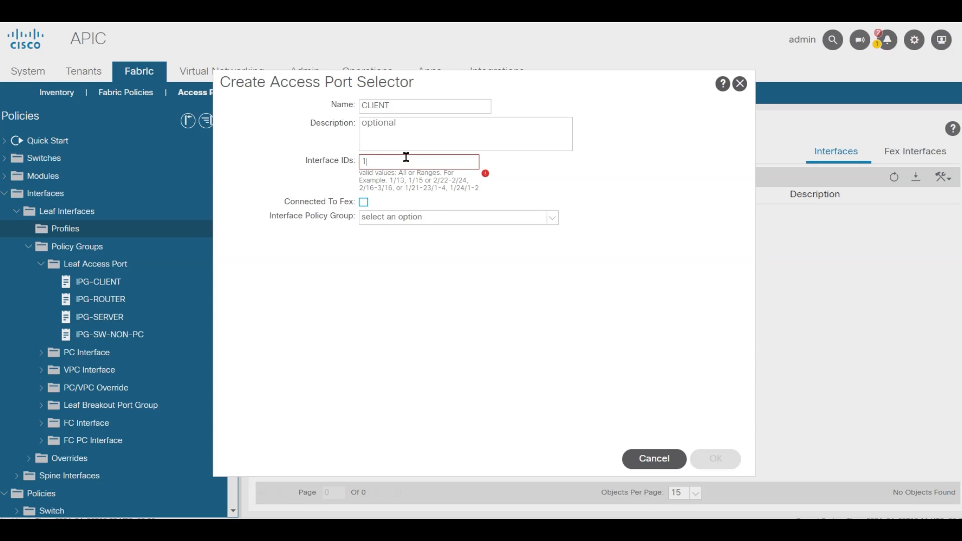
{"action": "type", "text": "/1-15"}
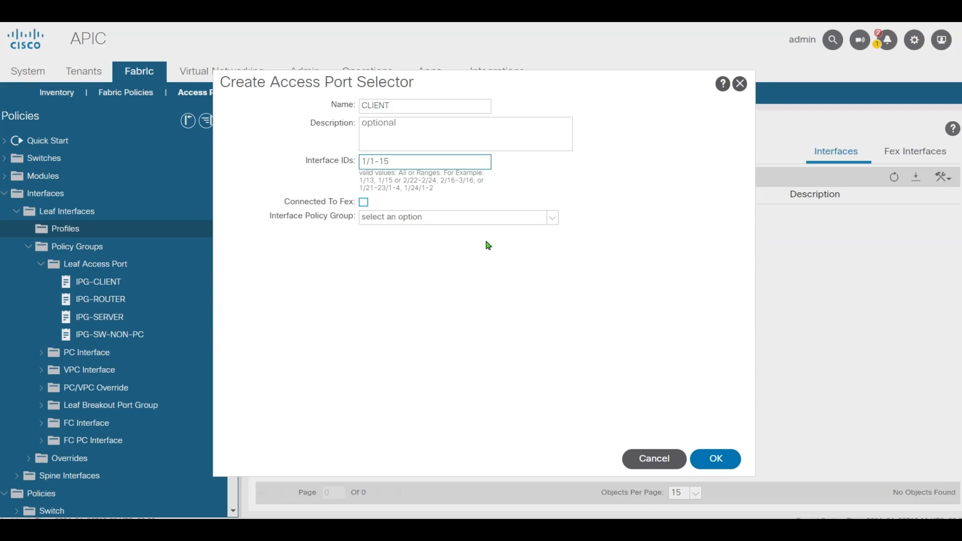
{"action": "left_click", "coordinate": [553, 218]}
{"action": "left_click", "coordinate": [456, 250]}
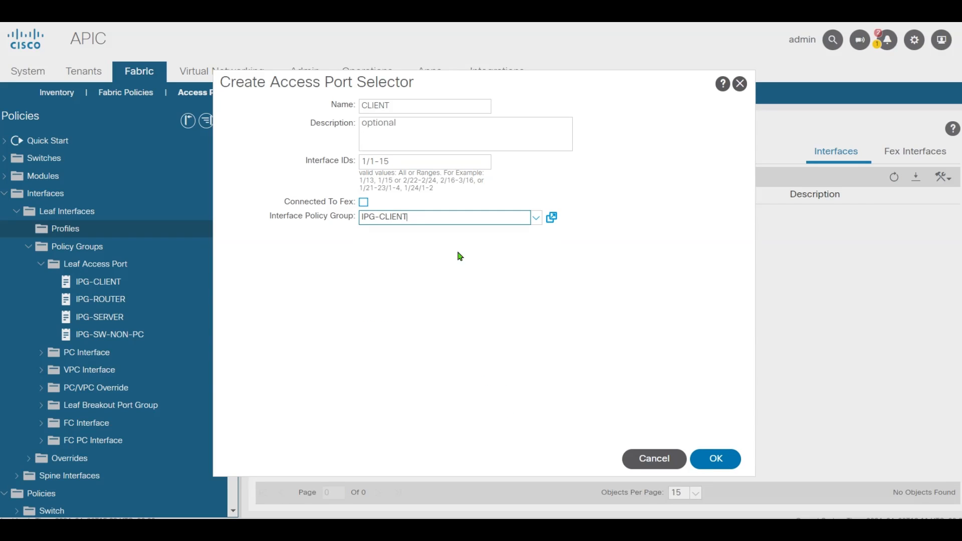
{"action": "left_click", "coordinate": [719, 461]}
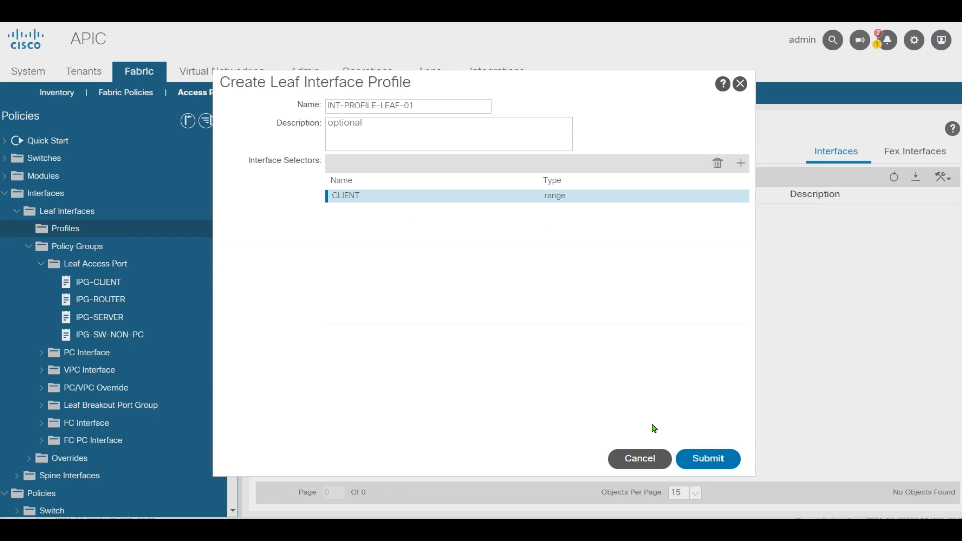
- Add an access port selector named SERVER with interface IDs 1/16-25 and policy group IPG-SERVER to the profile
{"action": "left_click", "coordinate": [742, 162]}
{"action": "left_click", "coordinate": [404, 110]}
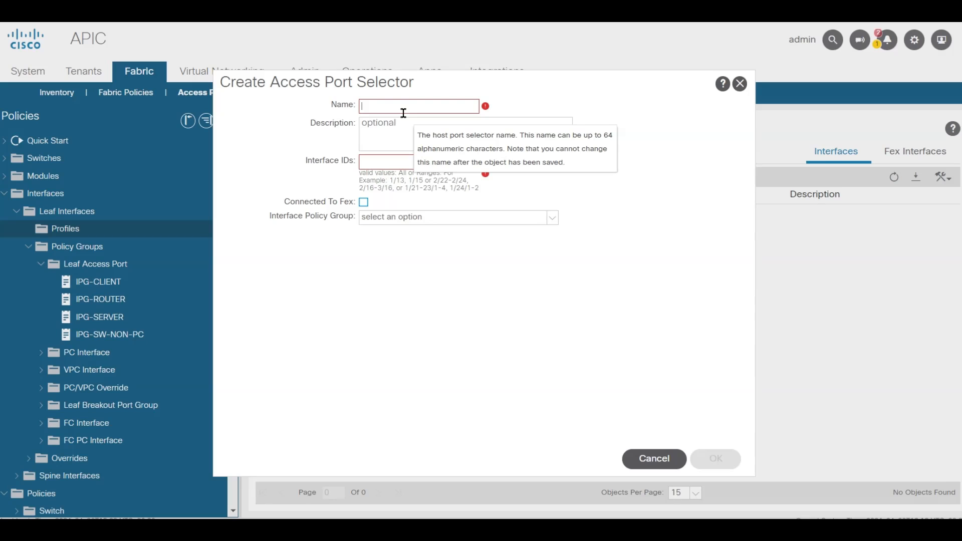
{"action": "type", "text": "SERVER"}
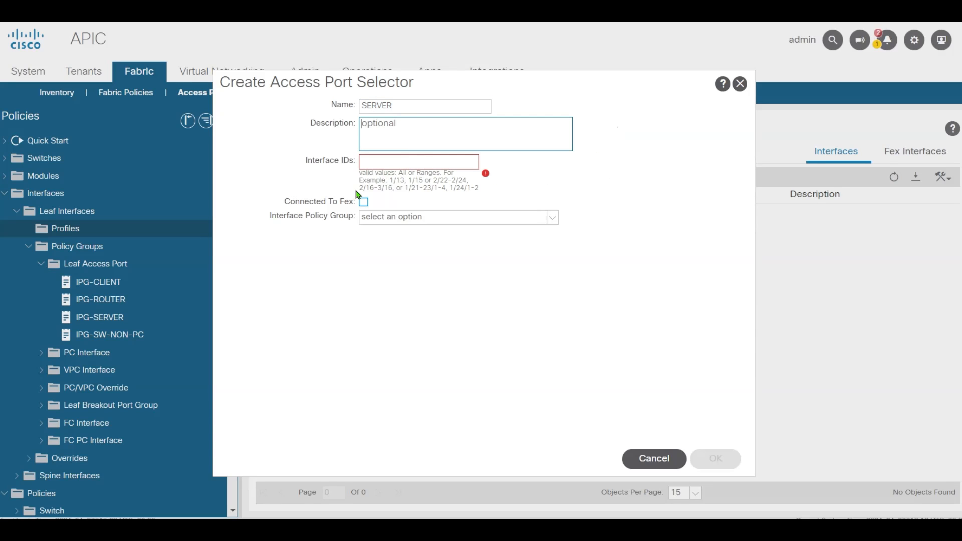
{"action": "left_click", "coordinate": [431, 163]}
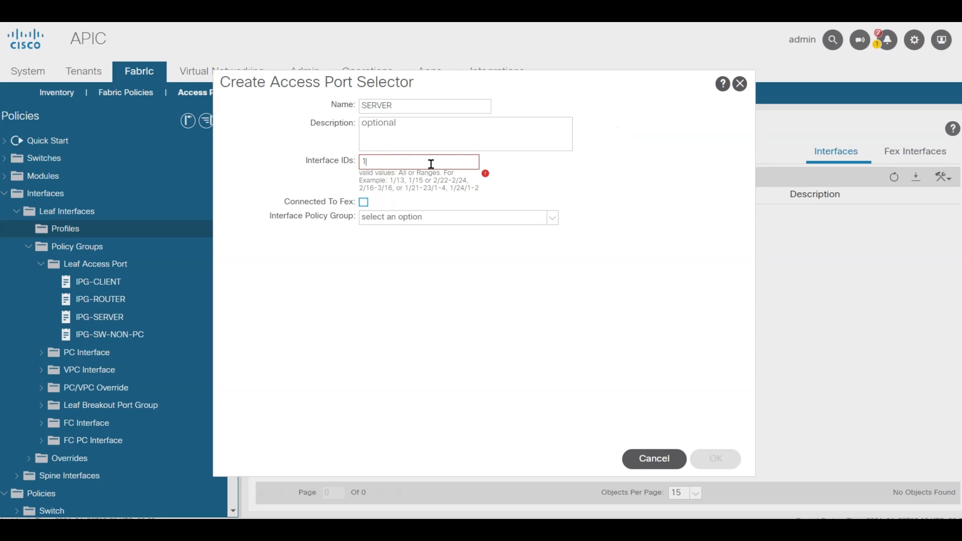
{"action": "type", "text": "1/16-25"}
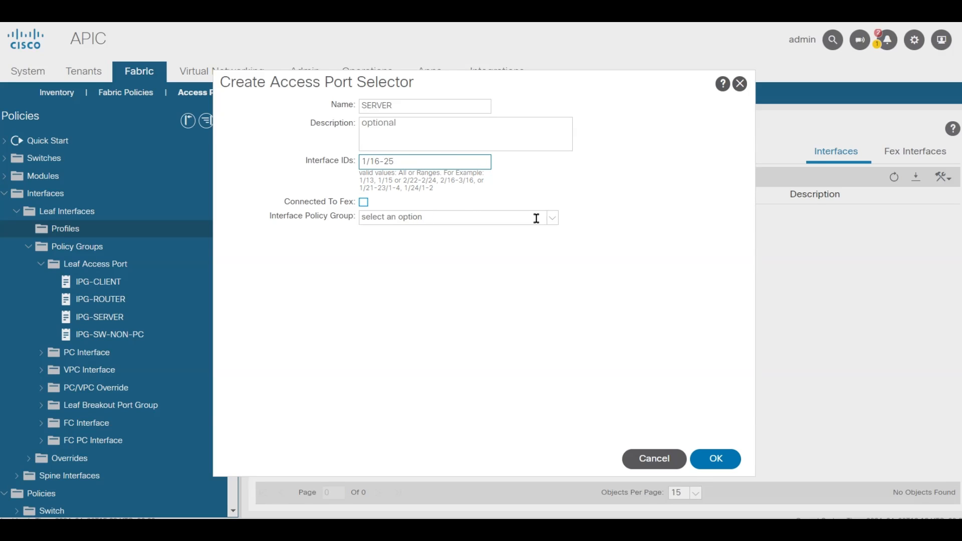
{"action": "left_click", "coordinate": [553, 220]}
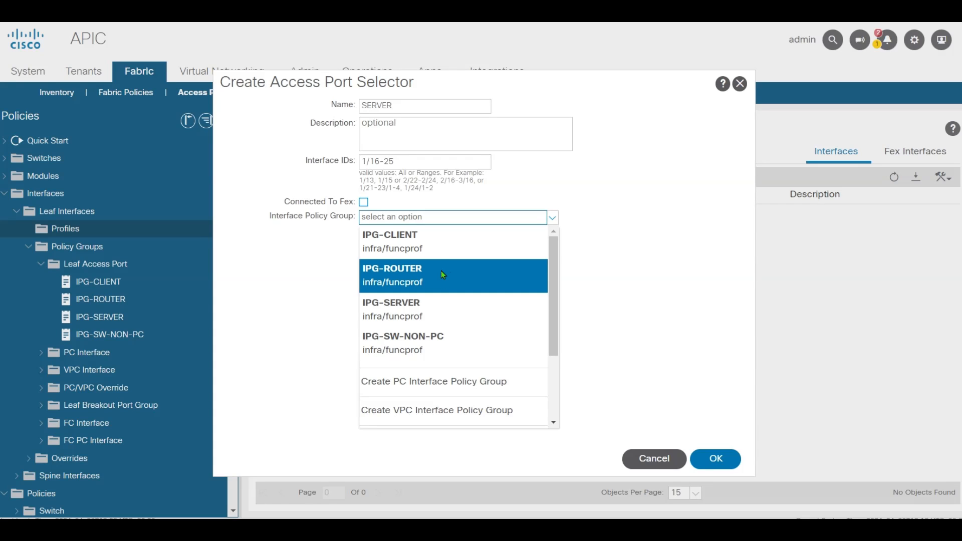
{"action": "left_click", "coordinate": [427, 309]}
{"action": "left_click", "coordinate": [712, 459]}
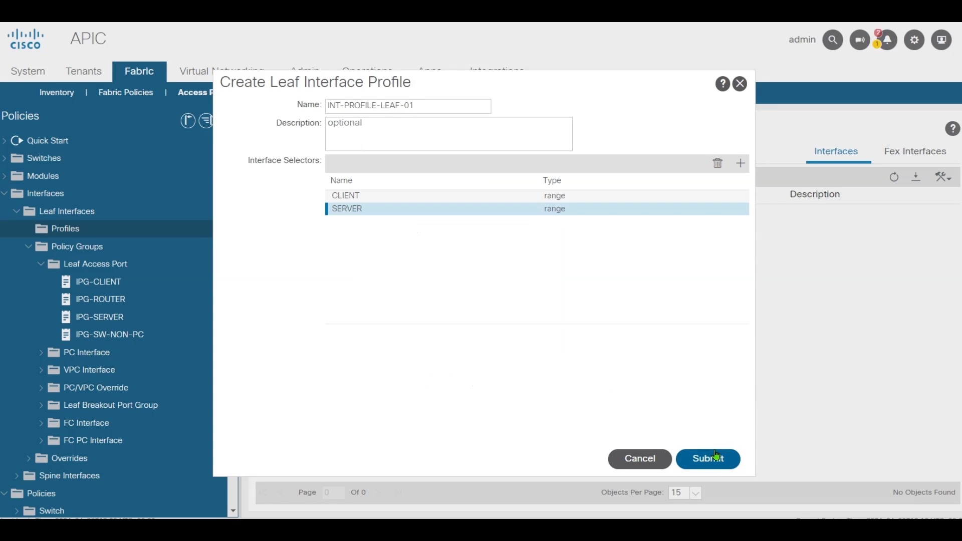
- Add an access port selector named ROUTER with interface IDs 1/25-27 and policy group IPG-ROUTER to the profile
{"action": "left_click", "coordinate": [741, 163]}
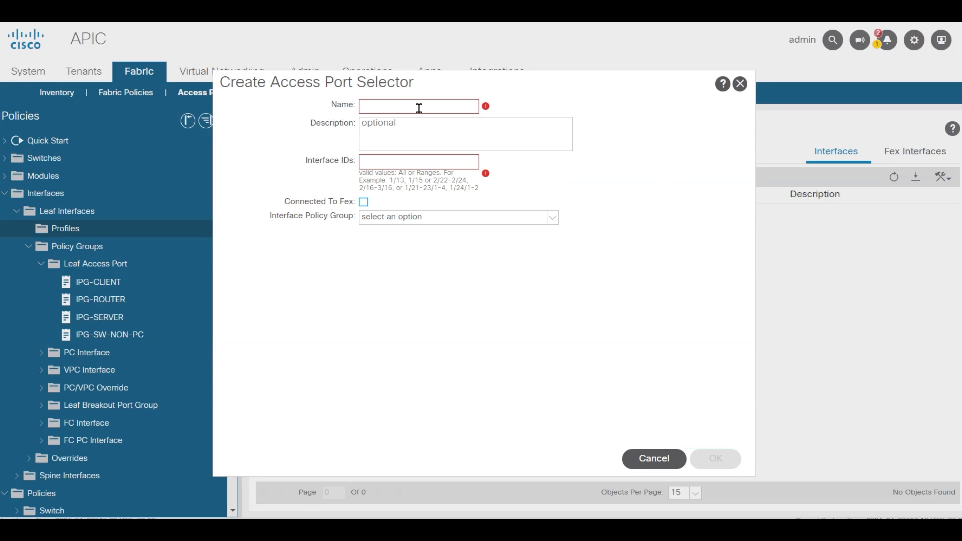
{"action": "type", "text": "ROUTER"}
{"action": "left_click", "coordinate": [395, 163]}
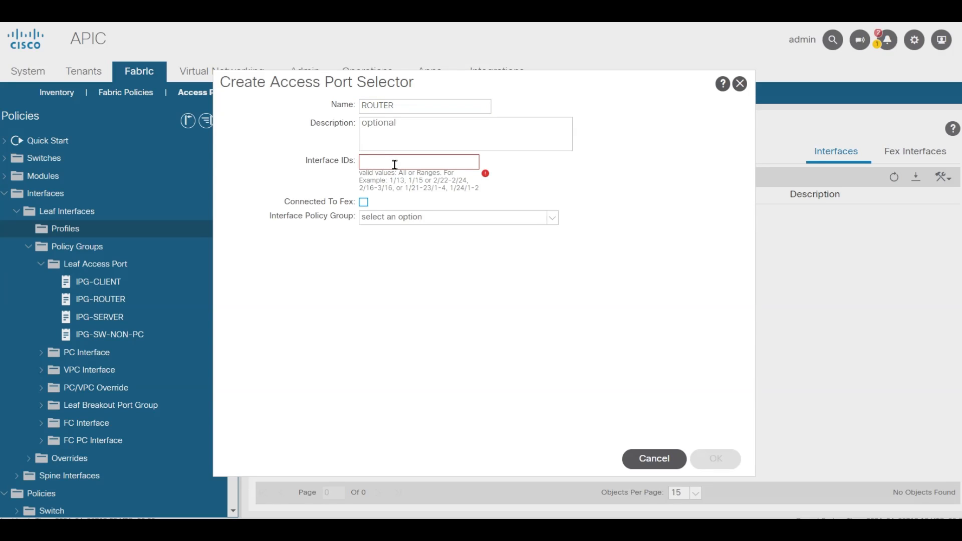
{"action": "type", "text": "1/25-27"}
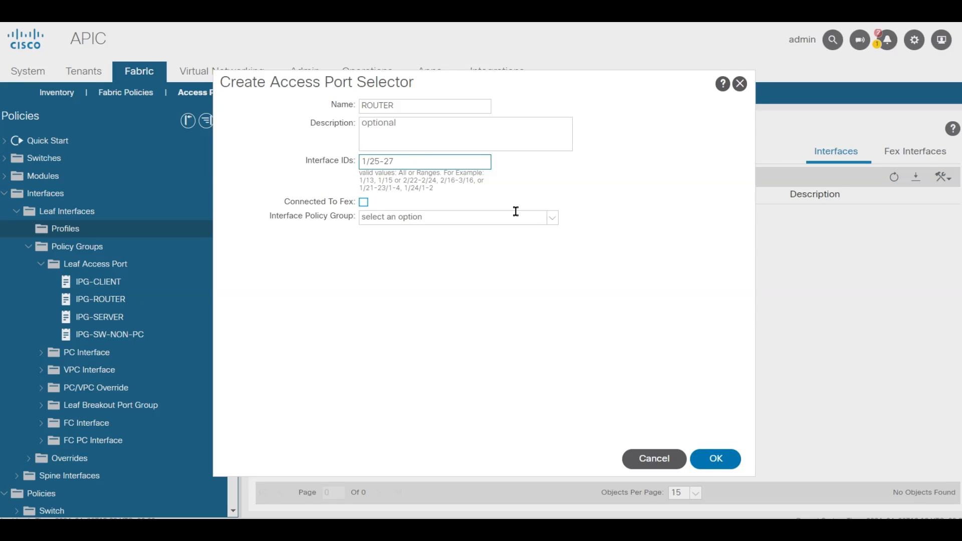
{"action": "left_click", "coordinate": [552, 218]}
{"action": "left_click", "coordinate": [434, 275]}
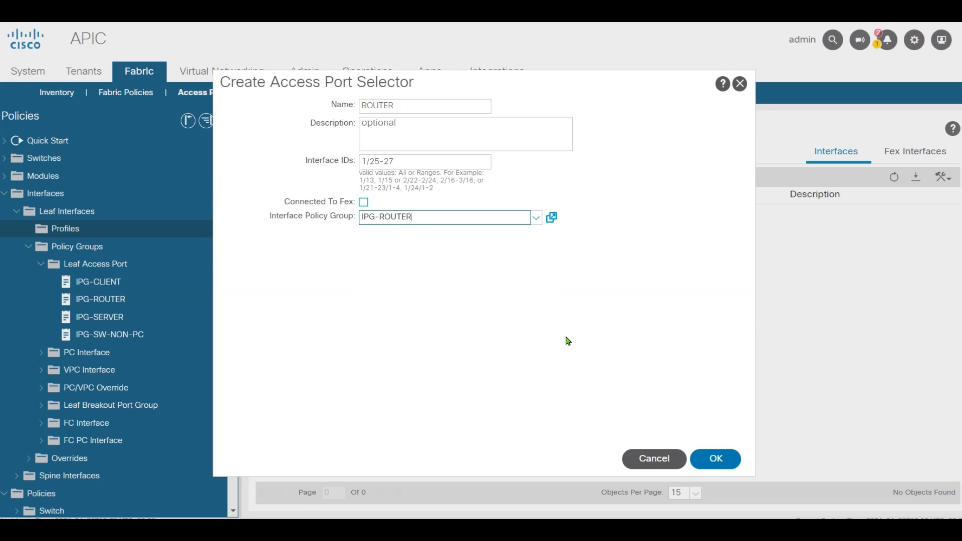
{"action": "left_click", "coordinate": [715, 460]}
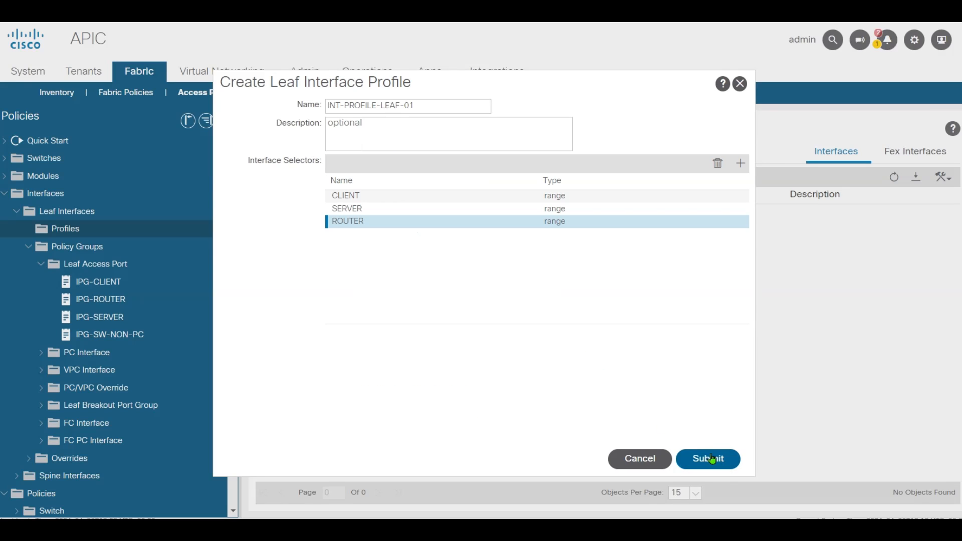
- Add an access port selector named NON-ACI-SW with interface ID 1/28 and policy group IPG-SW-NON-PC to the profile
{"action": "left_click", "coordinate": [741, 163]}
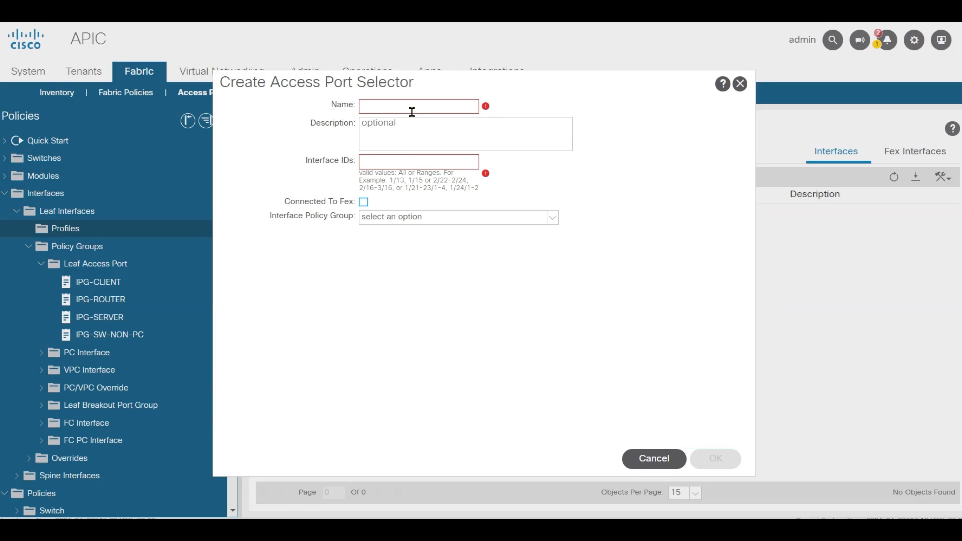
{"action": "type", "text": "NON-ACI-SW"}
{"action": "left_click", "coordinate": [390, 163]}
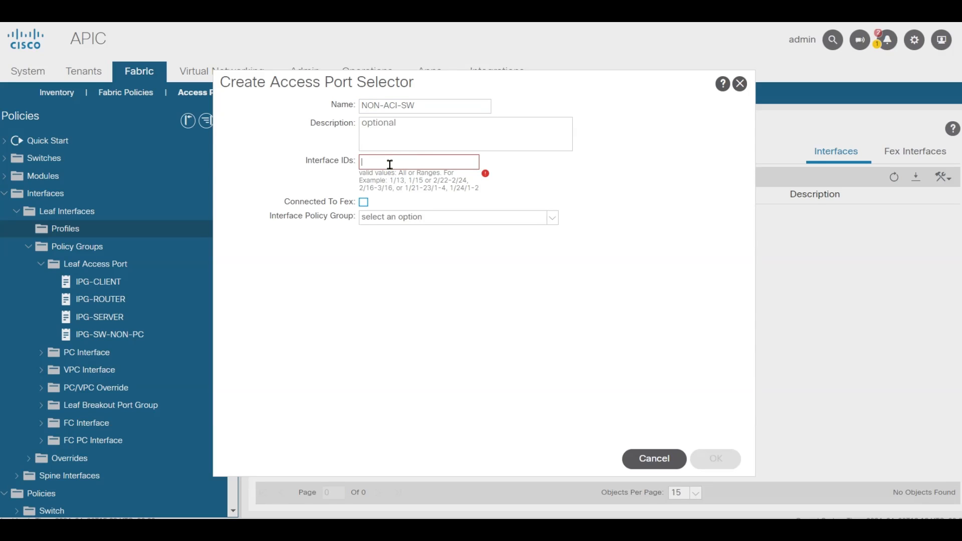
{"action": "type", "text": "1/28"}
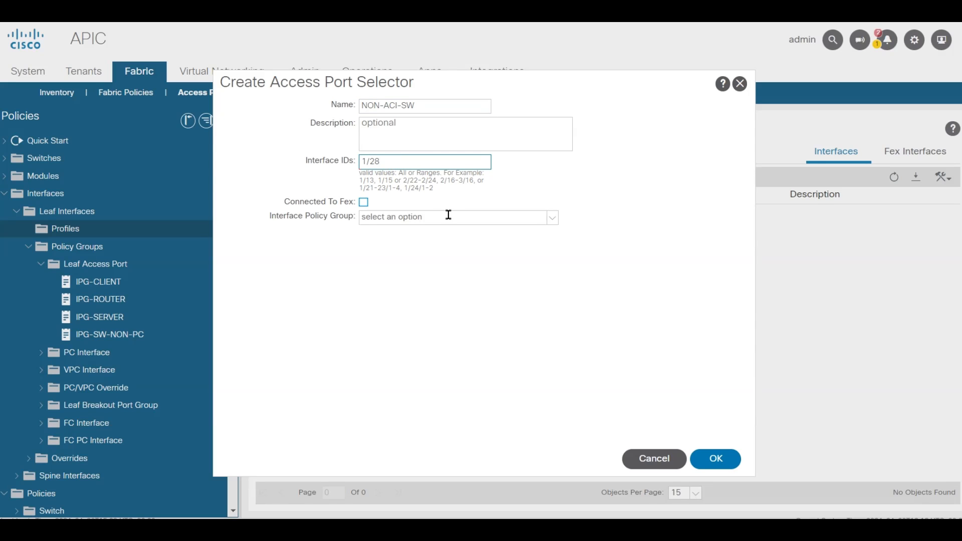
{"action": "left_click", "coordinate": [548, 221]}
{"action": "left_click", "coordinate": [436, 340]}
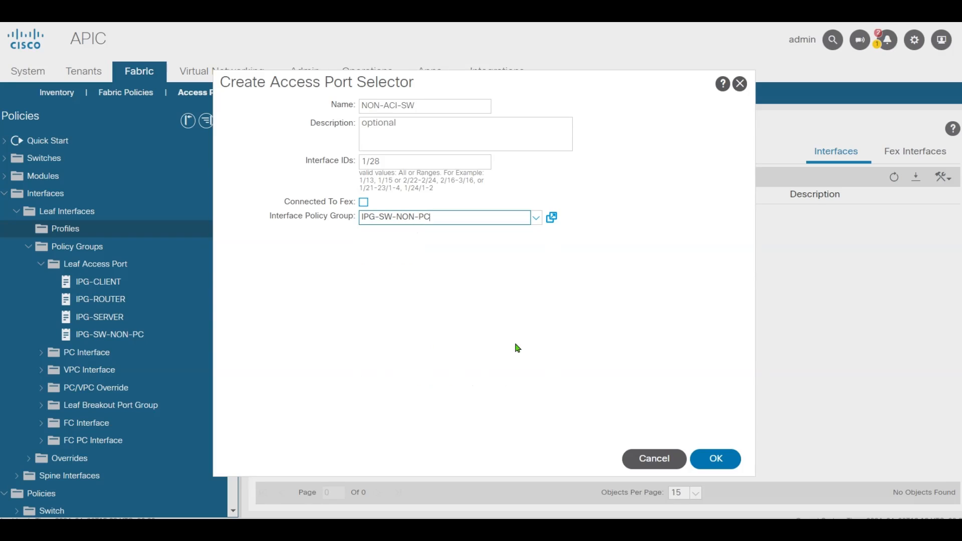
{"action": "left_click", "coordinate": [708, 456]}
- Switch to the network diagram in Paint, check the router and switch ports on Leaf-01, and return to the APIC profile dialog
{"action": "key", "text": "alt+Tab"}
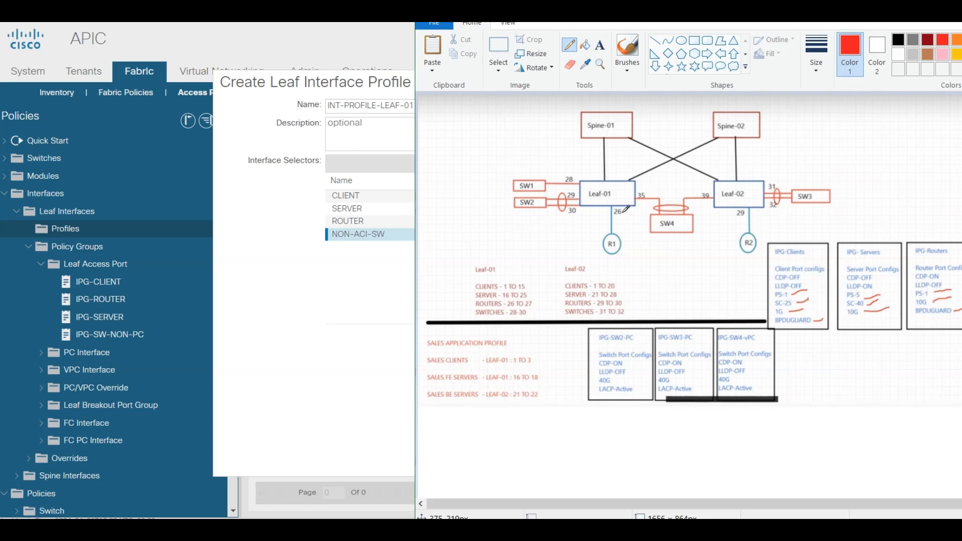
{"action": "mouse_move", "coordinate": [611, 209]}
{"action": "left_mouse_down"}
{"action": "mouse_move", "coordinate": [623, 206]}
{"action": "mouse_move", "coordinate": [613, 213]}
{"action": "left_mouse_up"}
{"action": "mouse_move", "coordinate": [578, 177]}
{"action": "left_mouse_down"}
{"action": "mouse_move", "coordinate": [563, 182]}
{"action": "mouse_move", "coordinate": [574, 170]}
{"action": "mouse_move", "coordinate": [569, 177]}
{"action": "left_mouse_up"}
{"action": "left_click", "coordinate": [289, 56]}
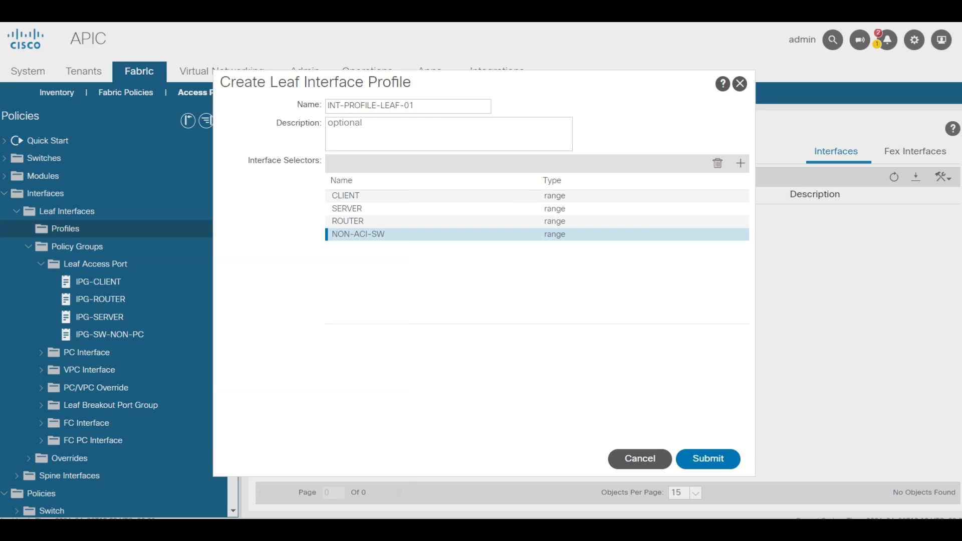
- Submit the INT-PROFILE-LEAF-01 profile and begin another leaf interface profile named INT-PROFILE-LEAF-02
{"action": "left_click", "coordinate": [682, 458]}
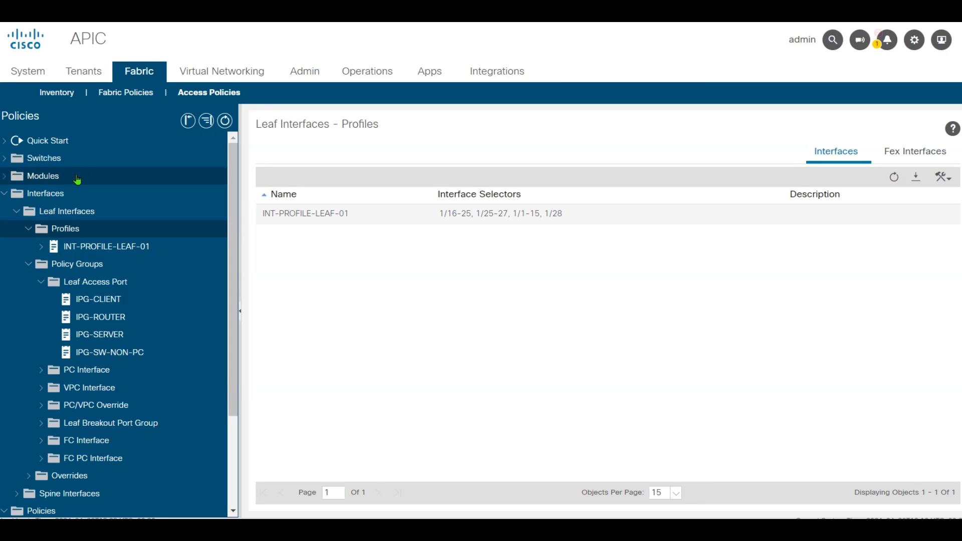
{"action": "right_click", "coordinate": [61, 229]}
{"action": "left_click", "coordinate": [142, 246]}
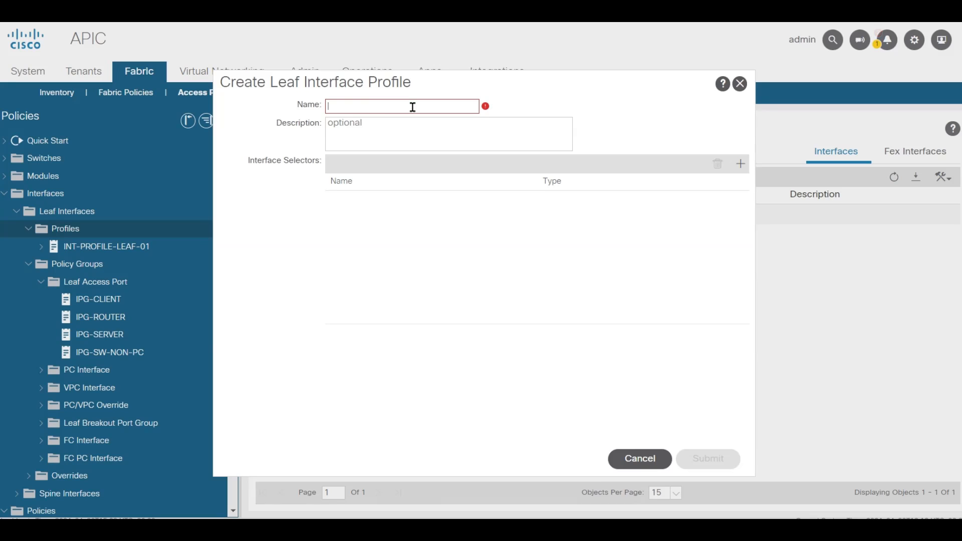
{"action": "type", "text": "INT-PROFILE-LEAF"}
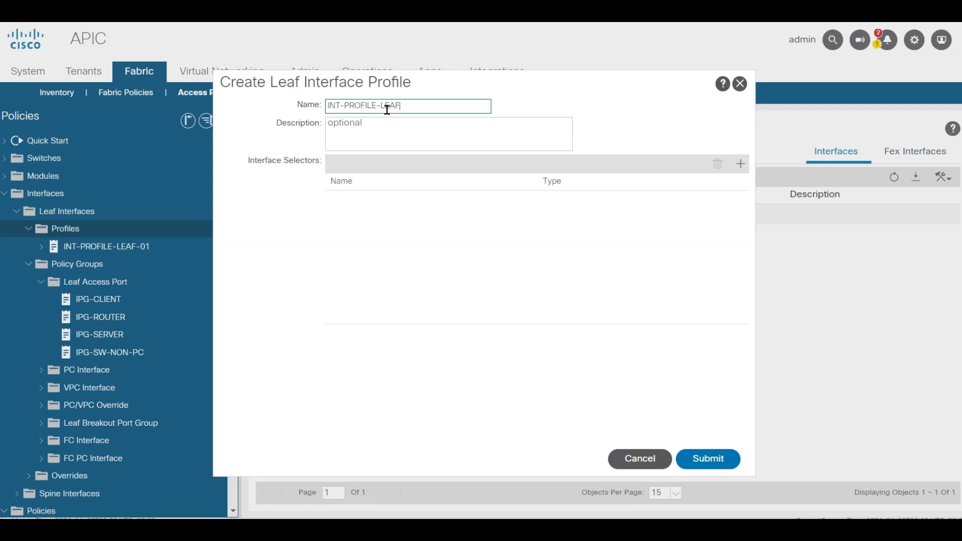
{"action": "type", "text": "-02"}
- Add an access port selector named CLIENT with interface IDs 1/1-20 and policy group IPG-CLIENT to the INT-PROFILE-LEAF-02 profile
{"action": "left_click", "coordinate": [744, 168]}
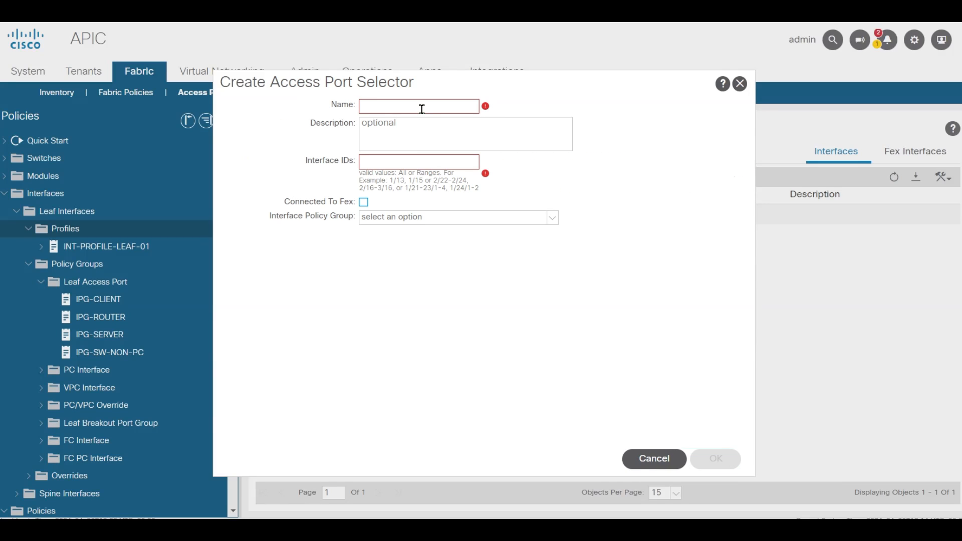
{"action": "type", "text": "LC"}
{"action": "type", "text": "LIENT"}
{"action": "left_click", "coordinate": [442, 164]}
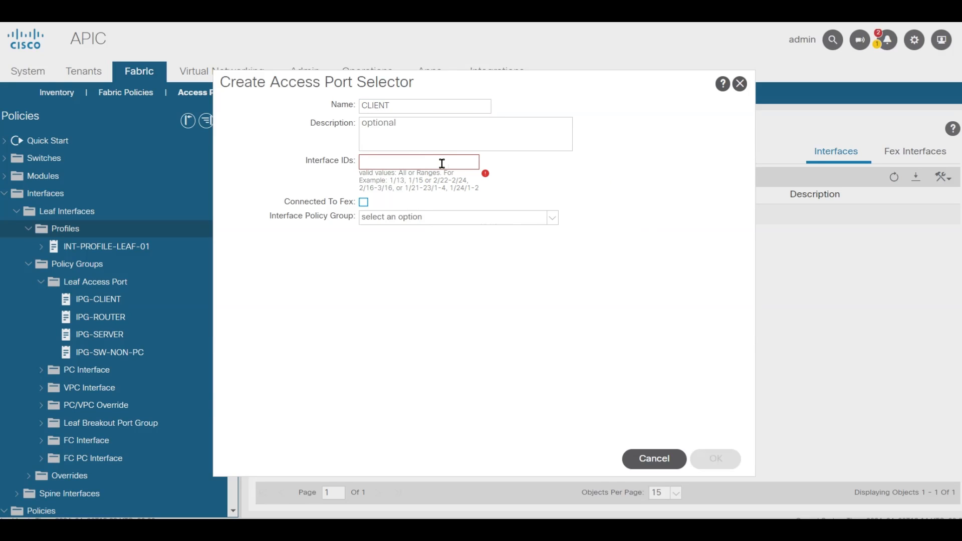
{"action": "type", "text": "1/1-20"}
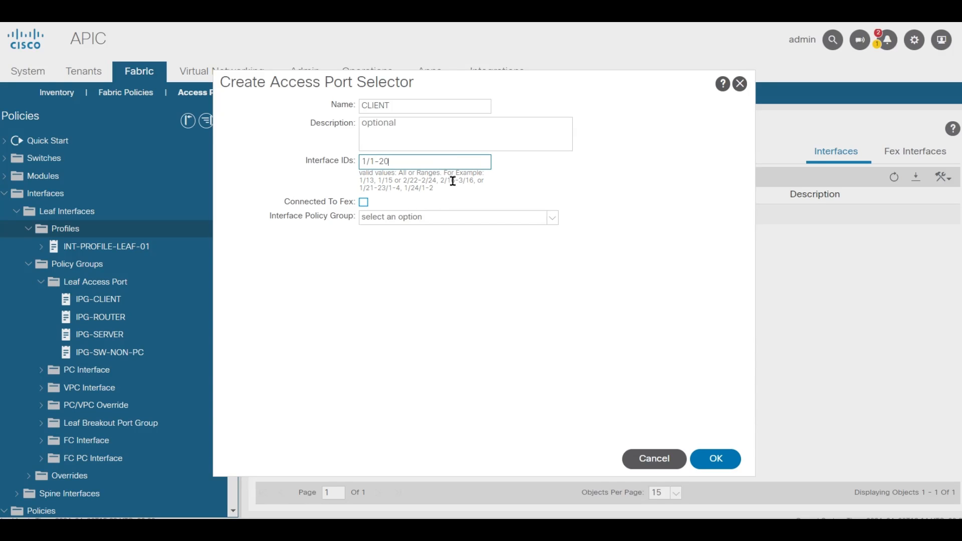
{"action": "left_click", "coordinate": [552, 219]}
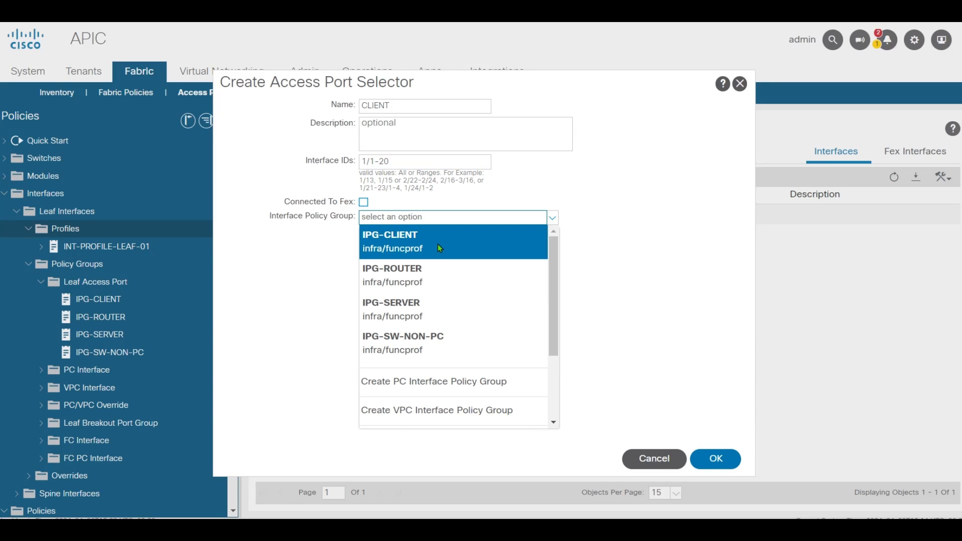
{"action": "left_click", "coordinate": [440, 245]}
{"action": "left_click", "coordinate": [716, 459]}
- Add an access port selector named ROUTER with interface IDs 1/29-30 and policy group IPG-ROUTER to the INT-PROFILE-LEAF-02 profile
{"action": "left_click", "coordinate": [737, 169]}
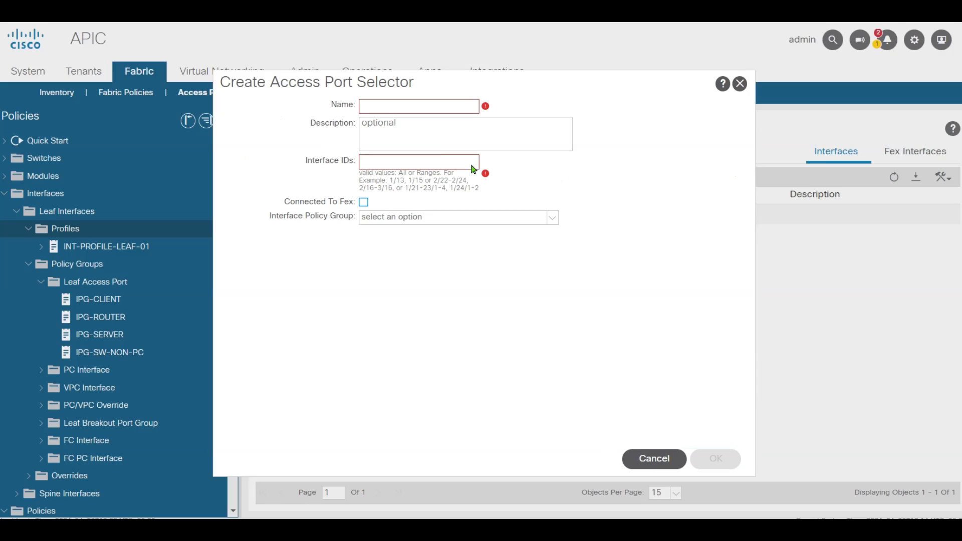
{"action": "left_click", "coordinate": [402, 111]}
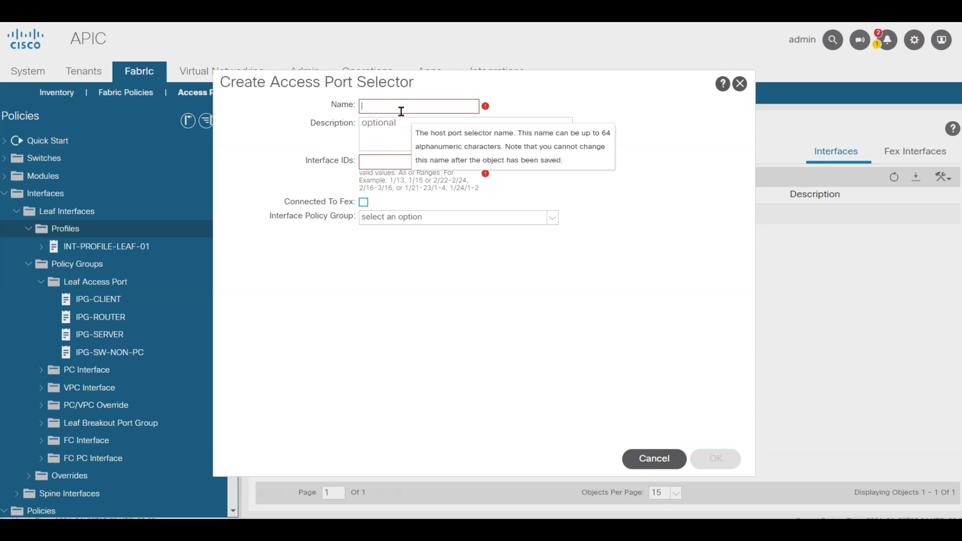
{"action": "type", "text": "ROUTER"}
{"action": "left_click", "coordinate": [394, 160]}
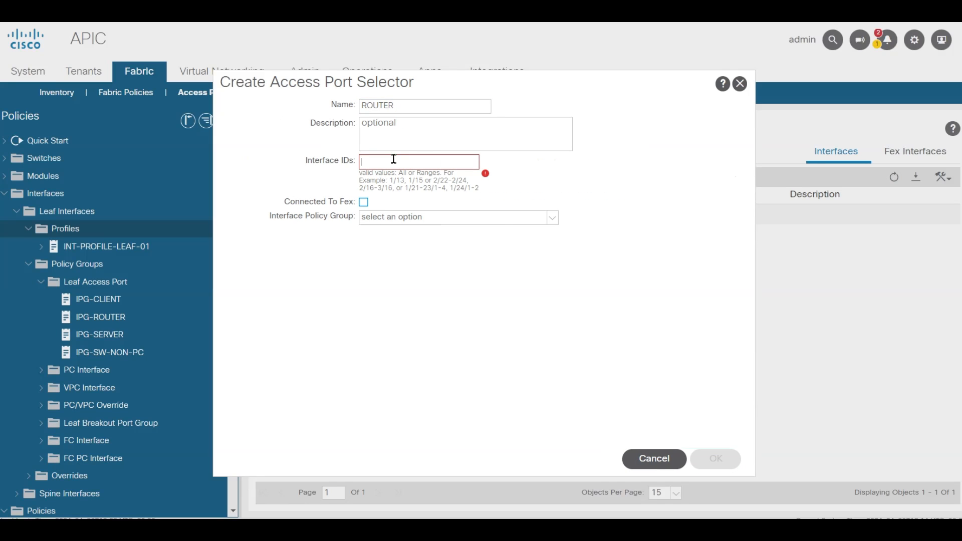
{"action": "type", "text": "1/2"}
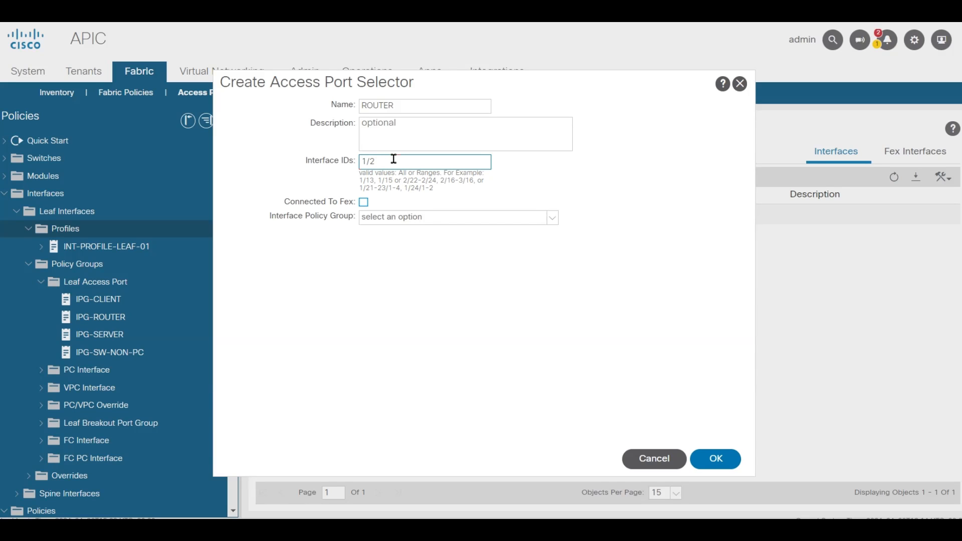
{"action": "type", "text": "8-30"}
{"action": "left_click", "coordinate": [507, 243]}
{"action": "left_click", "coordinate": [553, 218]}
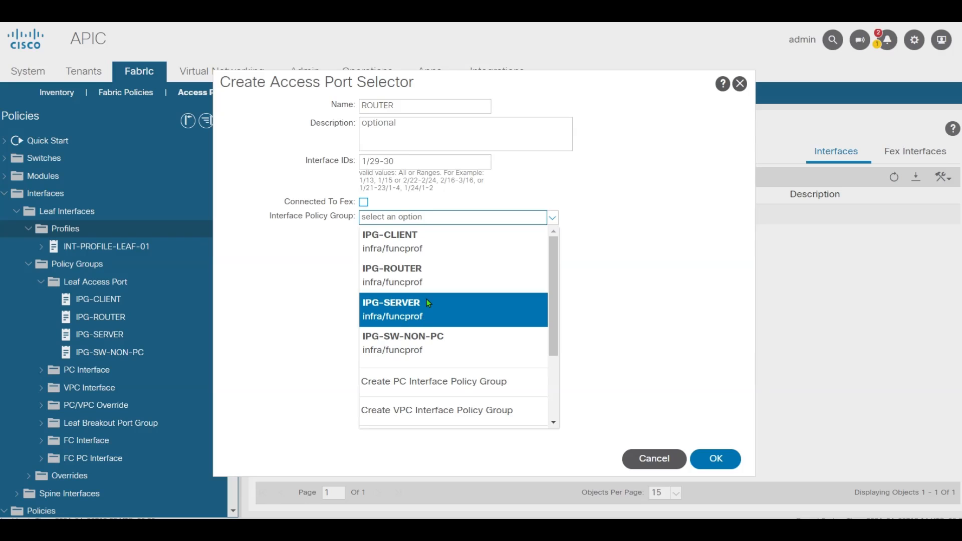
{"action": "left_click", "coordinate": [441, 277]}
{"action": "left_click", "coordinate": [716, 458]}
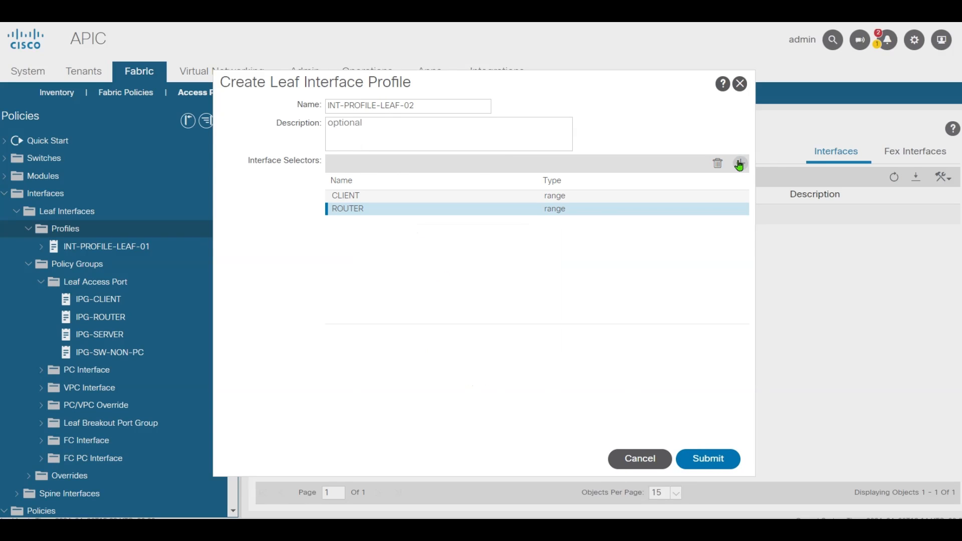
- Add an access port selector named SERVER with interface IDs 1/21-28 and policy group IPG-SERVER, and submit the INT-PROFILE-LEAF-02 profile
{"action": "left_click", "coordinate": [739, 163]}
{"action": "left_click", "coordinate": [399, 102]}
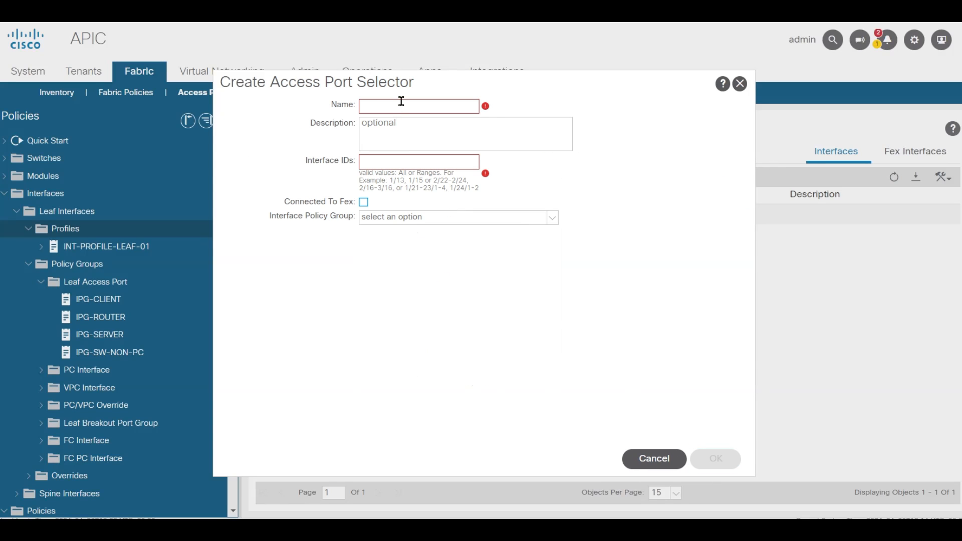
{"action": "type", "text": "SERVER"}
{"action": "left_click", "coordinate": [414, 161]}
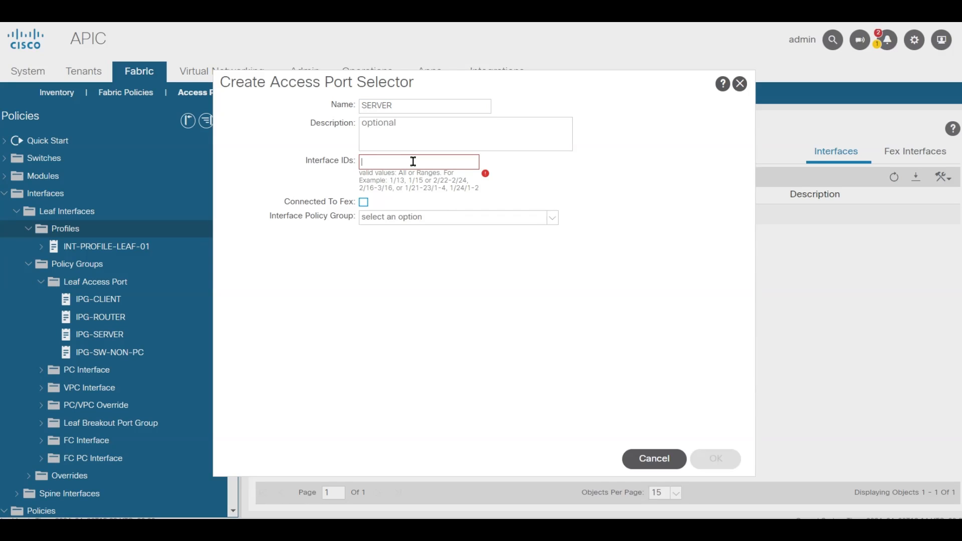
{"action": "type", "text": "1/21-28"}
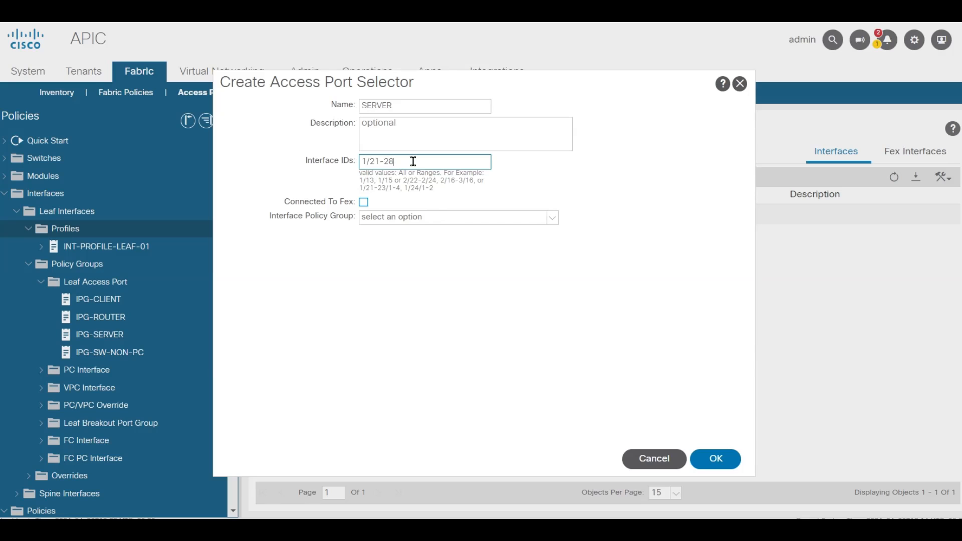
{"action": "left_click", "coordinate": [553, 219]}
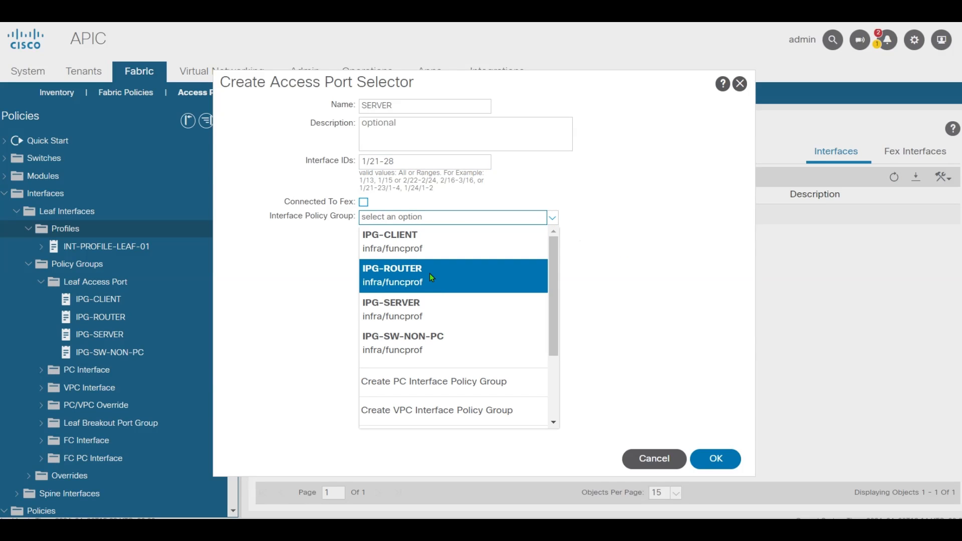
{"action": "left_click", "coordinate": [428, 314]}
{"action": "left_click", "coordinate": [717, 459]}
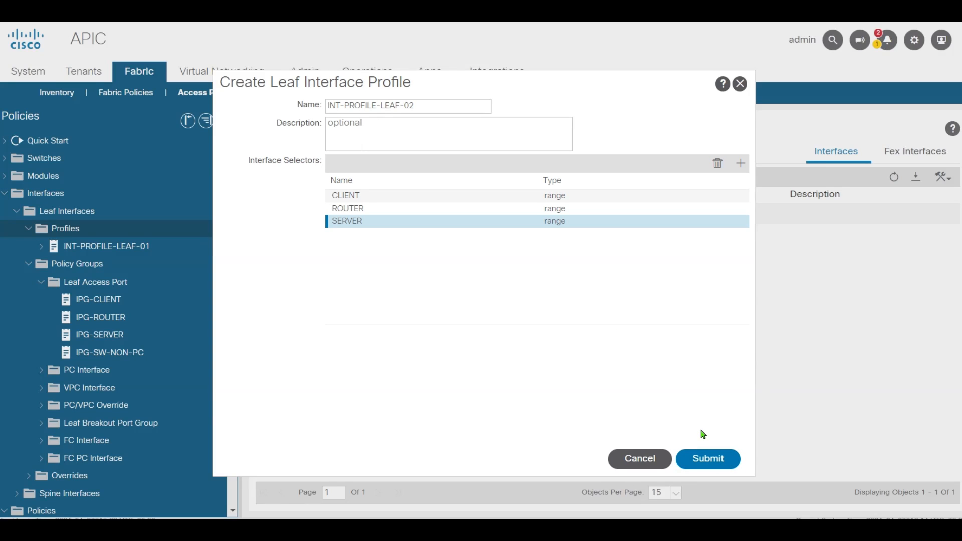
{"action": "left_click", "coordinate": [708, 458]}
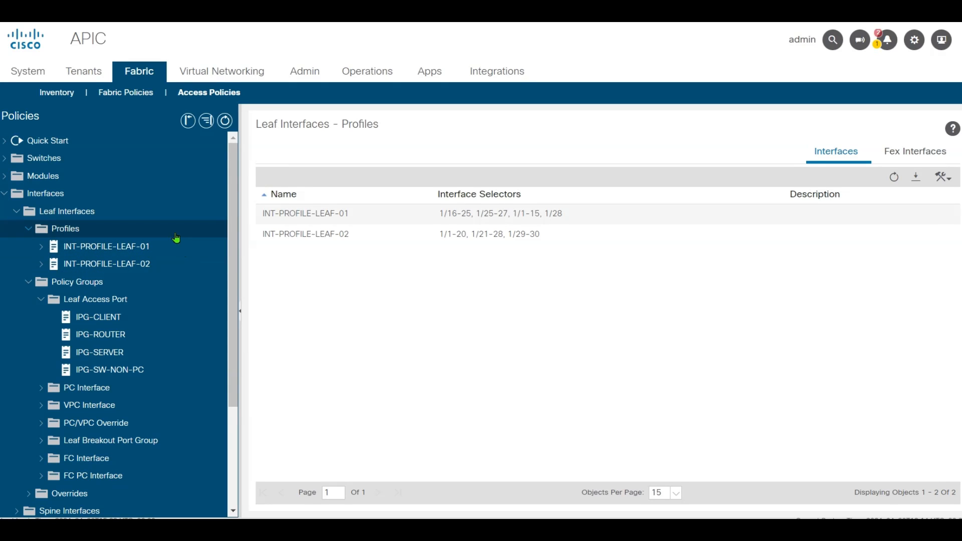
- Begin a new leaf switch profile named SW-PROF-LEAF-01 under the leaf switch profiles
{"action": "left_click", "coordinate": [5, 159]}
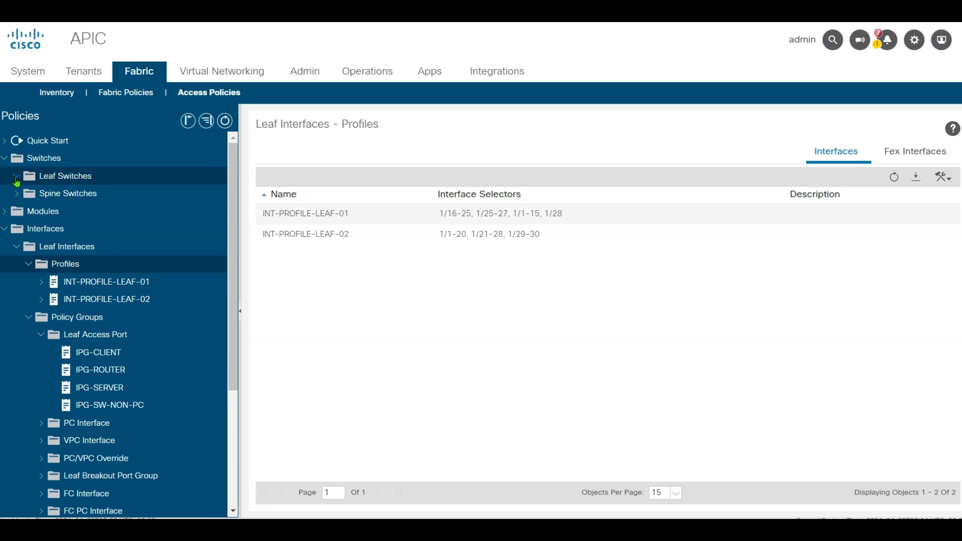
{"action": "left_click", "coordinate": [15, 177]}
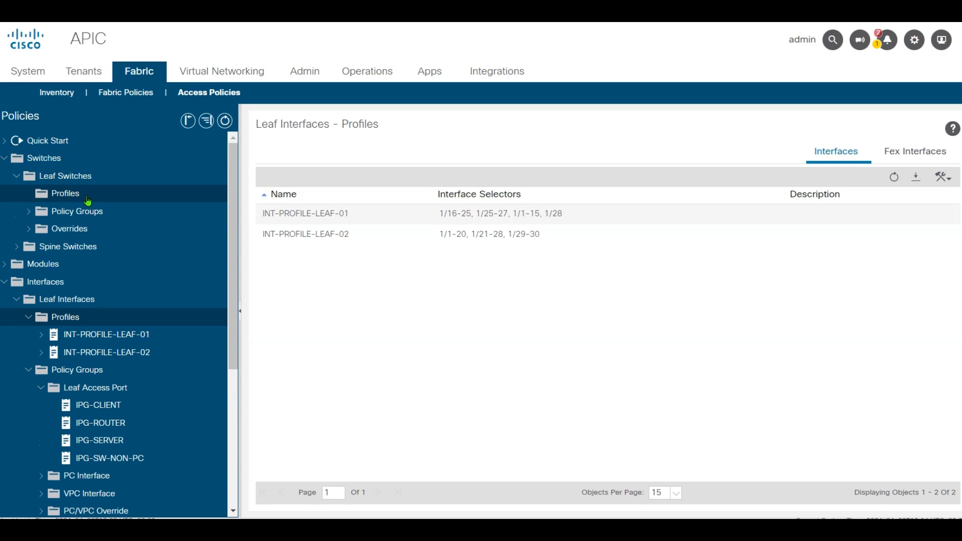
{"action": "right_click", "coordinate": [72, 196]}
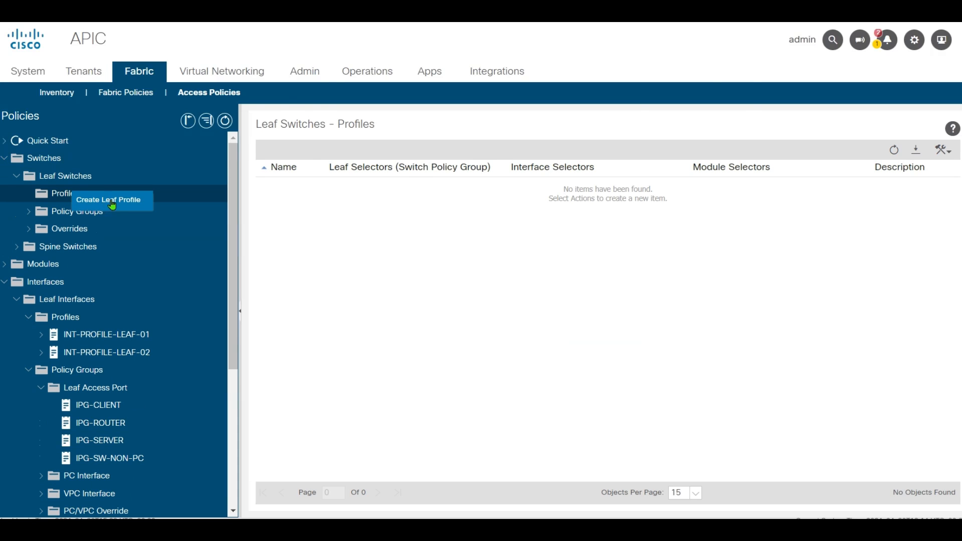
{"action": "left_click", "coordinate": [110, 206]}
{"action": "type", "text": "SW-PROF-LEAF-01"}
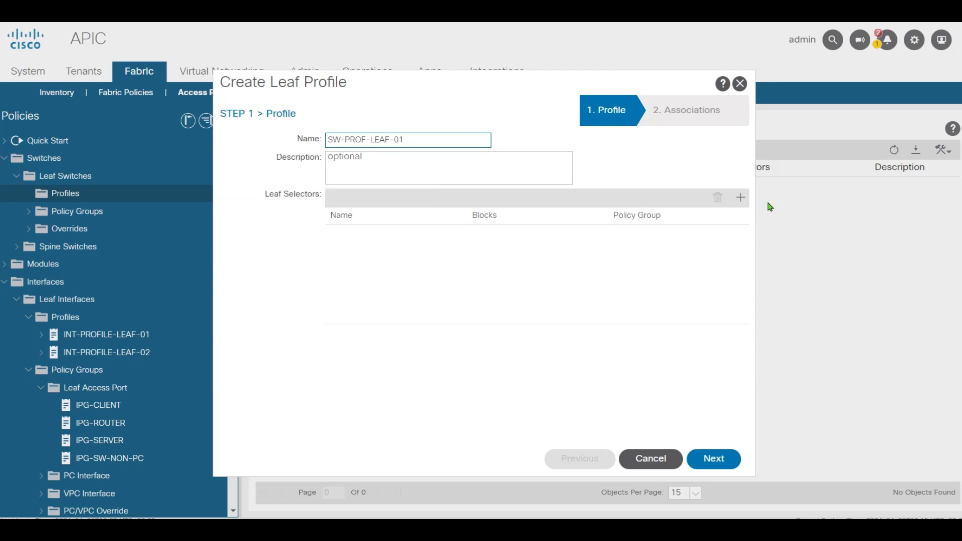
- Add a leaf selector named LEAF-01 with switch block 101 to the SW-PROF-LEAF-01 profile
{"action": "left_click", "coordinate": [742, 198]}
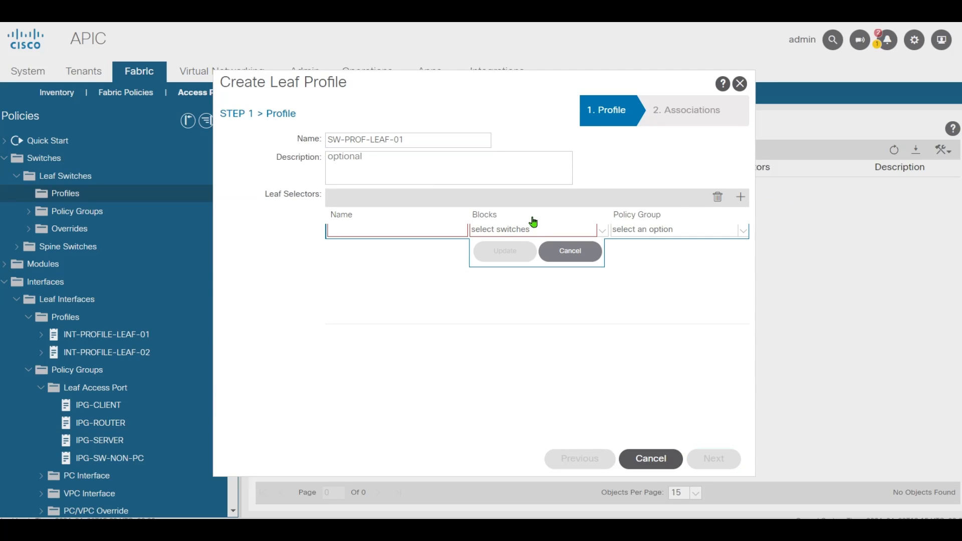
{"action": "left_click", "coordinate": [595, 232]}
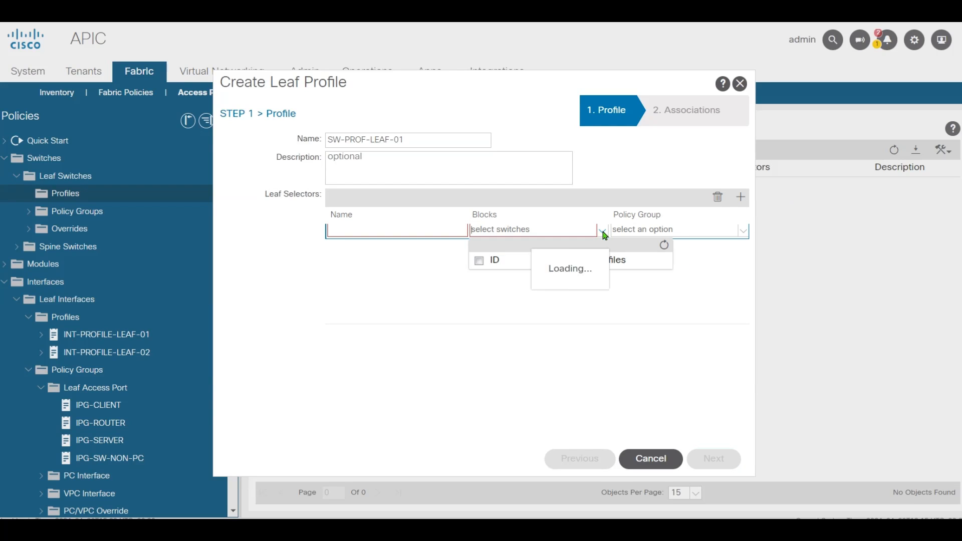
{"action": "left_click", "coordinate": [480, 279]}
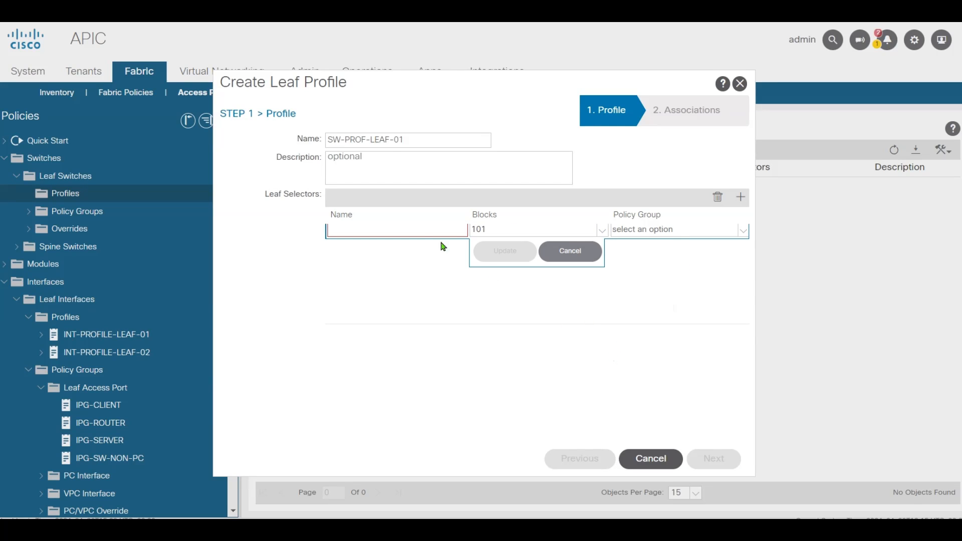
{"action": "type", "text": "LEAF-01"}
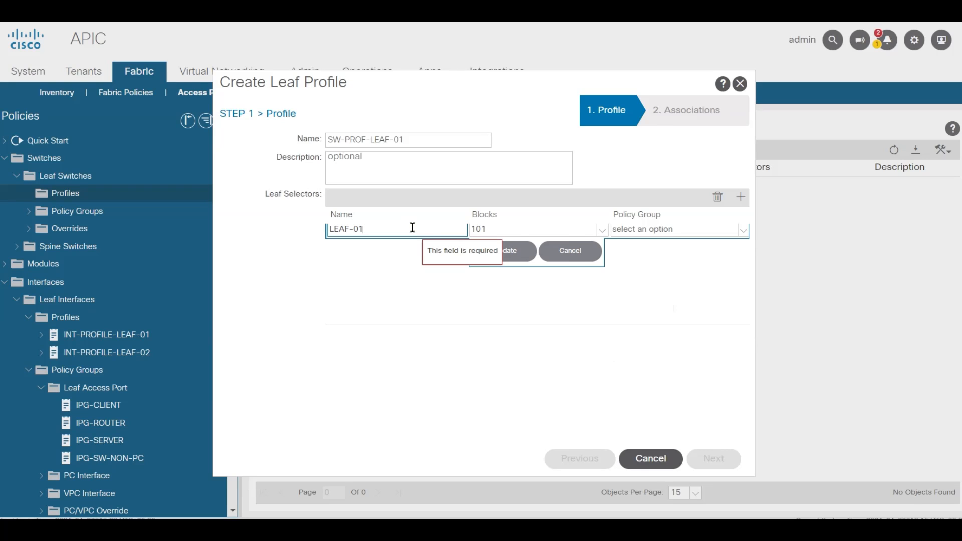
{"action": "left_click", "coordinate": [506, 252]}
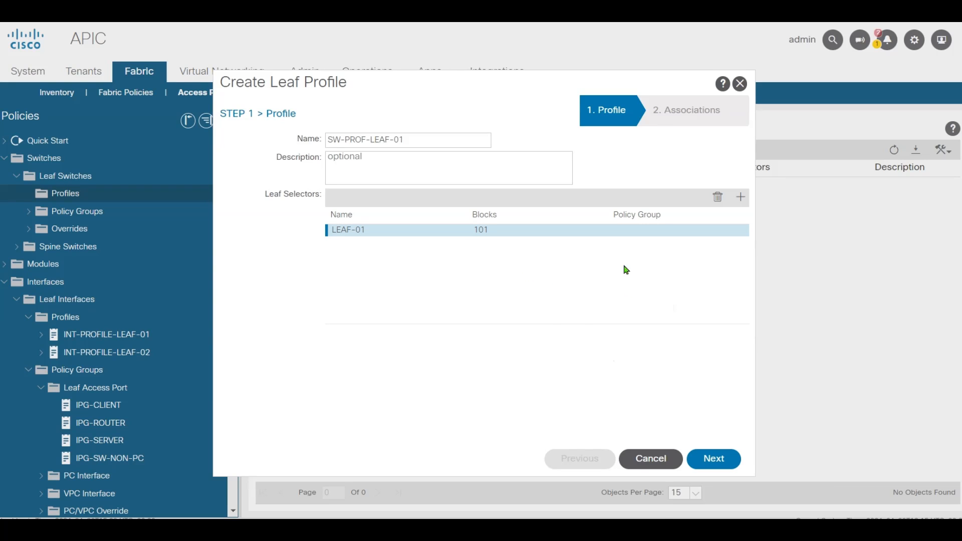
- Try to associate interface selector profile INT-PROFILE-LEAF-01 with the SW-PROF-LEAF-01 profile and finish creating it
{"action": "left_click", "coordinate": [715, 466]}
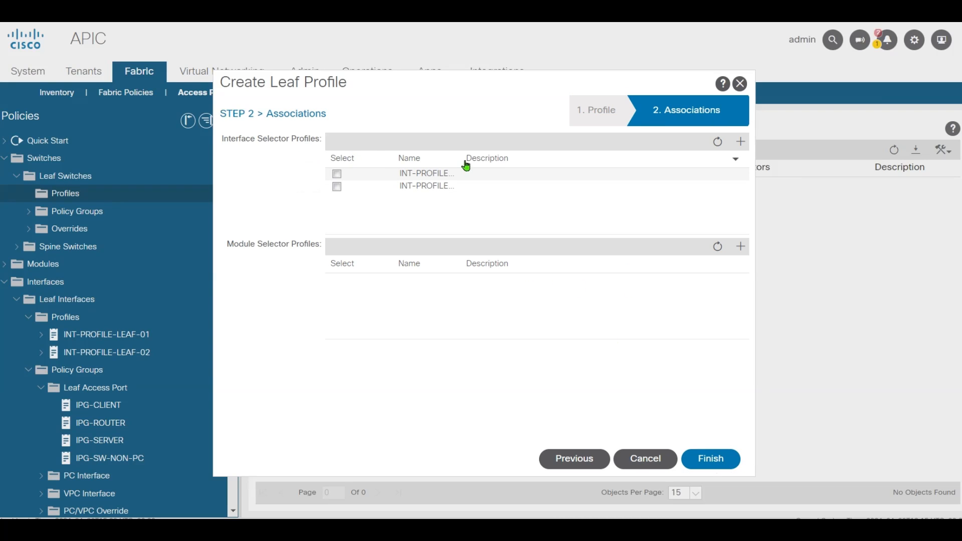
{"action": "left_click", "coordinate": [337, 174]}
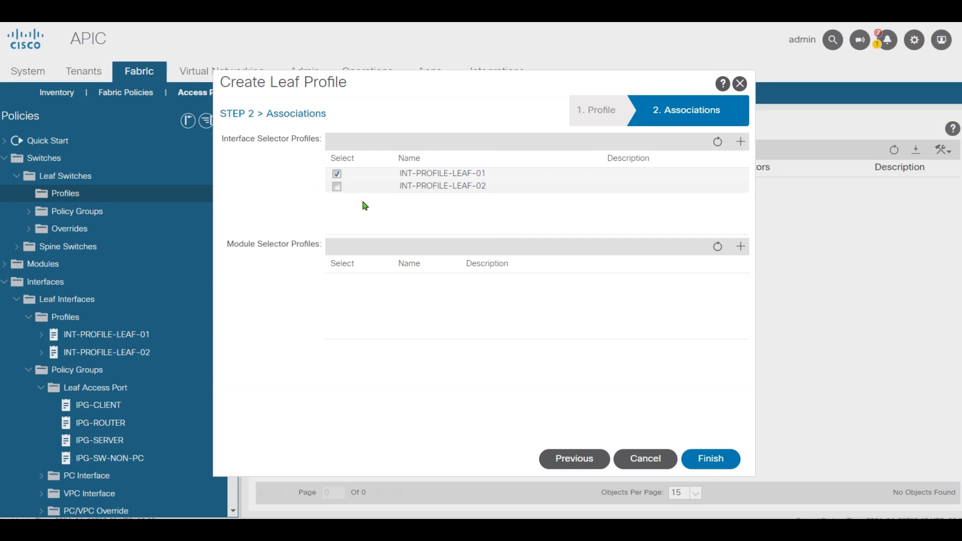
{"action": "left_click", "coordinate": [712, 459]}
- Open the SERVER port selector of INT-PROFILE-LEAF-01 and delete its 1/16-25 port block
{"action": "left_click", "coordinate": [479, 303]}
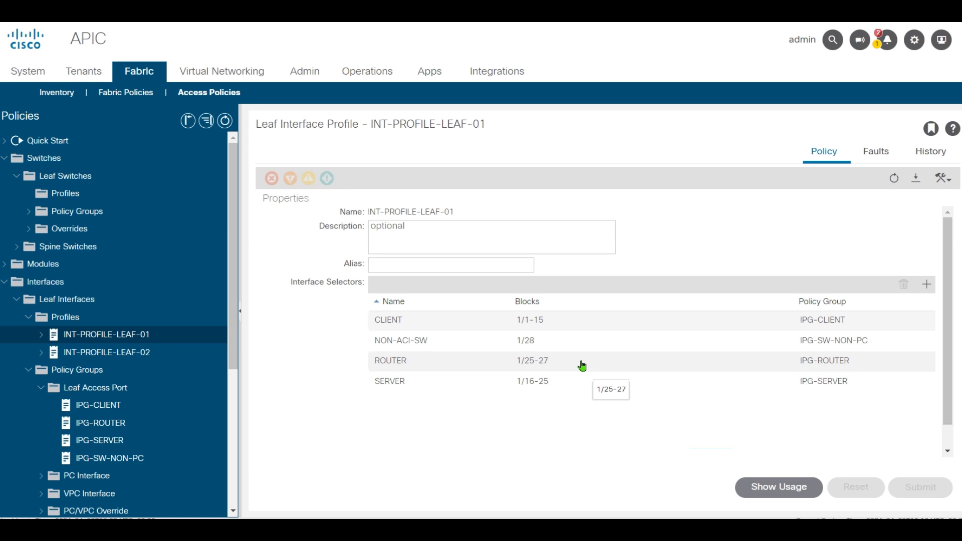
{"action": "scroll", "coordinate": [582, 366], "scroll_direction": "down", "scroll_amount": 1}
{"action": "double_click", "coordinate": [581, 366]}
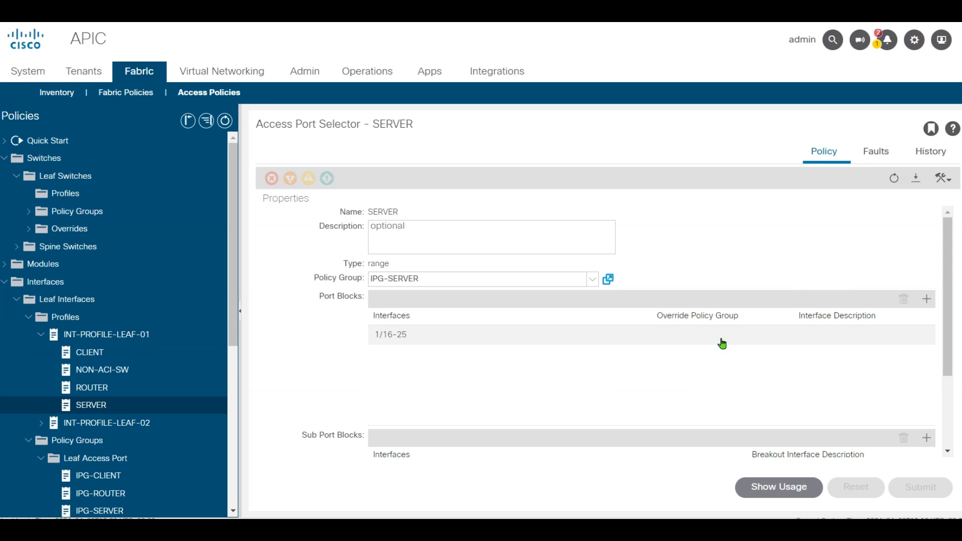
{"action": "left_click", "coordinate": [656, 335]}
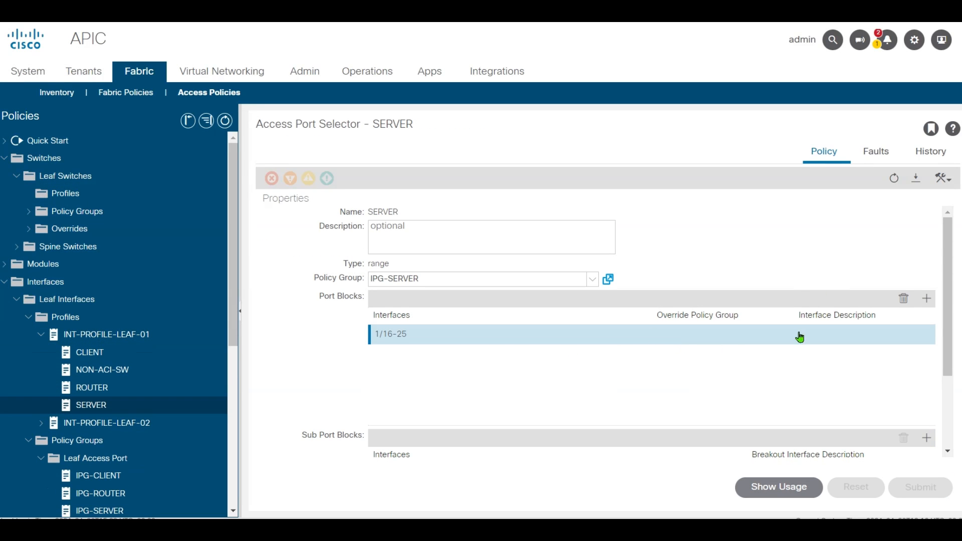
{"action": "left_click", "coordinate": [905, 305]}
{"action": "left_click", "coordinate": [718, 414]}
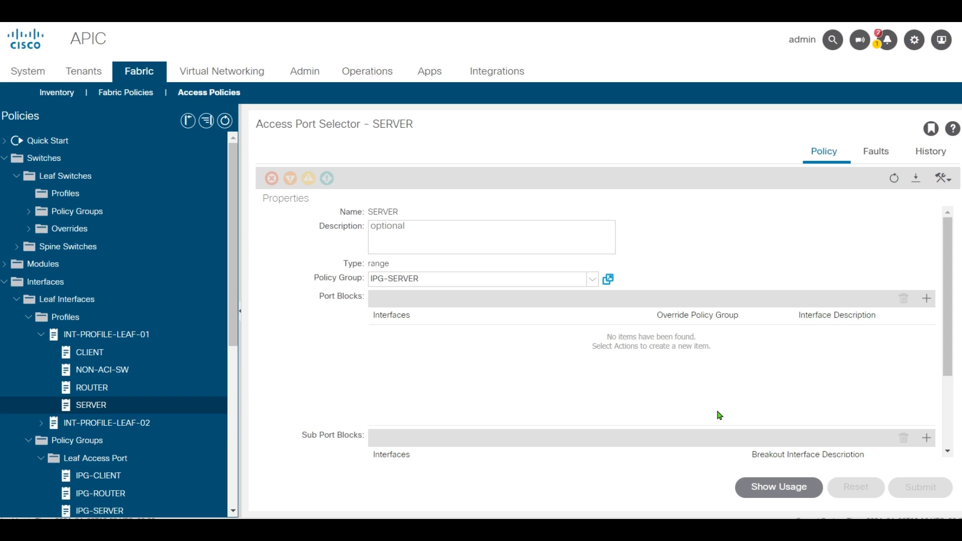
{"action": "left_click", "coordinate": [926, 299]}
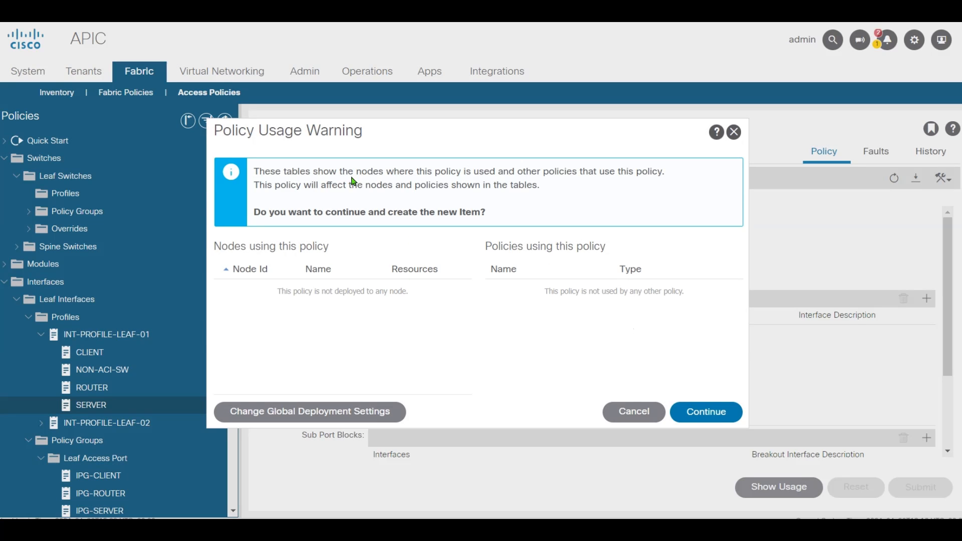
{"action": "left_click", "coordinate": [706, 412]}
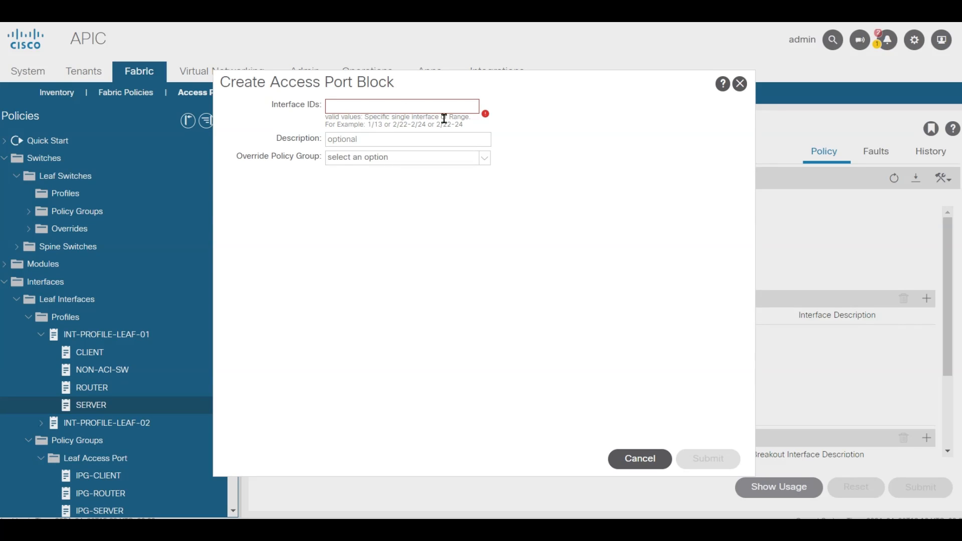
{"action": "type", "text": "1/28"}
{"action": "type", "text": "-"}
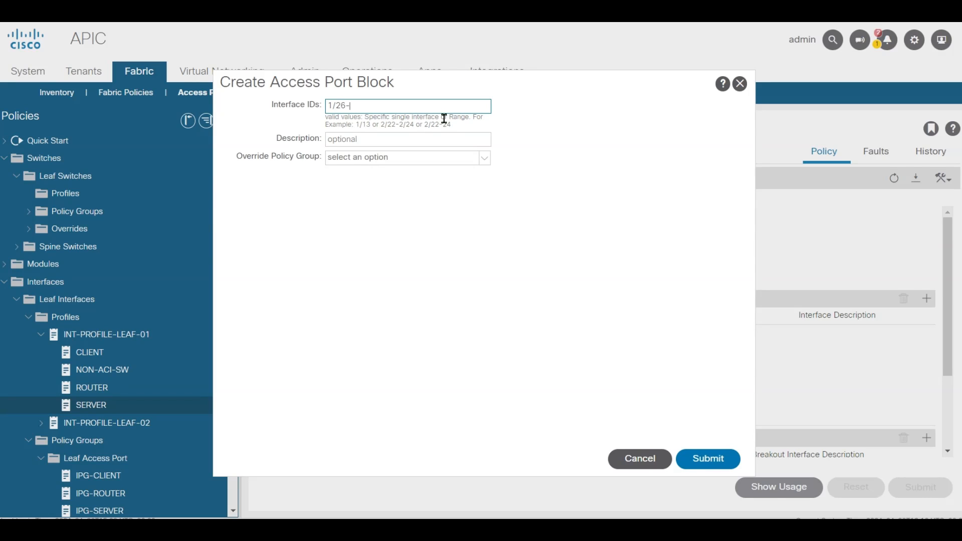
{"action": "type", "text": "27"}
{"action": "left_click", "coordinate": [482, 161]}
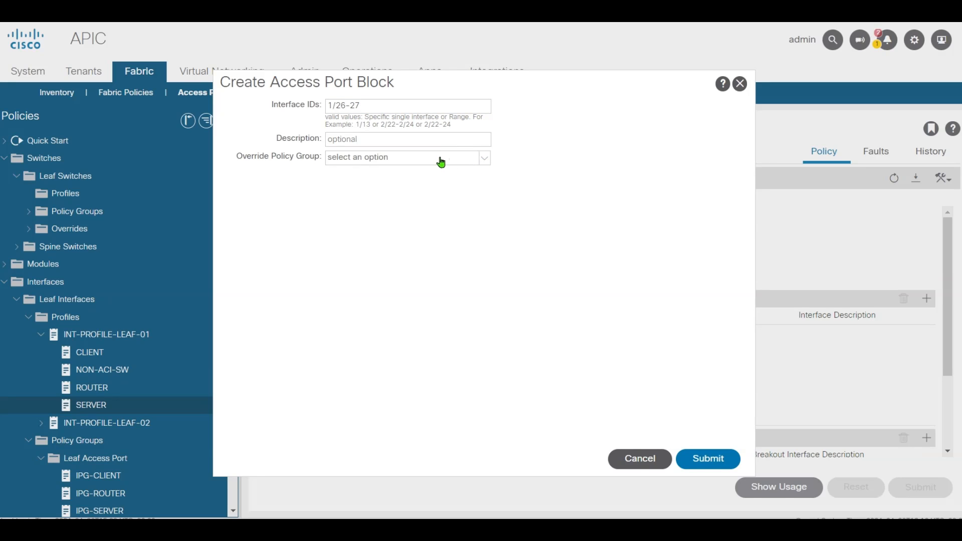
{"action": "left_click", "coordinate": [640, 459]}
{"action": "left_click", "coordinate": [457, 298]}
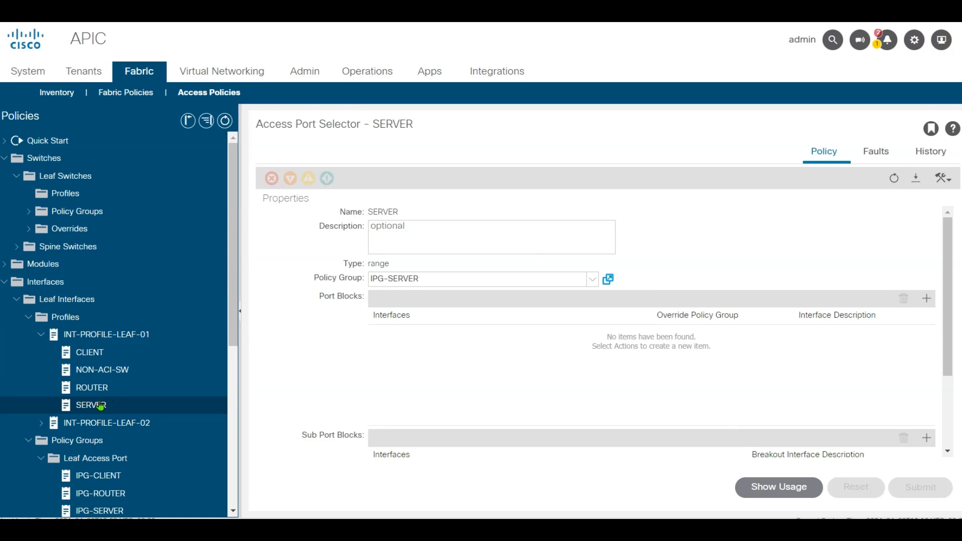
- Delete the SERVER interface selector from the INT-PROFILE-LEAF-01 leaf interface profile
{"action": "left_click", "coordinate": [117, 336]}
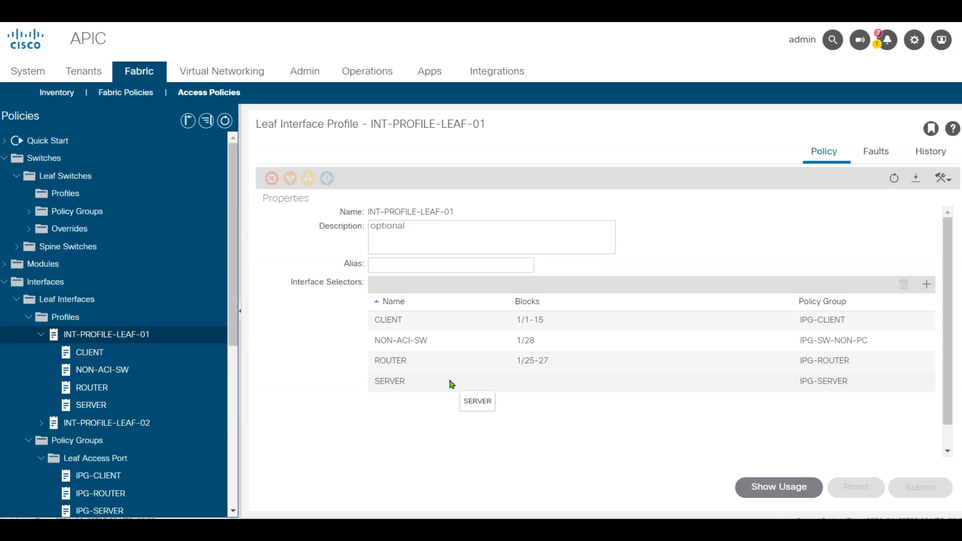
{"action": "scroll", "coordinate": [451, 385], "scroll_direction": "down", "scroll_amount": 1}
{"action": "left_click", "coordinate": [455, 366]}
{"action": "left_click", "coordinate": [904, 262]}
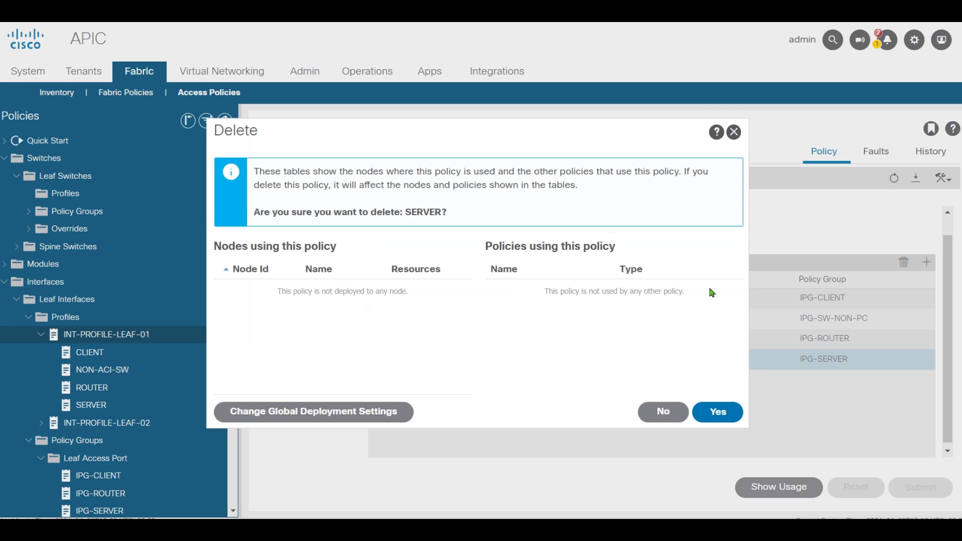
{"action": "left_click", "coordinate": [719, 412]}
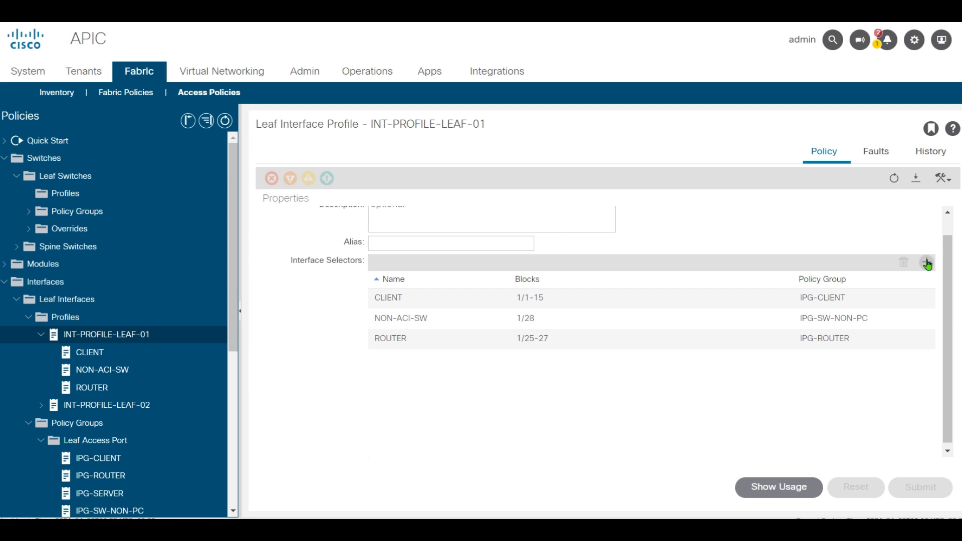
- Create an access port selector named ROUTER in INT-PROFILE-LEAF-01 with interfaces 1/26-27 and policy group IPG-ROUTER
{"action": "left_click", "coordinate": [927, 264]}
{"action": "left_click", "coordinate": [718, 412]}
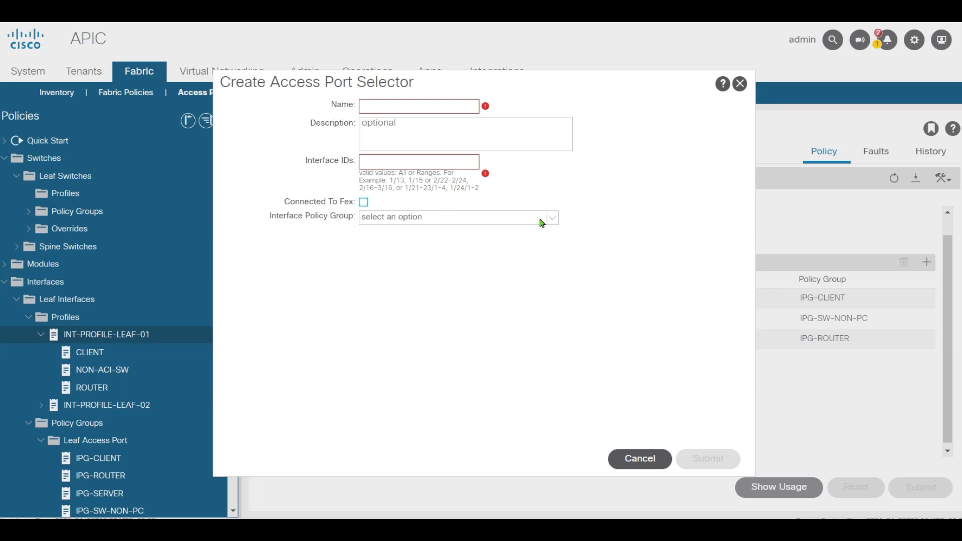
{"action": "left_click", "coordinate": [421, 104]}
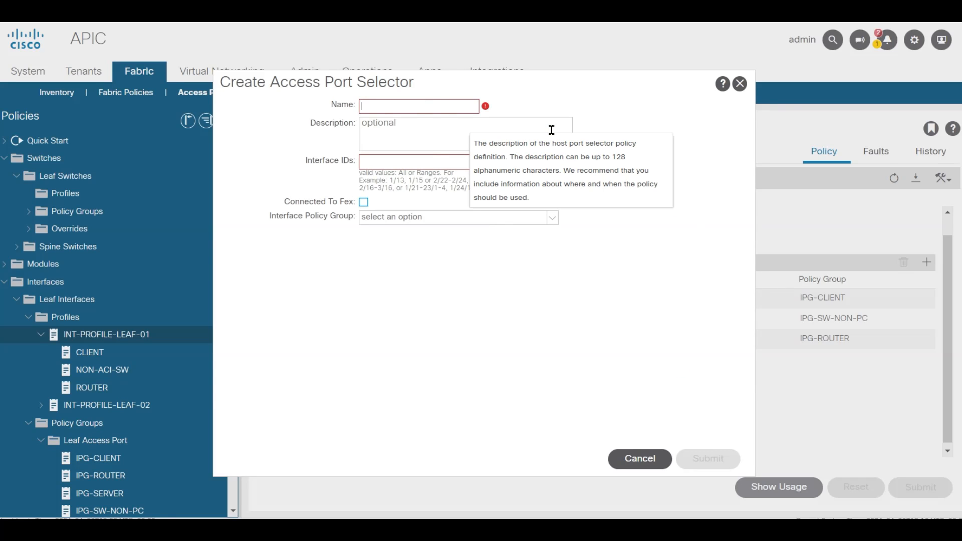
{"action": "type", "text": "ROUTER"}
{"action": "key", "text": "Tab"}
{"action": "left_click", "coordinate": [426, 166]}
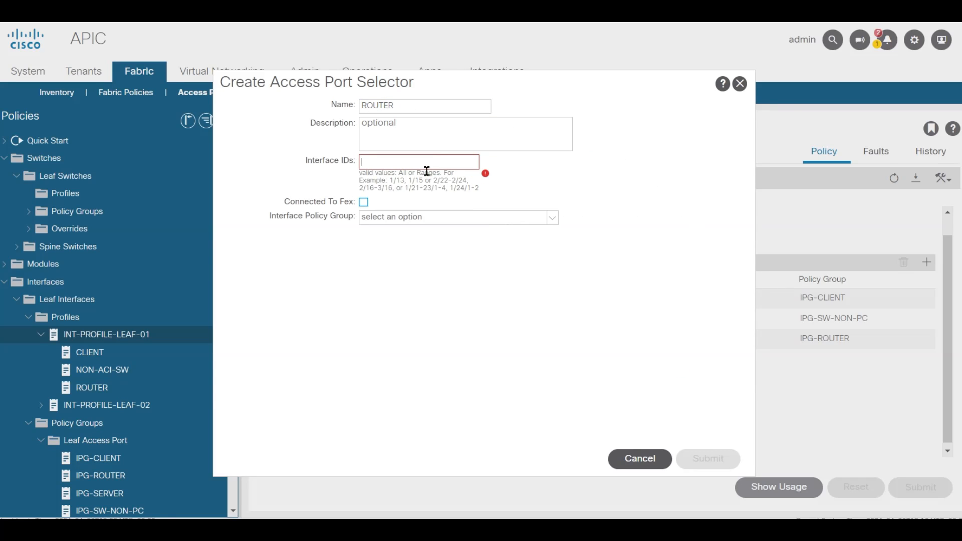
{"action": "type", "text": "1/26"}
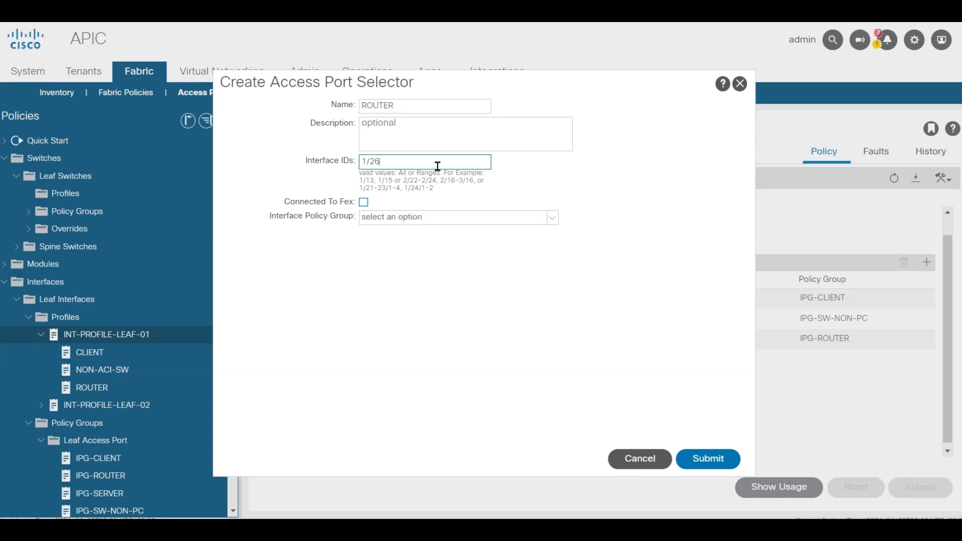
{"action": "type", "text": "-27"}
{"action": "left_click", "coordinate": [553, 217]}
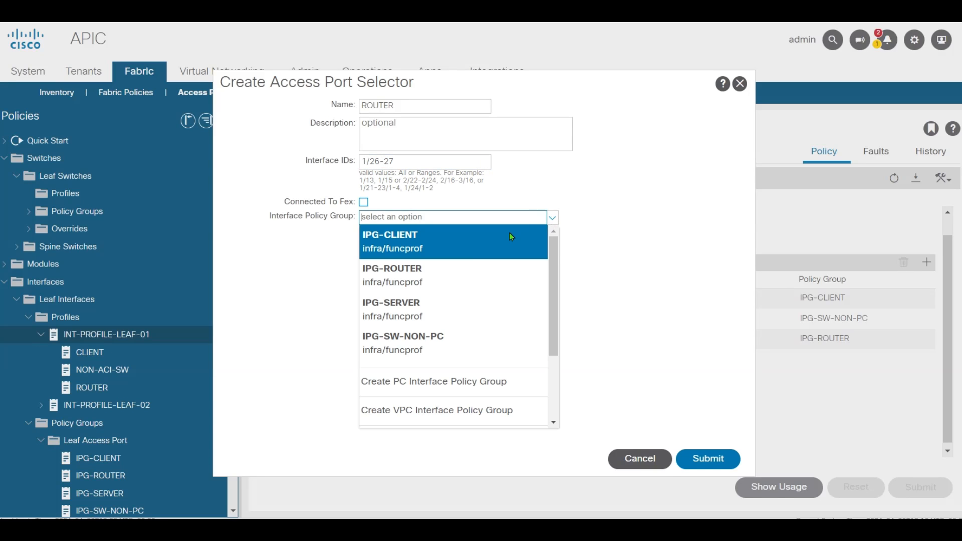
{"action": "left_click", "coordinate": [434, 282]}
{"action": "left_click", "coordinate": [692, 458]}
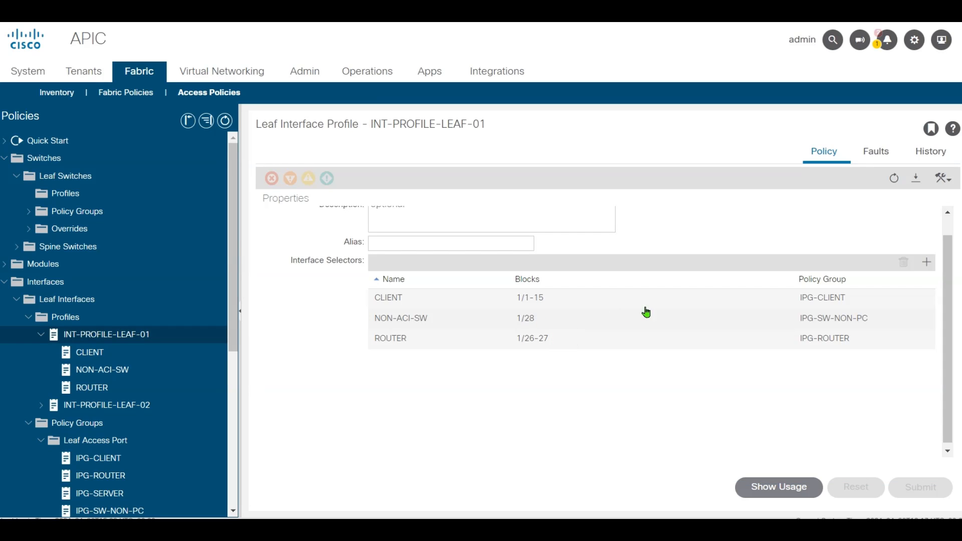
- Create an access port selector named SERVER in INT-PROFILE-LEAF-01 with interfaces 1/16-25 and policy group IPG-SERVER
{"action": "left_click", "coordinate": [928, 266]}
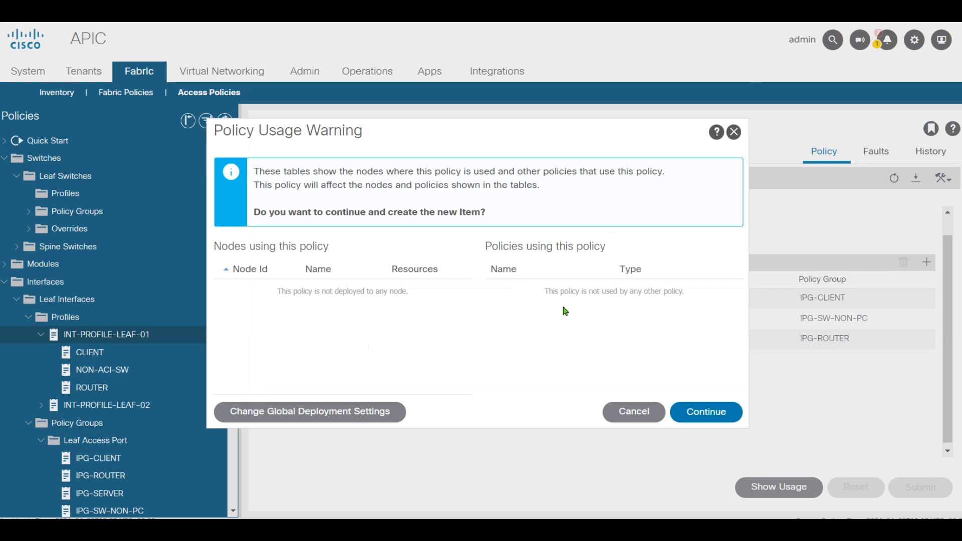
{"action": "left_click", "coordinate": [689, 412]}
{"action": "left_click", "coordinate": [398, 107]}
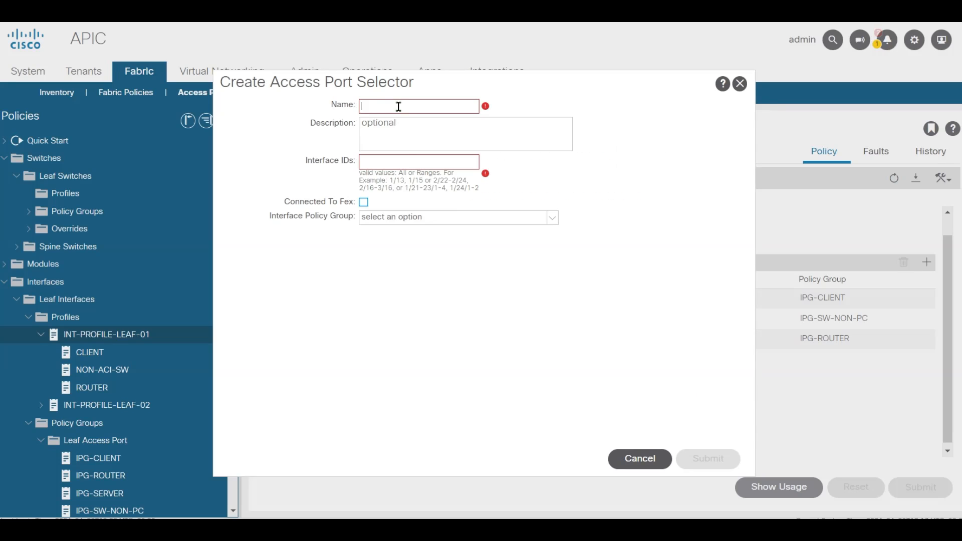
{"action": "type", "text": "SERVER"}
{"action": "key", "text": "Tab"}
{"action": "key", "text": "Tab"}
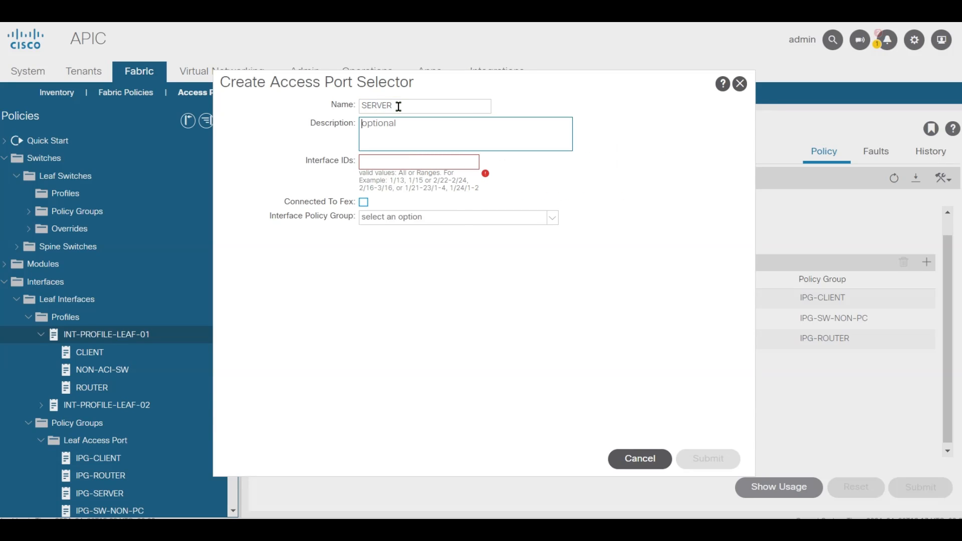
{"action": "type", "text": "1/16-25"}
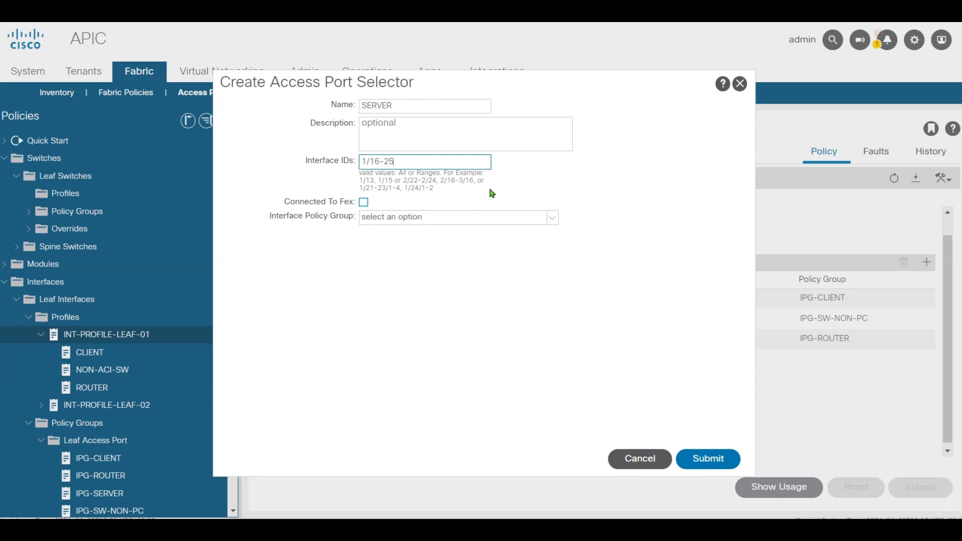
{"action": "left_click", "coordinate": [552, 217]}
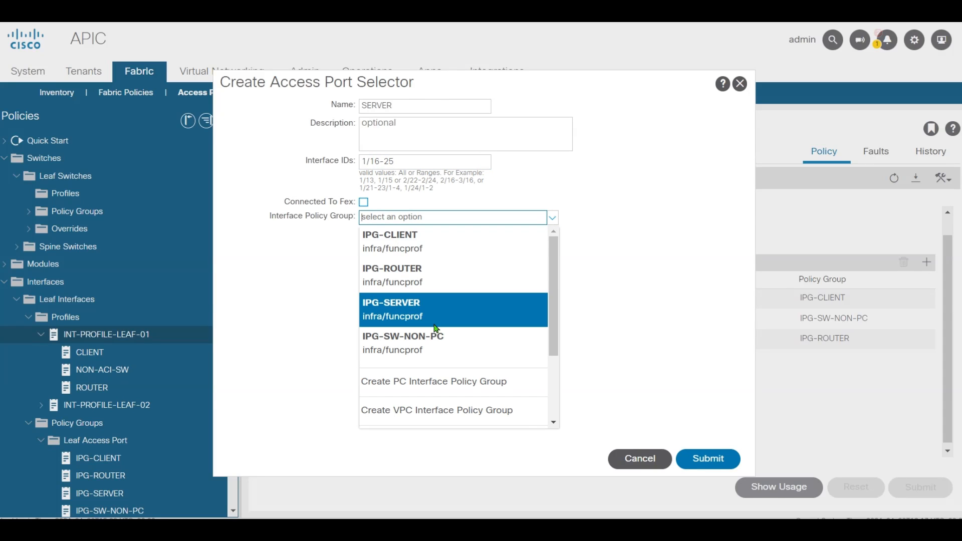
{"action": "left_click", "coordinate": [436, 309]}
{"action": "left_click", "coordinate": [708, 459]}
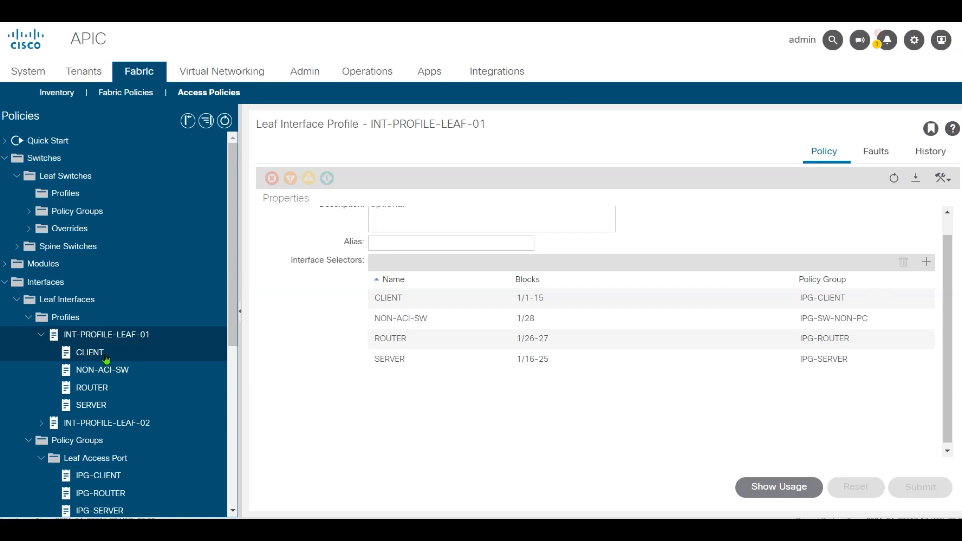
{"action": "left_click", "coordinate": [108, 335]}
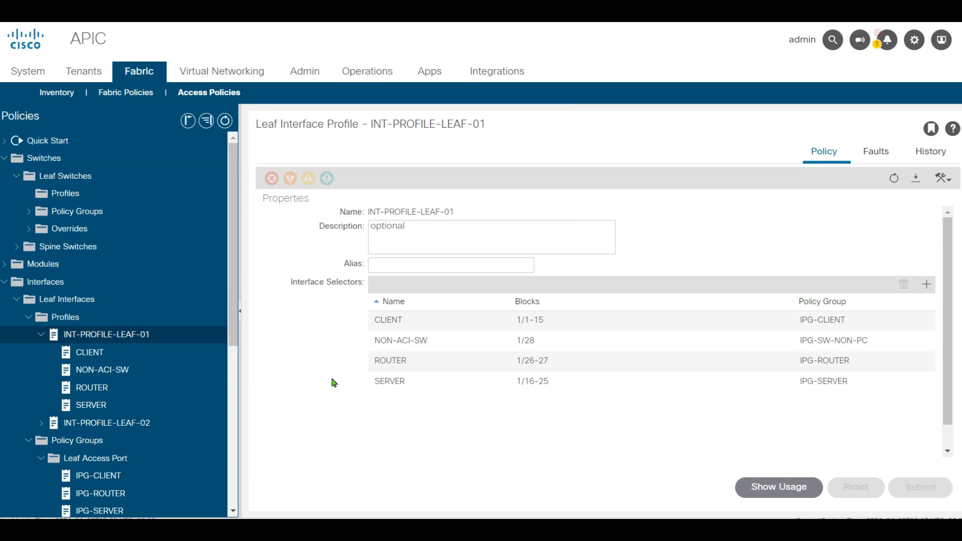
- Start a new profile under the leaf switch profiles and name it SW-PROF-LEAF-01
{"action": "left_click", "coordinate": [76, 195]}
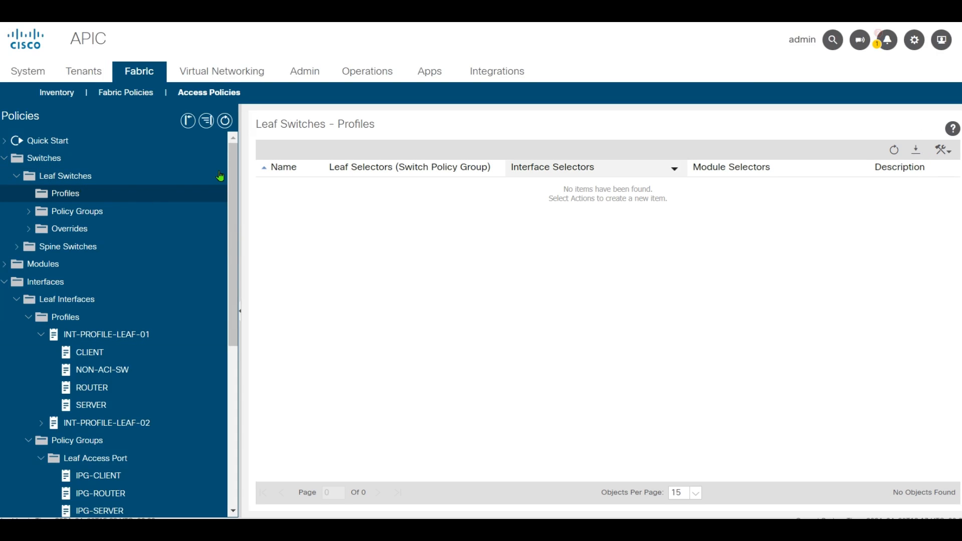
{"action": "right_click", "coordinate": [76, 192]}
{"action": "left_click", "coordinate": [108, 201]}
{"action": "left_click", "coordinate": [402, 140]}
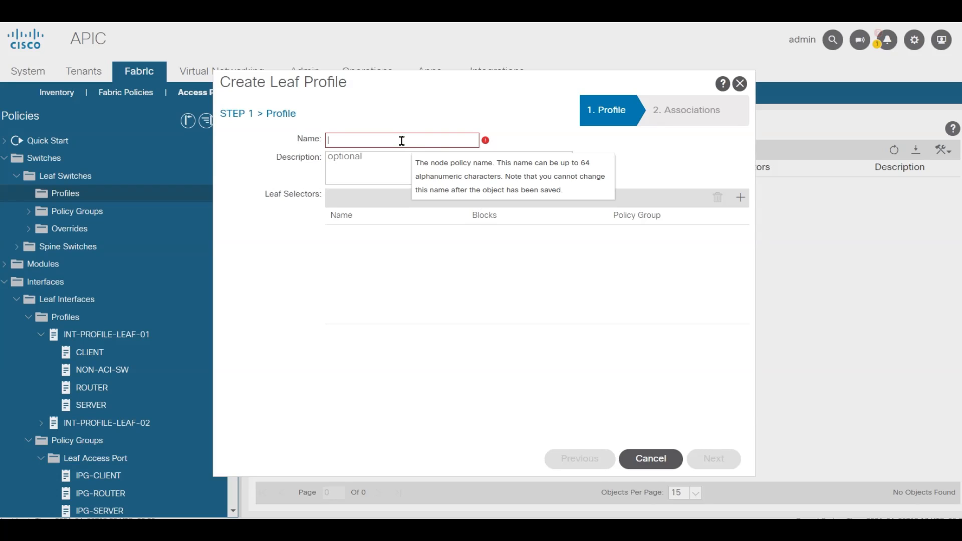
{"action": "type", "text": "SW-PROF-"}
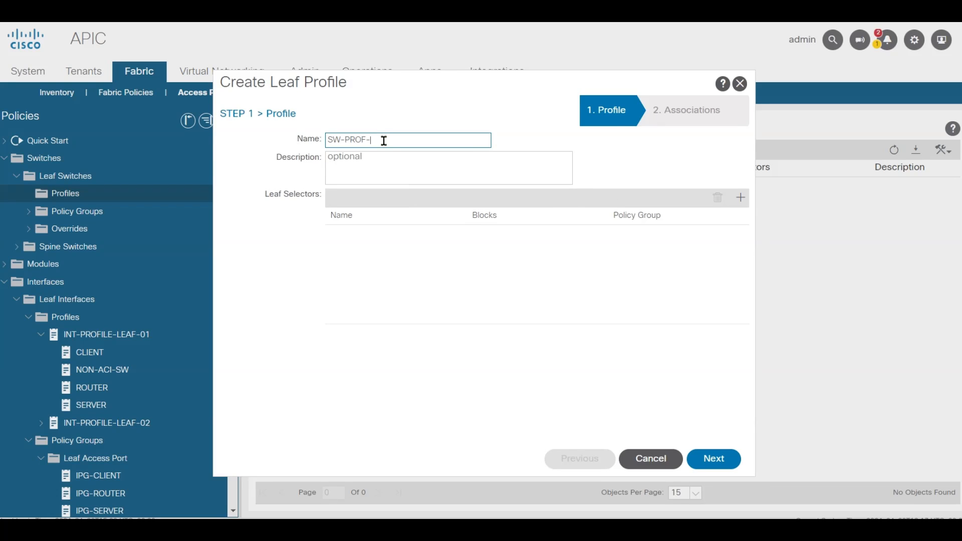
{"action": "type", "text": "LEAF-01"}
- Add a leaf selector named LEAF-01 covering switch 101 to the new SW-PROF-LEAF-01 profile
{"action": "left_click", "coordinate": [740, 197]}
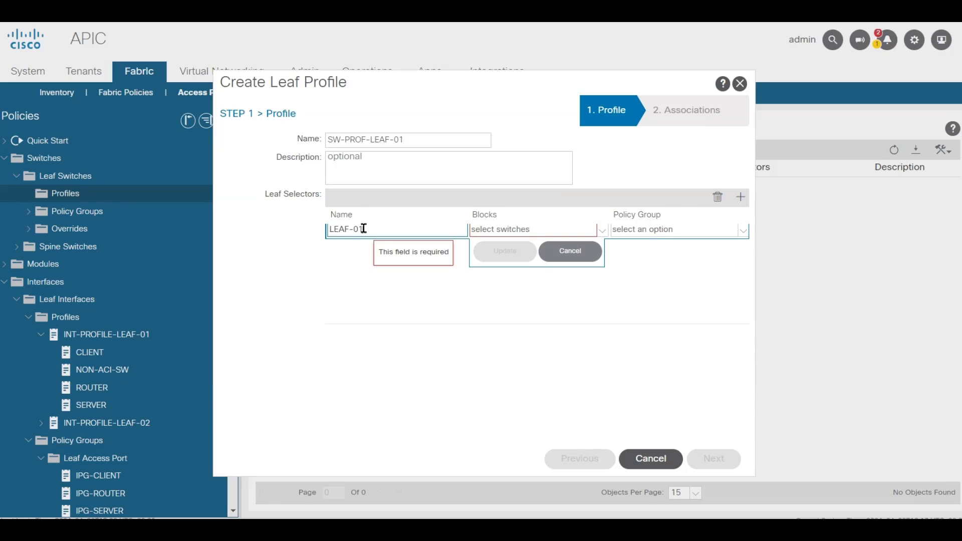
{"action": "type", "text": "LEAF-01"}
{"action": "left_click", "coordinate": [602, 230]}
{"action": "left_click", "coordinate": [480, 279]}
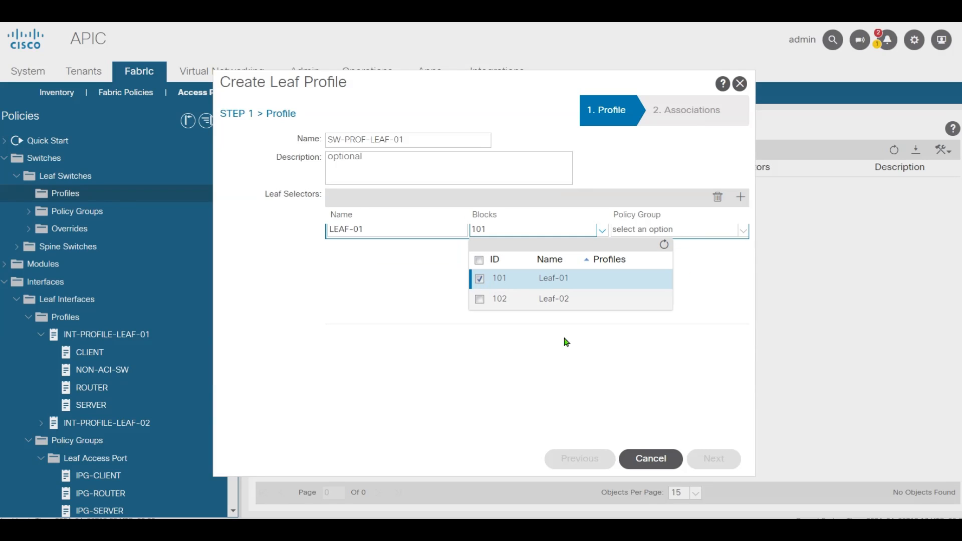
{"action": "left_click", "coordinate": [567, 342]}
{"action": "left_click", "coordinate": [507, 254]}
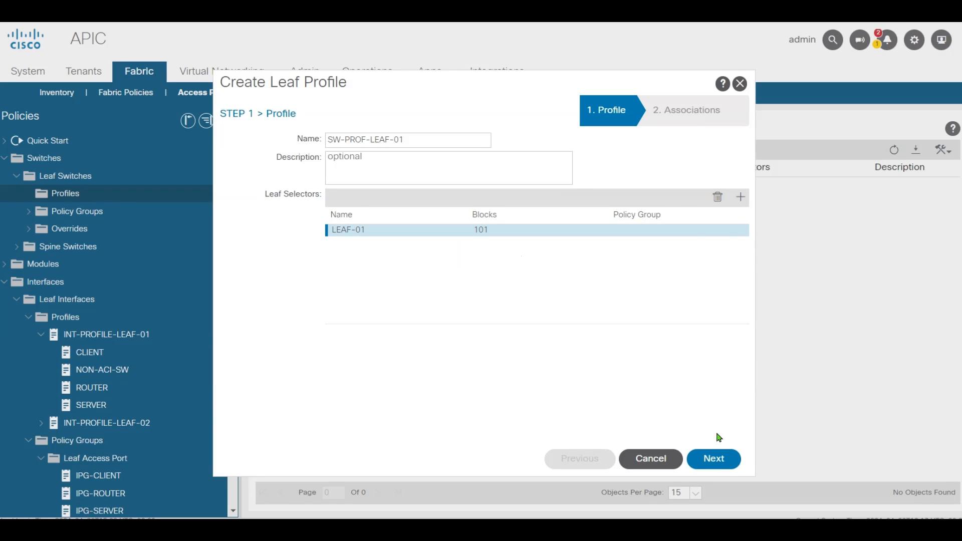
- Associate the interface selector profile INT-PROFILE-LEAF-01 with SW-PROF-LEAF-01 and finish creating the profile
{"action": "left_click", "coordinate": [714, 458]}
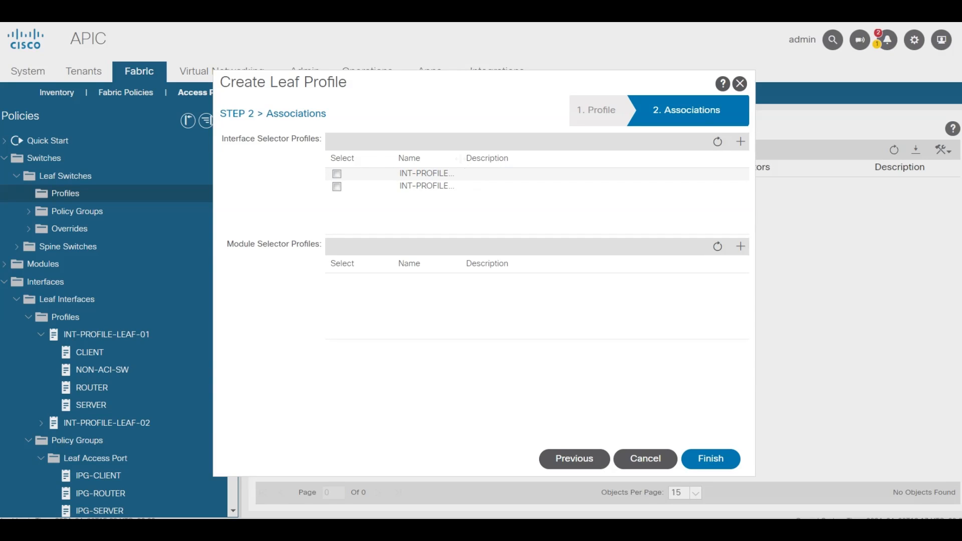
{"action": "left_click", "coordinate": [337, 174]}
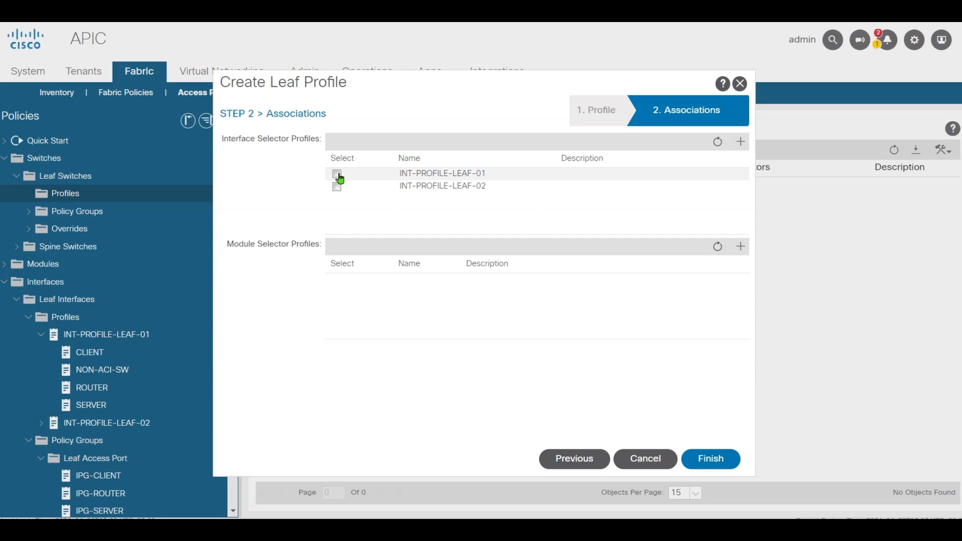
{"action": "left_click", "coordinate": [705, 461]}
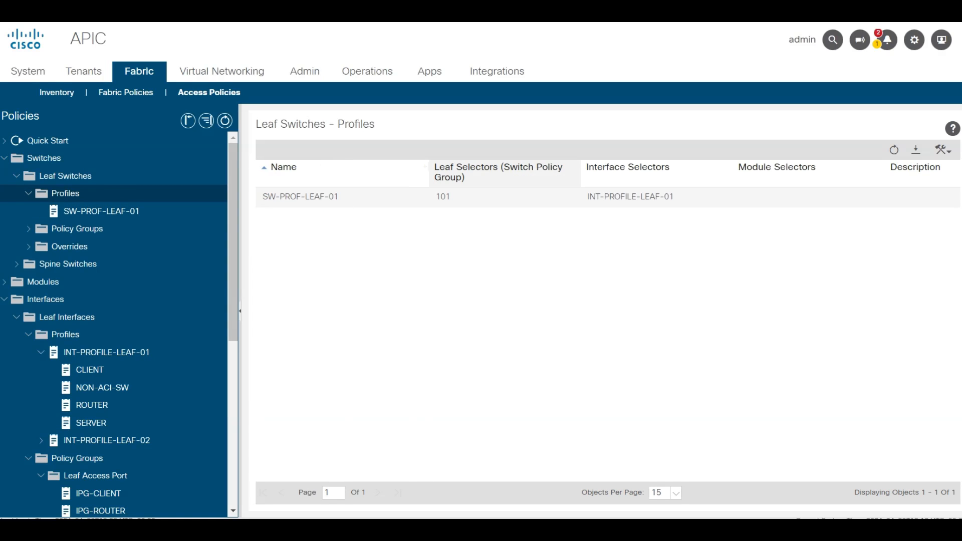
- Start another leaf switch profile and name it SW-PROF-LEAF-02
{"action": "right_click", "coordinate": [77, 194]}
{"action": "left_click", "coordinate": [152, 205]}
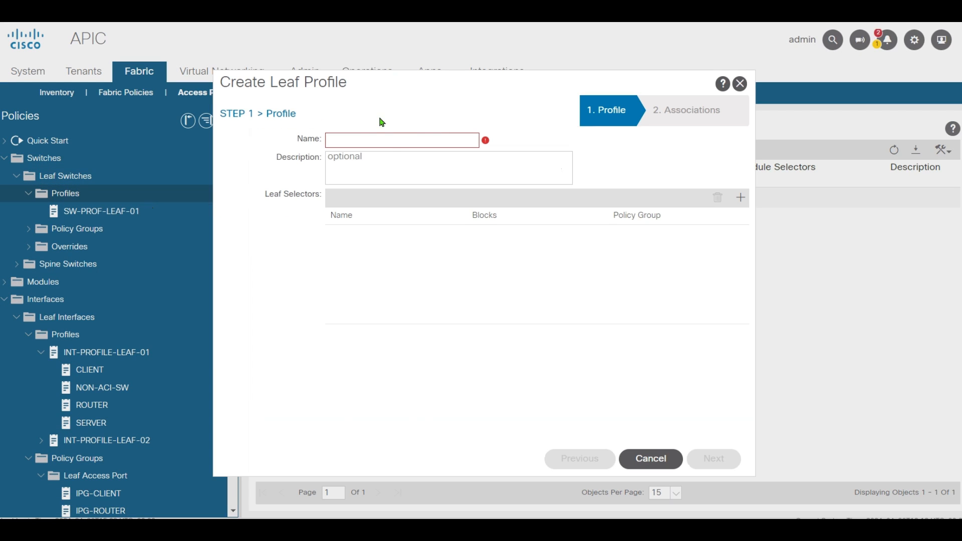
{"action": "left_click", "coordinate": [378, 138]}
{"action": "type", "text": "SW"}
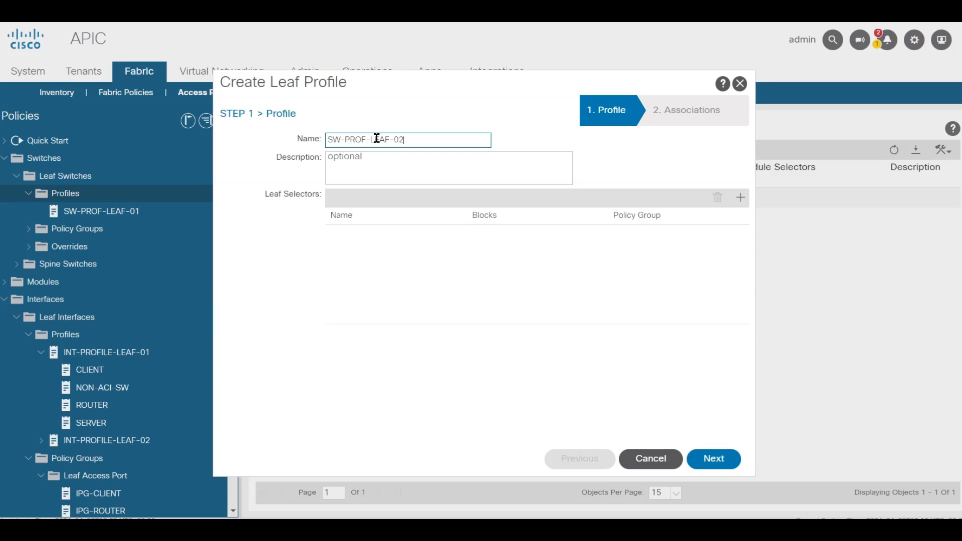
{"action": "type", "text": "-PROF-LEAF-02"}
- Add a leaf selector named LEAF-02 covering switch 102 to the new SW-PROF-LEAF-02 profile
{"action": "left_click", "coordinate": [741, 197]}
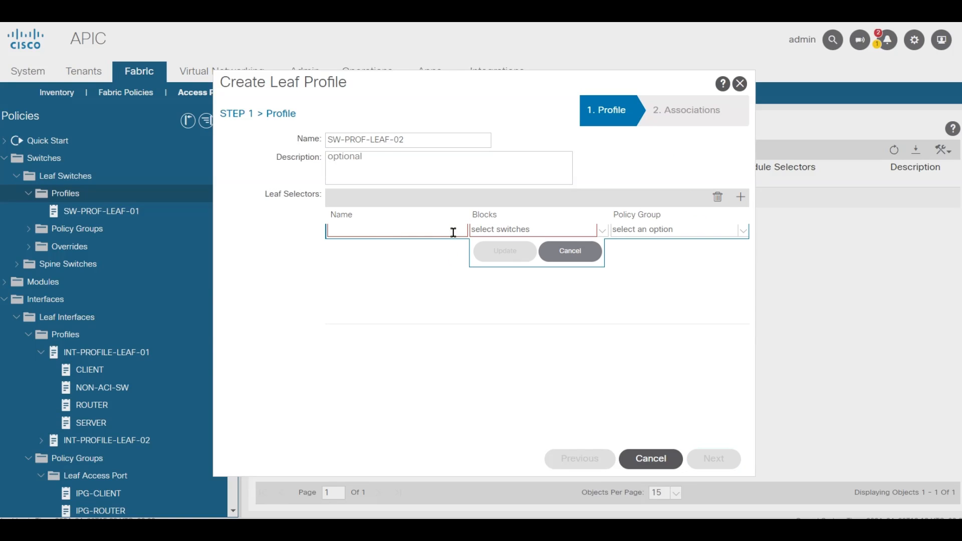
{"action": "type", "text": "LEAF-02"}
{"action": "left_click", "coordinate": [602, 230]}
{"action": "left_click", "coordinate": [480, 301]}
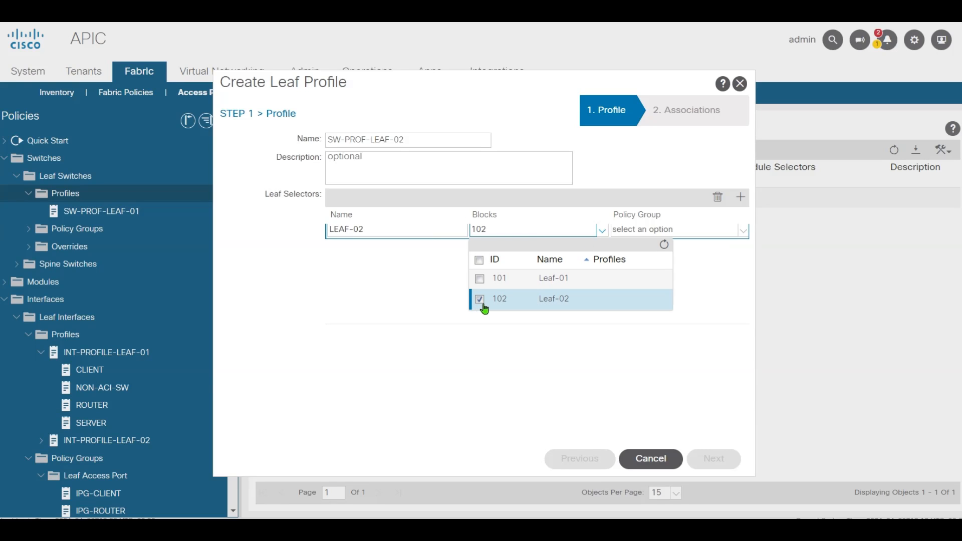
{"action": "left_click", "coordinate": [646, 338]}
{"action": "left_click", "coordinate": [505, 252]}
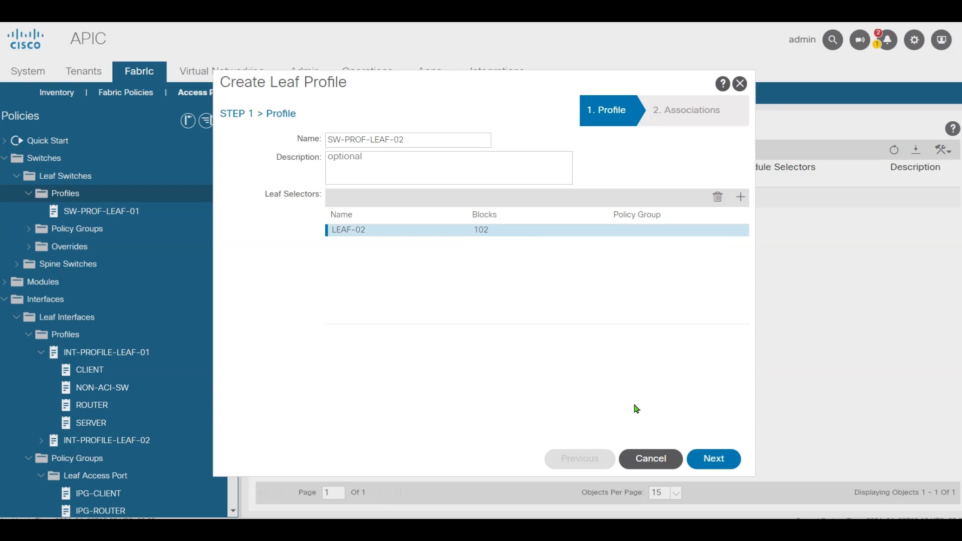
- Associate the interface selector profile INT-PROFILE-LEAF-02 with SW-PROF-LEAF-02 and finish creating the profile
{"action": "left_click", "coordinate": [714, 460]}
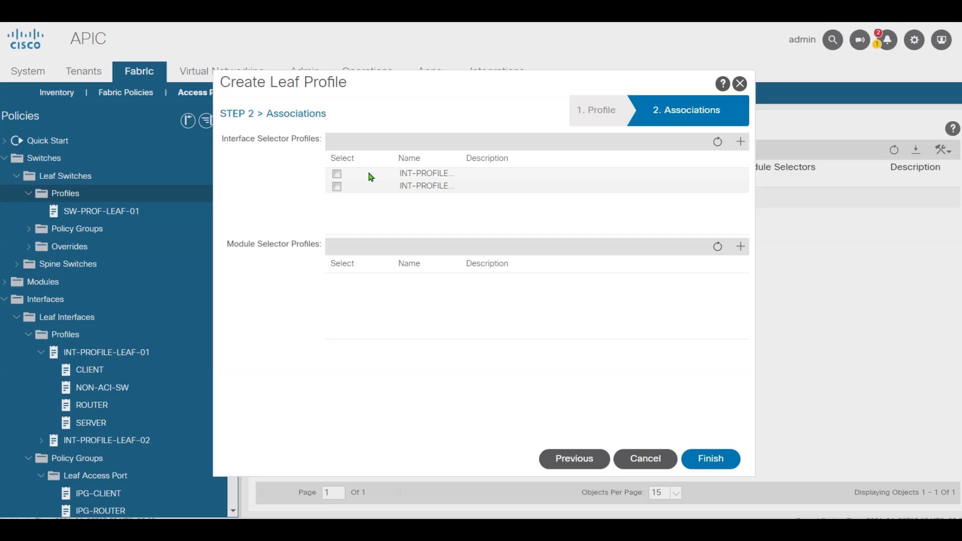
{"action": "left_click_drag", "start_coordinate": [464, 158], "coordinate": [578, 158]}
{"action": "left_click", "coordinate": [337, 188]}
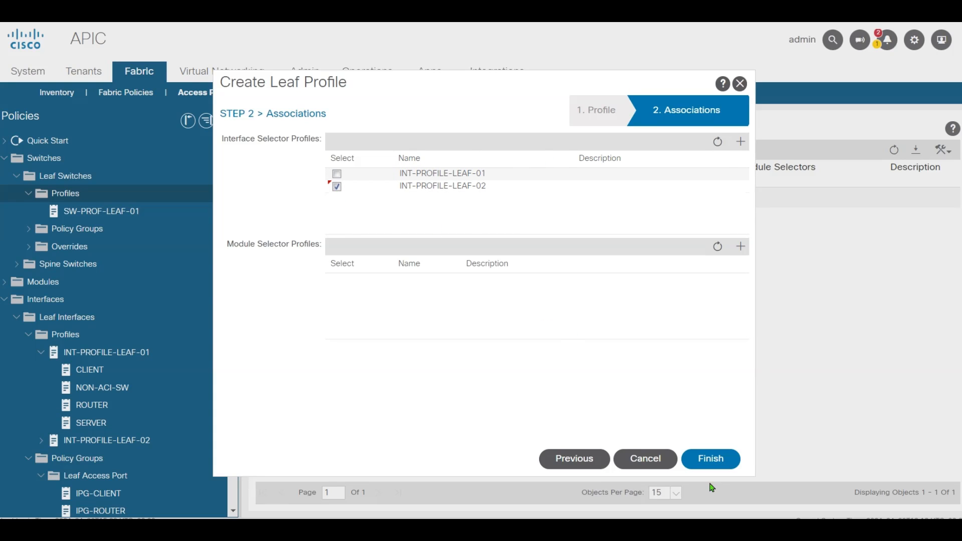
{"action": "left_click", "coordinate": [715, 459]}
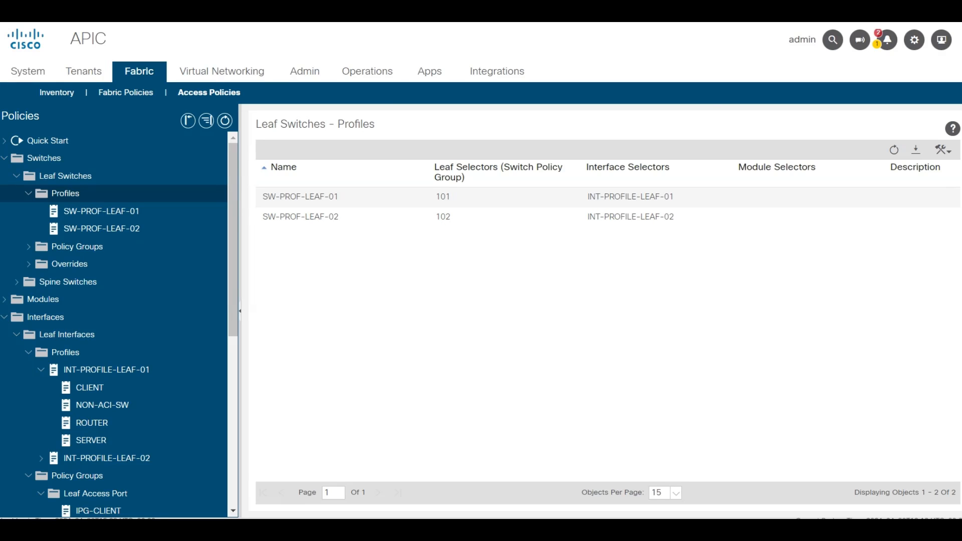
- Switch to Paint, replace the old drawing with the copied spine-leaf topology diagram, and reposition the window over APIC
{"action": "key", "text": "alt+Tab"}
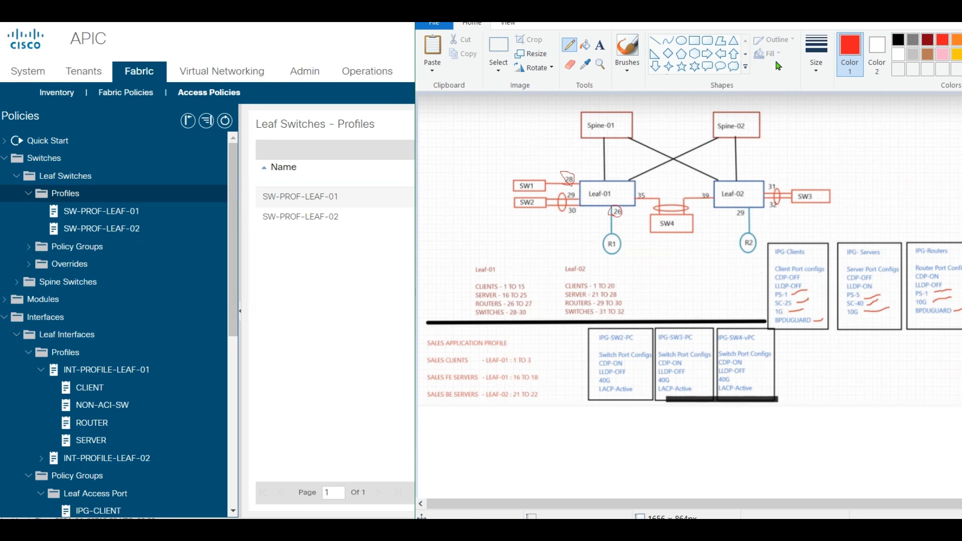
{"action": "left_click_drag", "start_coordinate": [833, 14], "coordinate": [658, 1]}
{"action": "key", "text": "ctrl+v"}
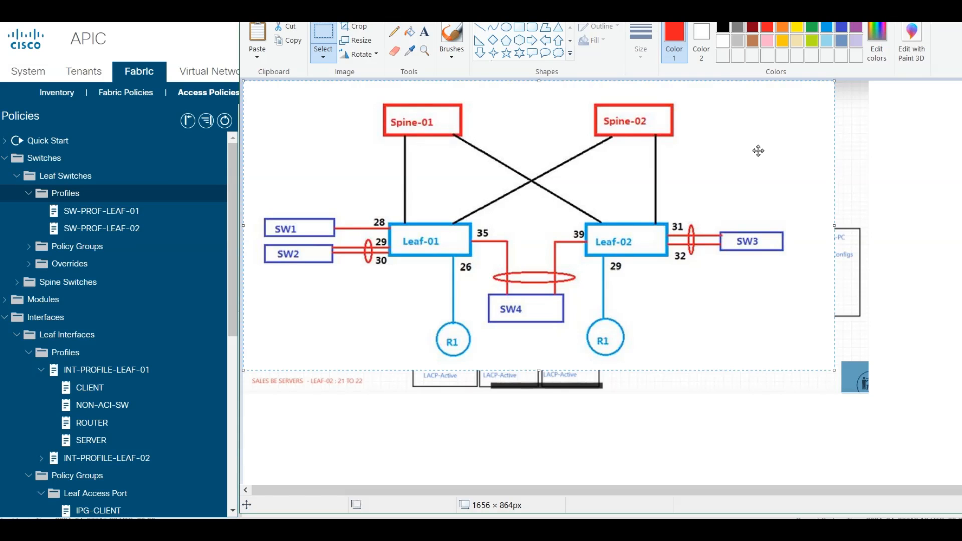
{"action": "key", "text": "ctrl+z"}
{"action": "key", "text": "ctrl+a"}
{"action": "key", "text": "Delete"}
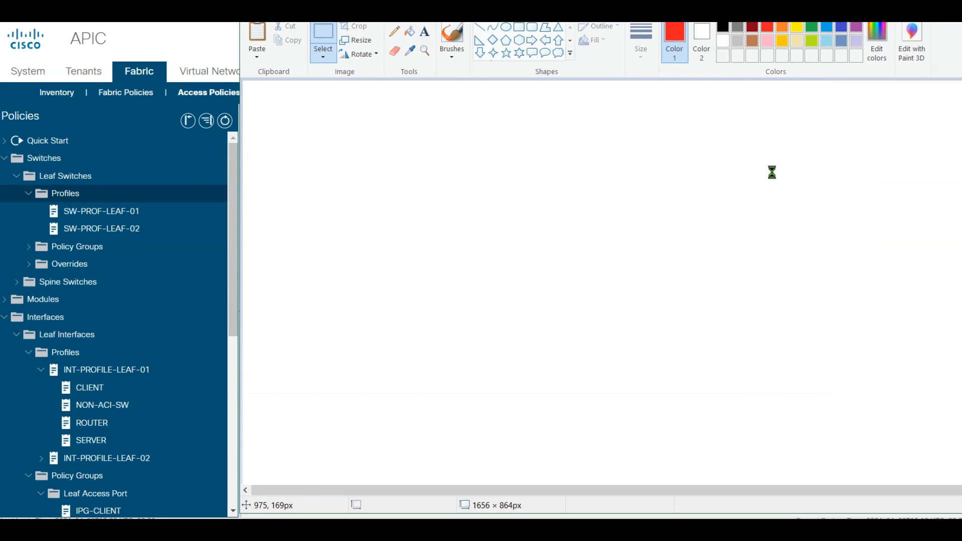
{"action": "key", "text": "ctrl+v"}
{"action": "mouse_move", "coordinate": [470, 0]}
{"action": "left_mouse_down"}
{"action": "mouse_move", "coordinate": [756, 120]}
{"action": "mouse_move", "coordinate": [318, 49]}
{"action": "left_mouse_up"}
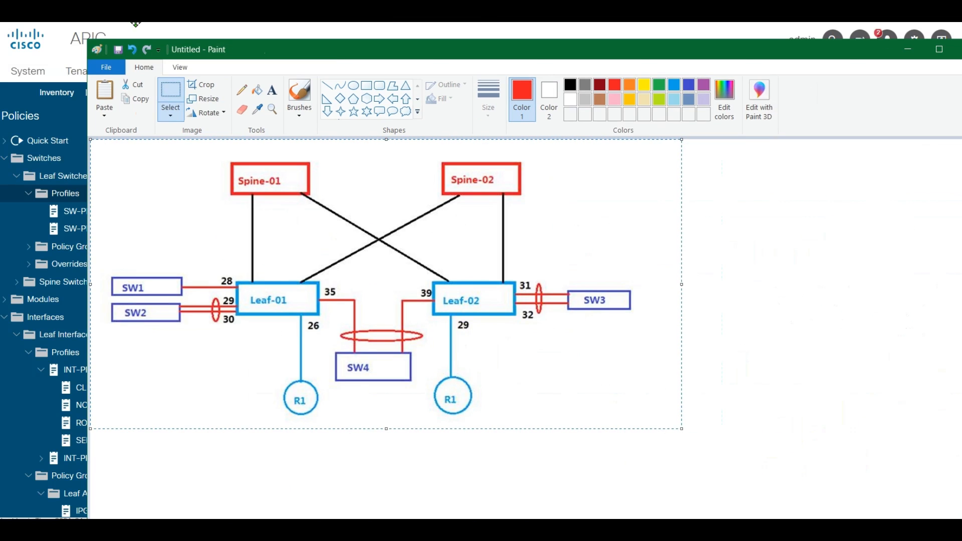
{"action": "mouse_move", "coordinate": [89, 40]}
{"action": "left_mouse_down"}
{"action": "mouse_move", "coordinate": [453, 205]}
{"action": "mouse_move", "coordinate": [438, 199]}
{"action": "left_mouse_up"}
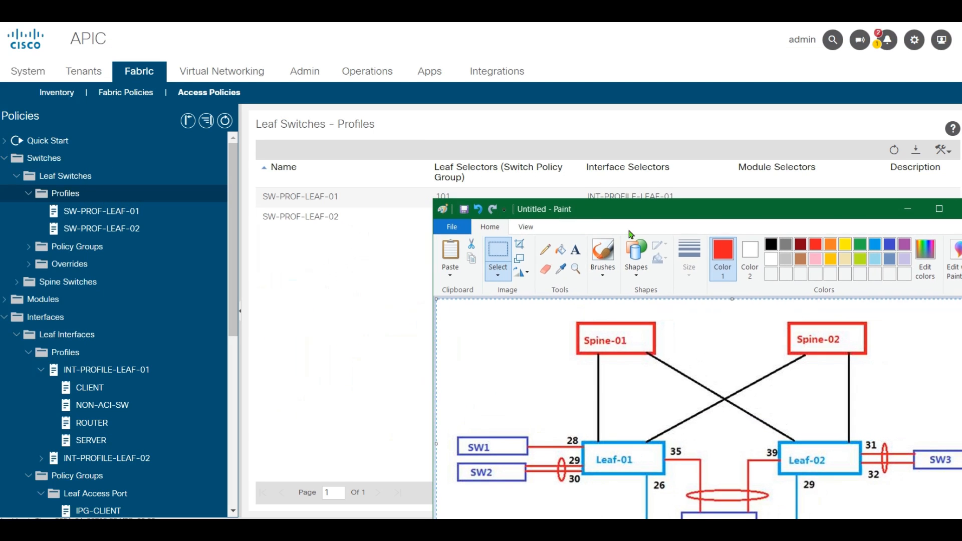
{"action": "mouse_move", "coordinate": [609, 209]}
{"action": "left_mouse_down"}
{"action": "mouse_move", "coordinate": [322, 15]}
{"action": "mouse_move", "coordinate": [333, 18]}
{"action": "left_mouse_up"}
{"action": "mouse_move", "coordinate": [707, 376]}
{"action": "left_mouse_down"}
{"action": "mouse_move", "coordinate": [742, 393]}
{"action": "mouse_move", "coordinate": [780, 447]}
{"action": "mouse_move", "coordinate": [774, 421]}
{"action": "mouse_move", "coordinate": [766, 429]}
{"action": "left_mouse_up"}
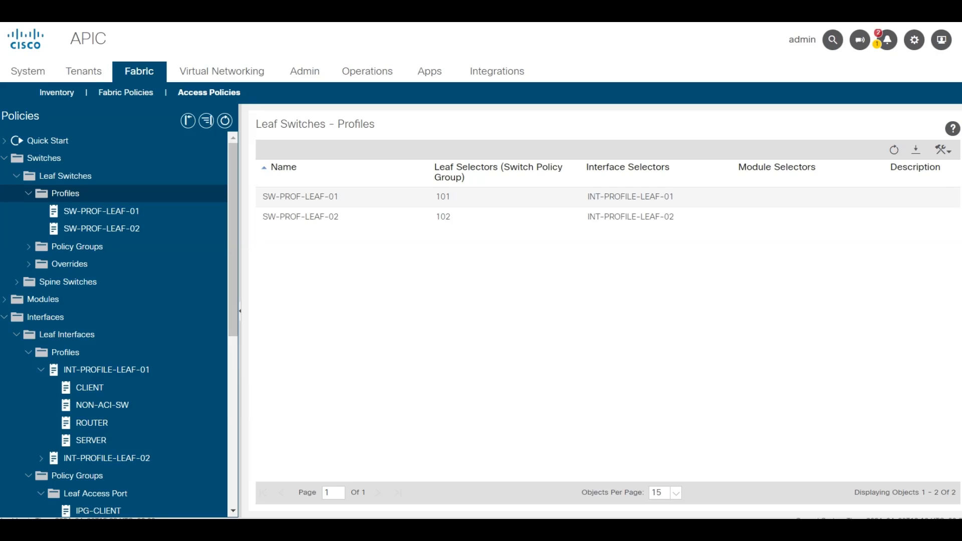
- Collapse all expanded folders in the access policies tree, keeping the navigation pane shown
{"action": "scroll", "coordinate": [111, 361], "scroll_direction": "down", "scroll_amount": 3}
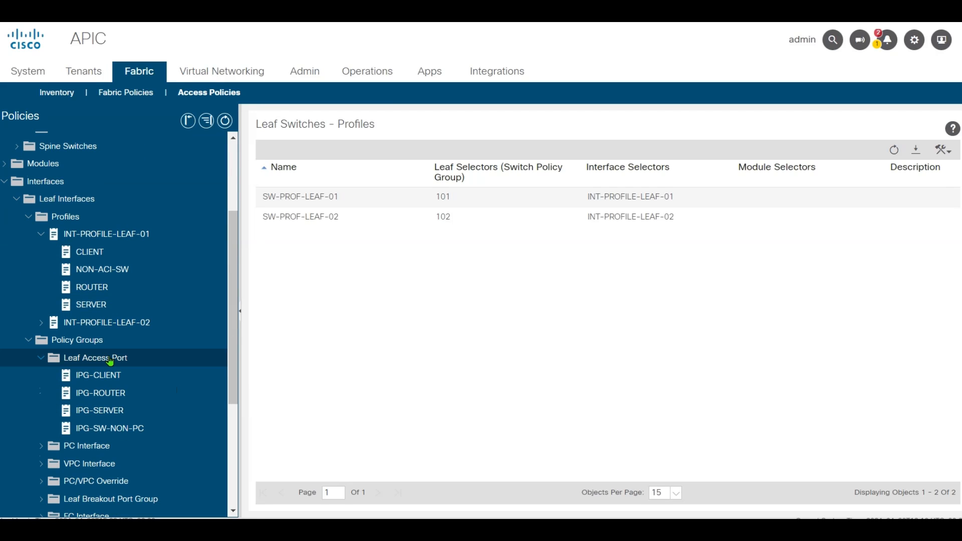
{"action": "scroll", "coordinate": [112, 363], "scroll_direction": "down", "scroll_amount": 4}
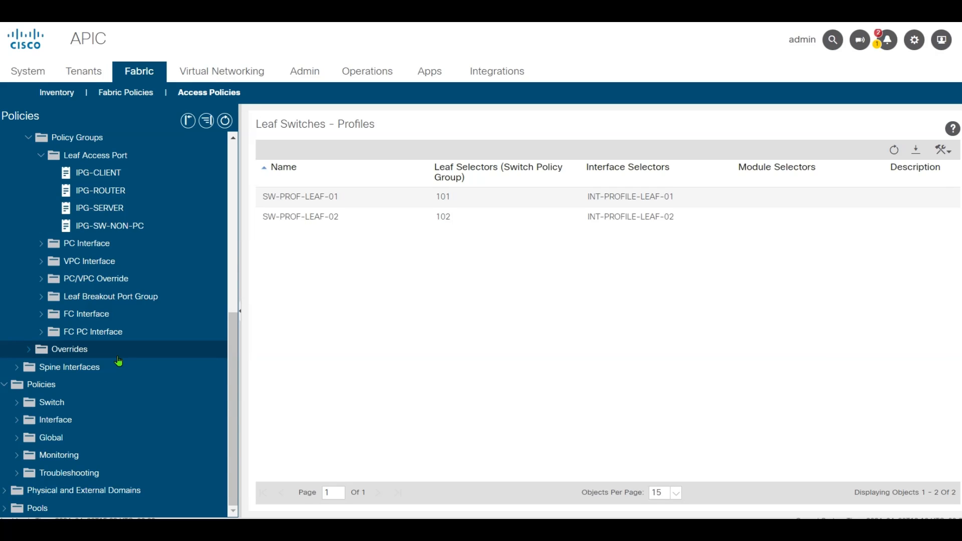
{"action": "scroll", "coordinate": [119, 361], "scroll_direction": "up", "scroll_amount": 6}
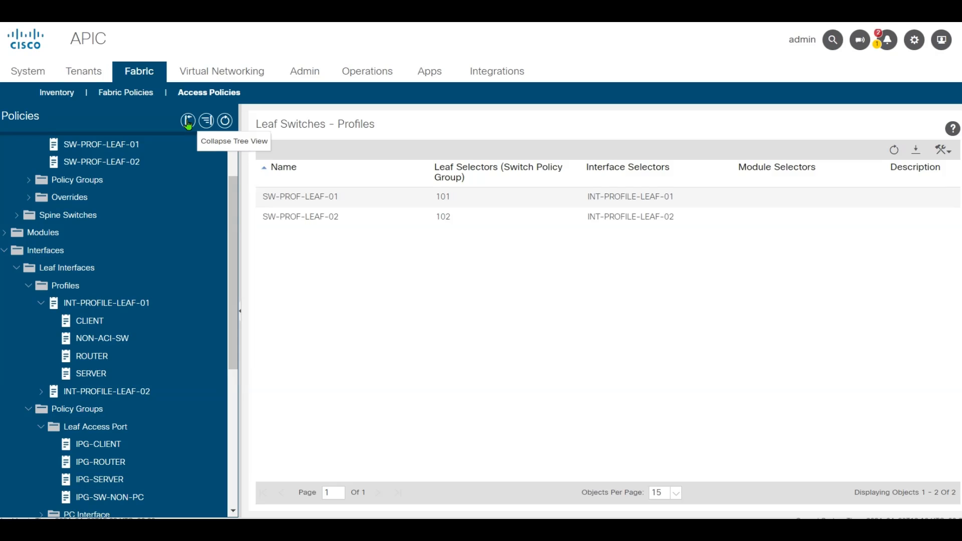
{"action": "left_click", "coordinate": [206, 124]}
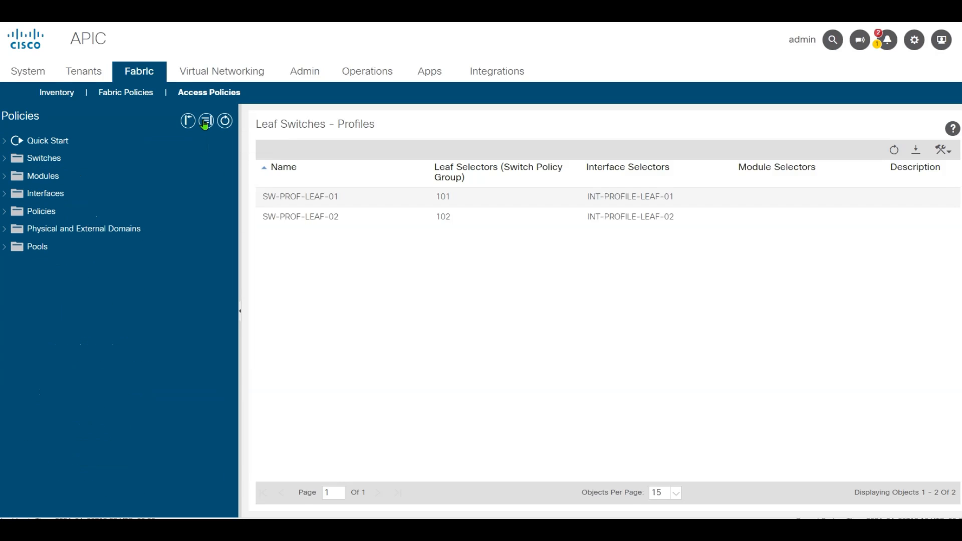
{"action": "left_click", "coordinate": [188, 121]}
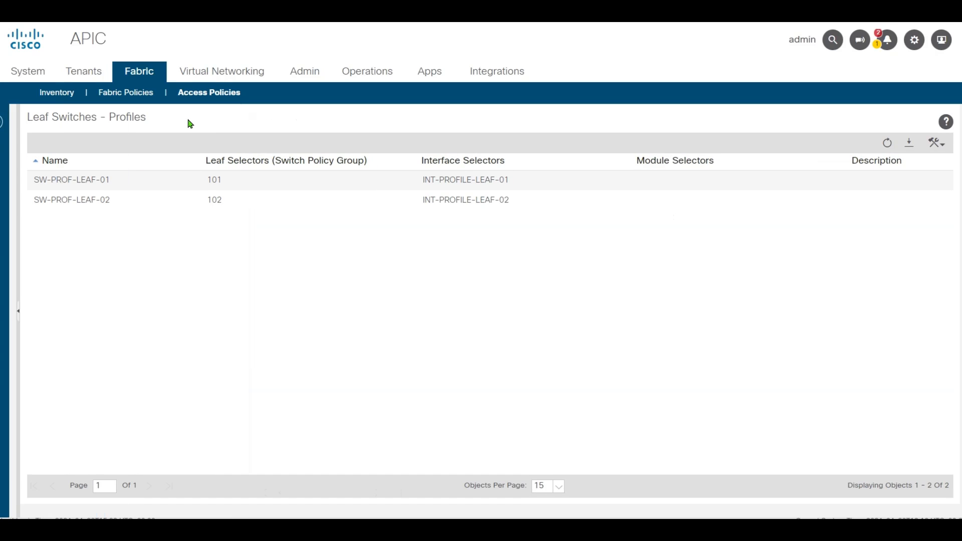
{"action": "left_click", "coordinate": [7, 118]}
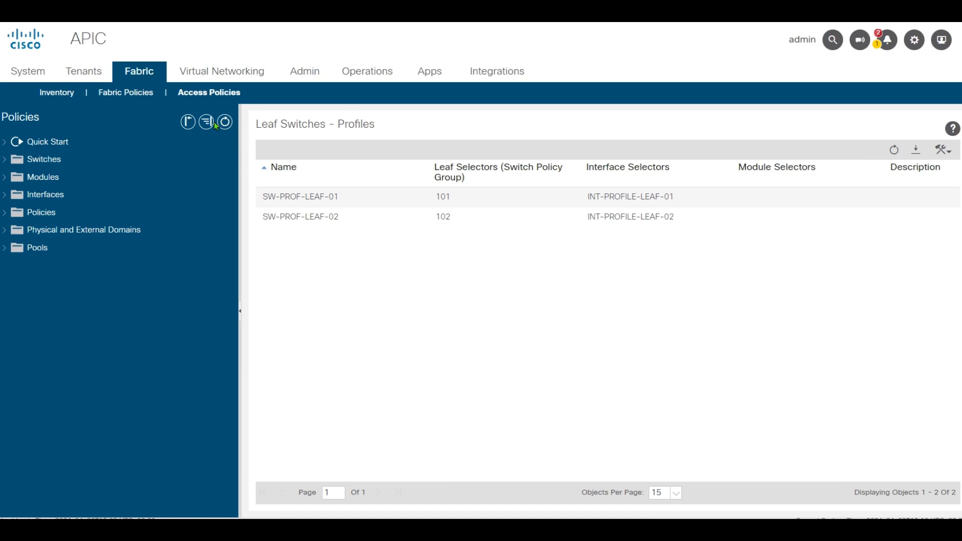
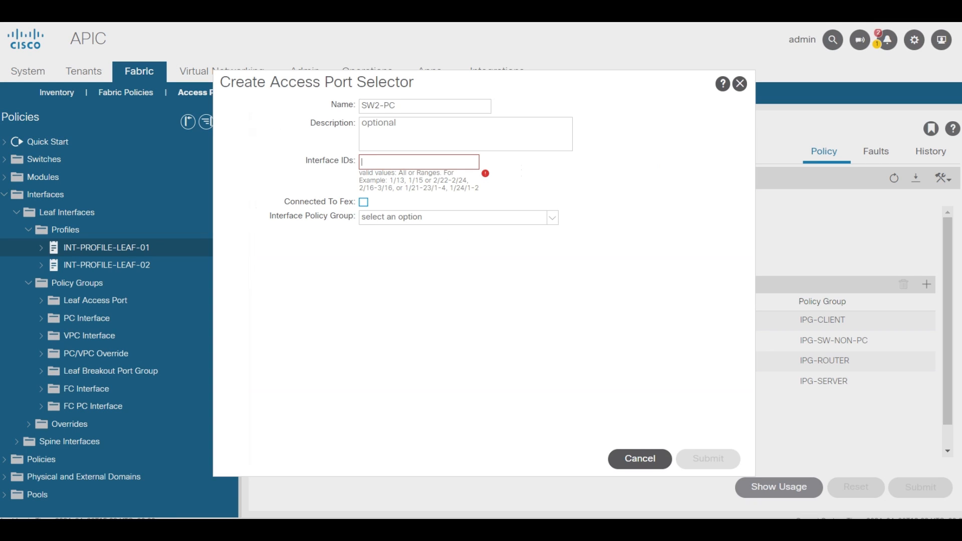
- Check the topology diagram in Paint for the ports linking SW2 to Leaf-01 and SW3 to Leaf-02
{"action": "key", "text": "alt+Tab"}
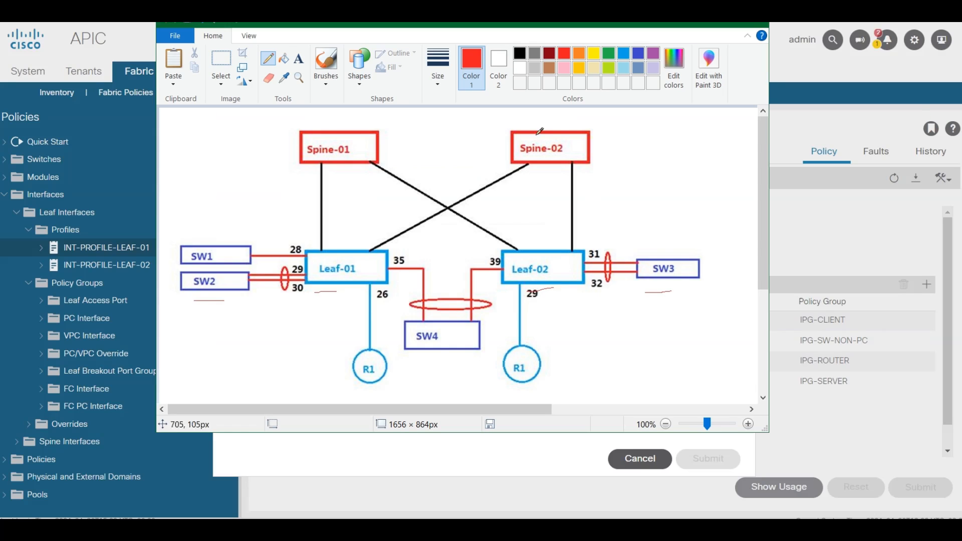
{"action": "left_click_drag", "start_coordinate": [542, 25], "coordinate": [650, 1]}
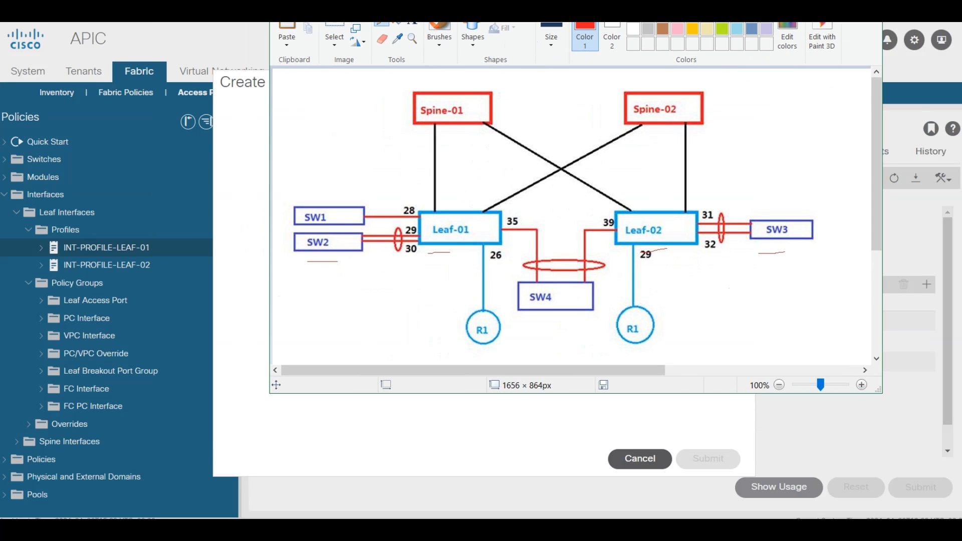
{"action": "key", "text": "alt+Tab"}
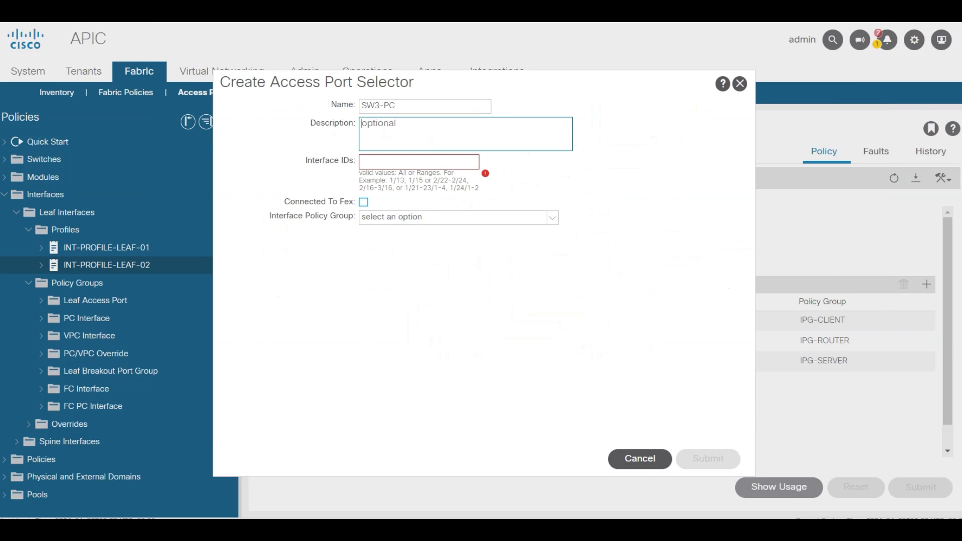
{"action": "key", "text": "alt+Tab"}
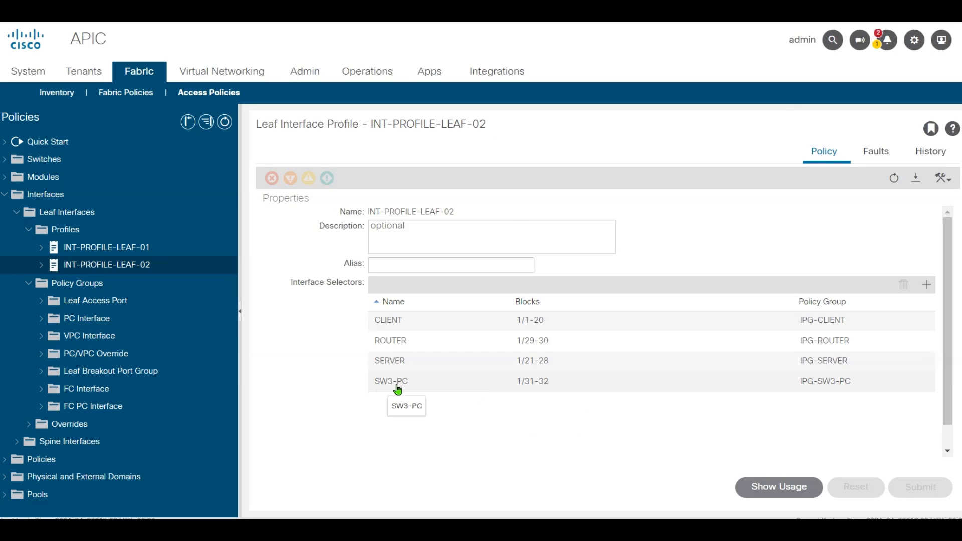
- Review the interface selectors of INT-PROFILE-LEAF-02 and expand the Leaf Switches folder under Switches
{"action": "scroll", "coordinate": [399, 390], "scroll_direction": "down", "scroll_amount": 1}
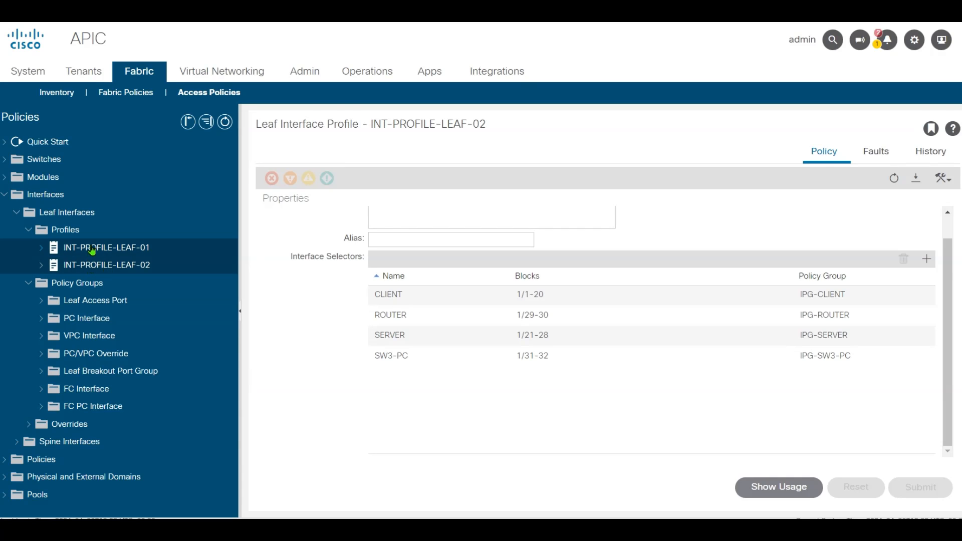
{"action": "left_click", "coordinate": [5, 159]}
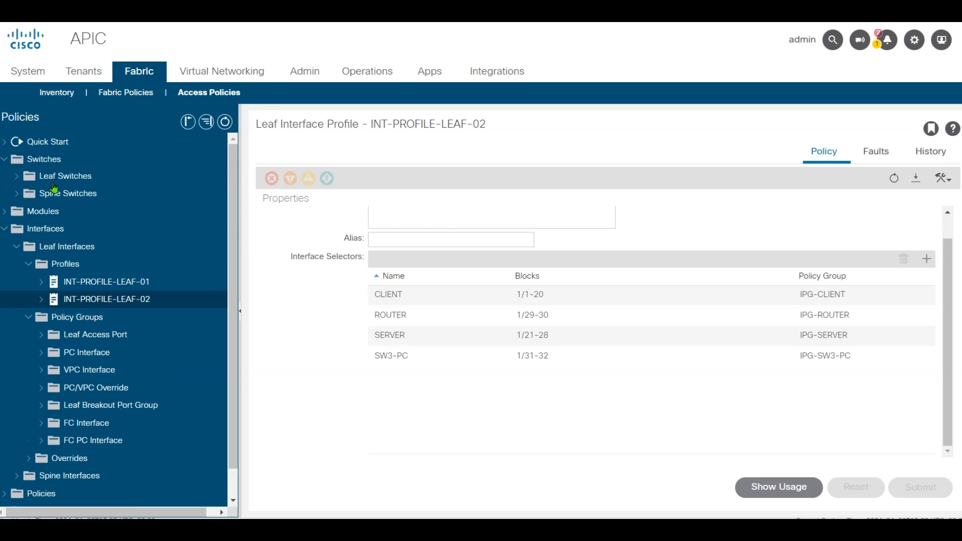
{"action": "left_click", "coordinate": [17, 176]}
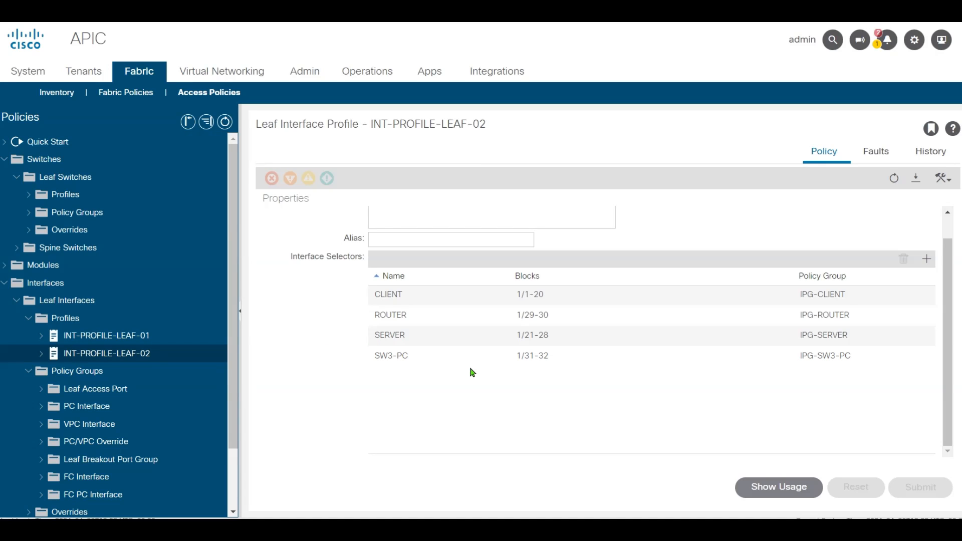
- On the Paint topology diagram, underline SW4 and circle ports 35 and 39 in yellow, then return to APIC
{"action": "key", "text": "alt+Tab"}
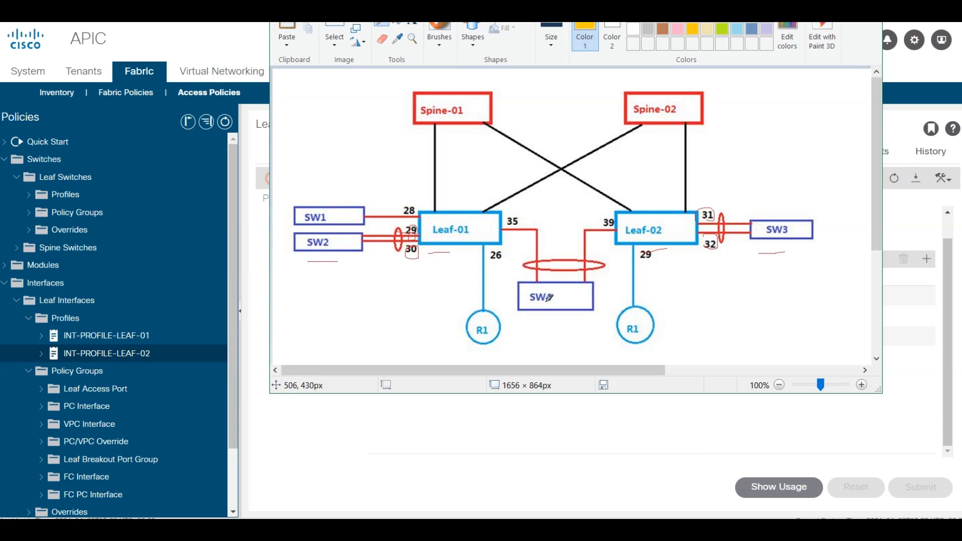
{"action": "mouse_move", "coordinate": [531, 303]}
{"action": "left_mouse_down"}
{"action": "mouse_move", "coordinate": [561, 304]}
{"action": "mouse_move", "coordinate": [543, 303]}
{"action": "left_mouse_up"}
{"action": "mouse_move", "coordinate": [510, 231]}
{"action": "left_mouse_down"}
{"action": "mouse_move", "coordinate": [525, 213]}
{"action": "mouse_move", "coordinate": [505, 231]}
{"action": "left_mouse_up"}
{"action": "left_click_drag", "start_coordinate": [624, 226], "coordinate": [603, 216]}
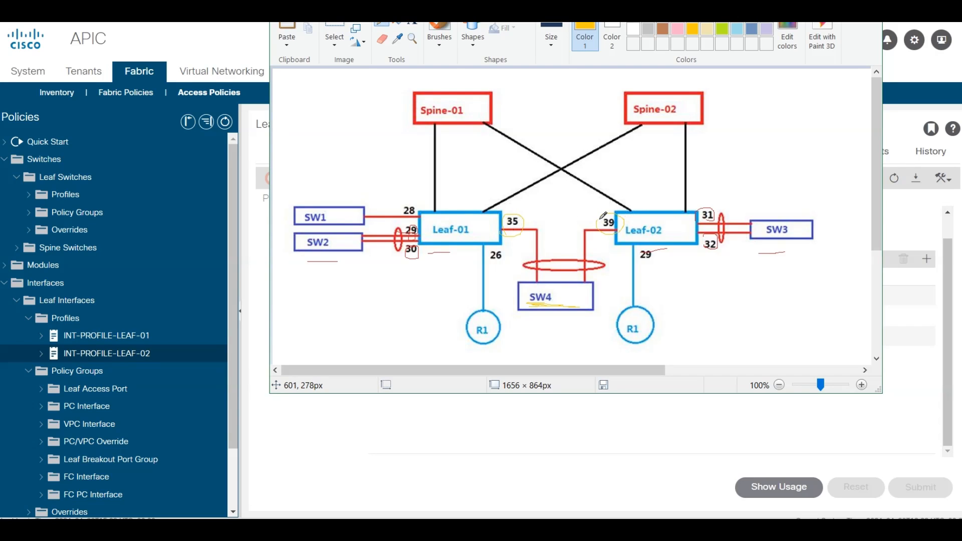
{"action": "left_click_drag", "start_coordinate": [466, 235], "coordinate": [496, 237]}
{"action": "key", "text": "alt+Tab"}
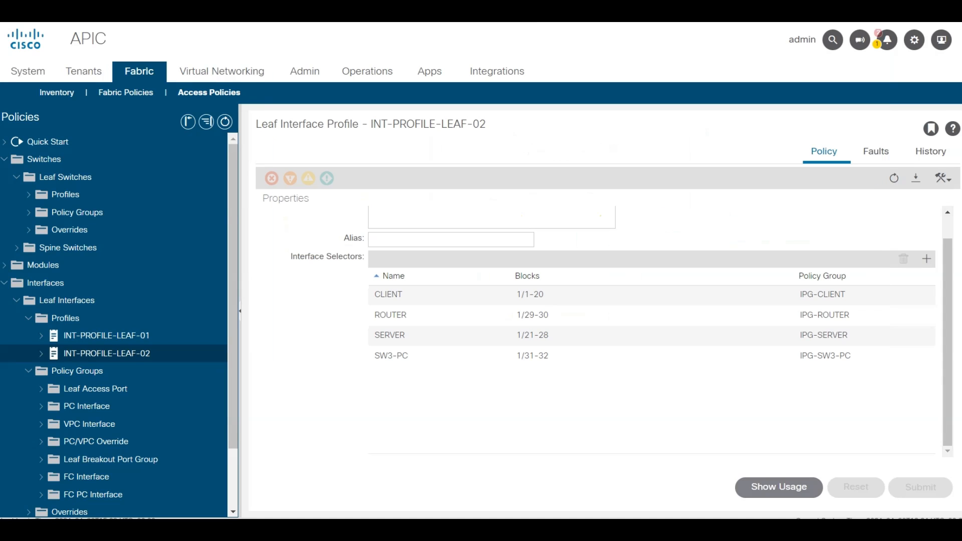
- Expand the Global and Switch folders under Policies to locate the virtual port channel policy
{"action": "scroll", "coordinate": [156, 325], "scroll_direction": "down", "scroll_amount": 2}
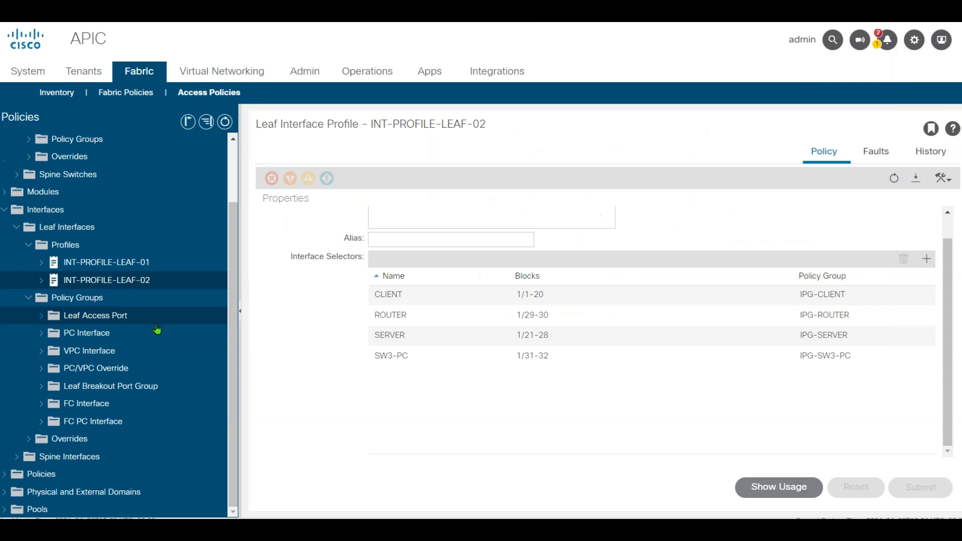
{"action": "left_click", "coordinate": [5, 478]}
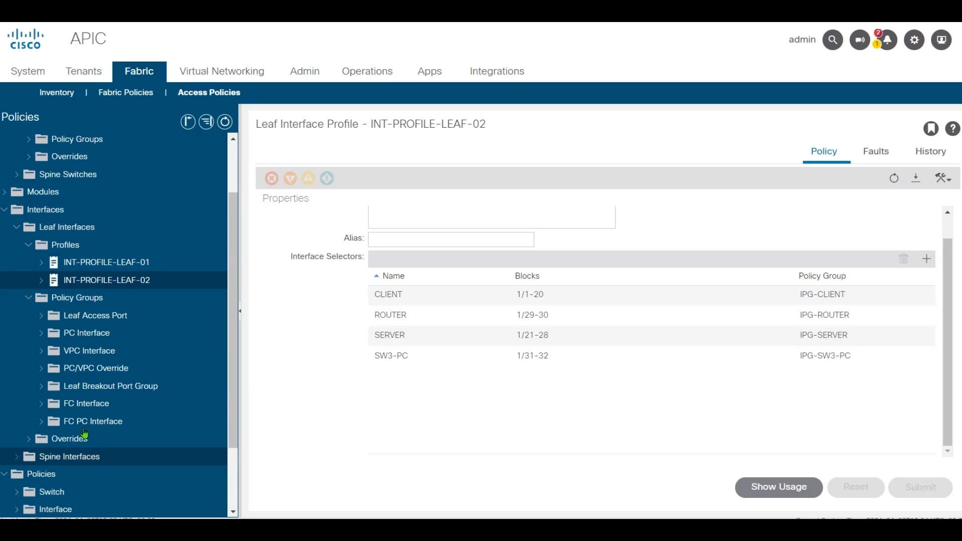
{"action": "scroll", "coordinate": [125, 421], "scroll_direction": "down", "scroll_amount": 2}
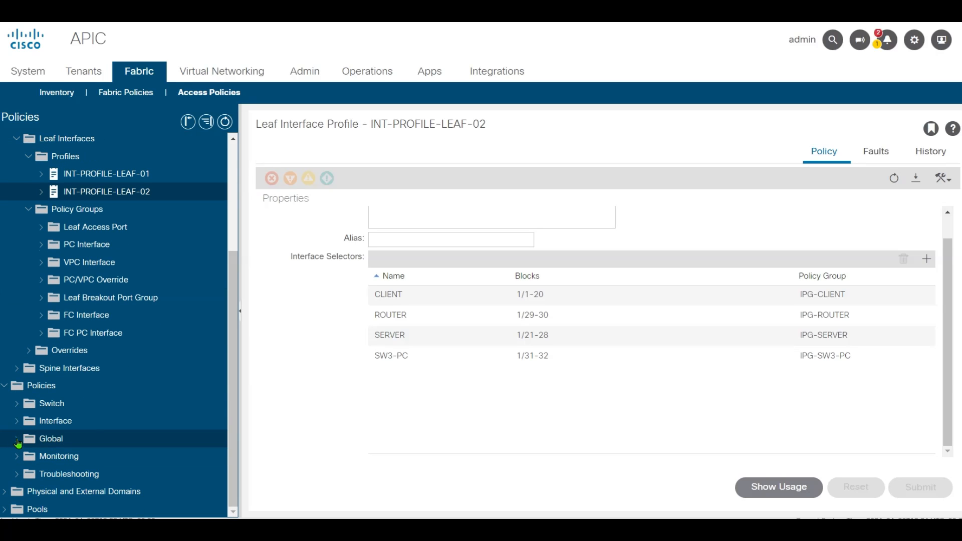
{"action": "left_click", "coordinate": [18, 444]}
{"action": "scroll", "coordinate": [95, 457], "scroll_direction": "down", "scroll_amount": 2}
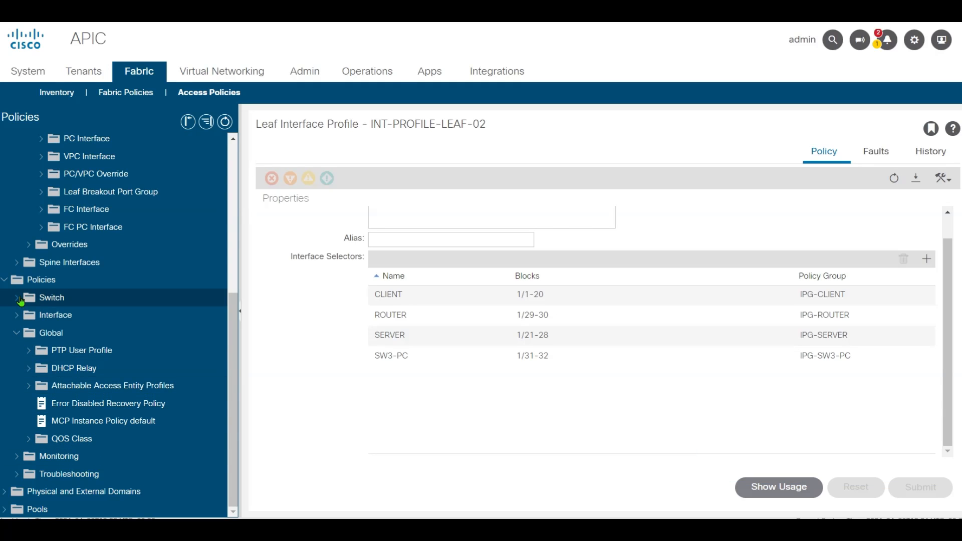
{"action": "left_click", "coordinate": [17, 298]}
{"action": "scroll", "coordinate": [100, 396], "scroll_direction": "down", "scroll_amount": 4}
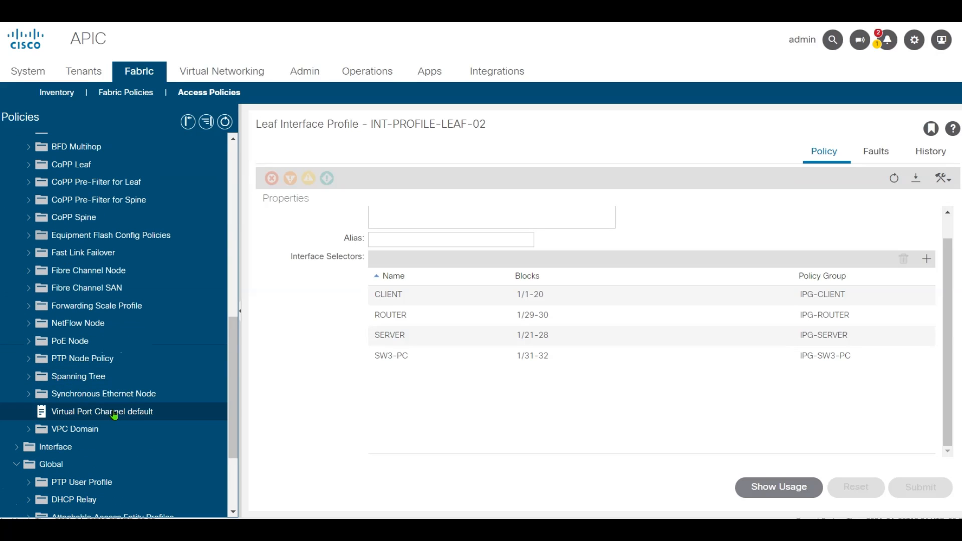
{"action": "scroll", "coordinate": [104, 400], "scroll_direction": "up", "scroll_amount": 2}
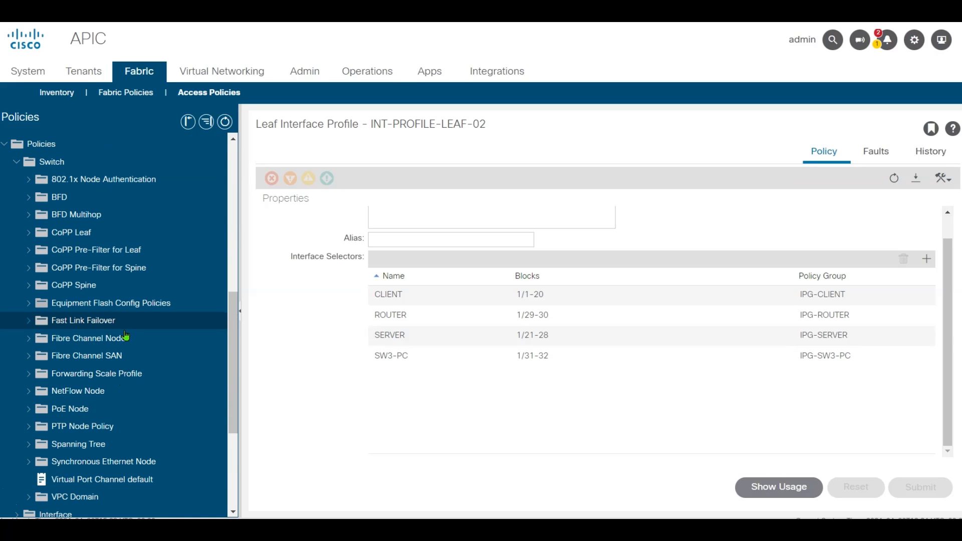
- Start a VPC explicit protection group under the default virtual port channel policy, named VPC-LEAF-01-02 with ID 100
{"action": "left_click", "coordinate": [101, 482]}
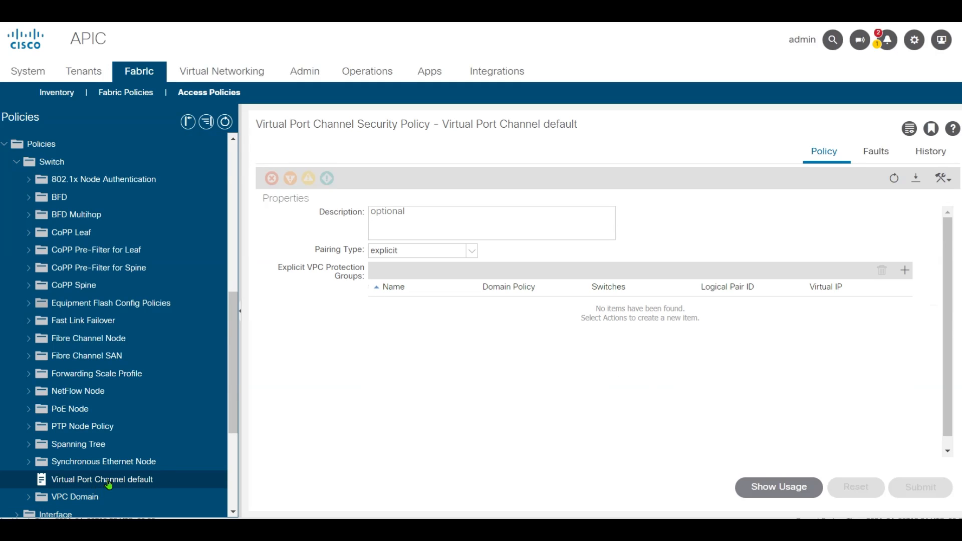
{"action": "right_click", "coordinate": [107, 480]}
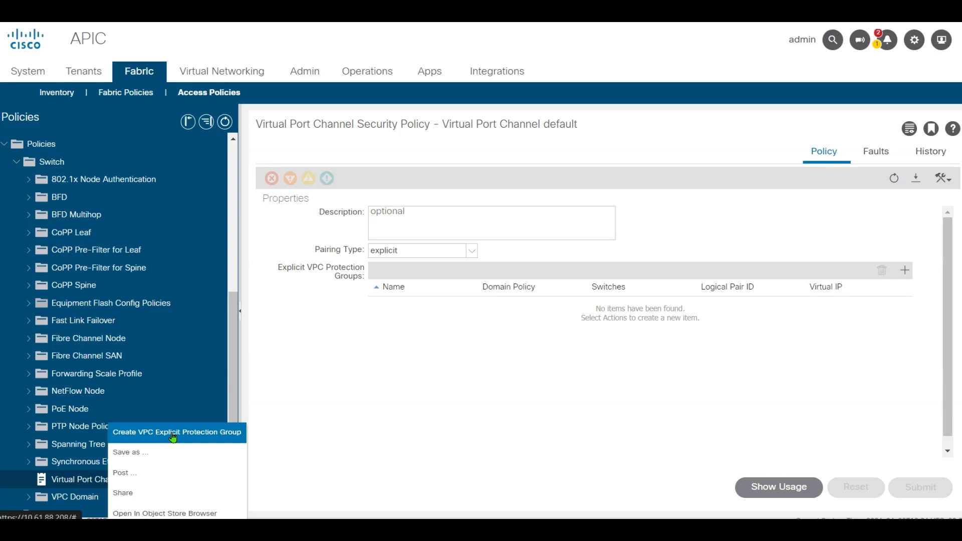
{"action": "left_click", "coordinate": [905, 272]}
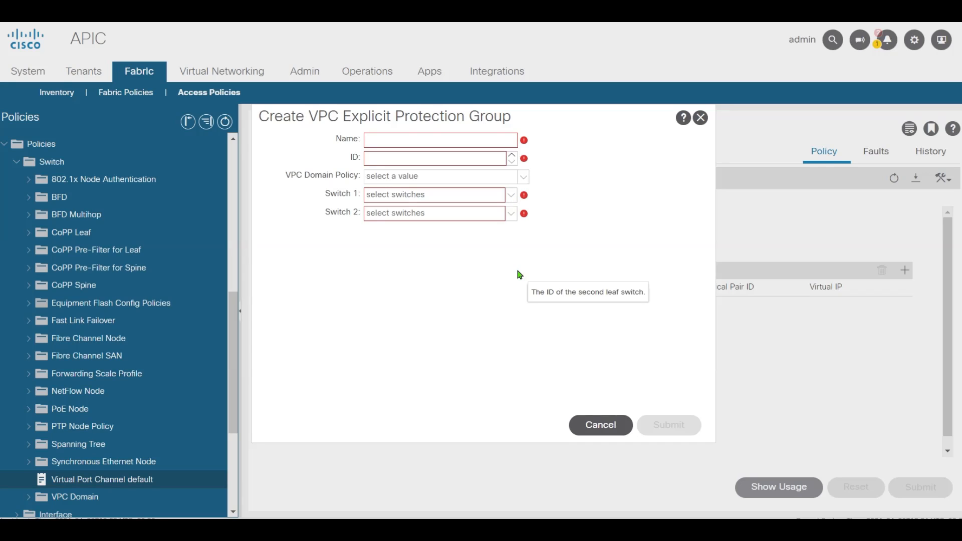
{"action": "left_click", "coordinate": [404, 144]}
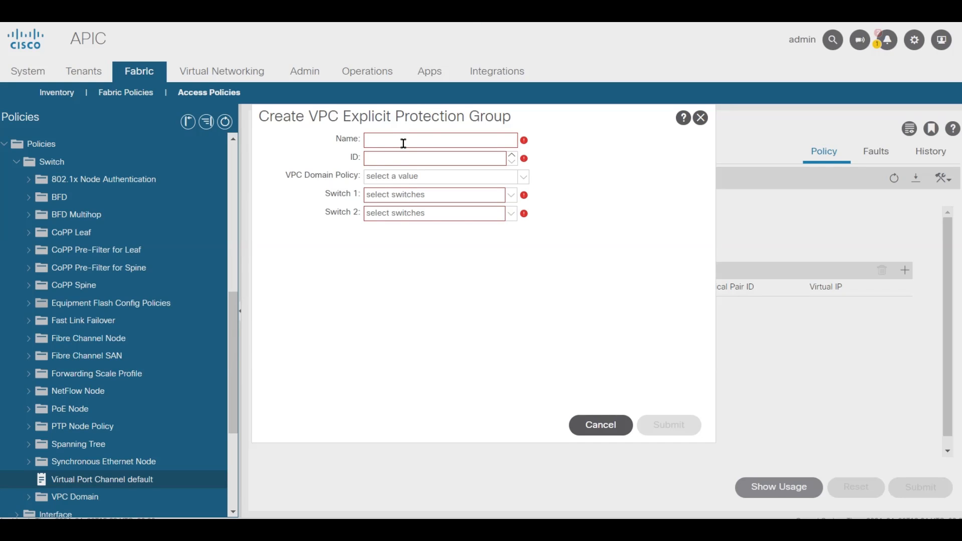
{"action": "type", "text": "VPC-LEAF-01-02"}
{"action": "left_click", "coordinate": [409, 153]}
{"action": "type", "text": "100"}
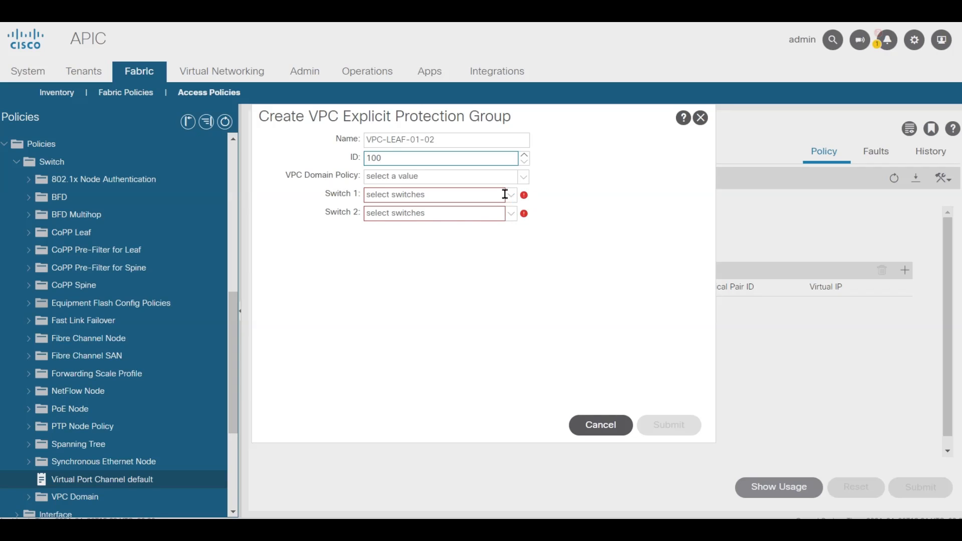
- Assign leaf node 101 as Switch 1 and node 102 as Switch 2 of the protection group
{"action": "left_click", "coordinate": [511, 195]}
{"action": "left_click", "coordinate": [375, 246]}
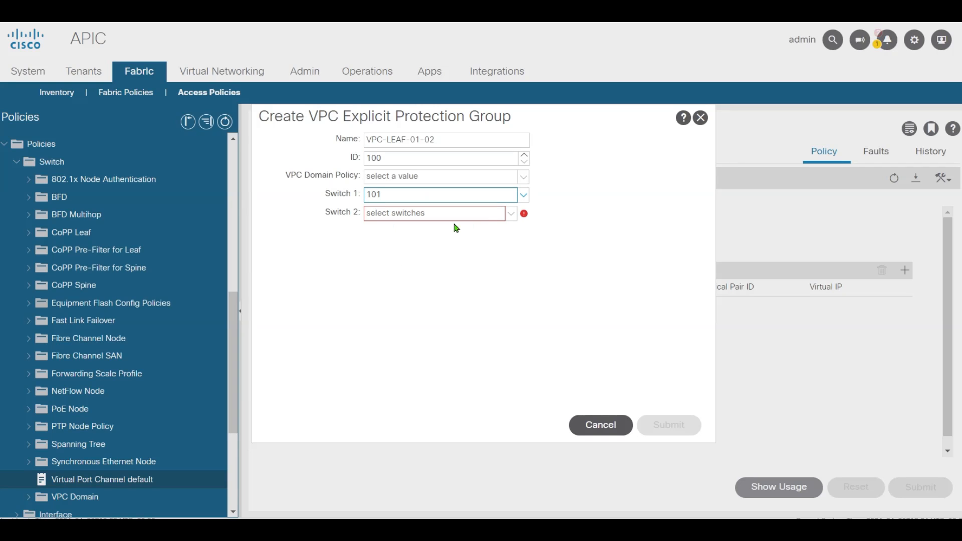
{"action": "left_click", "coordinate": [511, 214]}
{"action": "left_click", "coordinate": [383, 286]}
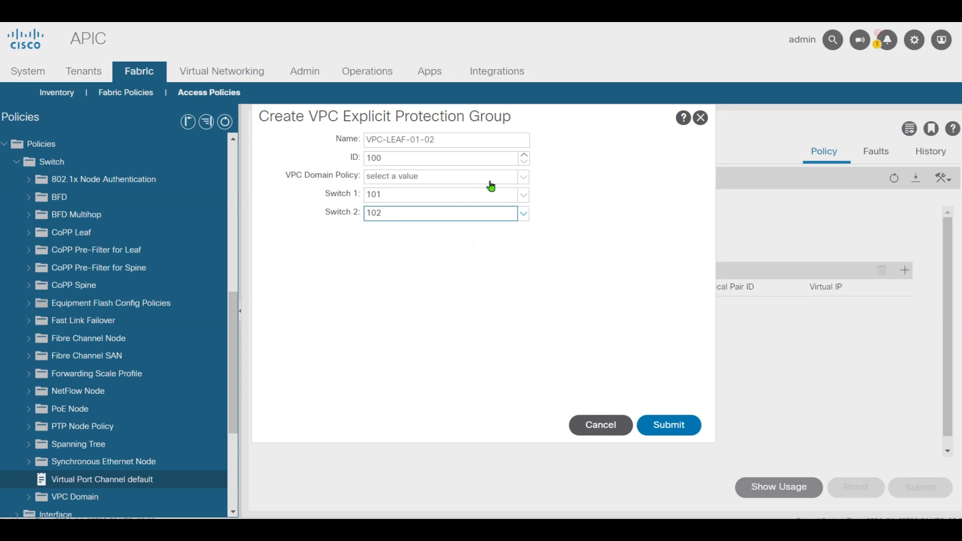
- Create a VPC domain policy named MY-VPC-DOMAIN-POLICY for the protection group and submit the group
{"action": "left_click", "coordinate": [524, 177]}
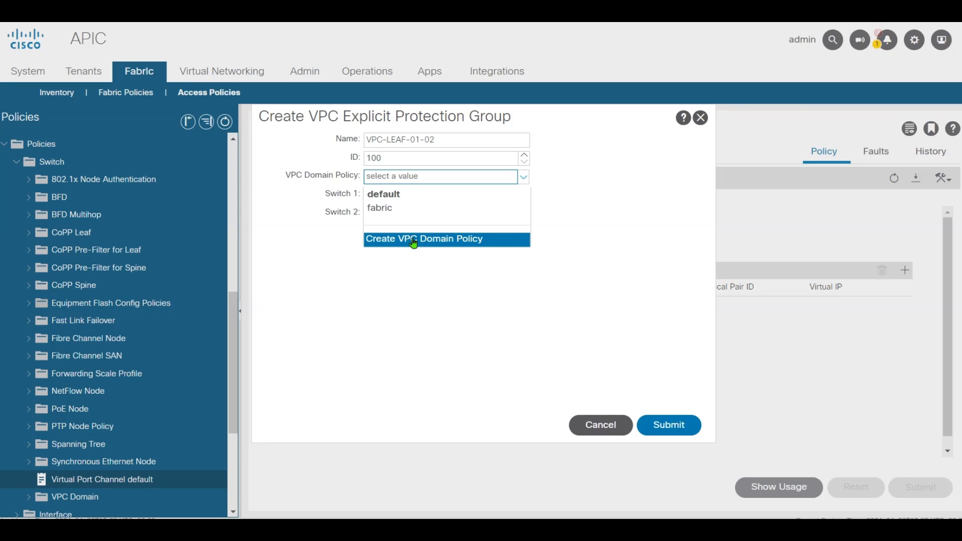
{"action": "left_click", "coordinate": [415, 238]}
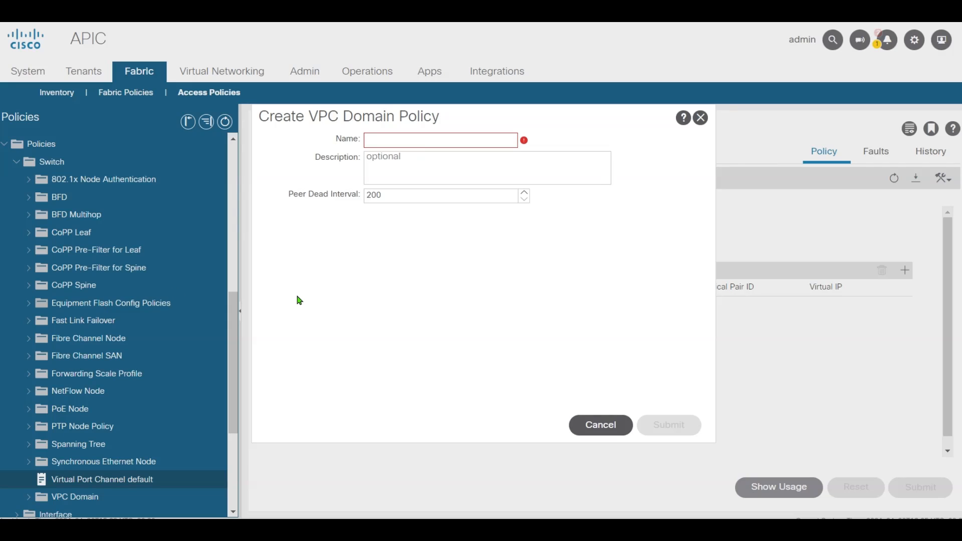
{"action": "type", "text": "MY-VPC-DOMAIN-POLICY"}
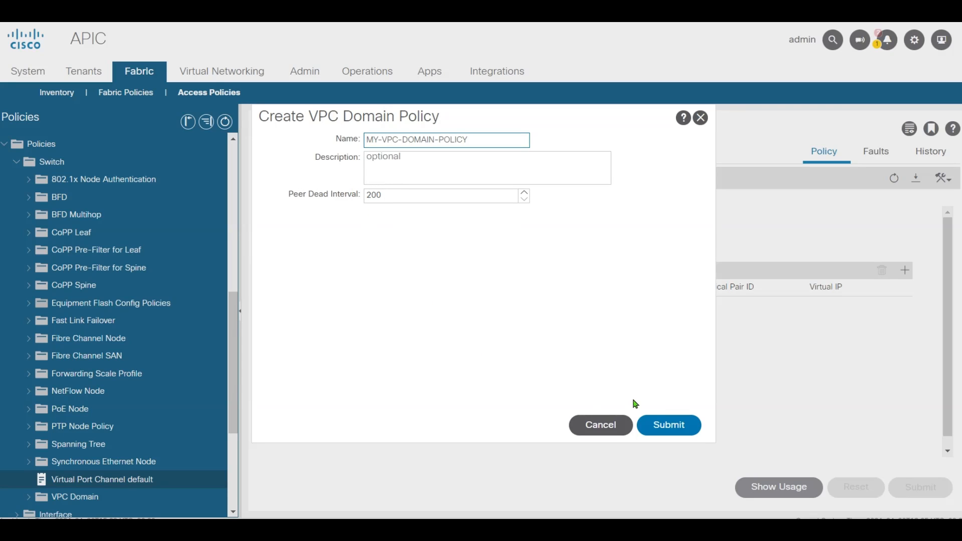
{"action": "left_click", "coordinate": [677, 427]}
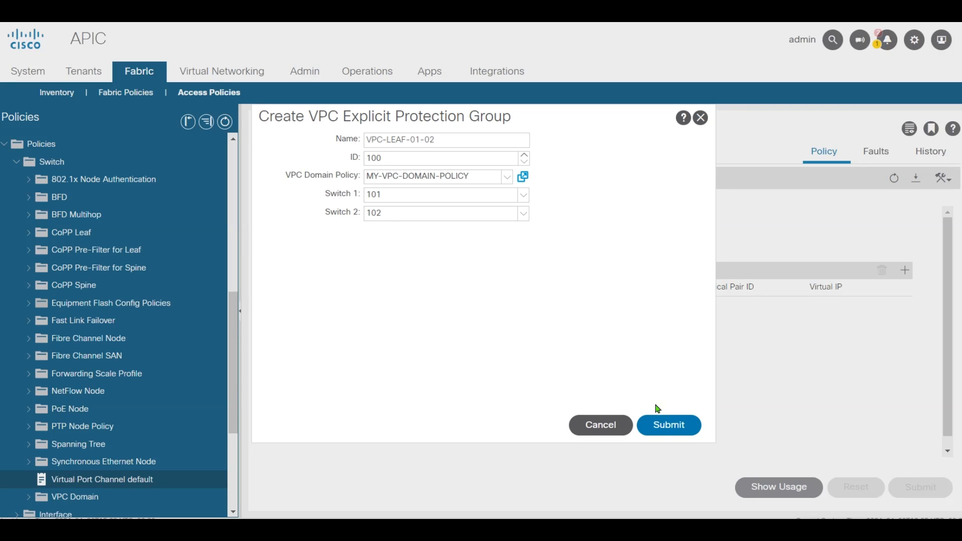
{"action": "left_click", "coordinate": [676, 428]}
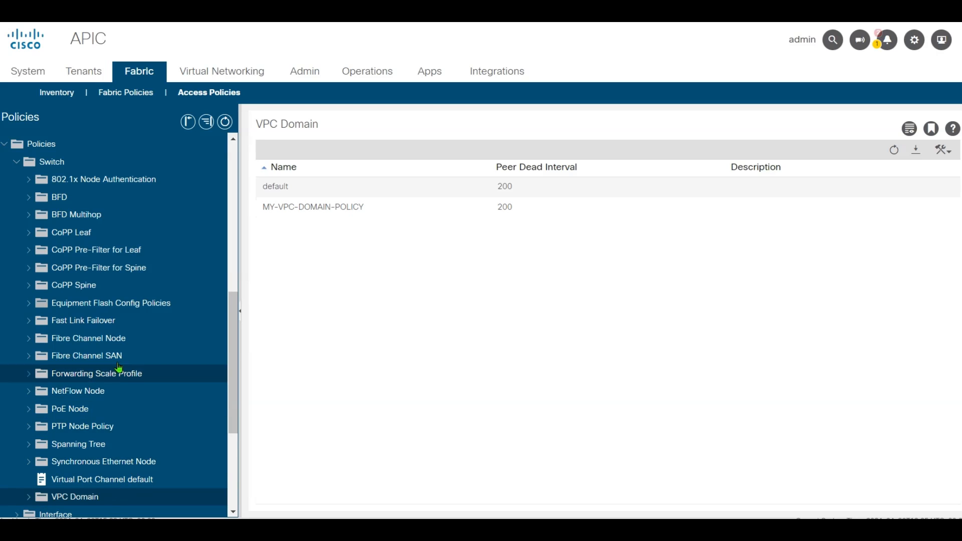
- Start a new VPC interface policy group under the leaf policy groups and name it IPG-SW4-VPC
{"action": "scroll", "coordinate": [119, 368], "scroll_direction": "up", "scroll_amount": 5}
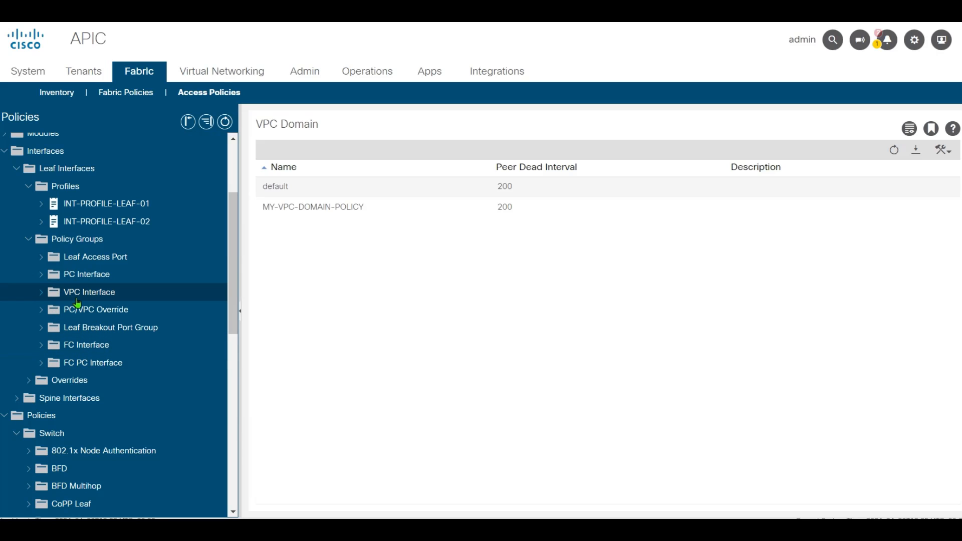
{"action": "left_click", "coordinate": [94, 300]}
{"action": "right_click", "coordinate": [93, 299]}
{"action": "left_click", "coordinate": [150, 302]}
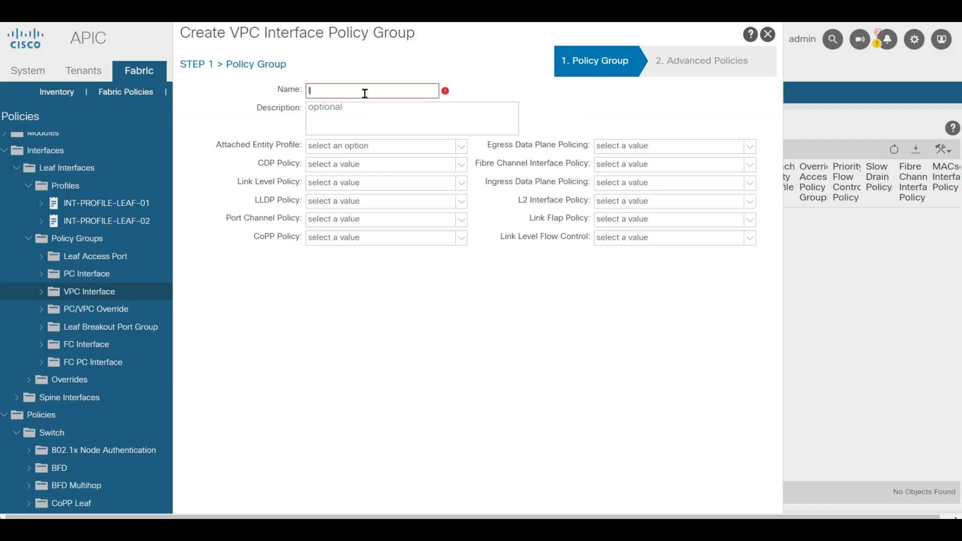
{"action": "type", "text": "IPG-SW4-VPC"}
- Set the policy group's CDP policy to CDP-ON and its link level policy to 40G-AUTO
{"action": "left_click", "coordinate": [364, 167]}
{"action": "left_click", "coordinate": [353, 190]}
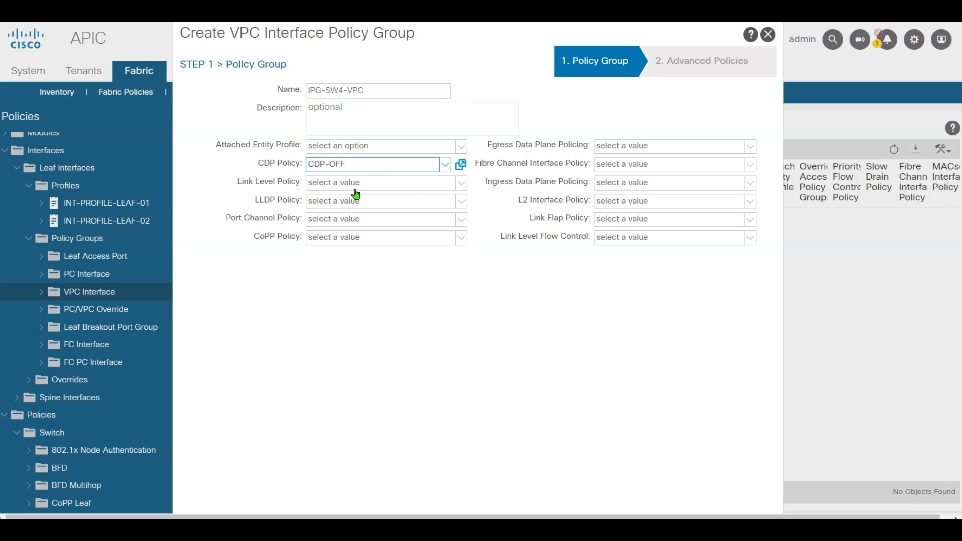
{"action": "left_click", "coordinate": [354, 166]}
{"action": "left_click", "coordinate": [346, 213]}
{"action": "left_click", "coordinate": [347, 184]}
{"action": "left_click", "coordinate": [336, 271]}
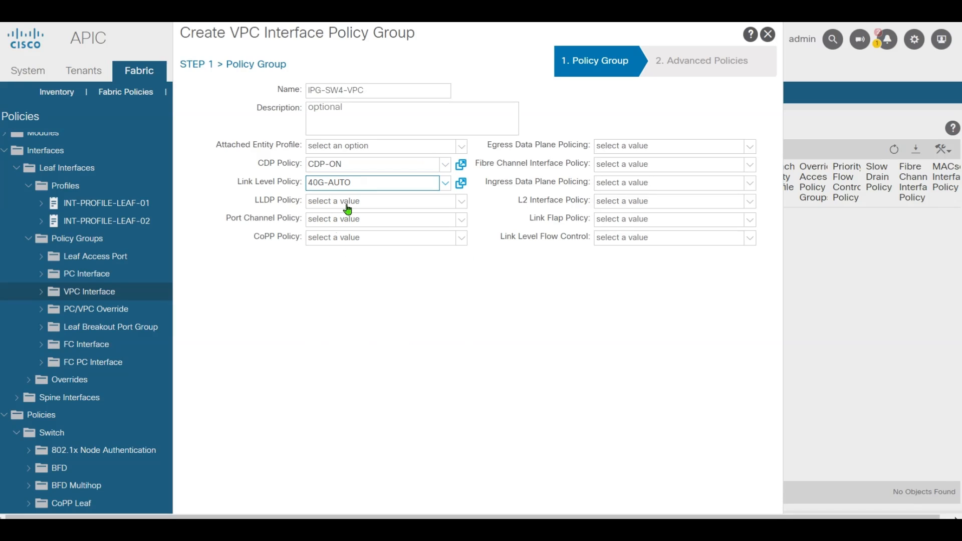
- Set the LLDP policy to LLDP-OFF and the port channel policy to LACP-ACTIVE, and finish creating the VPC policy group
{"action": "left_click", "coordinate": [350, 203]}
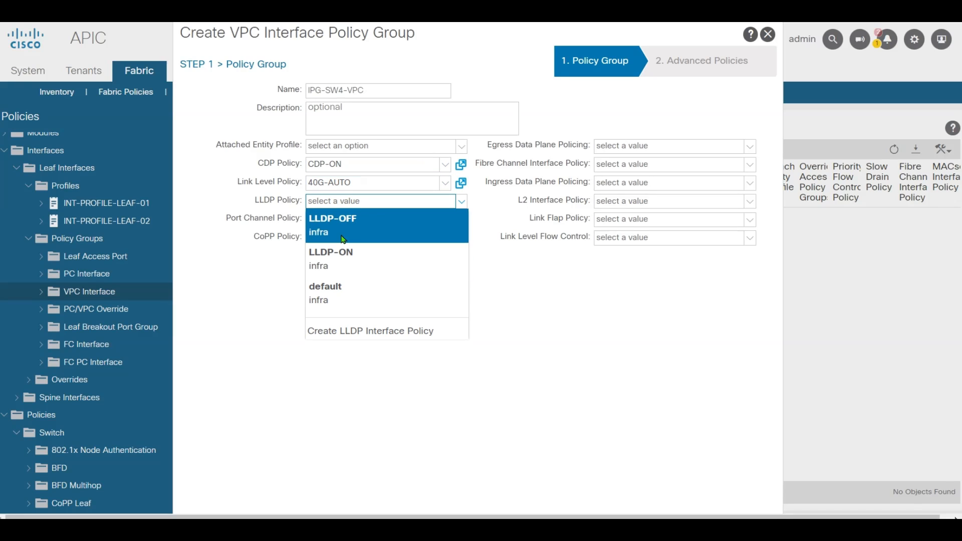
{"action": "left_click", "coordinate": [340, 235]}
{"action": "left_click", "coordinate": [346, 219]}
{"action": "left_click", "coordinate": [346, 248]}
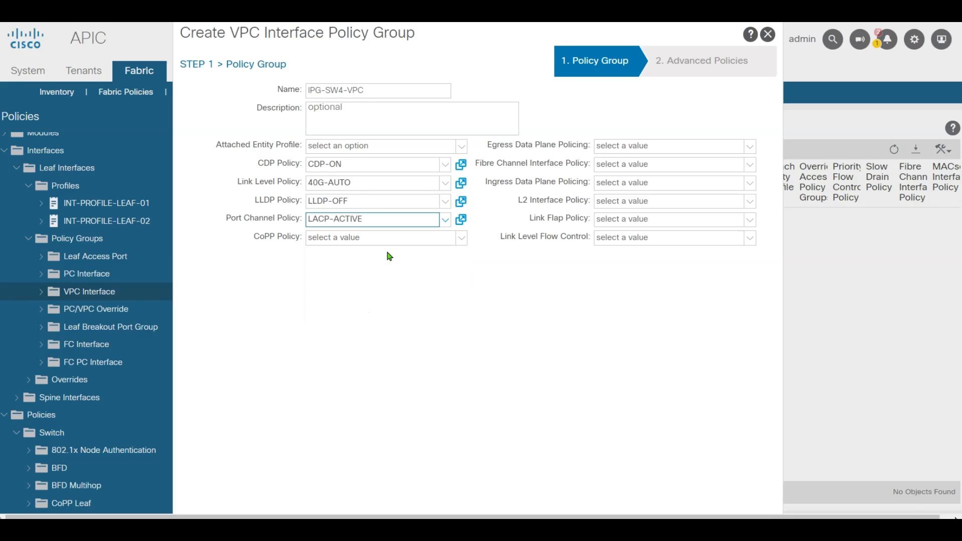
{"action": "scroll", "coordinate": [677, 378], "scroll_direction": "down", "scroll_amount": 1}
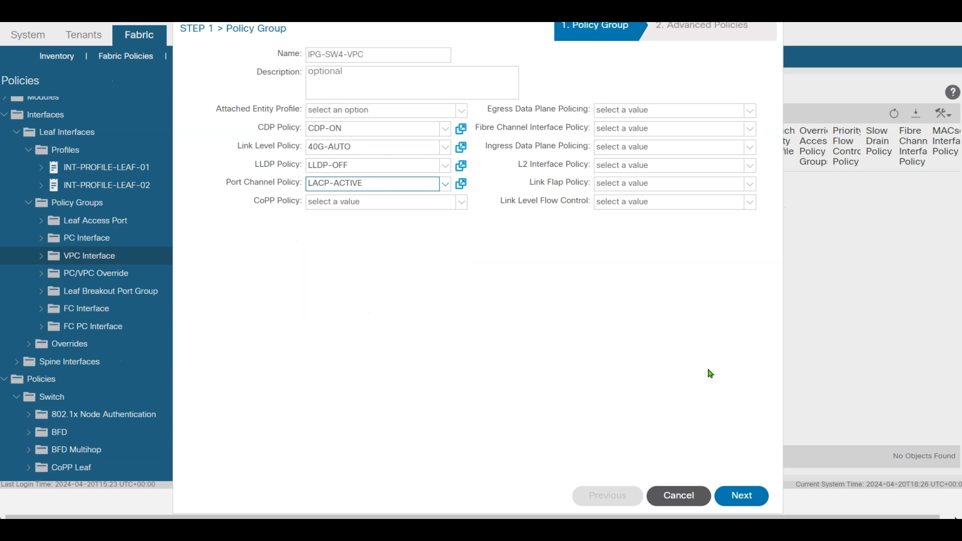
{"action": "left_click", "coordinate": [742, 497]}
{"action": "left_click", "coordinate": [752, 499]}
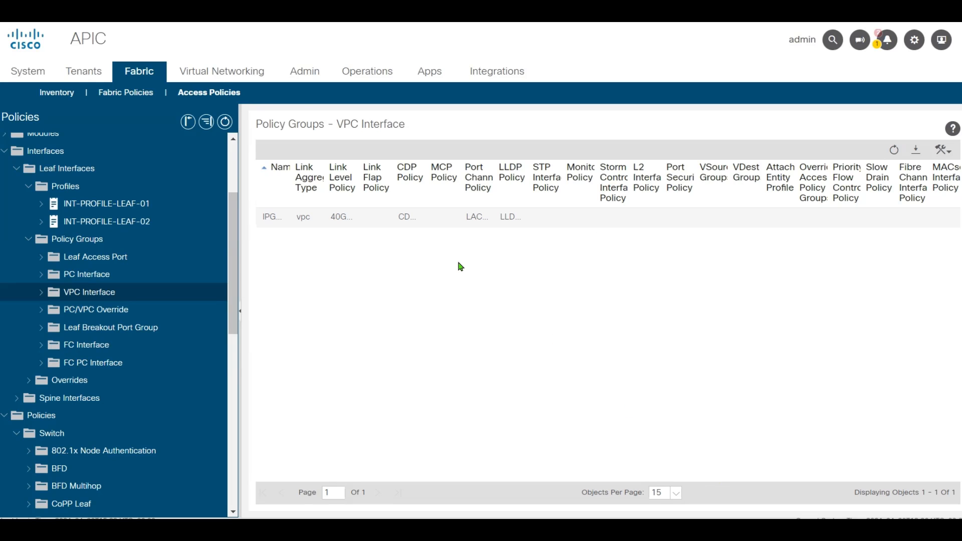
{"action": "left_click_drag", "start_coordinate": [290, 183], "coordinate": [420, 190]}
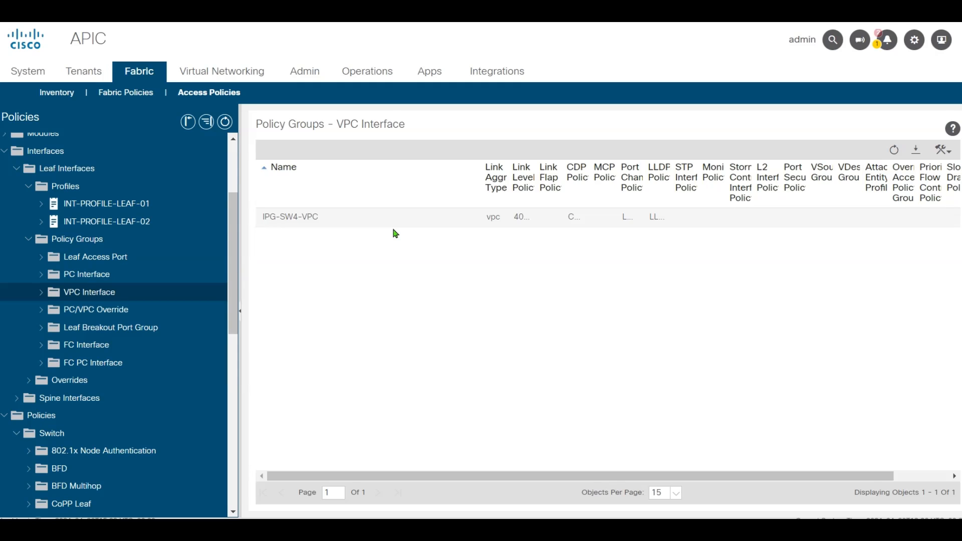
- Add access port selector SW4-VPC to INT-PROFILE-LEAF-01 with interface 1/35 and policy group IPG-SW4-VPC
{"action": "left_click", "coordinate": [103, 204]}
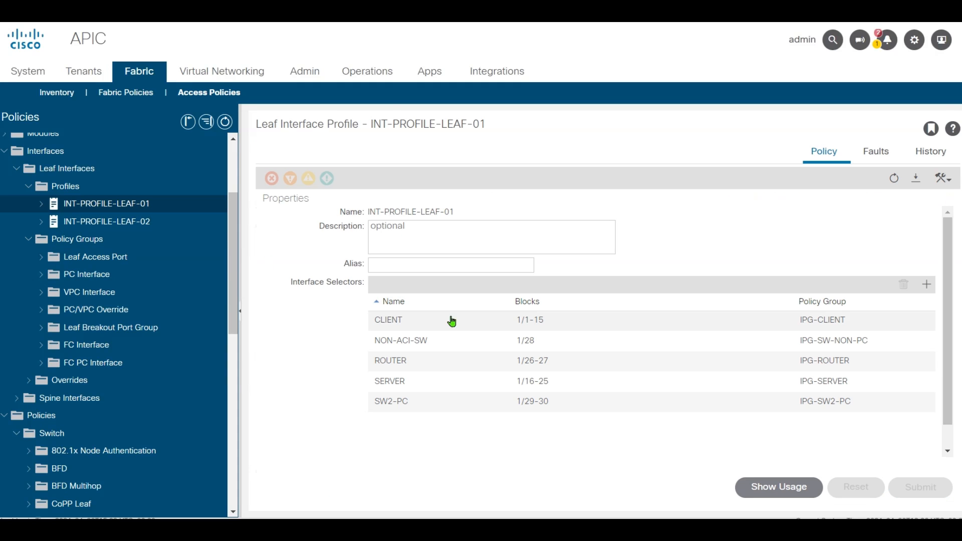
{"action": "left_click", "coordinate": [927, 284]}
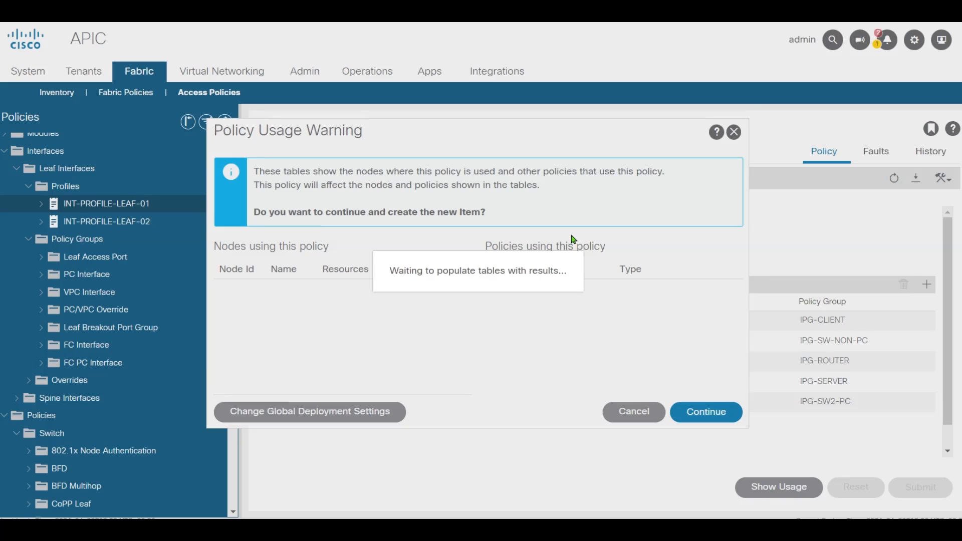
{"action": "left_click", "coordinate": [706, 411]}
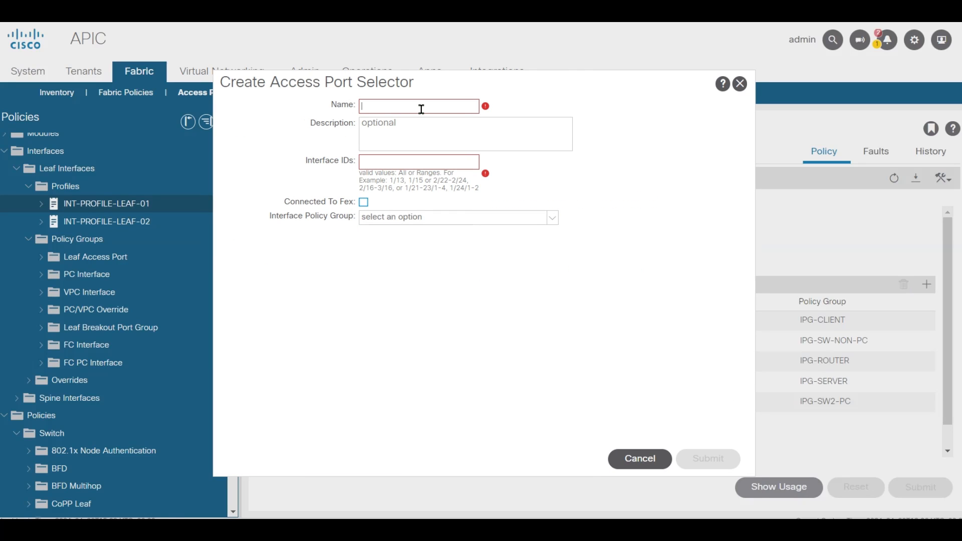
{"action": "type", "text": "SW4-VPC"}
{"action": "left_click", "coordinate": [420, 161]}
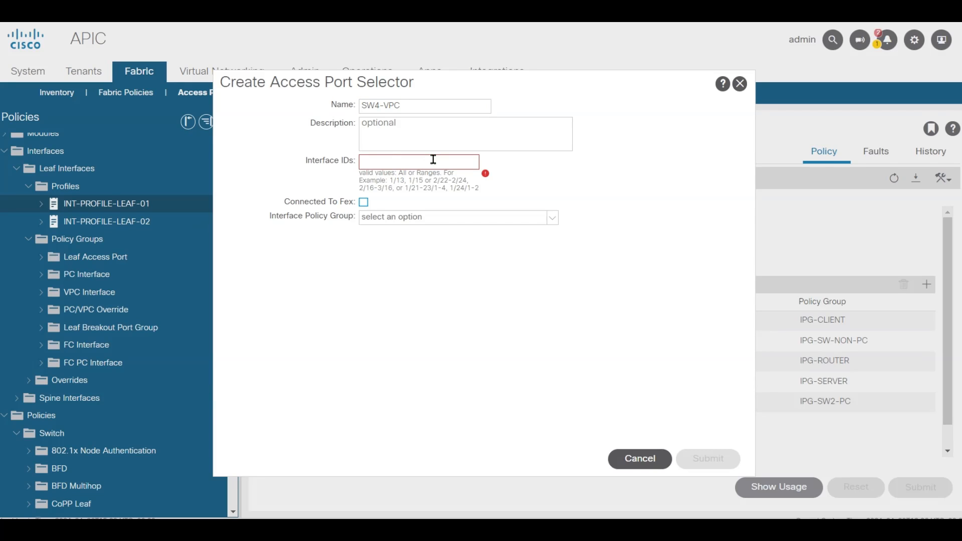
{"action": "type", "text": "1/35"}
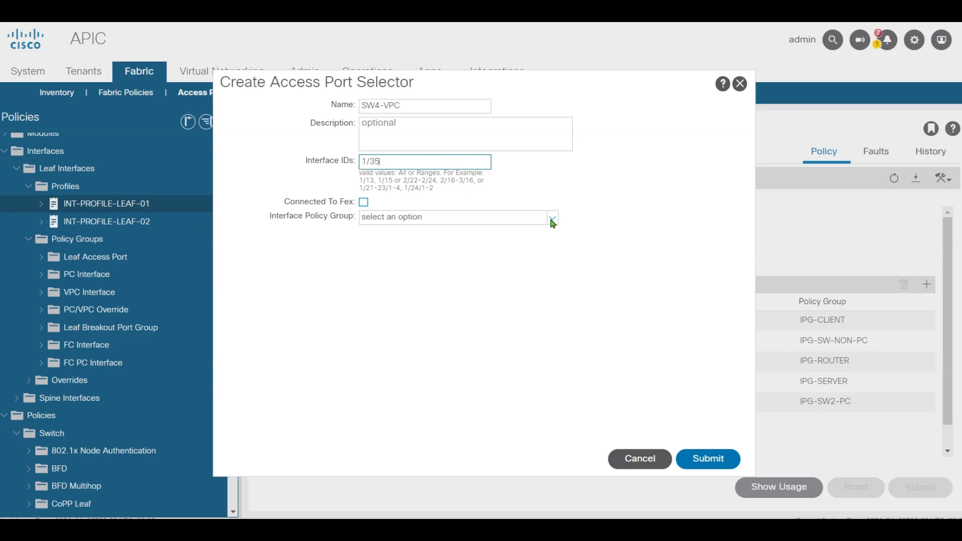
{"action": "left_click", "coordinate": [468, 217]}
{"action": "left_click", "coordinate": [482, 271]}
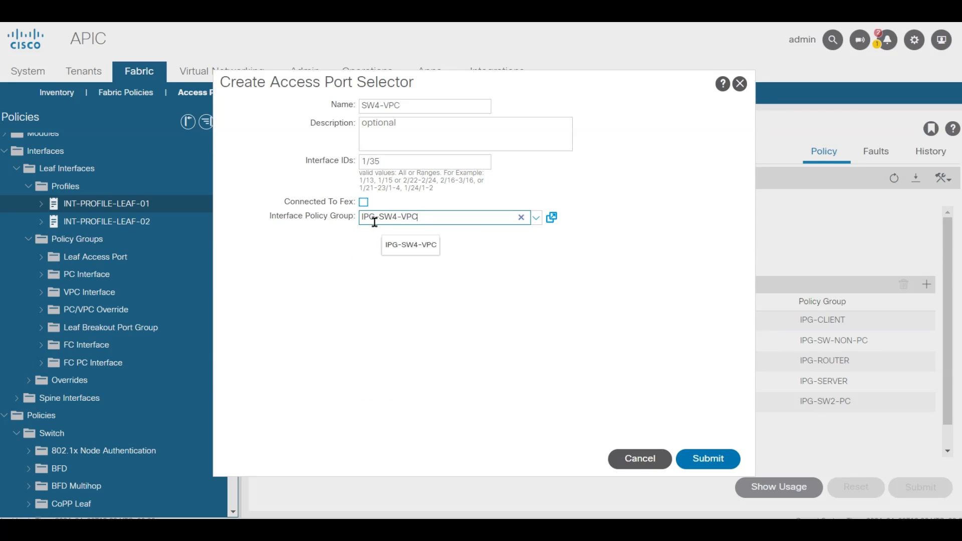
{"action": "left_click", "coordinate": [708, 459]}
- Check the Paint topology diagram for the leaf ports connecting to SW4 and return to APIC
{"action": "key", "text": "alt+Tab"}
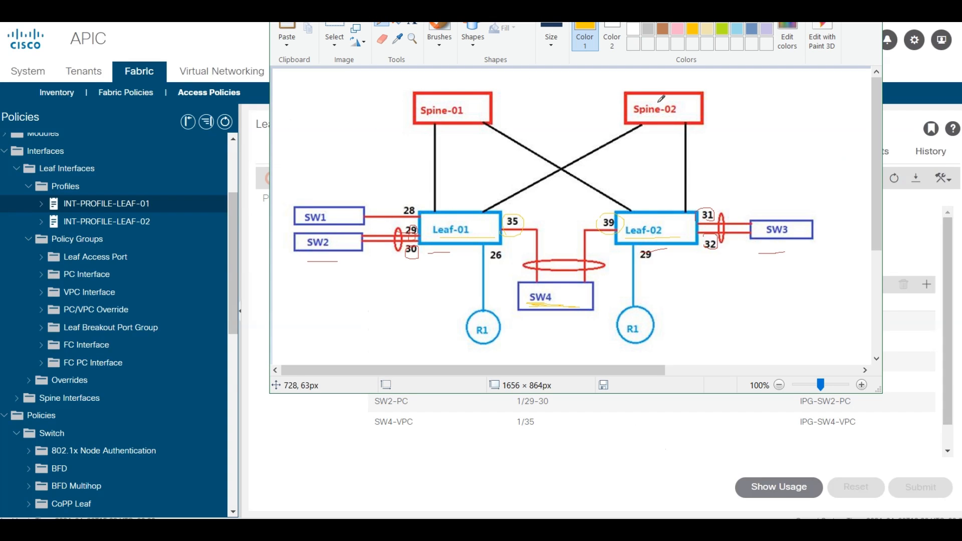
{"action": "left_click_drag", "start_coordinate": [508, 214], "coordinate": [527, 197]}
{"action": "key", "text": "alt+Tab"}
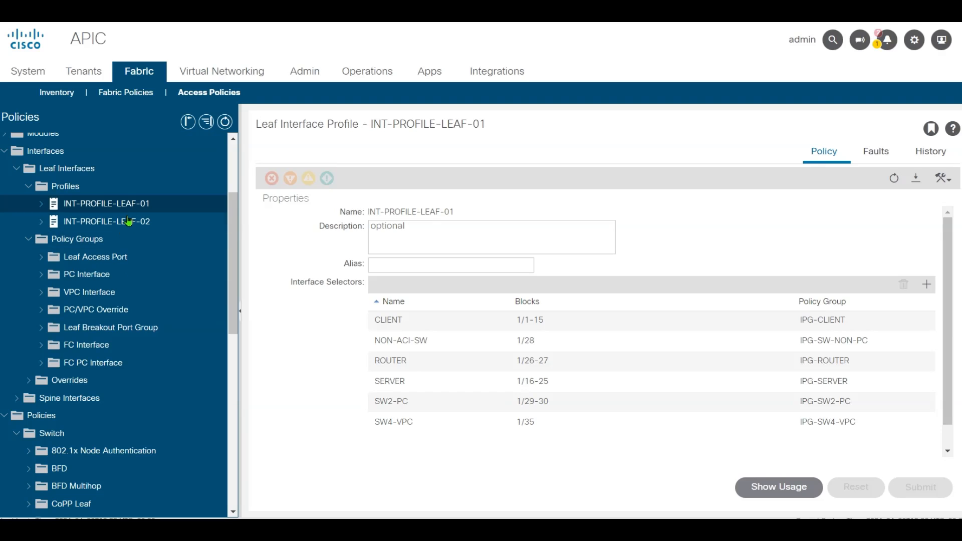
- Add access port selector SW4-VPC to INT-PROFILE-LEAF-02 with interface 1/39 and policy group IPG-SW4-VPC
{"action": "left_click", "coordinate": [145, 223]}
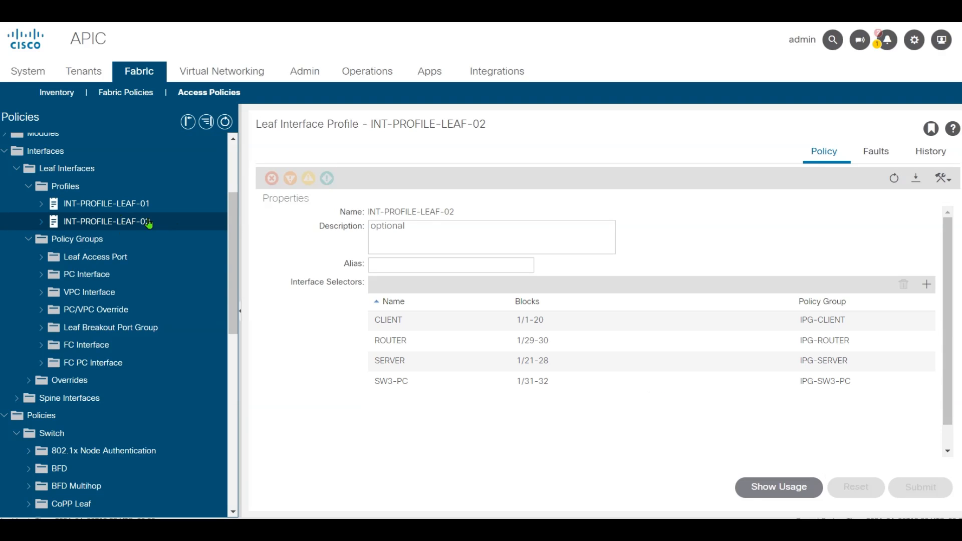
{"action": "left_click", "coordinate": [927, 284]}
{"action": "left_click", "coordinate": [690, 420]}
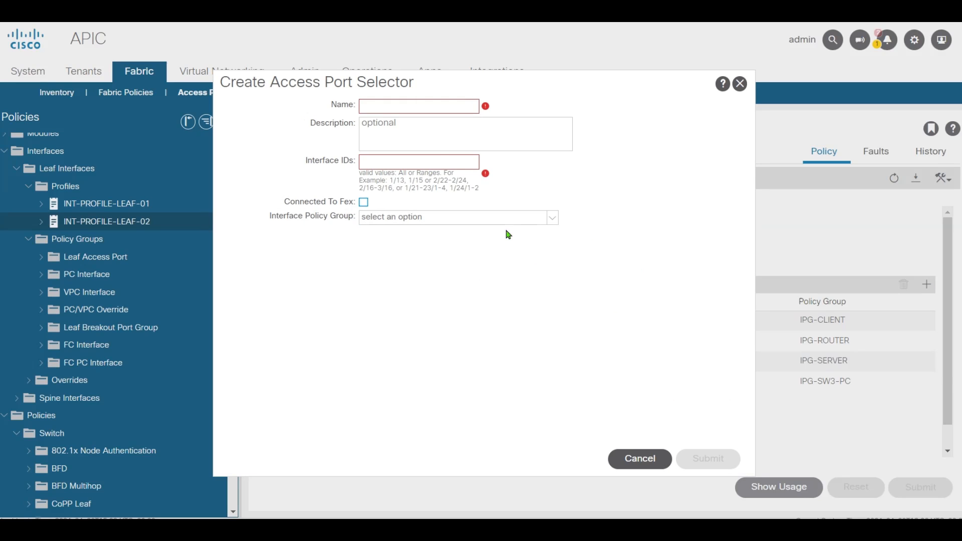
{"action": "type", "text": "SW4-VPC"}
{"action": "left_click", "coordinate": [395, 163]}
{"action": "type", "text": "1/37"}
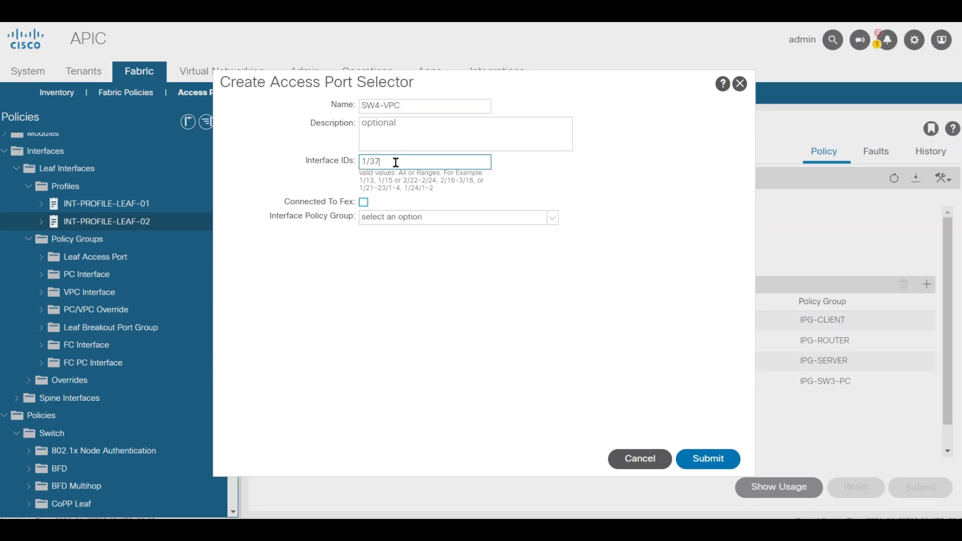
{"action": "left_click", "coordinate": [547, 221]}
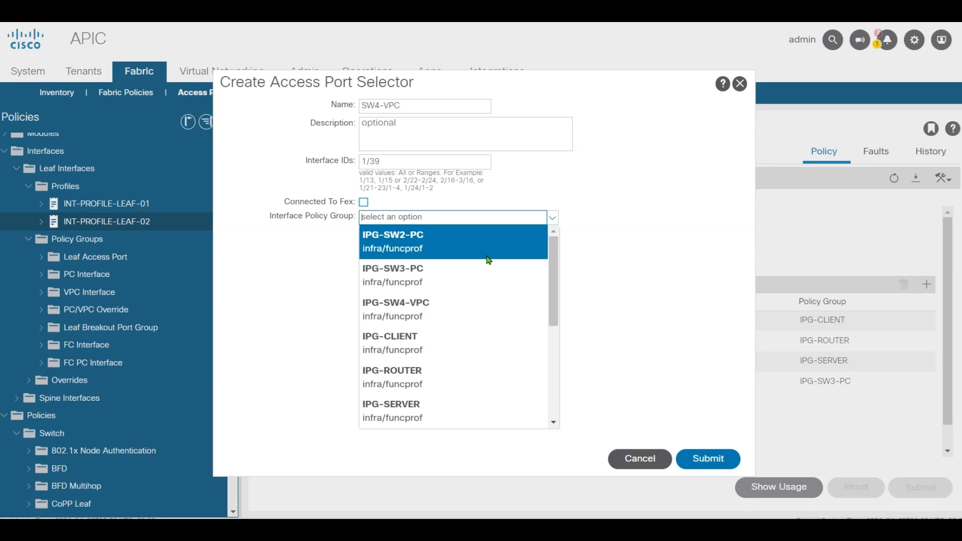
{"action": "left_click", "coordinate": [428, 310]}
{"action": "left_click", "coordinate": [701, 471]}
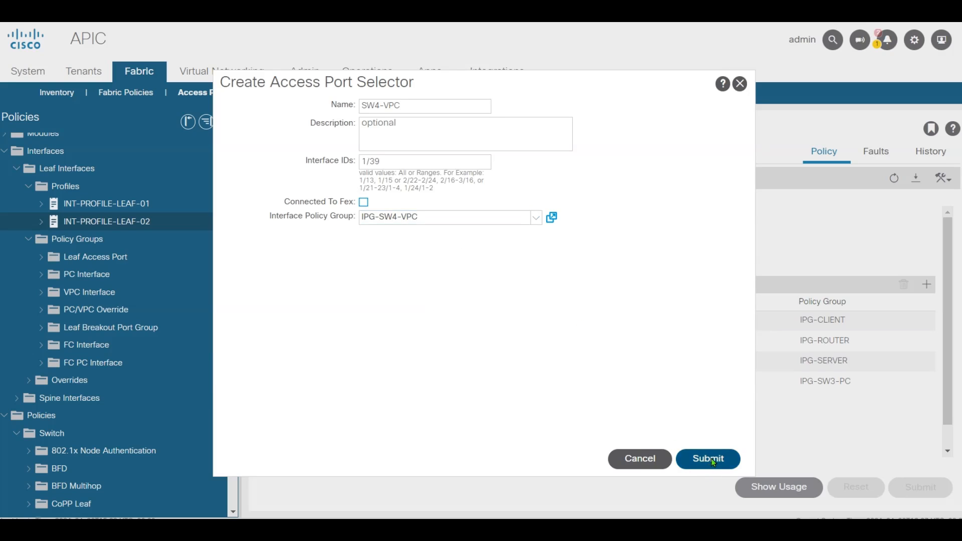
{"action": "left_click", "coordinate": [107, 203]}
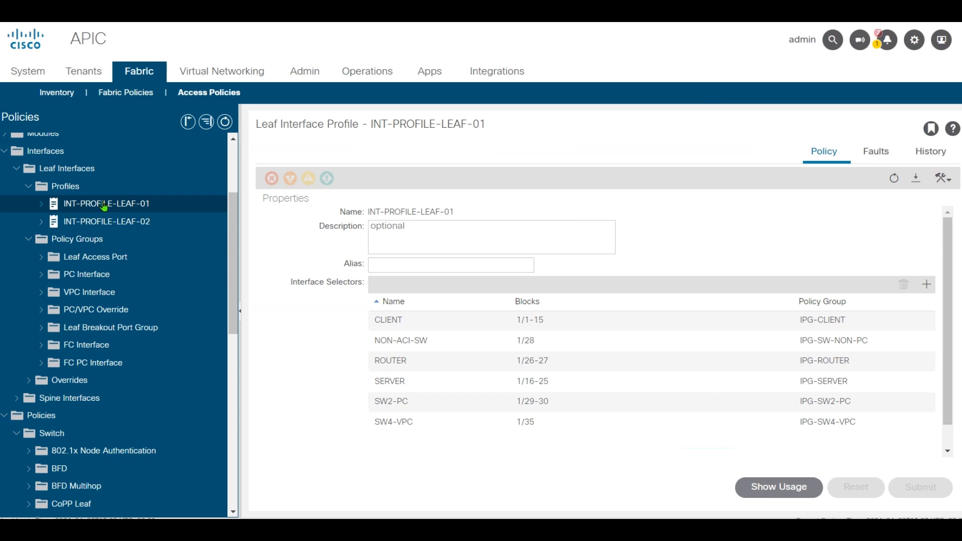
- Check the SW4-VPC interface selectors in the leaf interface profiles INT-PROFILE-LEAF-02 and INT-PROFILE-LEAF-01
{"action": "left_click", "coordinate": [108, 221]}
{"action": "left_click", "coordinate": [114, 202]}
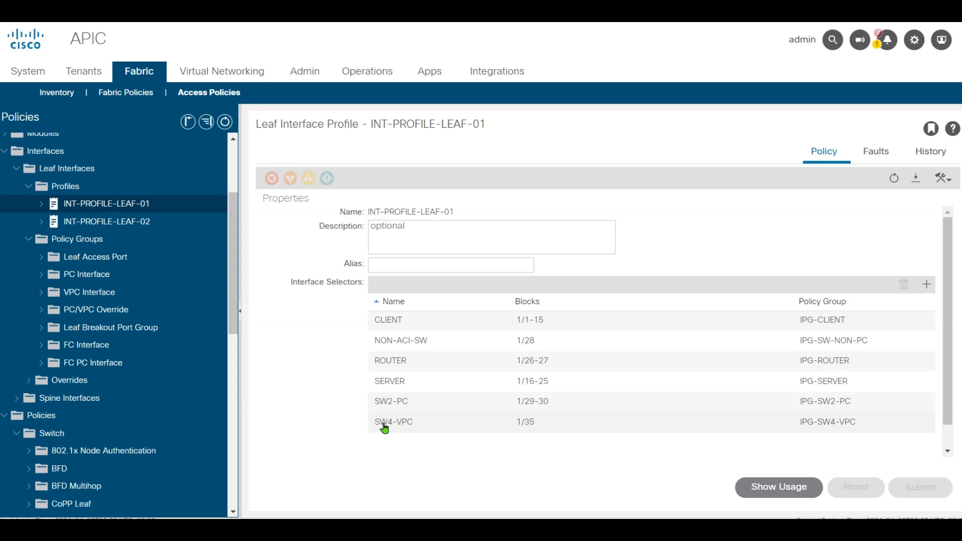
- Start a new VLAN pool named ACI-VLAN-POOL with static allocation
{"action": "scroll", "coordinate": [155, 351], "scroll_direction": "down", "scroll_amount": 10}
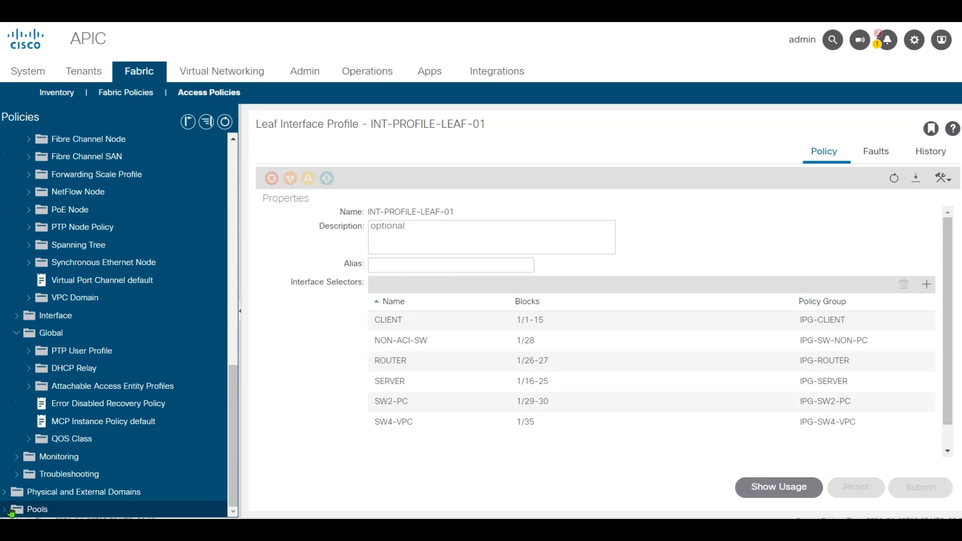
{"action": "left_click", "coordinate": [10, 511]}
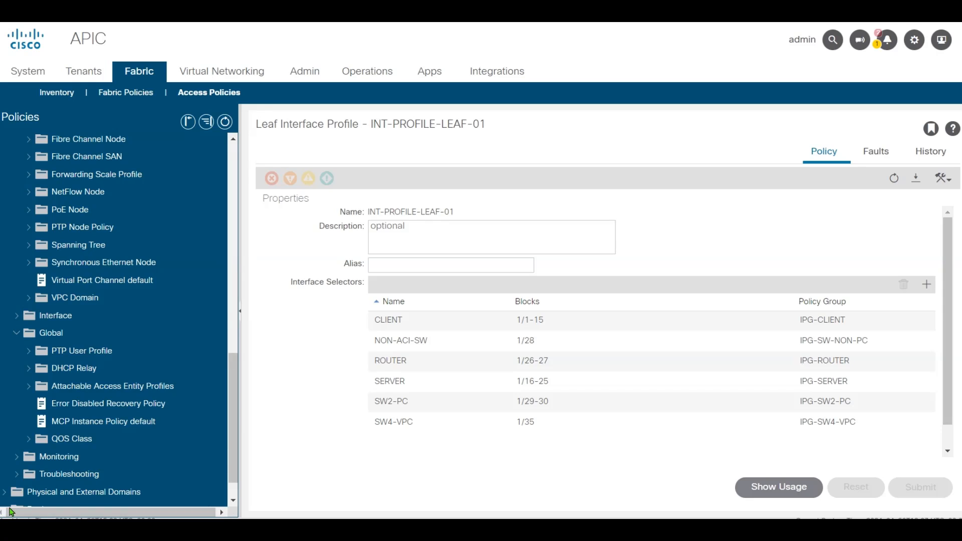
{"action": "left_click", "coordinate": [68, 445]}
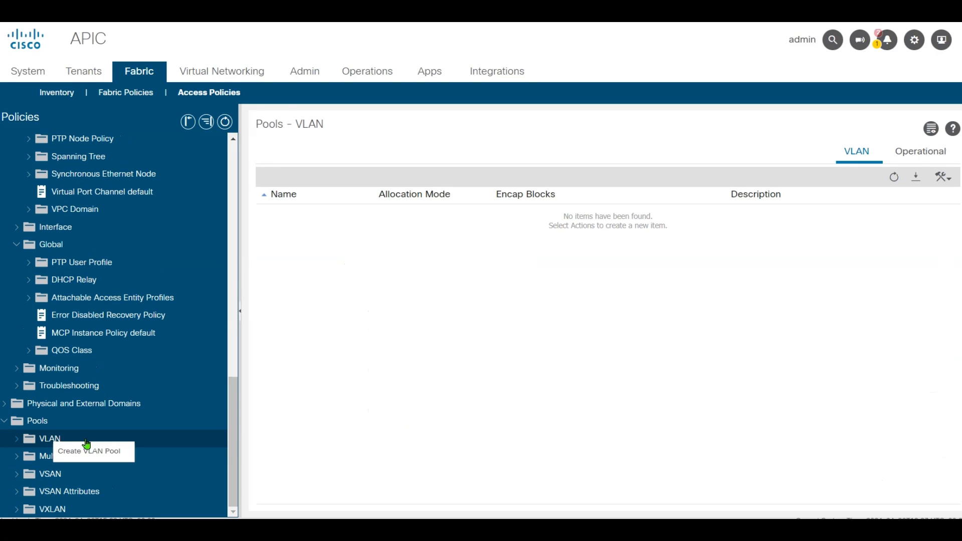
{"action": "right_click", "coordinate": [59, 441]}
{"action": "left_click", "coordinate": [118, 444]}
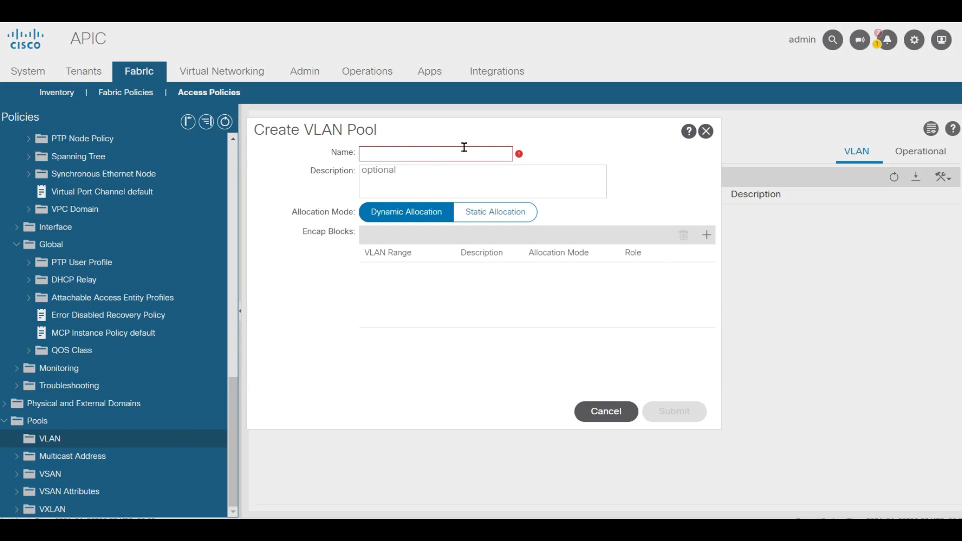
{"action": "left_click", "coordinate": [435, 157]}
{"action": "type", "text": "ACI-VLAN-POOL"}
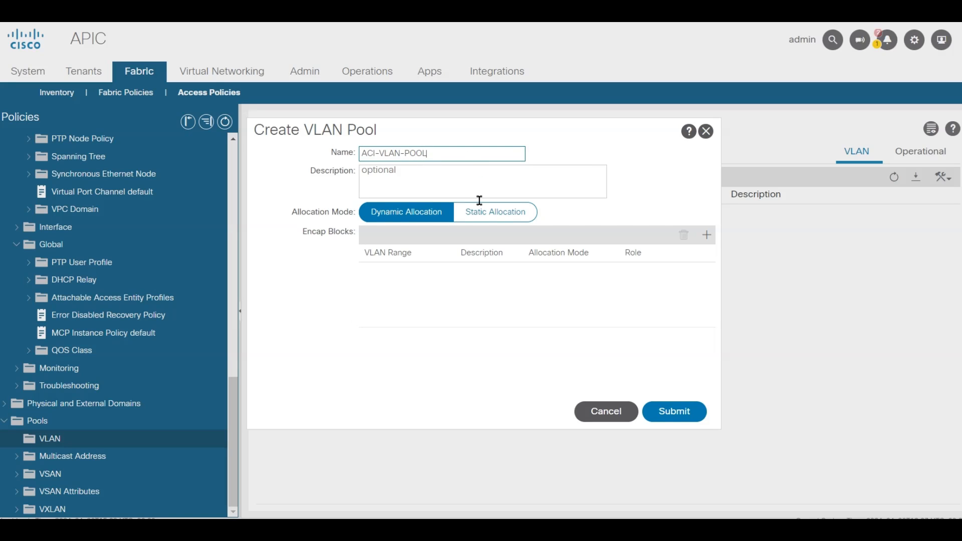
{"action": "left_click", "coordinate": [503, 214]}
- Start an encap block range for the VLAN pool and set its first VLAN to 1
{"action": "left_click", "coordinate": [707, 235]}
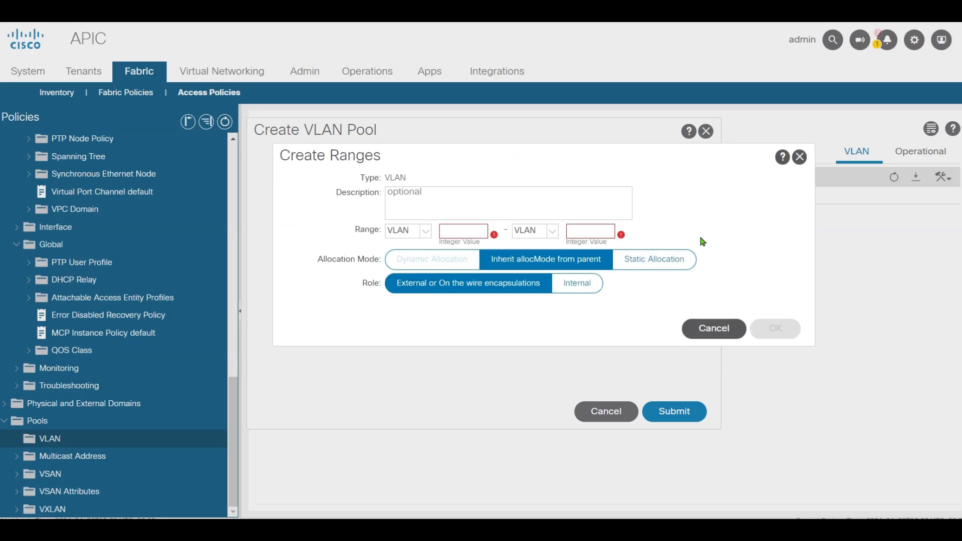
{"action": "left_click", "coordinate": [401, 258]}
{"action": "type", "text": "1"}
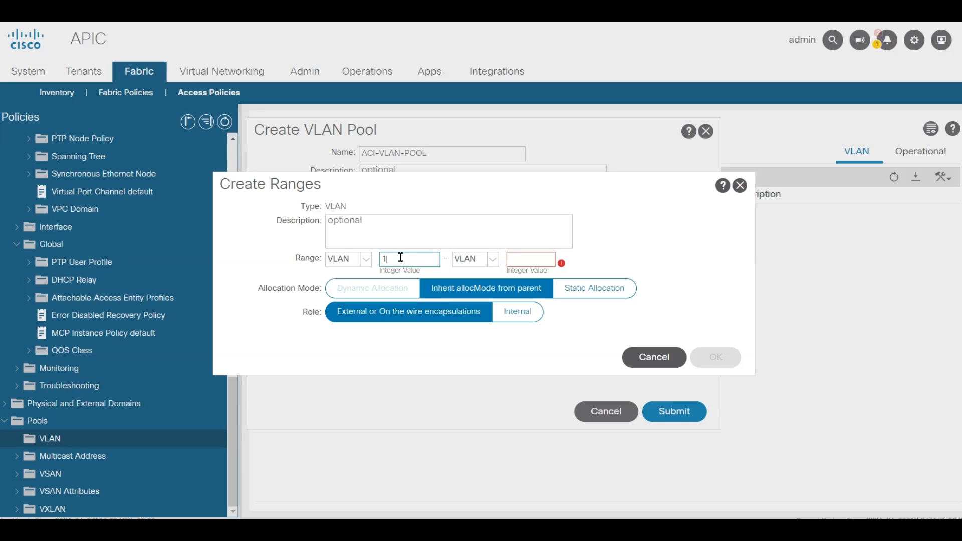
{"action": "key", "text": "Tab"}
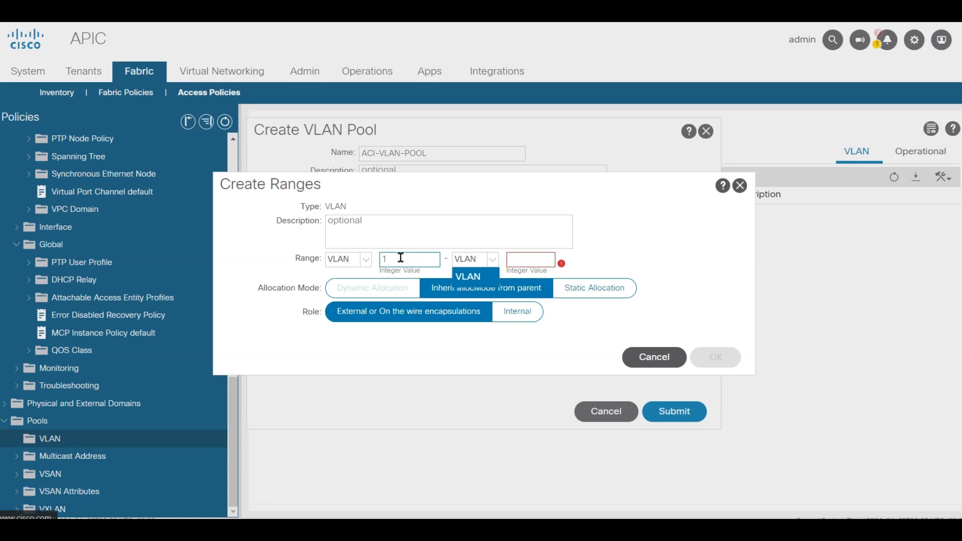
- End the ACI-VLAN-POOL encap range at VLAN 500 with static allocation, and submit the pool
{"action": "left_click", "coordinate": [539, 258]}
{"action": "type", "text": "500"}
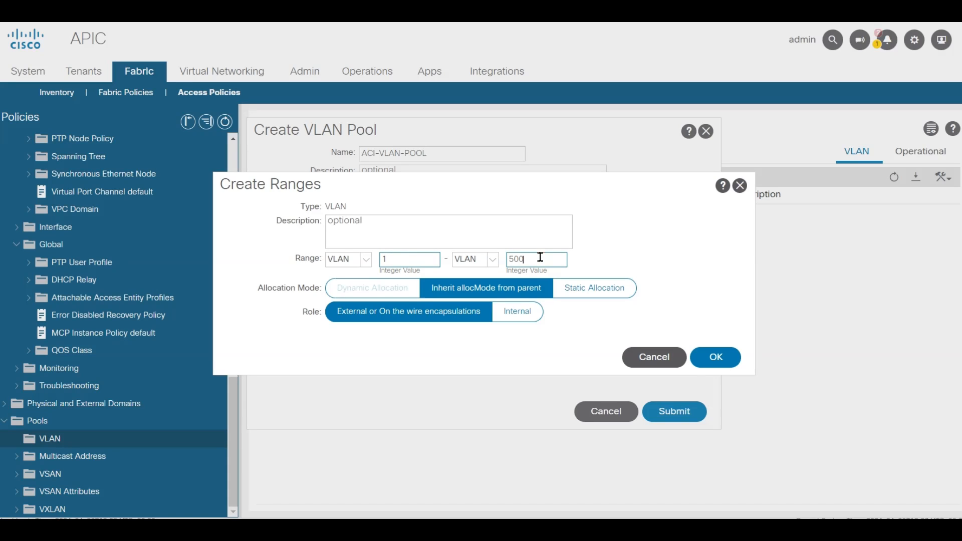
{"action": "left_click", "coordinate": [602, 293]}
{"action": "left_click", "coordinate": [714, 351]}
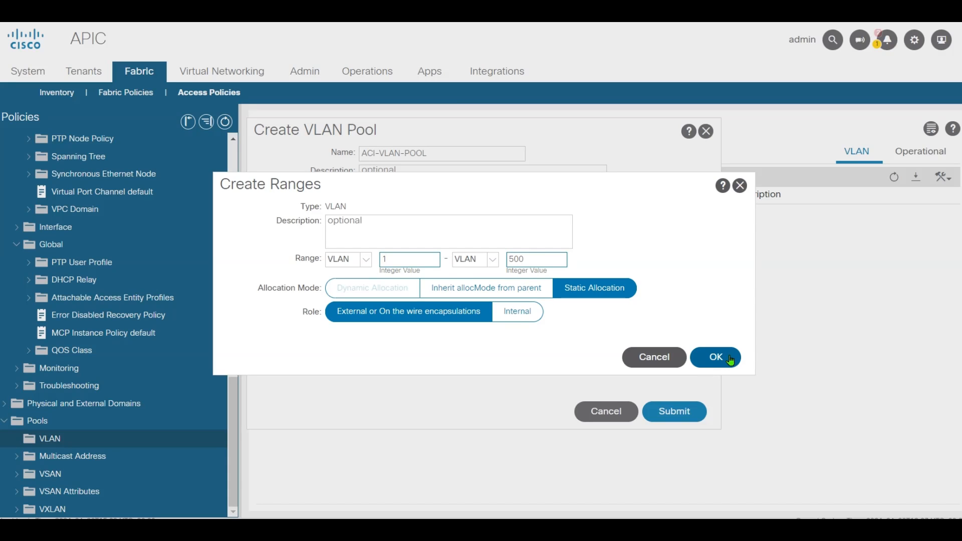
{"action": "left_click", "coordinate": [674, 410]}
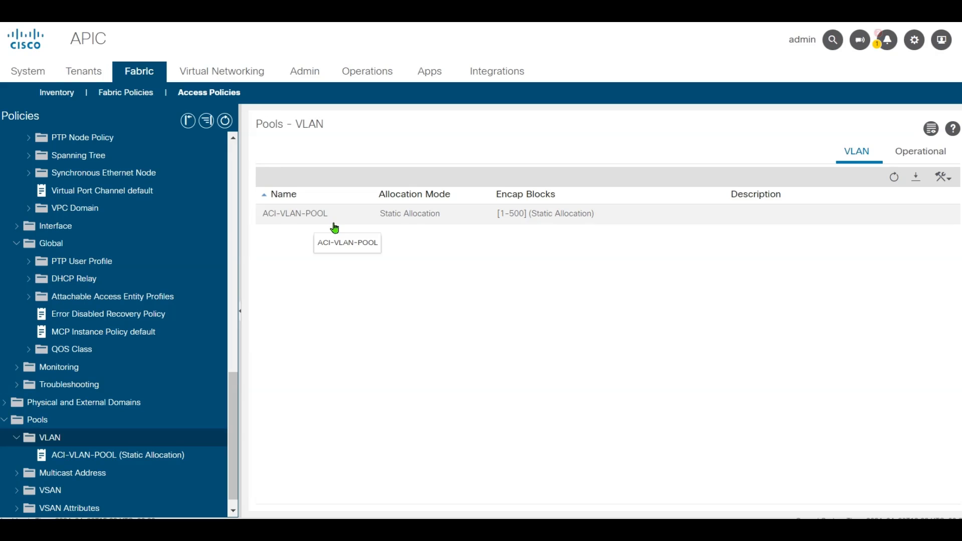
- Start a new VLAN pool named L2-EXT-POOL with static allocation
{"action": "right_click", "coordinate": [64, 436]}
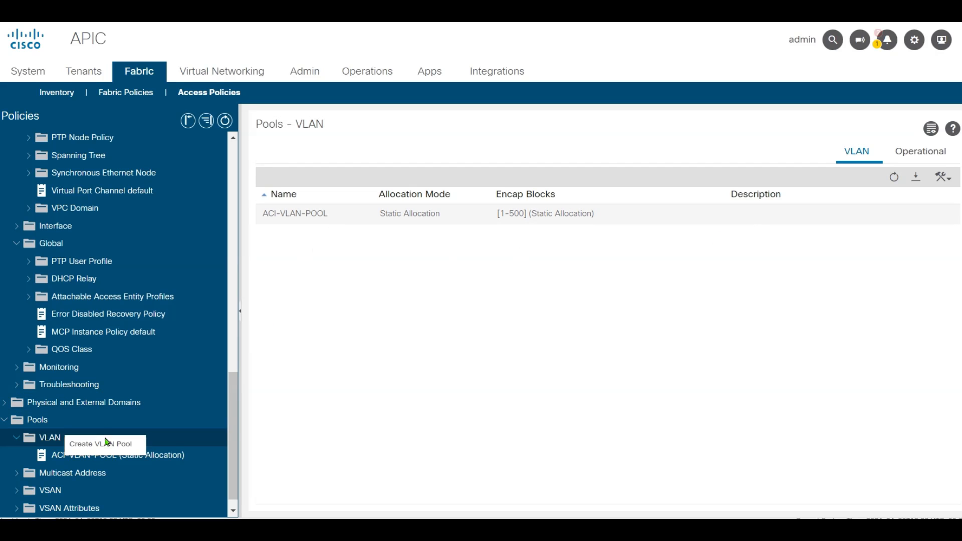
{"action": "left_click", "coordinate": [107, 442]}
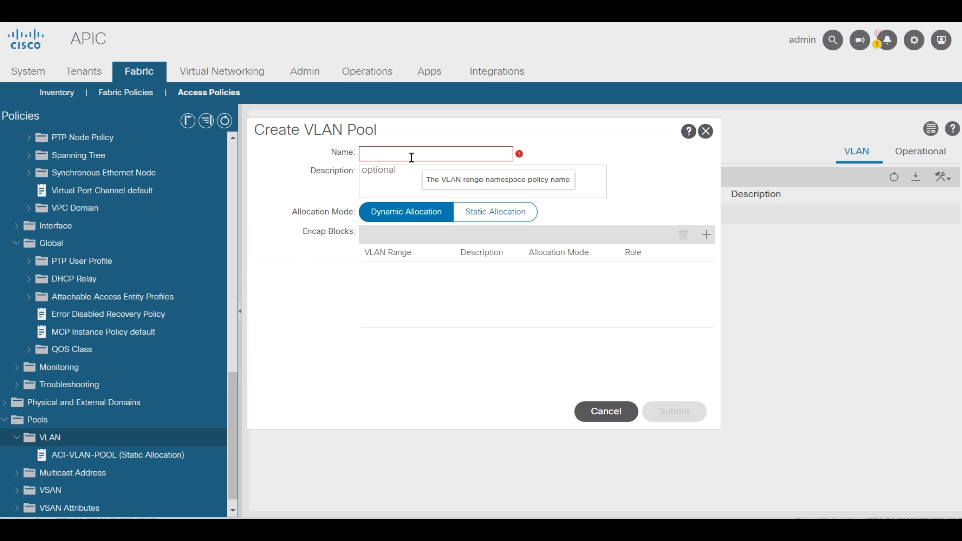
{"action": "type", "text": "L2-EXT-POOL"}
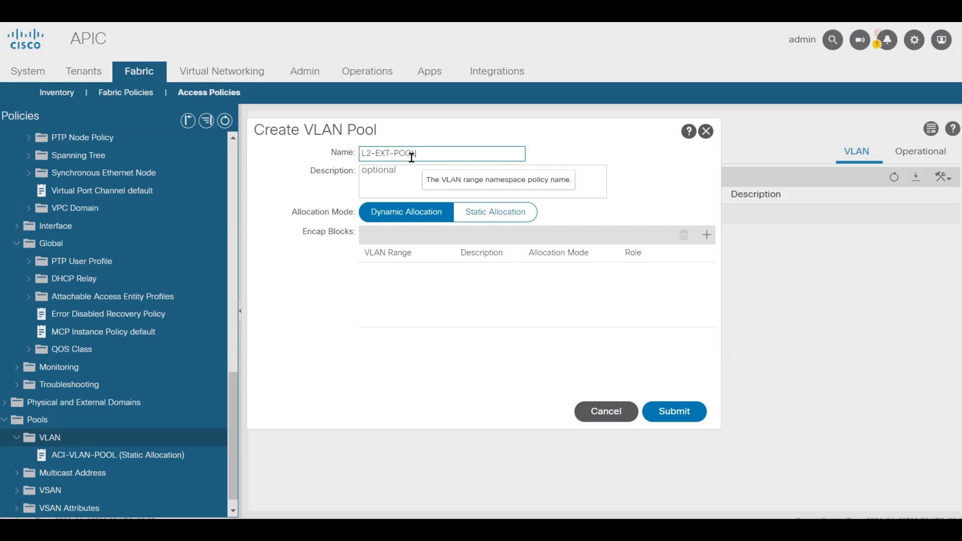
{"action": "left_click", "coordinate": [495, 212]}
- Add the VLAN range 1-500 with static allocation to L2-EXT-POOL and submit the pool
{"action": "left_click", "coordinate": [707, 235]}
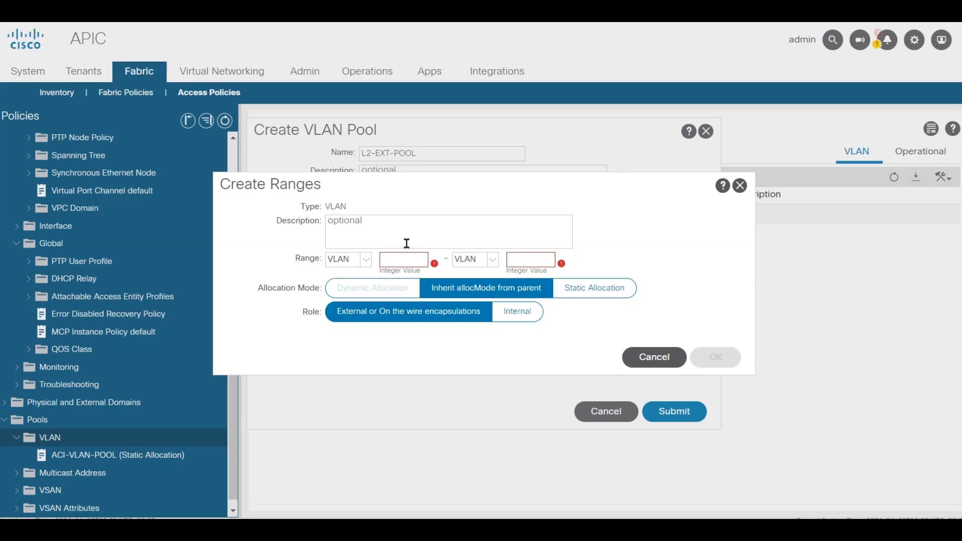
{"action": "type", "text": "1"}
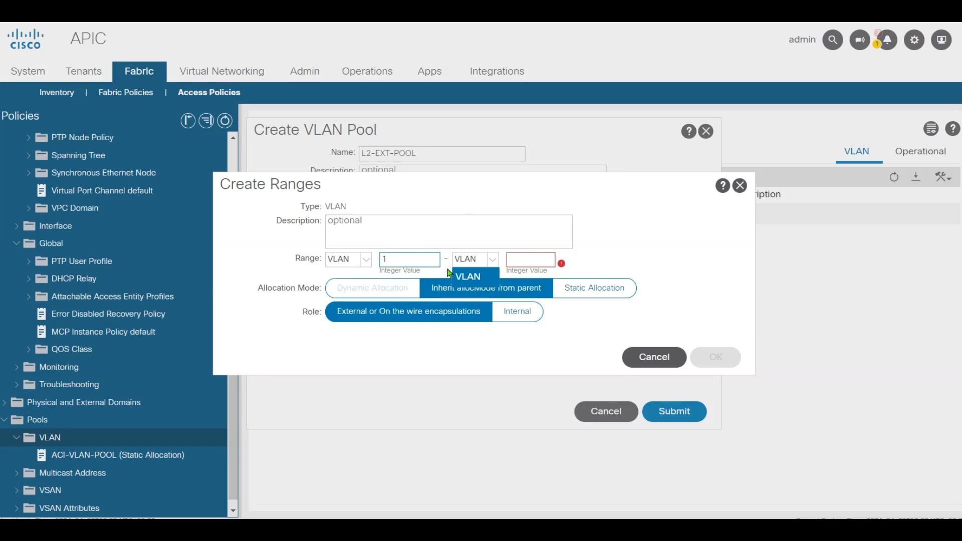
{"action": "left_click", "coordinate": [537, 253]}
{"action": "type", "text": "500"}
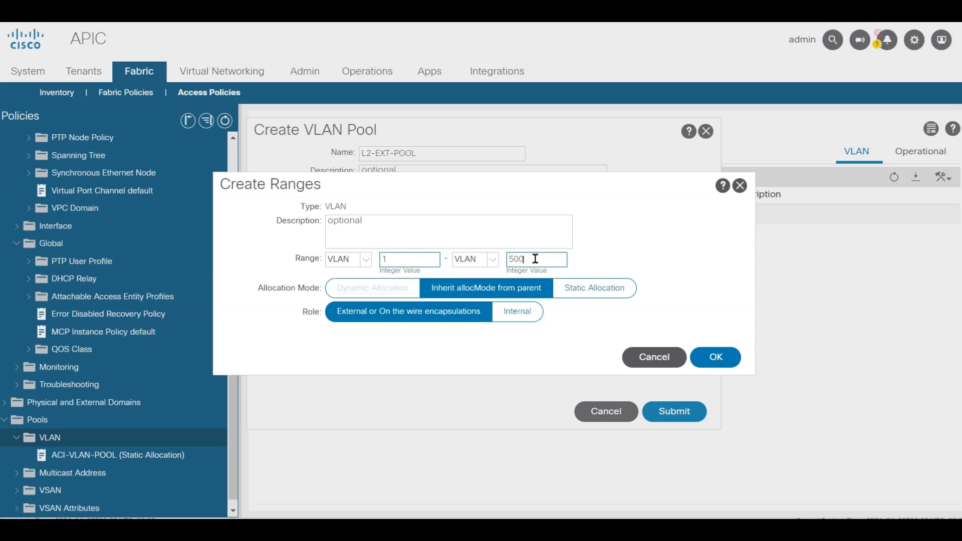
{"action": "left_click", "coordinate": [583, 286]}
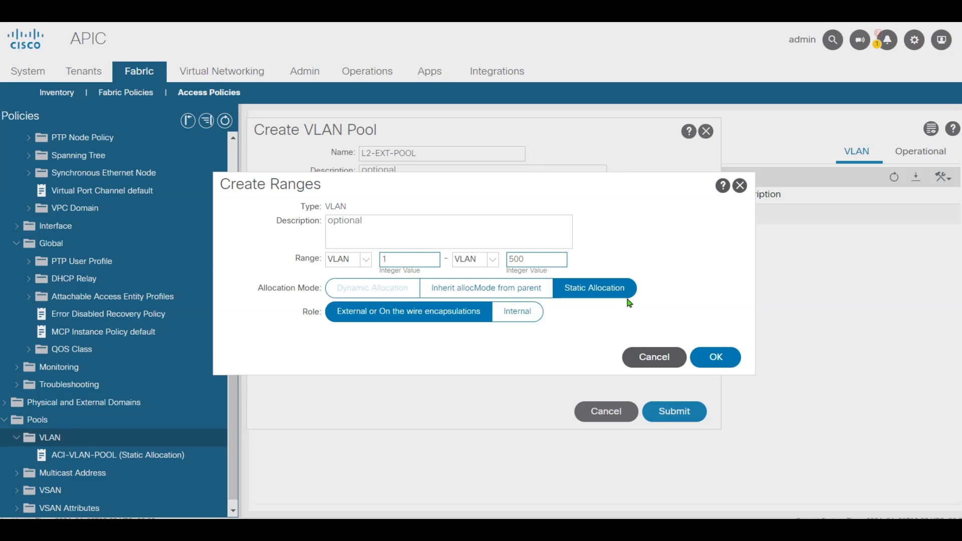
{"action": "left_click", "coordinate": [716, 356]}
{"action": "left_click", "coordinate": [677, 413]}
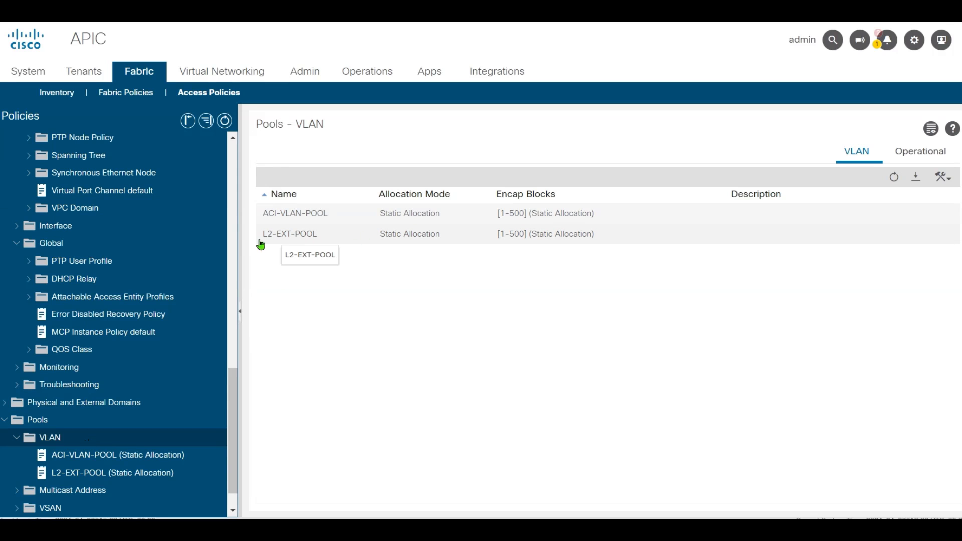
- Start a new VLAN pool named L3-EXT-POOL with static allocation
{"action": "right_click", "coordinate": [72, 440]}
{"action": "left_click", "coordinate": [103, 445]}
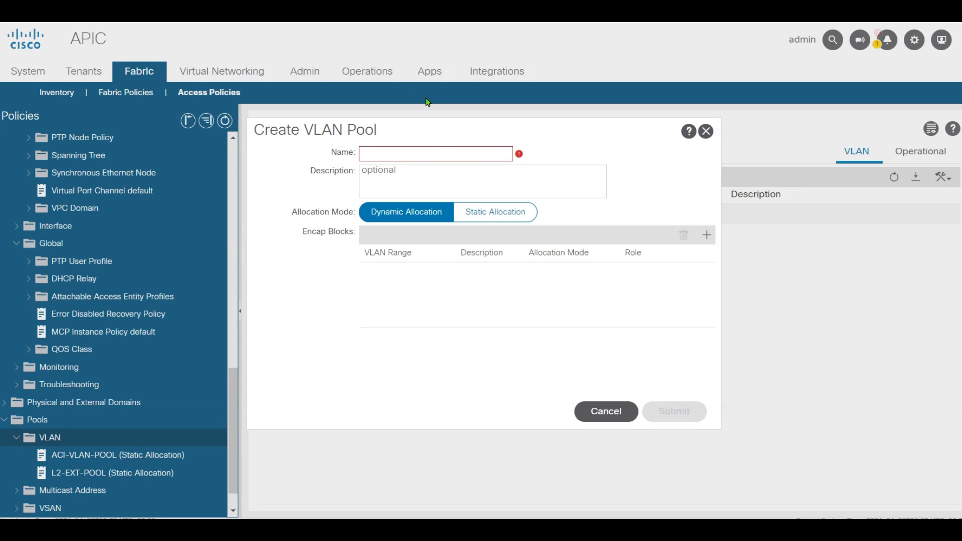
{"action": "type", "text": "L3-EXT-POOL"}
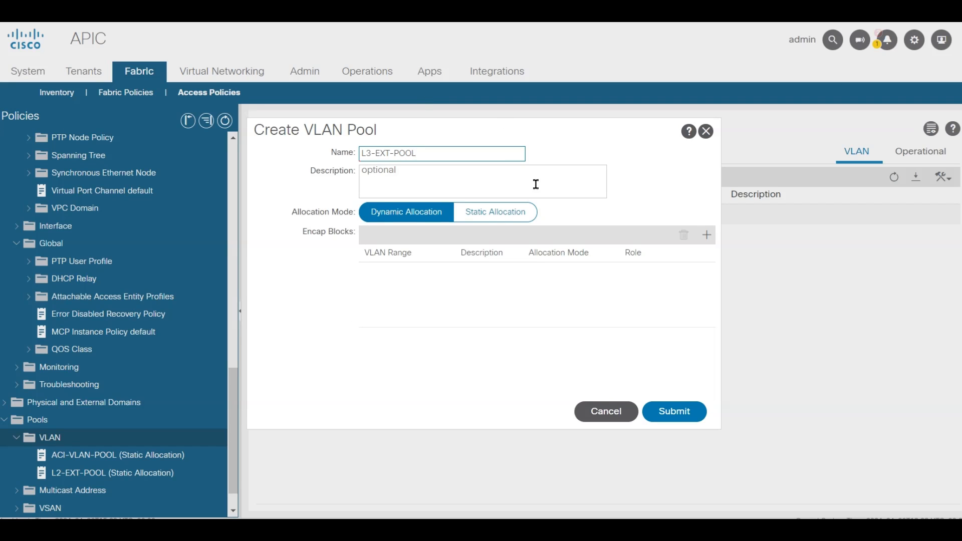
{"action": "left_click", "coordinate": [501, 212]}
- Add the VLAN range 1-500 with static allocation to L3-EXT-POOL and submit the pool
{"action": "left_click", "coordinate": [707, 235]}
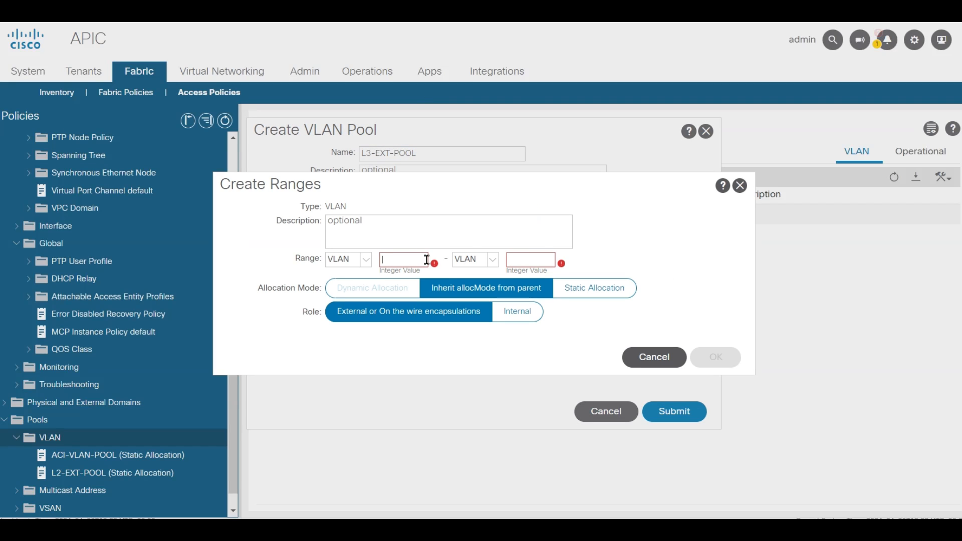
{"action": "type", "text": "1"}
{"action": "left_click", "coordinate": [532, 260]}
{"action": "type", "text": "500"}
{"action": "left_click", "coordinate": [587, 289]}
{"action": "left_click", "coordinate": [712, 360]}
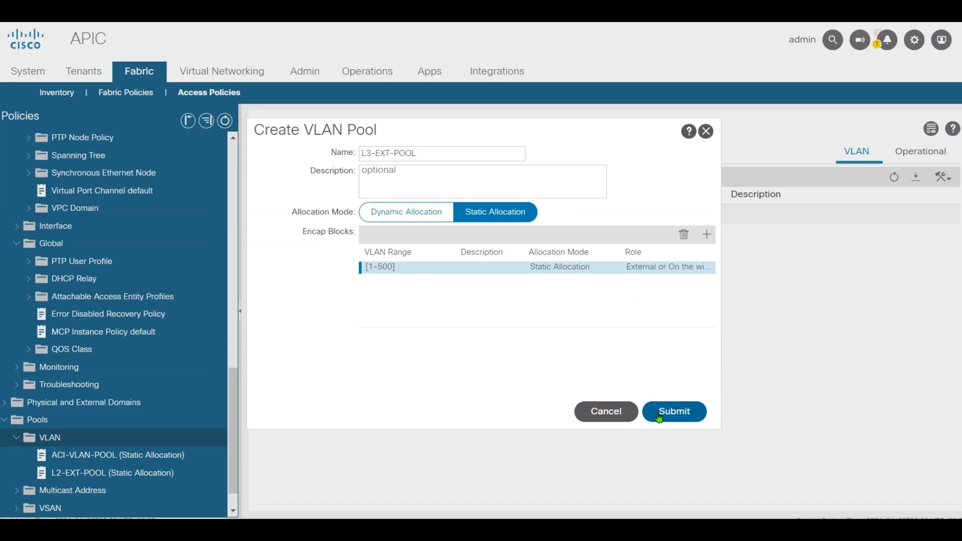
{"action": "left_click", "coordinate": [685, 416]}
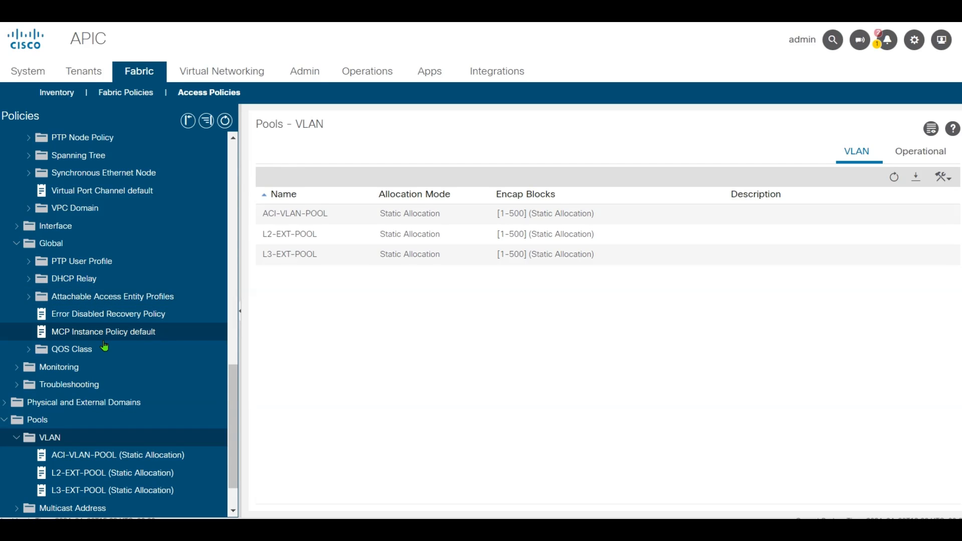
- Start a new physical domain named ACI-PORTS under Physical and External Domains
{"action": "scroll", "coordinate": [105, 351], "scroll_direction": "down", "scroll_amount": 1}
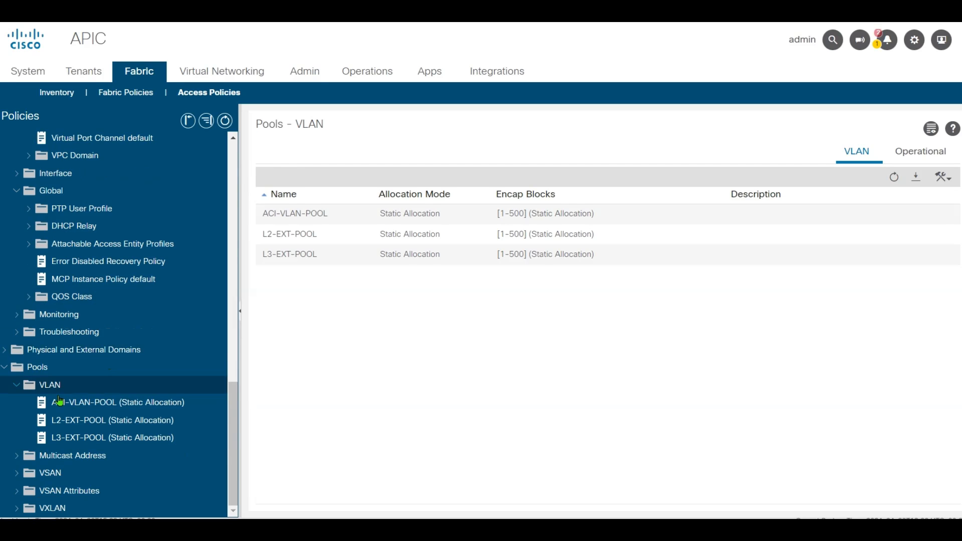
{"action": "left_click", "coordinate": [4, 351]}
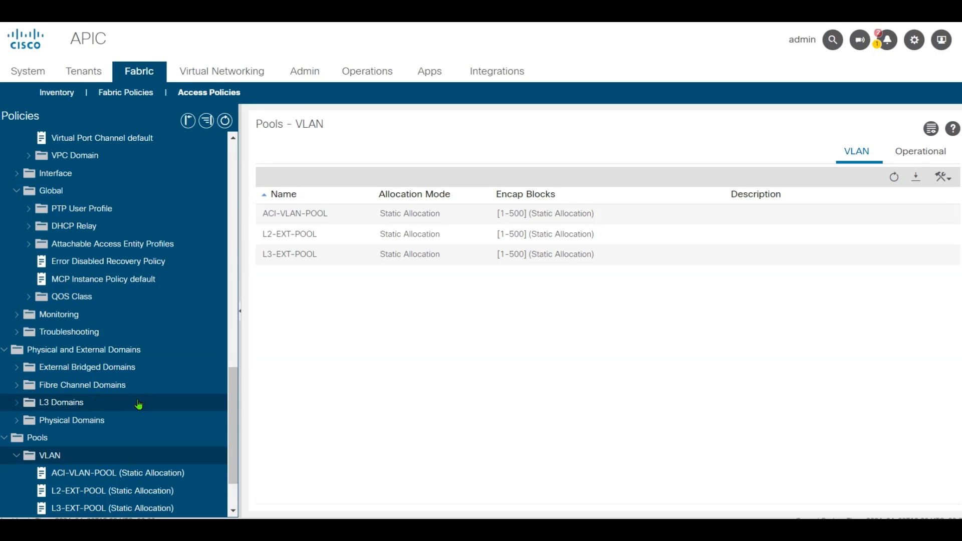
{"action": "left_click", "coordinate": [83, 426]}
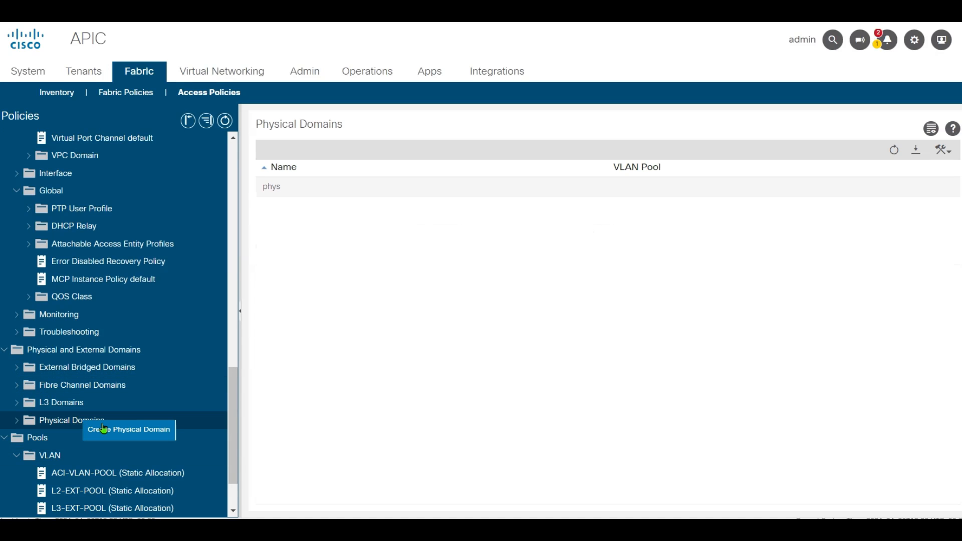
{"action": "left_click", "coordinate": [129, 430]}
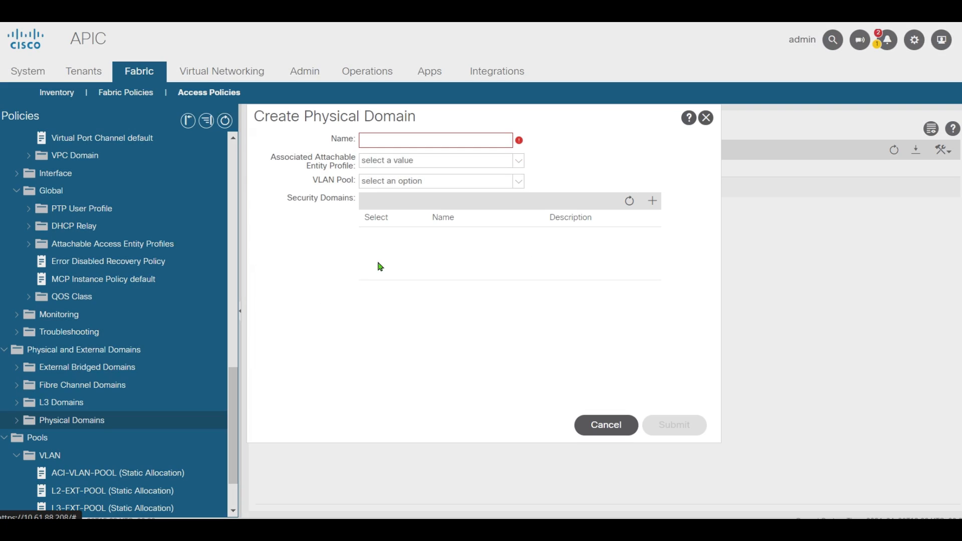
{"action": "left_click", "coordinate": [411, 141]}
{"action": "type", "text": "ACI-PORTS"}
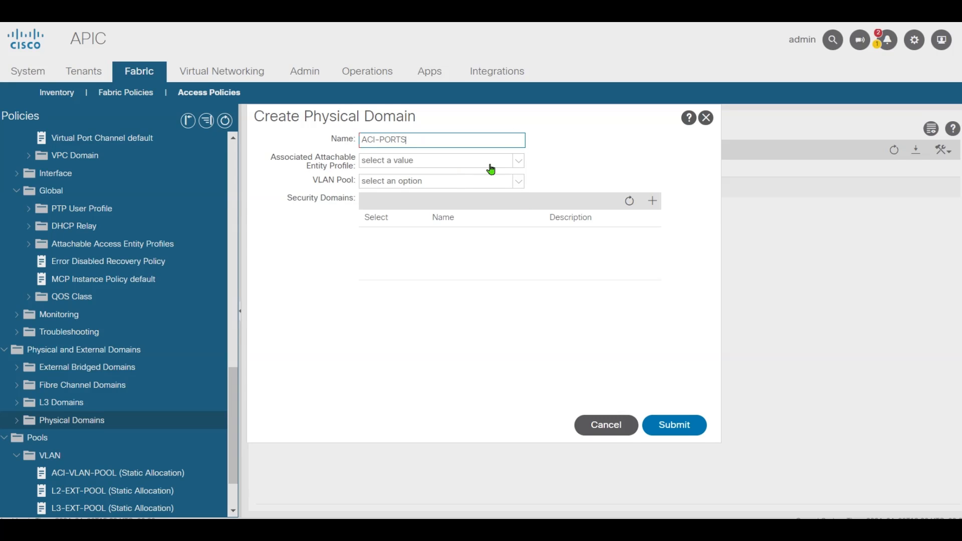
{"action": "left_click", "coordinate": [653, 201]}
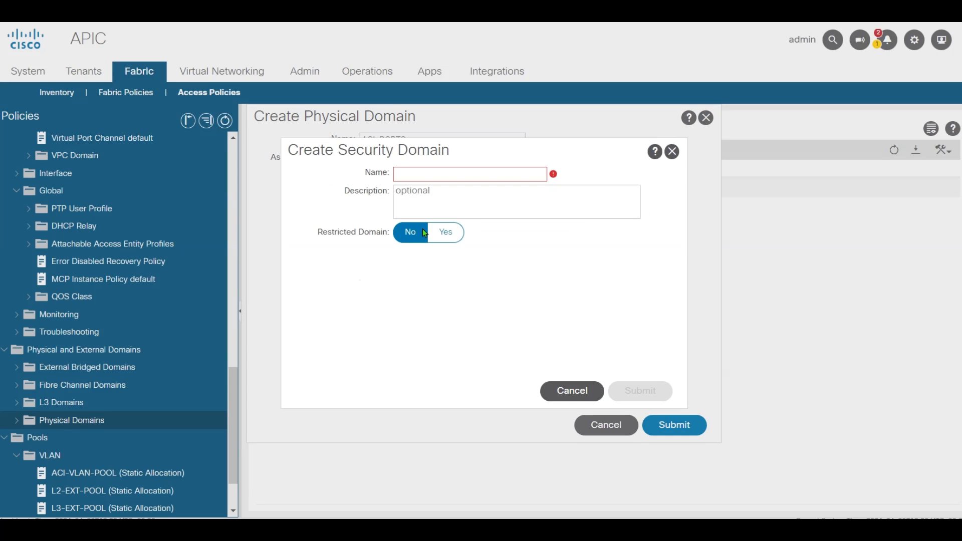
{"action": "left_click", "coordinate": [572, 393]}
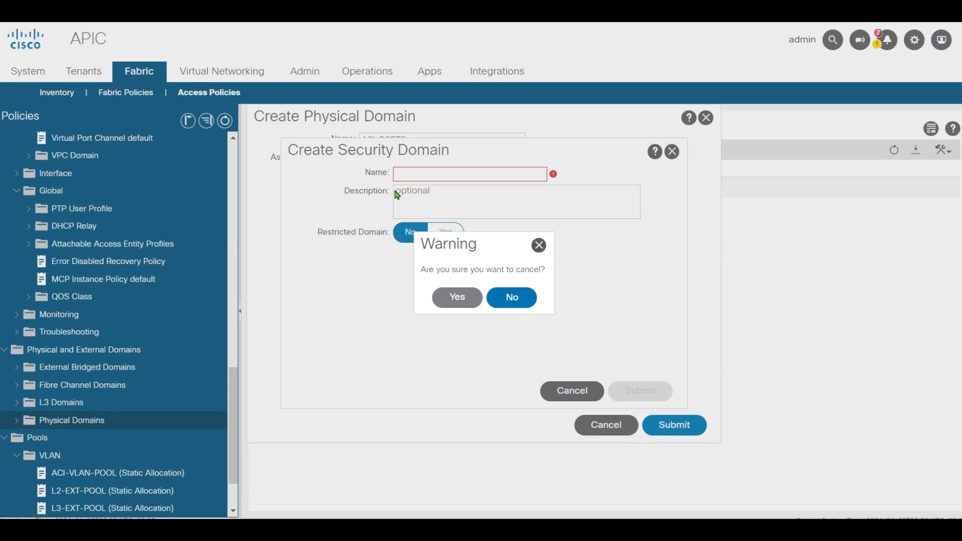
{"action": "left_click", "coordinate": [475, 300]}
- Assign ACI-VLAN-POOL to the ACI-PORTS physical domain and submit it
{"action": "left_click", "coordinate": [405, 181]}
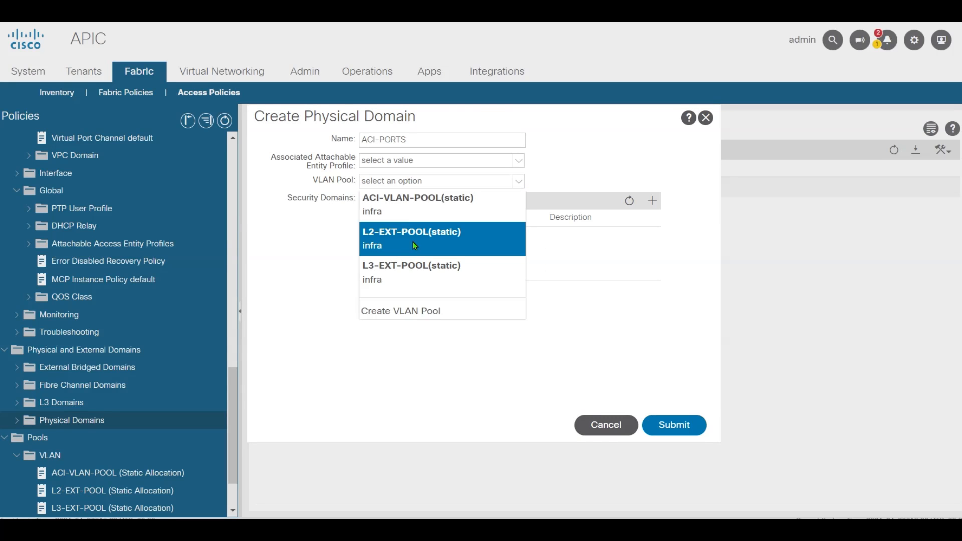
{"action": "left_click", "coordinate": [412, 206]}
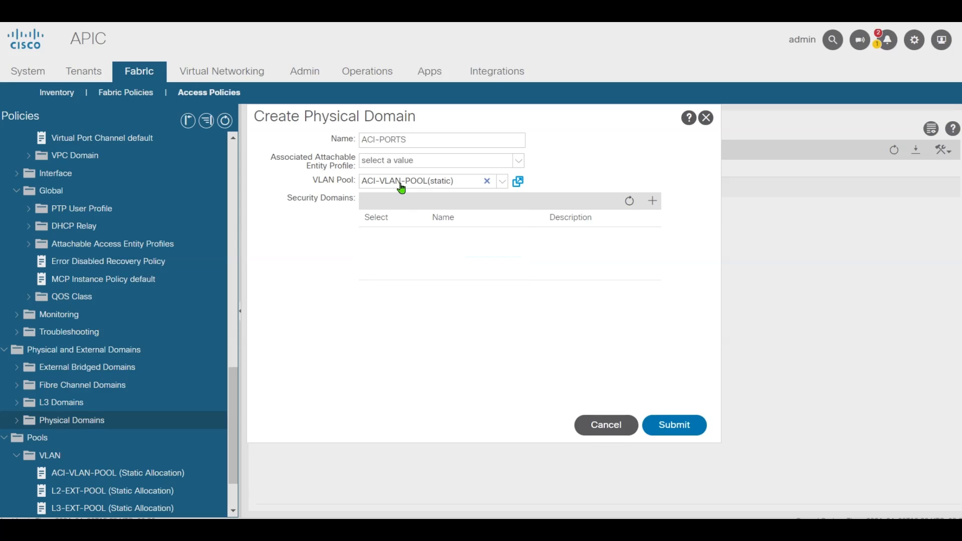
{"action": "left_click", "coordinate": [651, 429]}
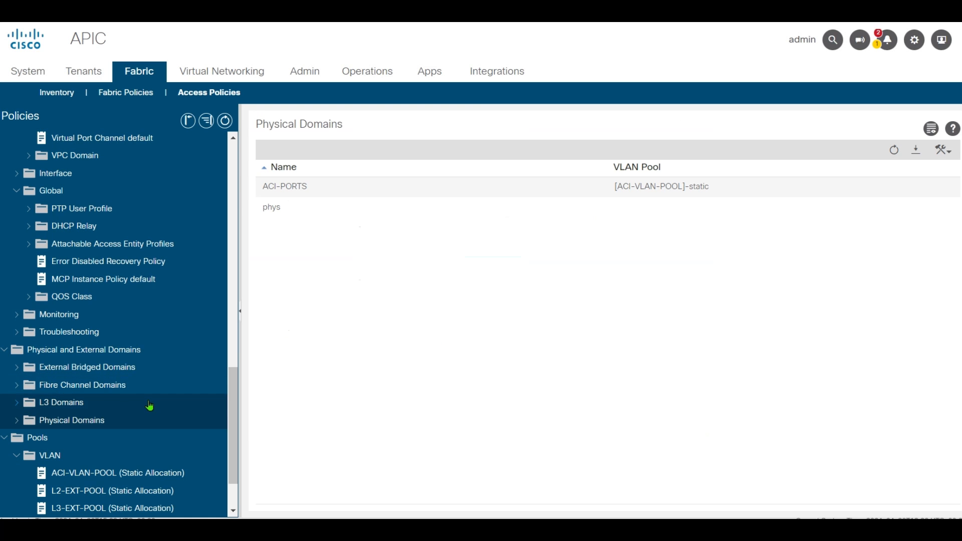
- Create a Layer 2 domain under External Bridged Domains named L2-EXT-PORTS that uses the VLAN pool L2-EXT-POOL
{"action": "left_click", "coordinate": [104, 369]}
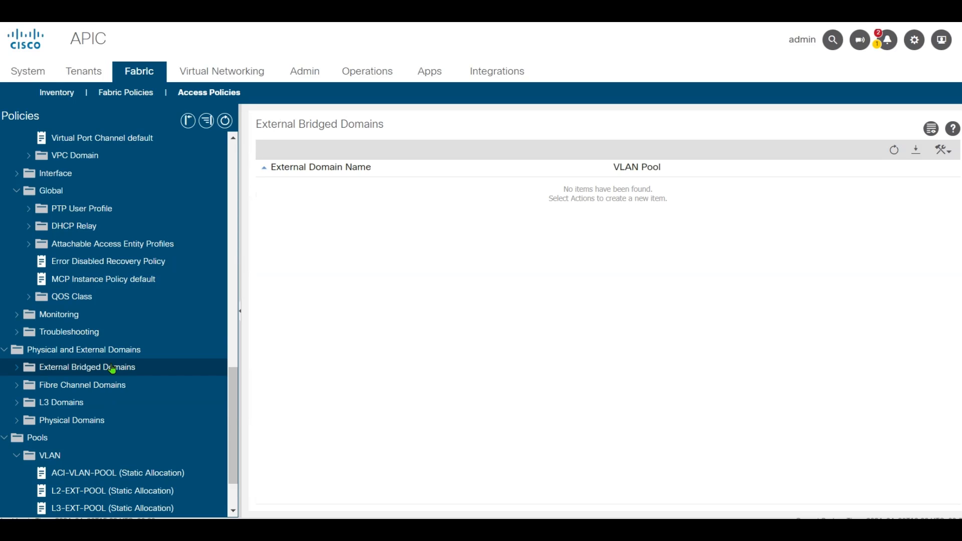
{"action": "right_click", "coordinate": [69, 367]}
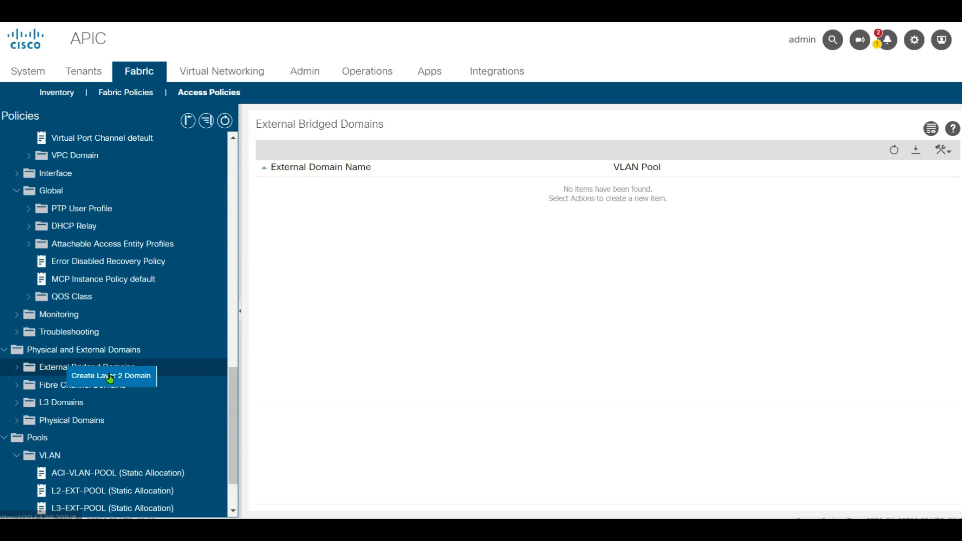
{"action": "left_click", "coordinate": [111, 376]}
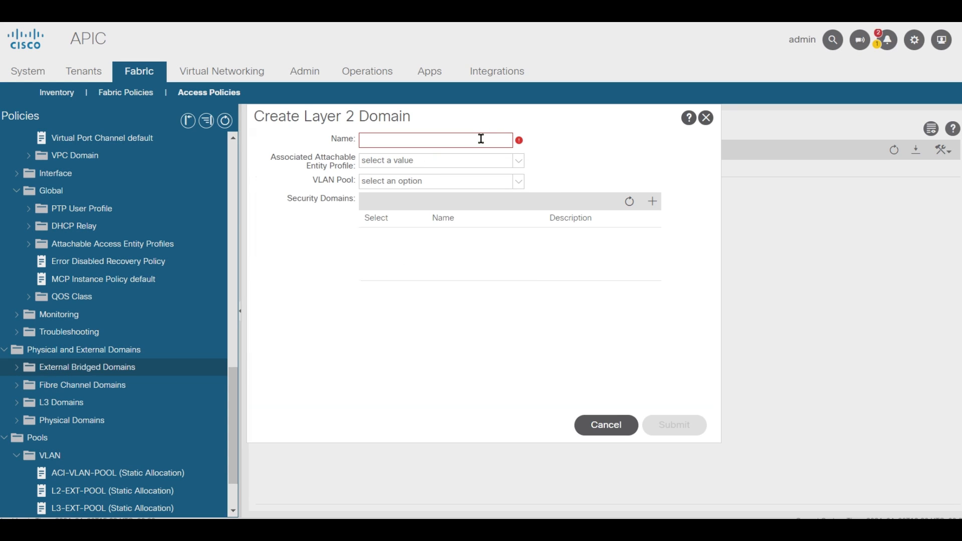
{"action": "type", "text": "L2-EXT-P"}
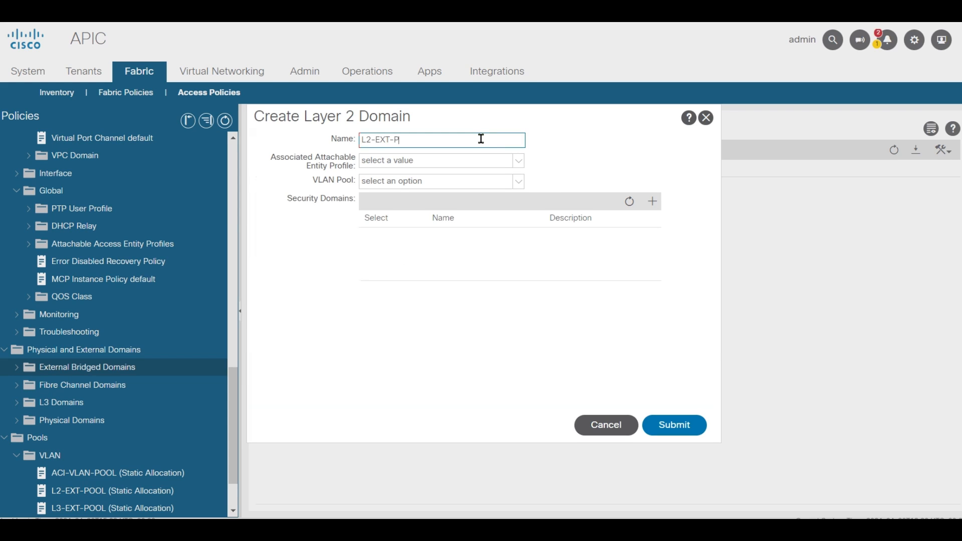
{"action": "type", "text": "ORTS"}
{"action": "left_click", "coordinate": [436, 182]}
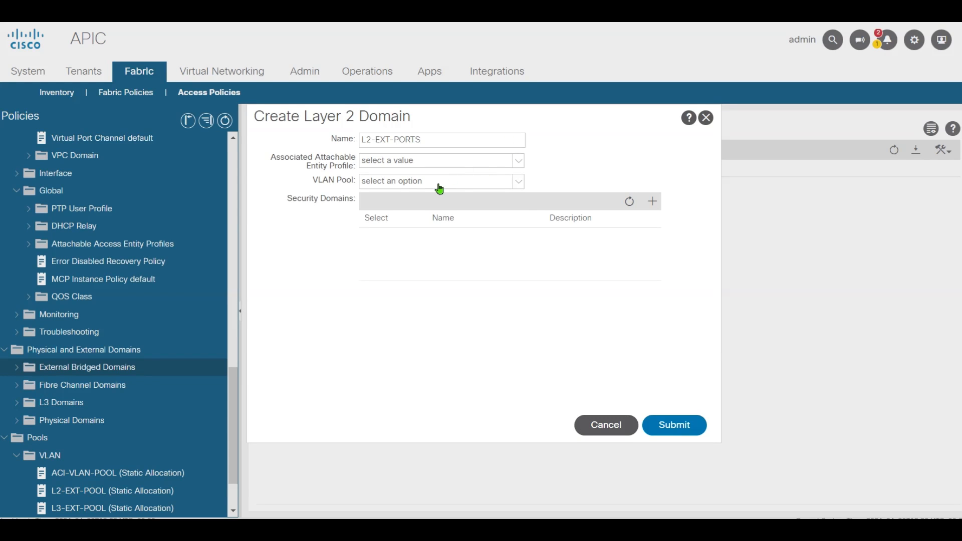
{"action": "left_click", "coordinate": [404, 245]}
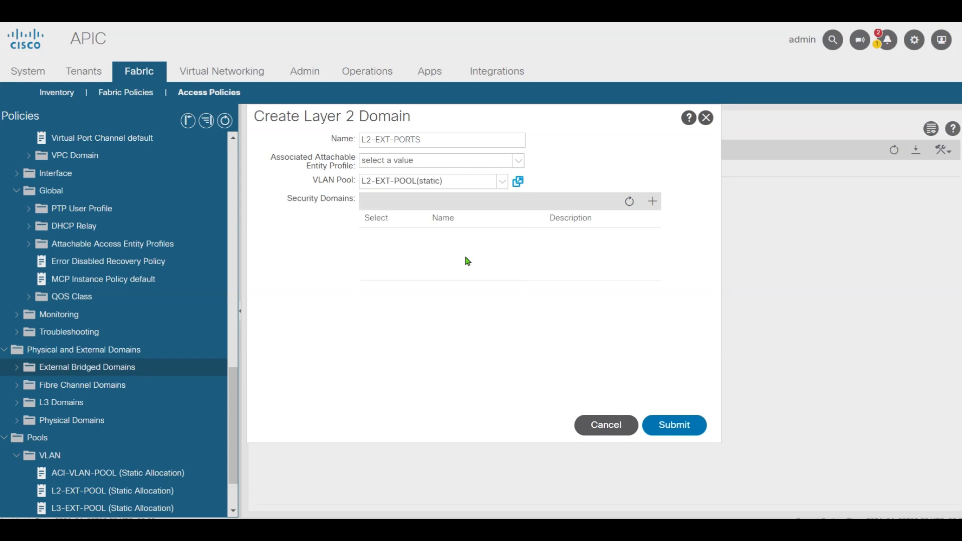
{"action": "left_click", "coordinate": [673, 425]}
- Create an L3 domain named L3-EXT-PORT that uses the VLAN pool L3-EXT-POOL and submit it
{"action": "left_click", "coordinate": [46, 399]}
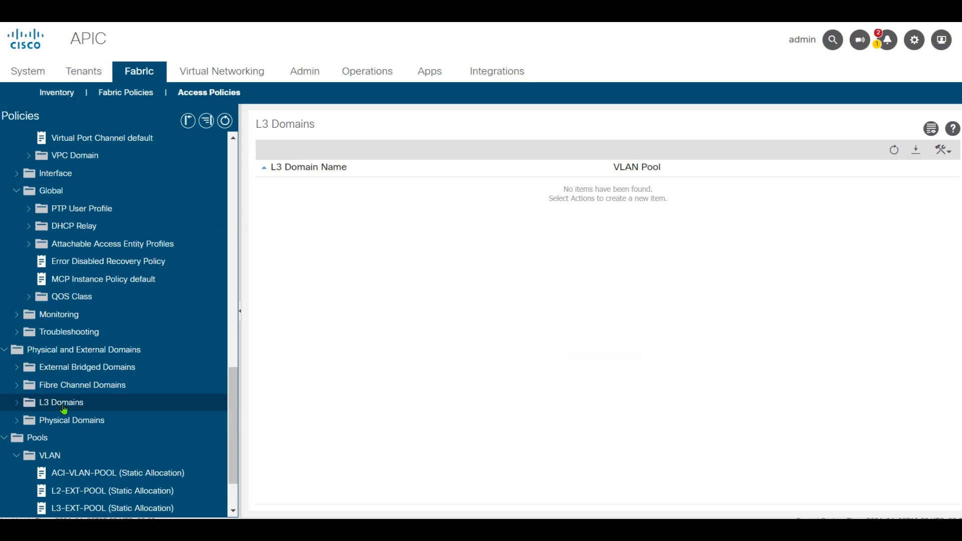
{"action": "right_click", "coordinate": [63, 405]}
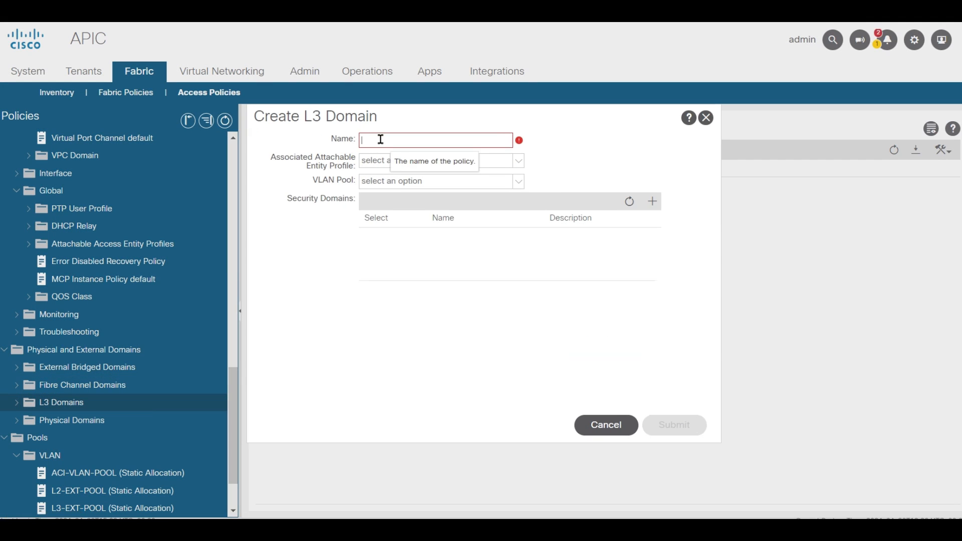
{"action": "type", "text": "L2"}
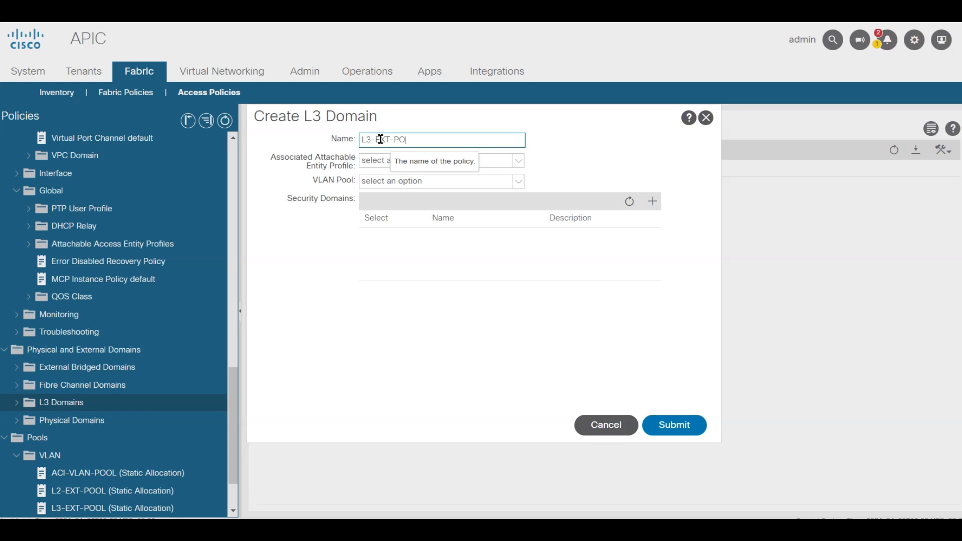
{"action": "left_click", "coordinate": [441, 182]}
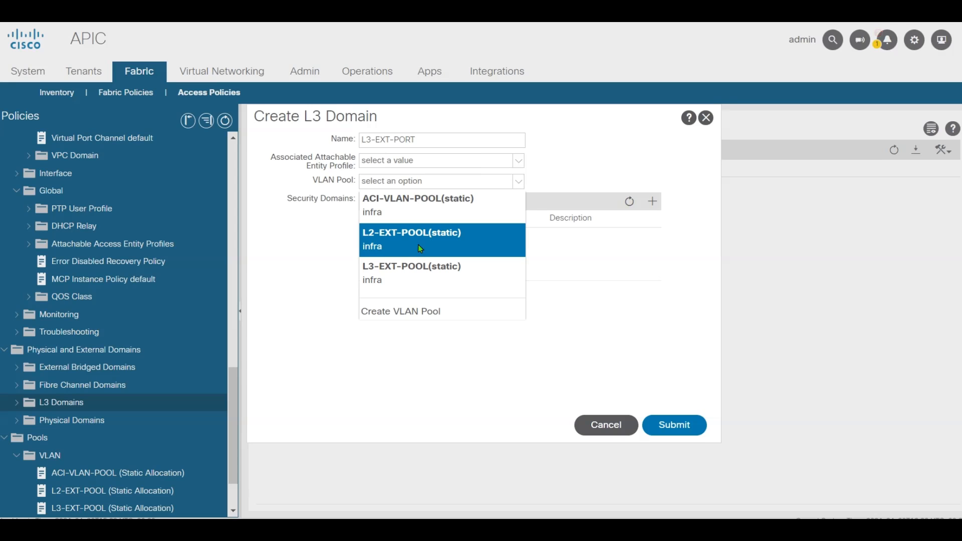
{"action": "left_click", "coordinate": [419, 275]}
{"action": "left_click", "coordinate": [676, 425]}
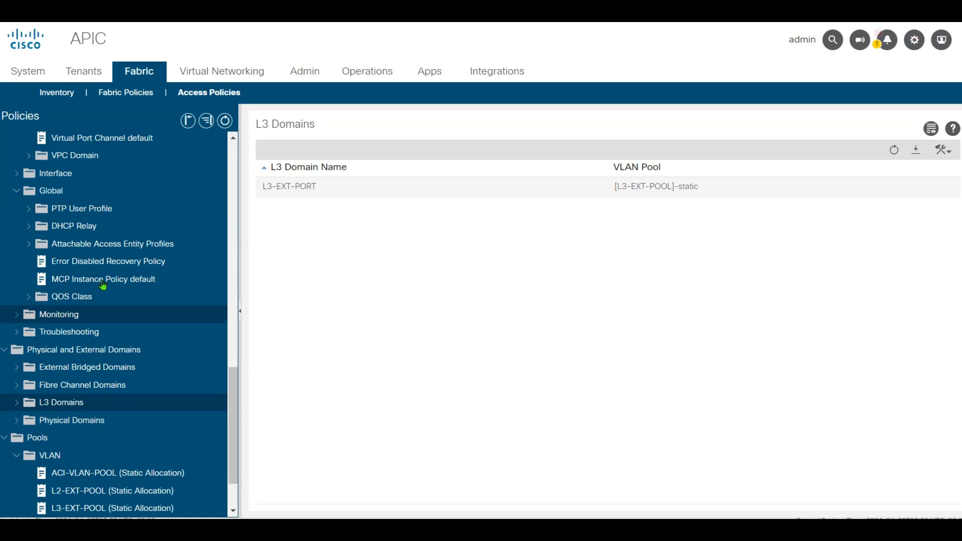
- Start a new Attachable Access Entity Profile under the global policies and name it AAEP-ACI
{"action": "scroll", "coordinate": [70, 203], "scroll_direction": "up", "scroll_amount": 5}
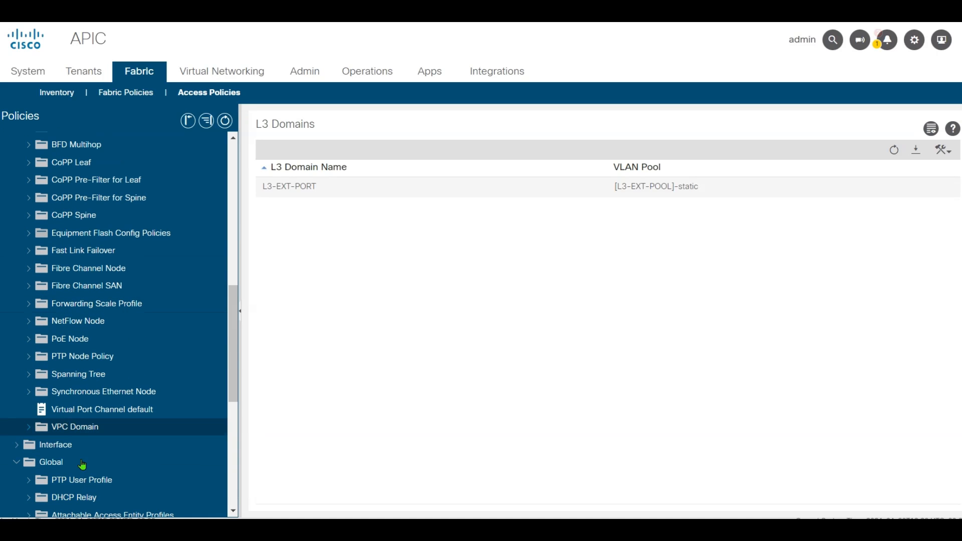
{"action": "scroll", "coordinate": [76, 201], "scroll_direction": "down", "scroll_amount": 1}
{"action": "scroll", "coordinate": [112, 328], "scroll_direction": "up", "scroll_amount": 3}
{"action": "scroll", "coordinate": [113, 328], "scroll_direction": "down", "scroll_amount": 5}
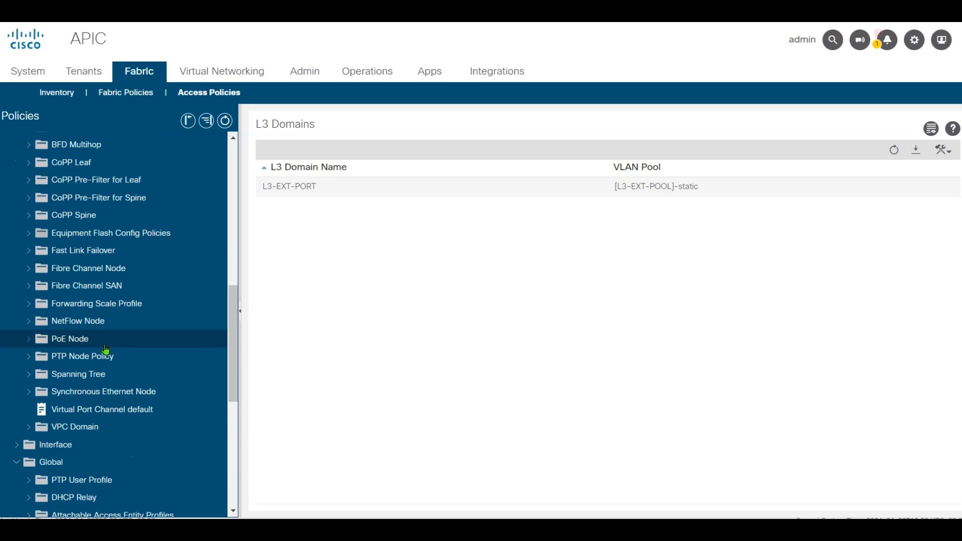
{"action": "scroll", "coordinate": [74, 392], "scroll_direction": "up", "scroll_amount": 7}
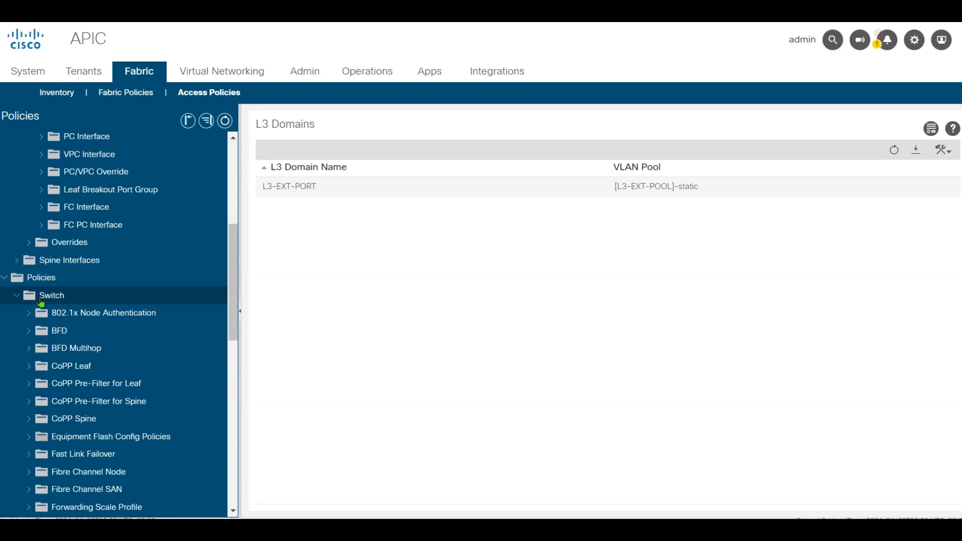
{"action": "scroll", "coordinate": [77, 411], "scroll_direction": "down", "scroll_amount": 6}
{"action": "scroll", "coordinate": [84, 440], "scroll_direction": "down", "scroll_amount": 2}
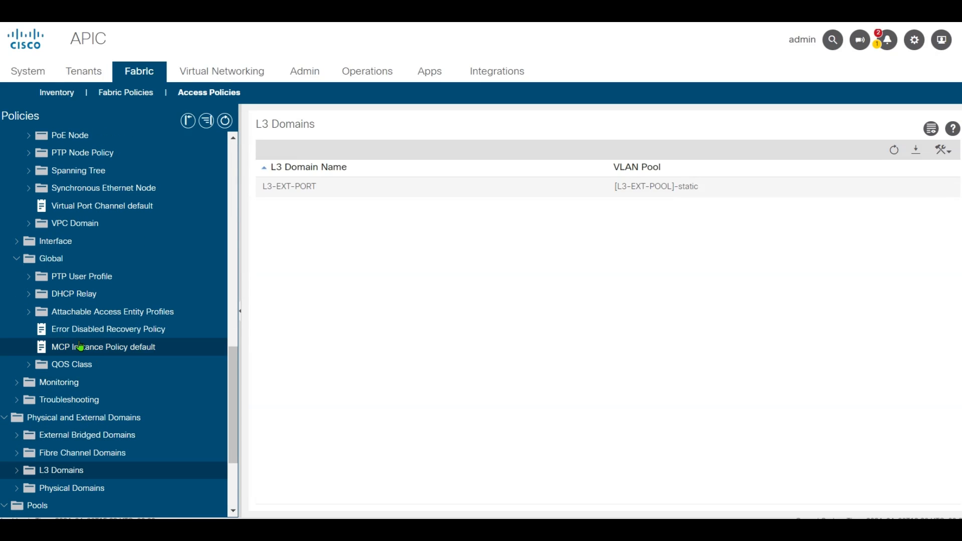
{"action": "left_click", "coordinate": [114, 313]}
{"action": "right_click", "coordinate": [114, 316]}
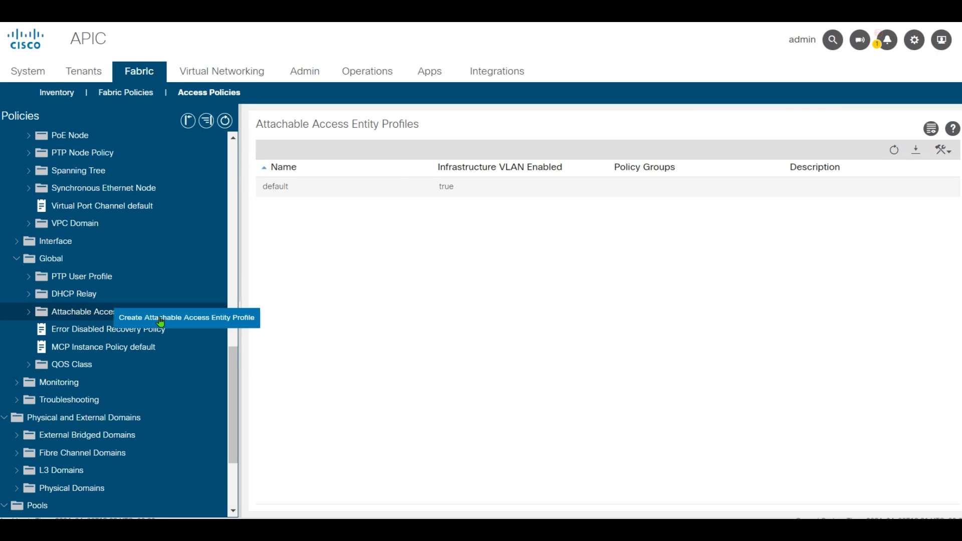
{"action": "left_click", "coordinate": [160, 321]}
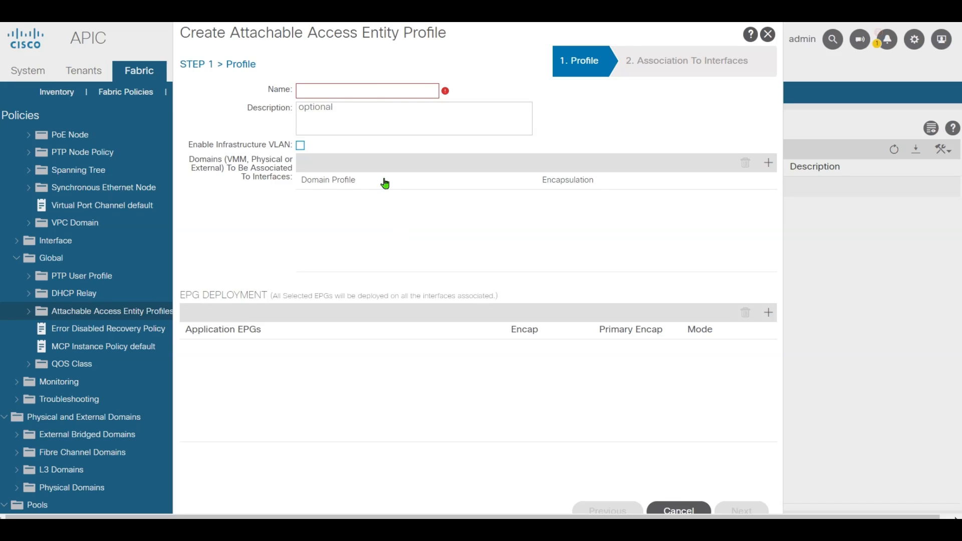
{"action": "left_click", "coordinate": [357, 93]}
{"action": "type", "text": "AAEP-A"}
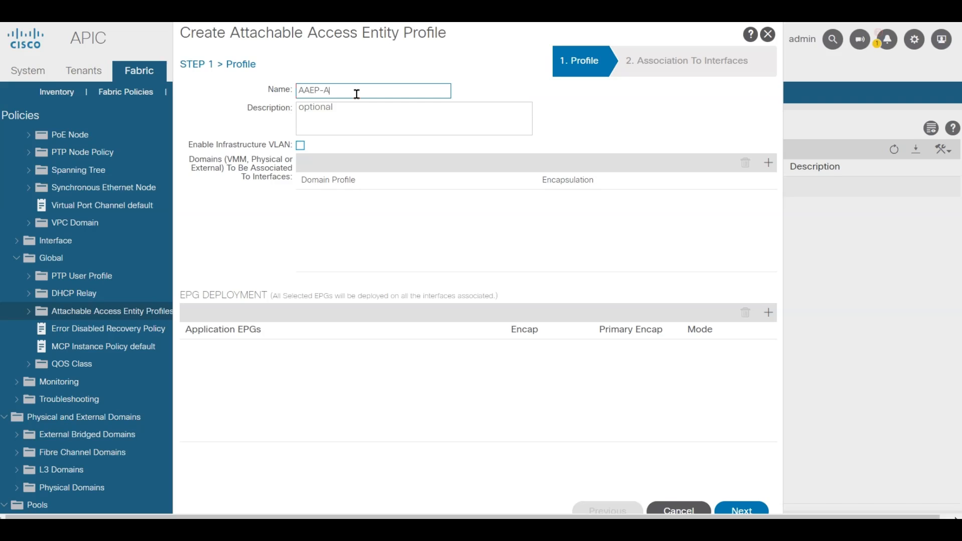
{"action": "type", "text": "CI"}
{"action": "key", "text": "Tab"}
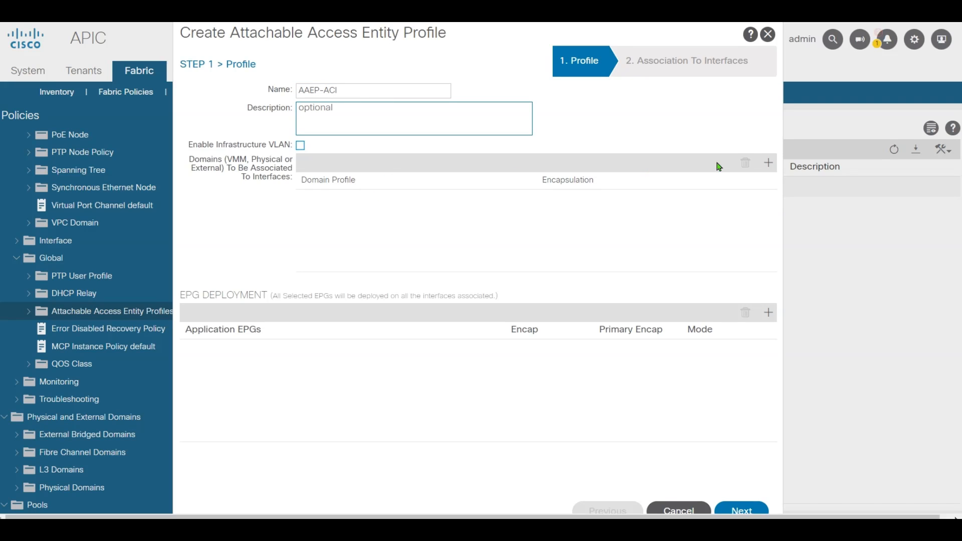
- Associate the ACI-PORTS physical domain with AAEP-ACI and proceed to the interface association
{"action": "left_click", "coordinate": [769, 162]}
{"action": "left_click", "coordinate": [519, 196]}
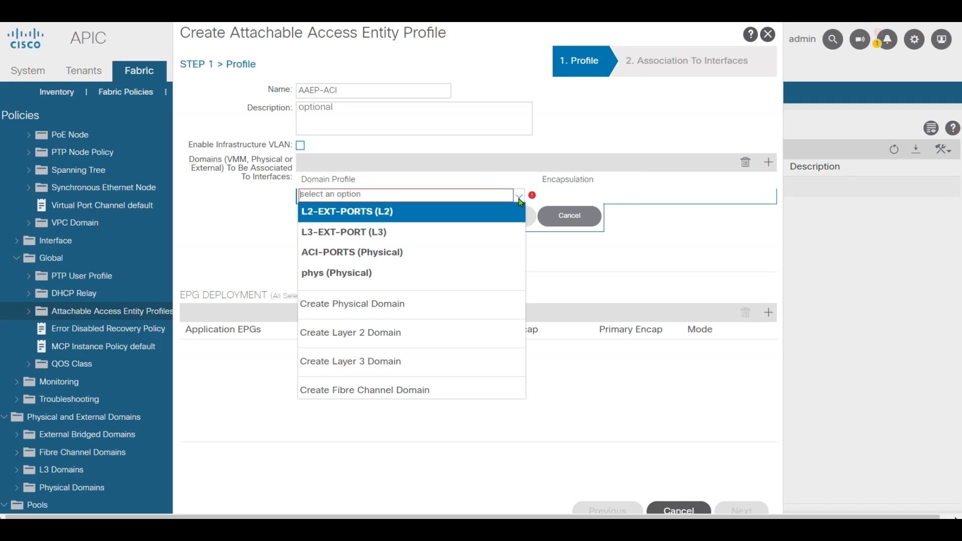
{"action": "left_click", "coordinate": [374, 252]}
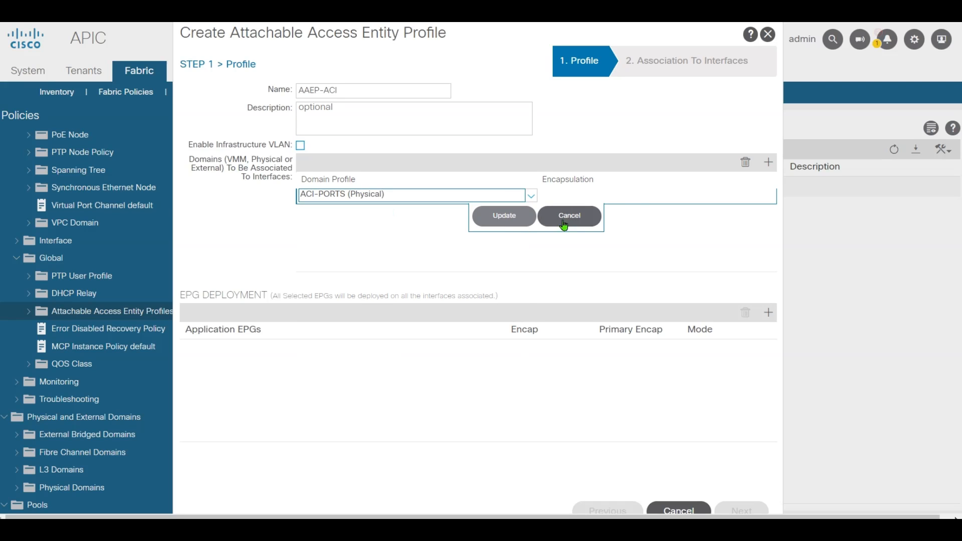
{"action": "left_click", "coordinate": [503, 221]}
{"action": "left_click", "coordinate": [735, 511]}
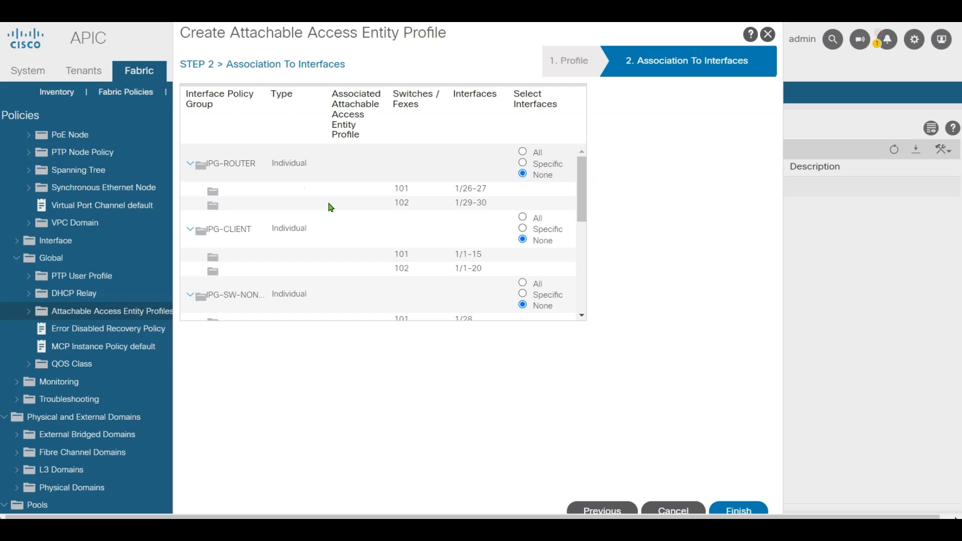
- Associate all interfaces of the IPG-CLIENT and IPG-SERVER policy groups with AAEP-ACI and finish the profile
{"action": "scroll", "coordinate": [326, 213], "scroll_direction": "down", "scroll_amount": 1}
{"action": "scroll", "coordinate": [321, 216], "scroll_direction": "up", "scroll_amount": 1}
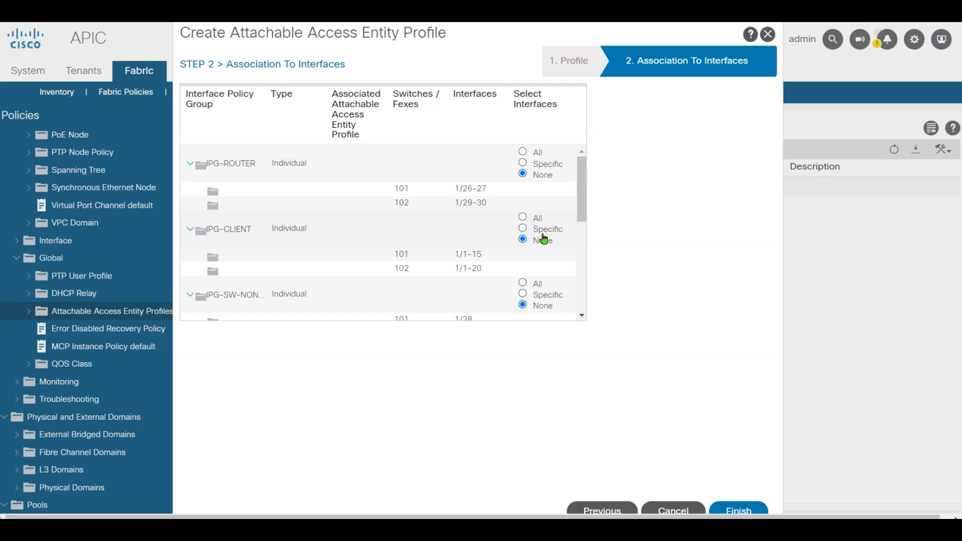
{"action": "left_click", "coordinate": [522, 241]}
{"action": "left_click", "coordinate": [522, 217]}
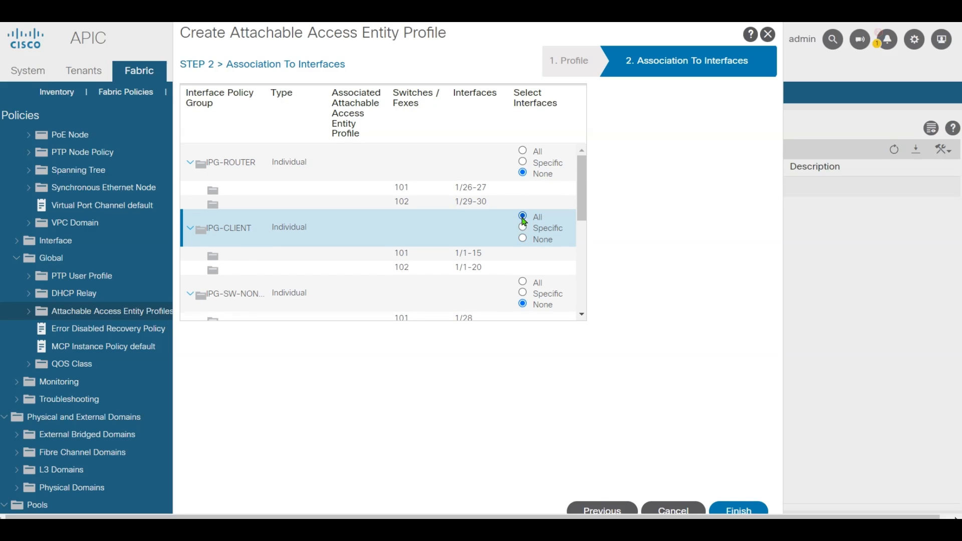
{"action": "scroll", "coordinate": [455, 264], "scroll_direction": "down", "scroll_amount": 1}
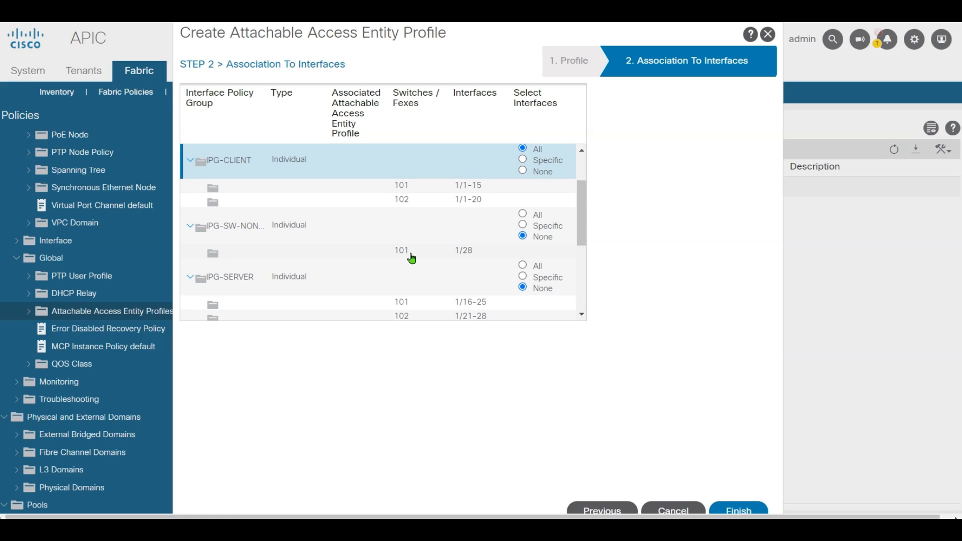
{"action": "left_click", "coordinate": [529, 269]}
{"action": "left_click", "coordinate": [526, 266]}
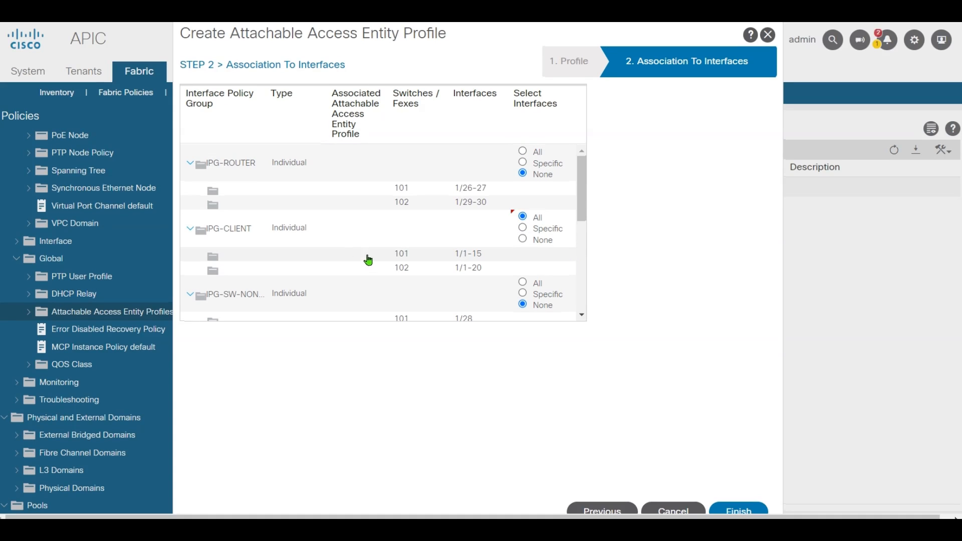
{"action": "scroll", "coordinate": [494, 261], "scroll_direction": "down", "scroll_amount": 1}
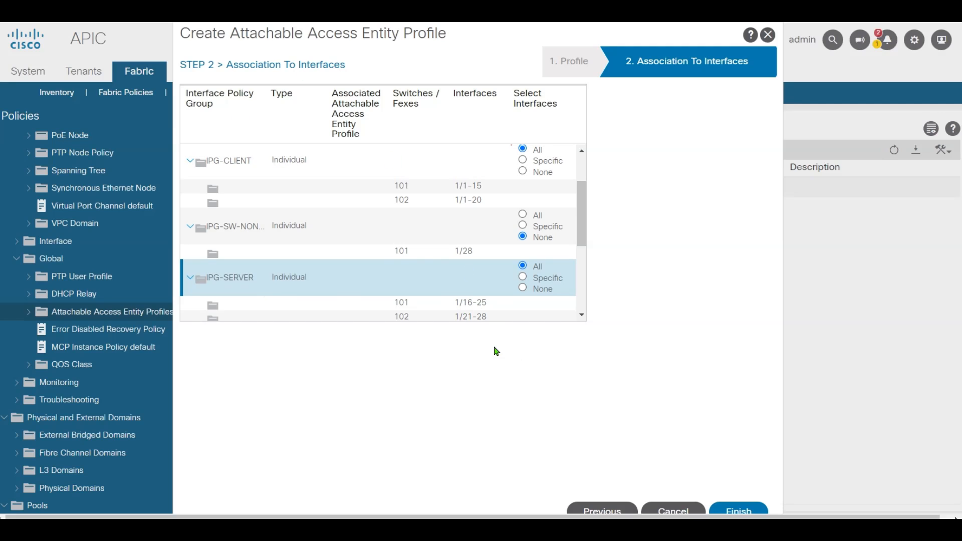
{"action": "left_click", "coordinate": [739, 511]}
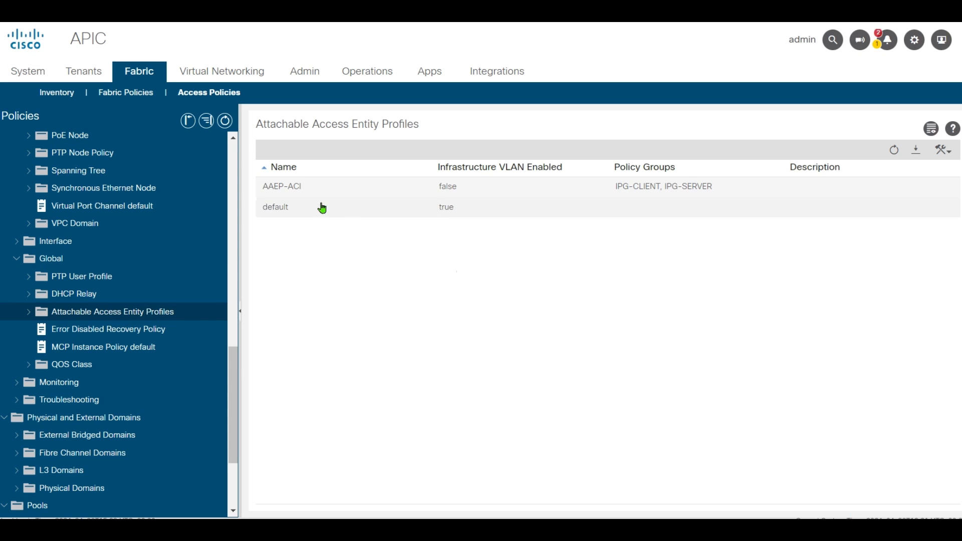
- Start an Attachable Access Entity Profile named AAEP-L2, associate the L2-EXT-PORTS domain with it and proceed to the interface association
{"action": "right_click", "coordinate": [123, 311]}
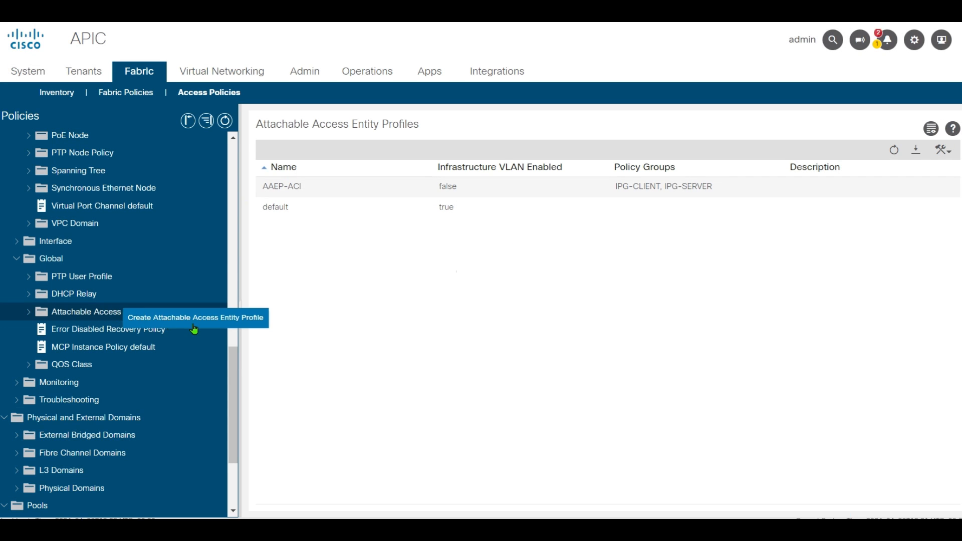
{"action": "left_click", "coordinate": [196, 325]}
{"action": "left_click", "coordinate": [359, 97]}
{"action": "type", "text": "AAEP-L2"}
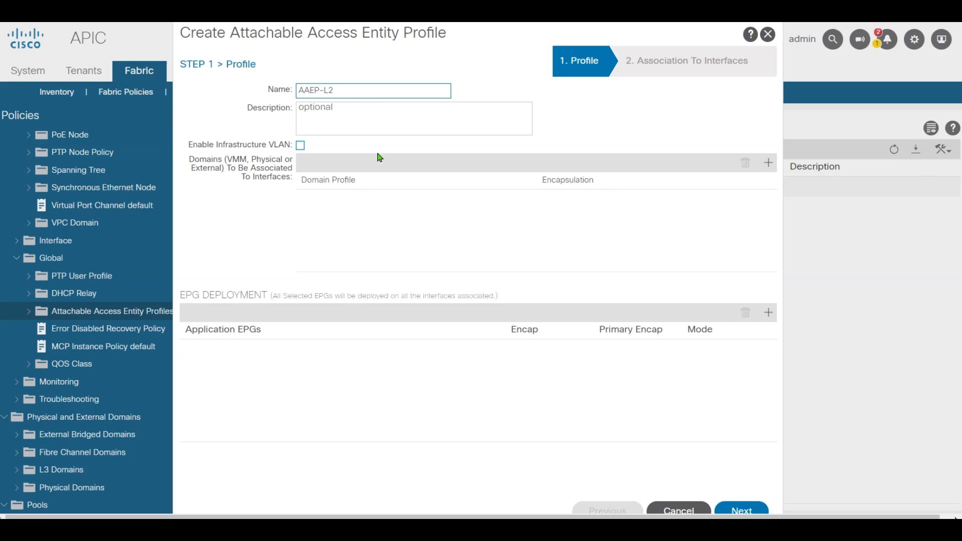
{"action": "left_click", "coordinate": [769, 163]}
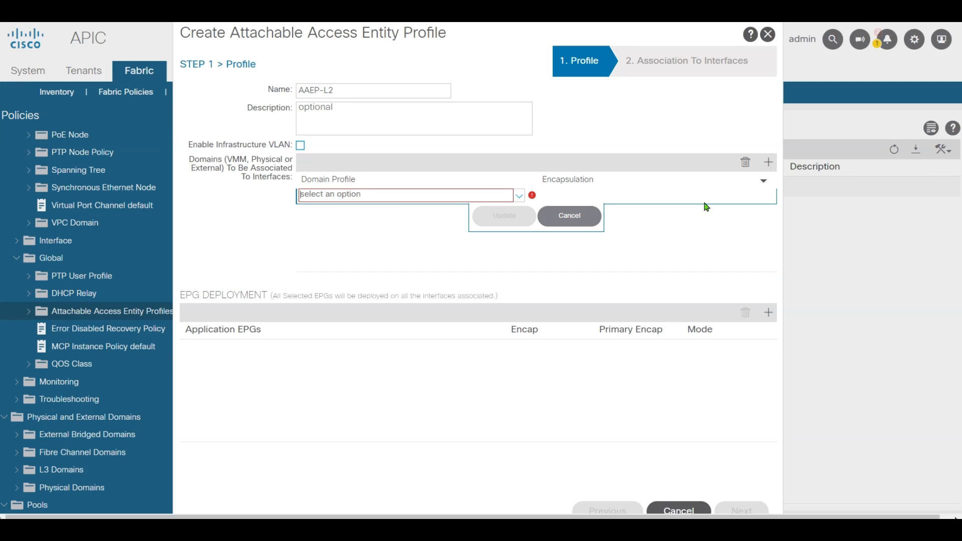
{"action": "left_click", "coordinate": [521, 196]}
{"action": "left_click", "coordinate": [431, 211]}
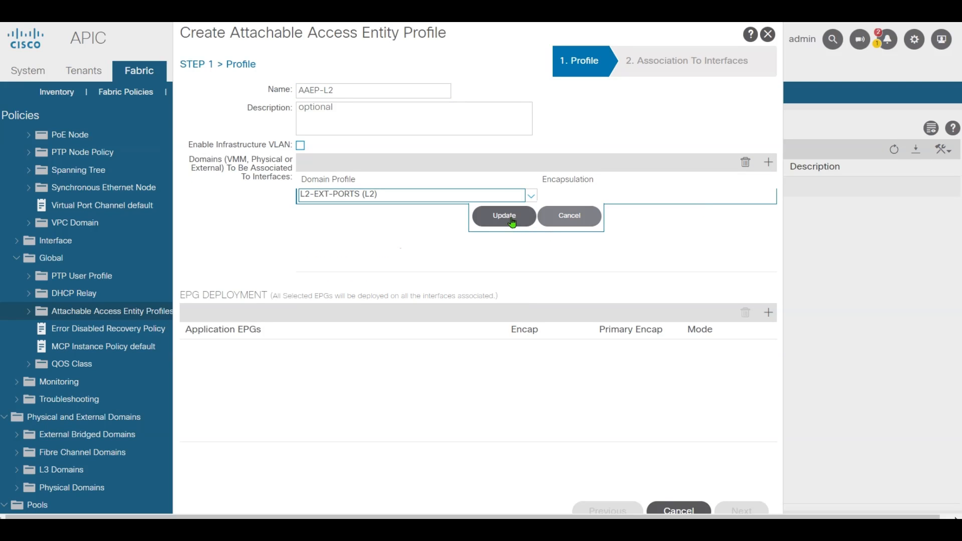
{"action": "left_click", "coordinate": [509, 219]}
{"action": "left_click", "coordinate": [725, 511]}
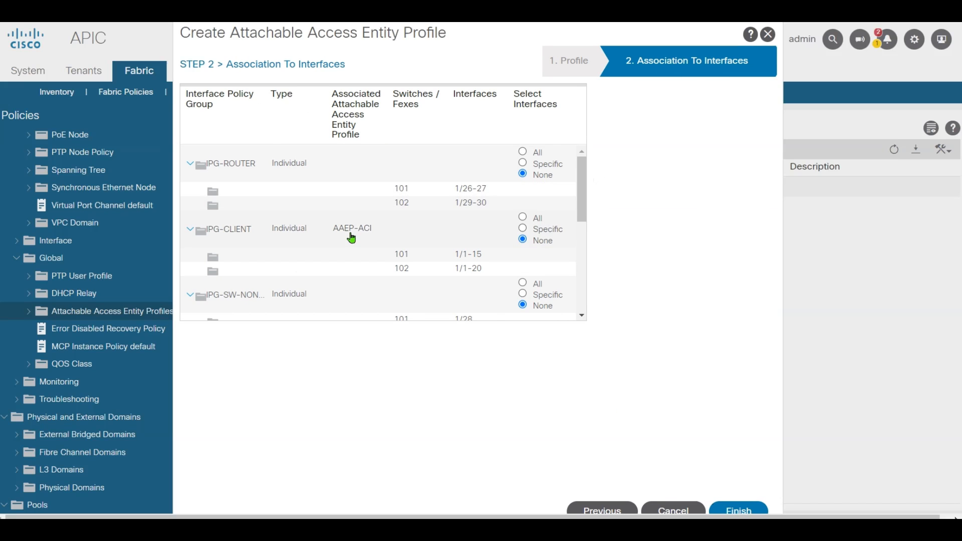
- Select all interfaces of the IPG-SW-NON…, IPG-SW4-VPC, IPG-SW2-PC and IPG-SW3-PC policy groups for AAEP-L2 and review the selections
{"action": "scroll", "coordinate": [370, 248], "scroll_direction": "down", "scroll_amount": 1}
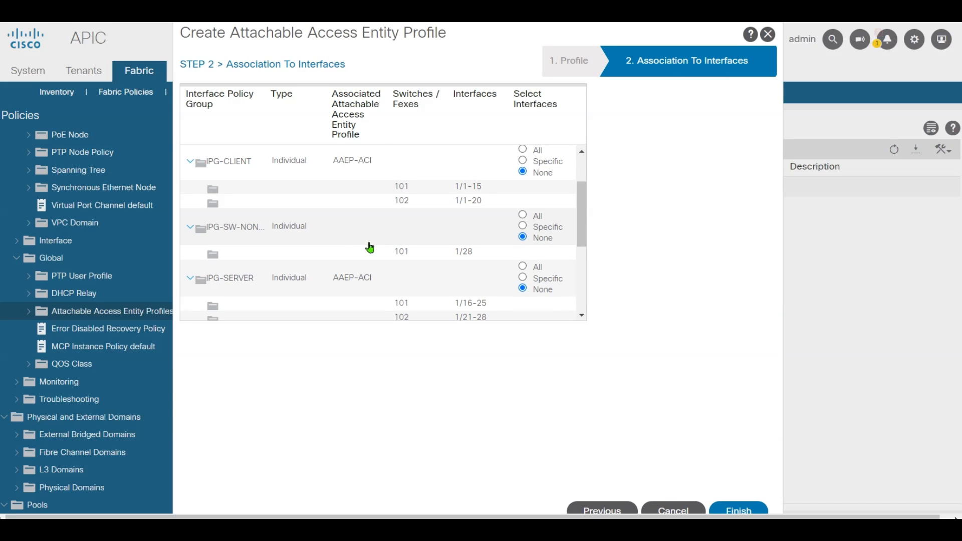
{"action": "left_click", "coordinate": [523, 214]}
{"action": "scroll", "coordinate": [479, 265], "scroll_direction": "down", "scroll_amount": 3}
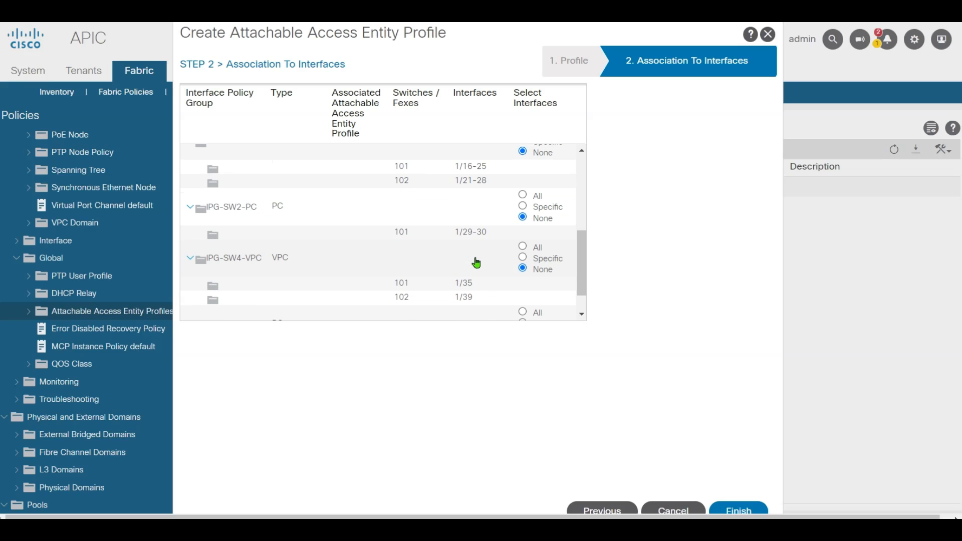
{"action": "left_click", "coordinate": [522, 246]}
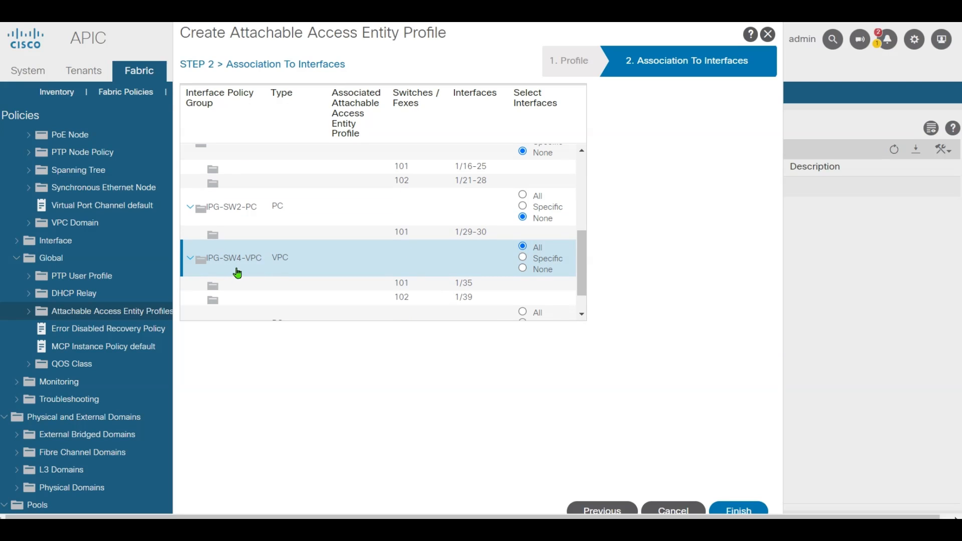
{"action": "left_click", "coordinate": [523, 195]}
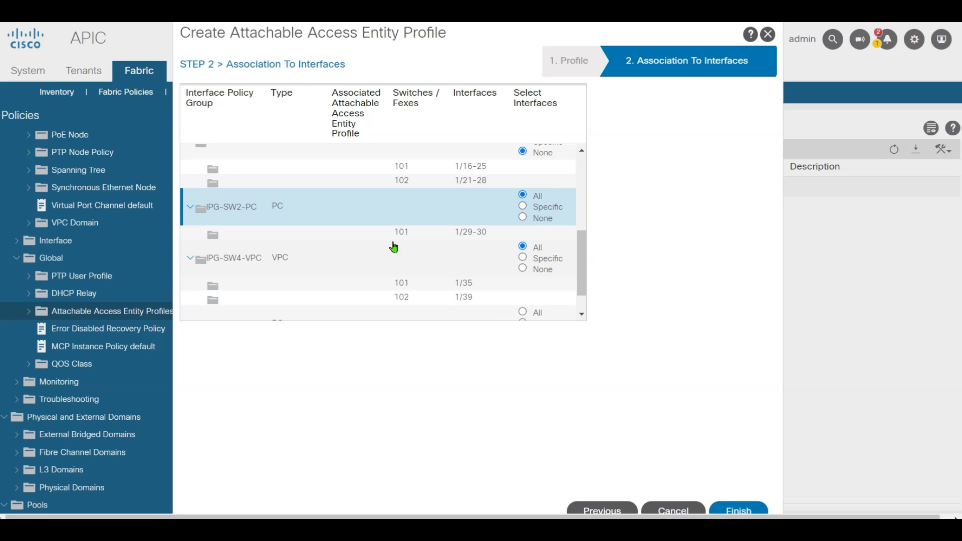
{"action": "scroll", "coordinate": [396, 251], "scroll_direction": "down", "scroll_amount": 1}
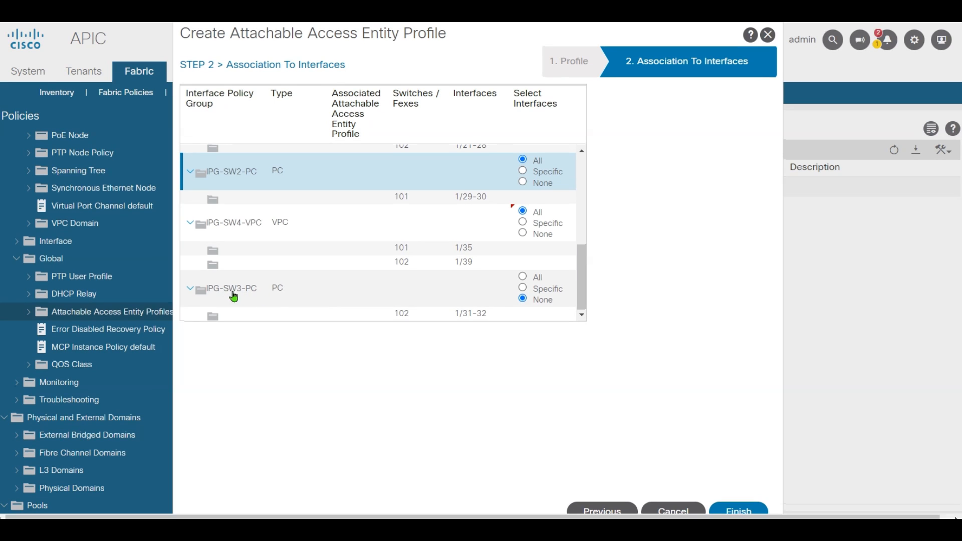
{"action": "left_click", "coordinate": [523, 277]}
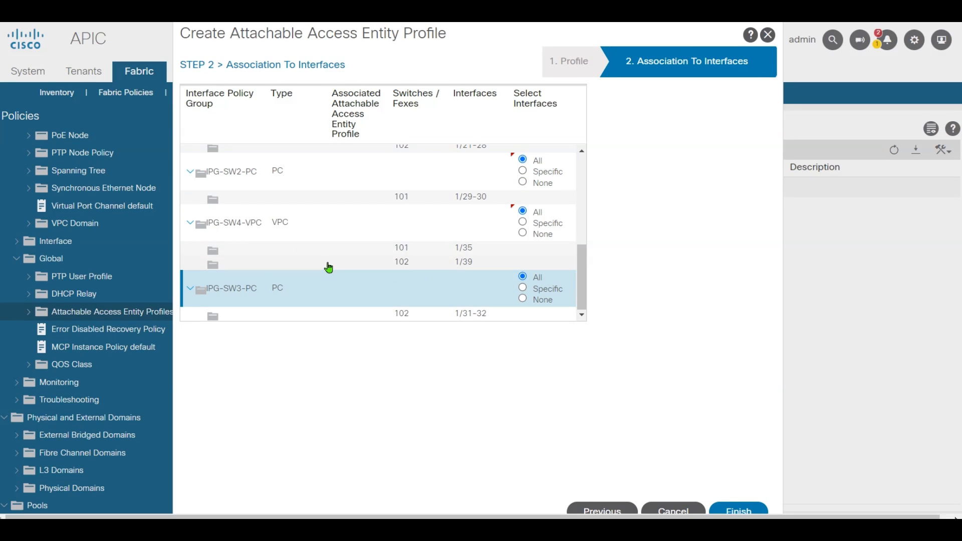
{"action": "scroll", "coordinate": [296, 243], "scroll_direction": "up", "scroll_amount": 2}
{"action": "scroll", "coordinate": [290, 275], "scroll_direction": "down", "scroll_amount": 2}
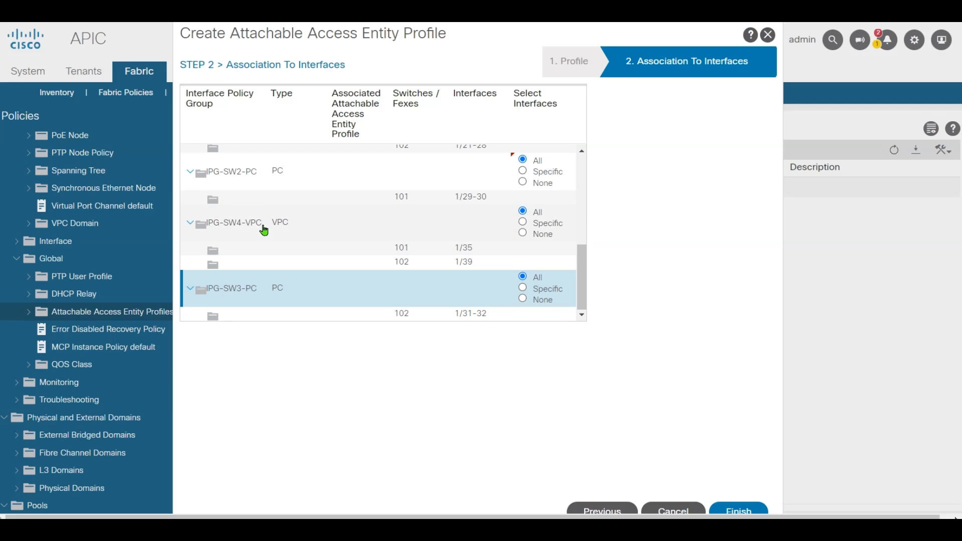
{"action": "scroll", "coordinate": [270, 210], "scroll_direction": "up", "scroll_amount": 2}
{"action": "scroll", "coordinate": [273, 236], "scroll_direction": "up", "scroll_amount": 2}
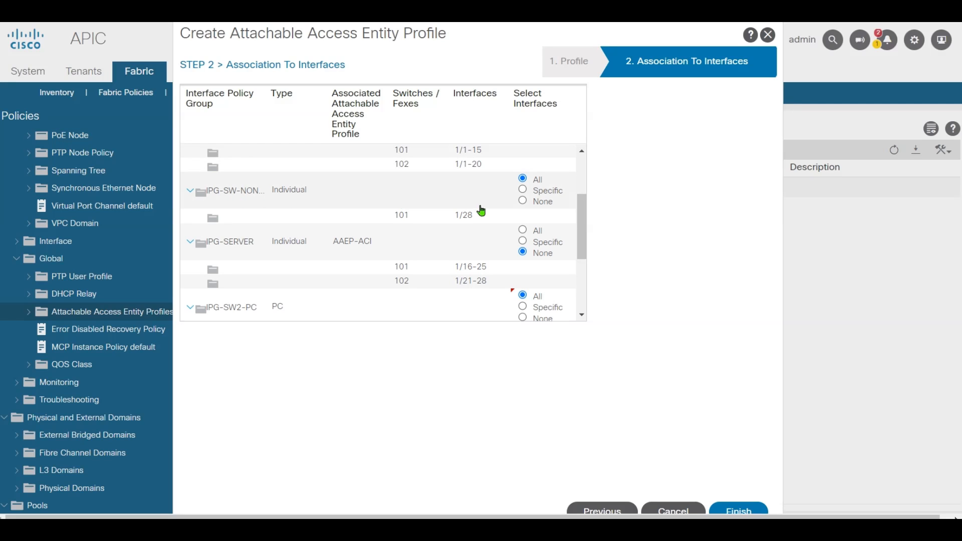
- Check the remaining interface policy group selections for AAEP-L2 and finish the profile
{"action": "scroll", "coordinate": [545, 240], "scroll_direction": "down", "scroll_amount": 5}
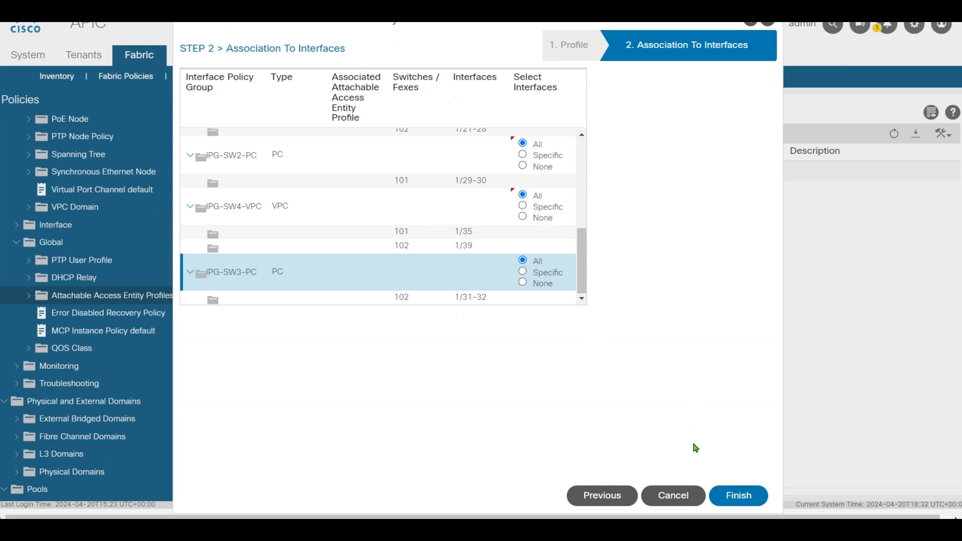
{"action": "left_click", "coordinate": [746, 496]}
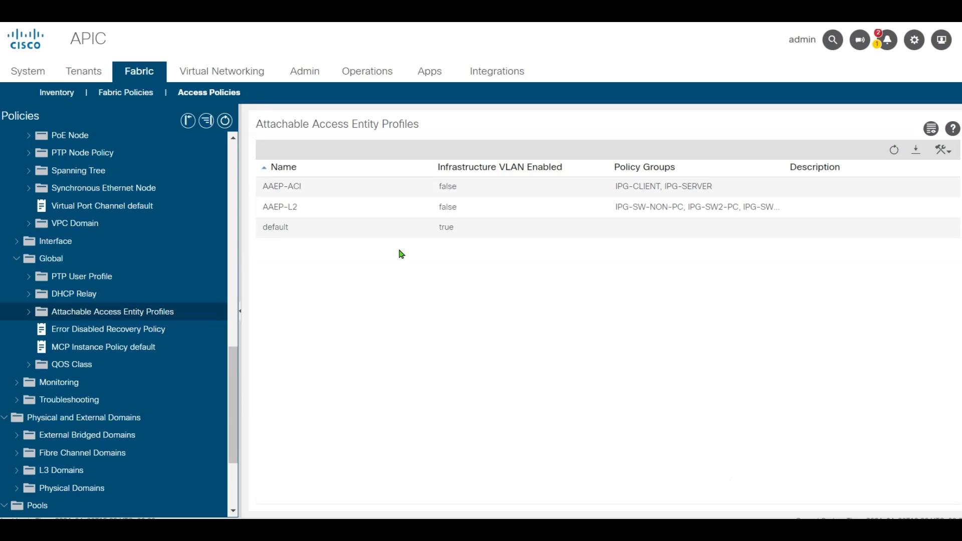
- Start an Attachable Access Entity Profile named AAEP-L3, associate the L3-EXT-PORT external domain with it and proceed to the interface association
{"action": "left_click", "coordinate": [193, 325]}
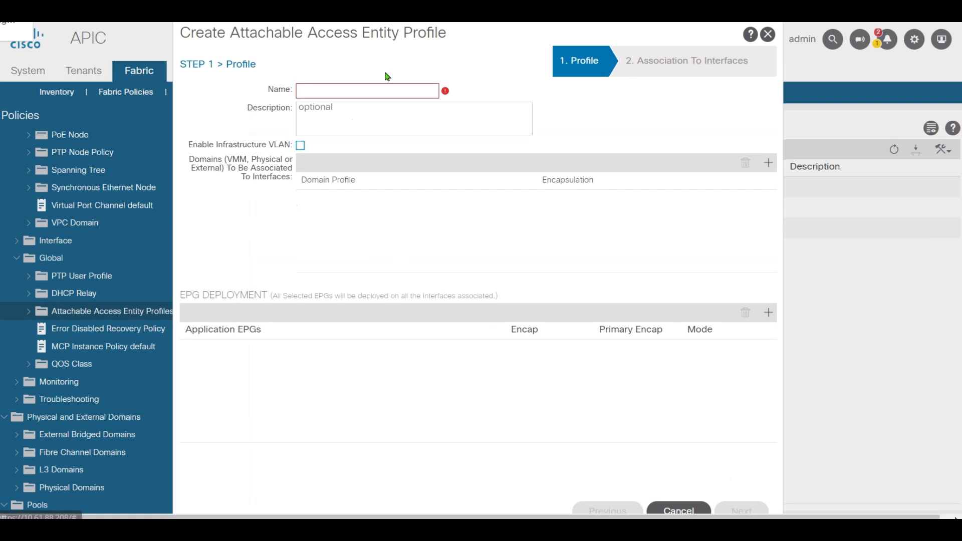
{"action": "type", "text": "AAEP-L3"}
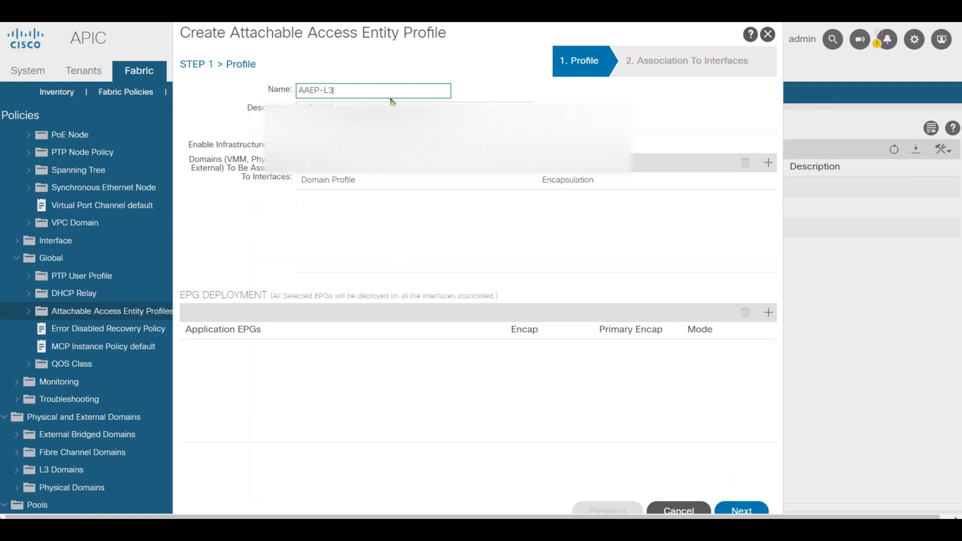
{"action": "left_click", "coordinate": [768, 163]}
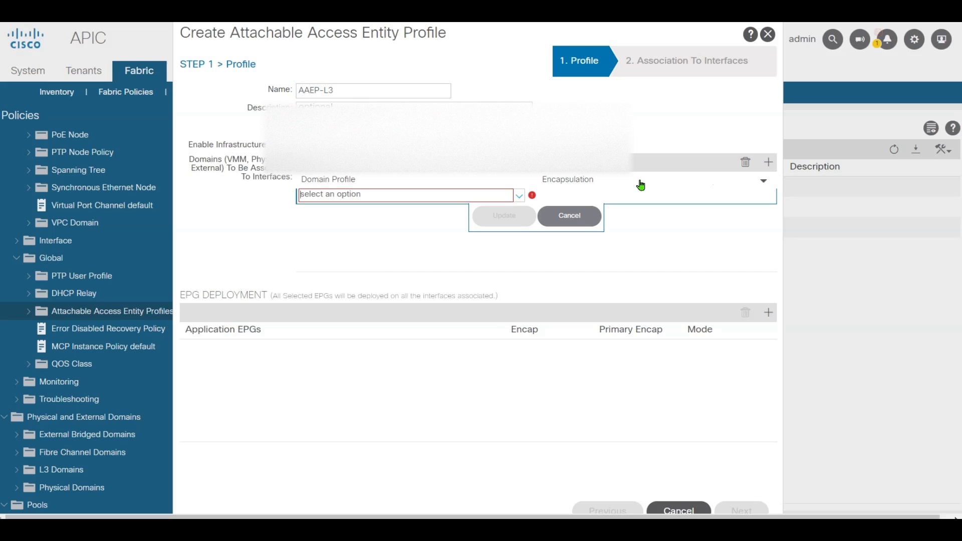
{"action": "left_click", "coordinate": [518, 197]}
{"action": "left_click", "coordinate": [431, 232]}
{"action": "left_click", "coordinate": [502, 216]}
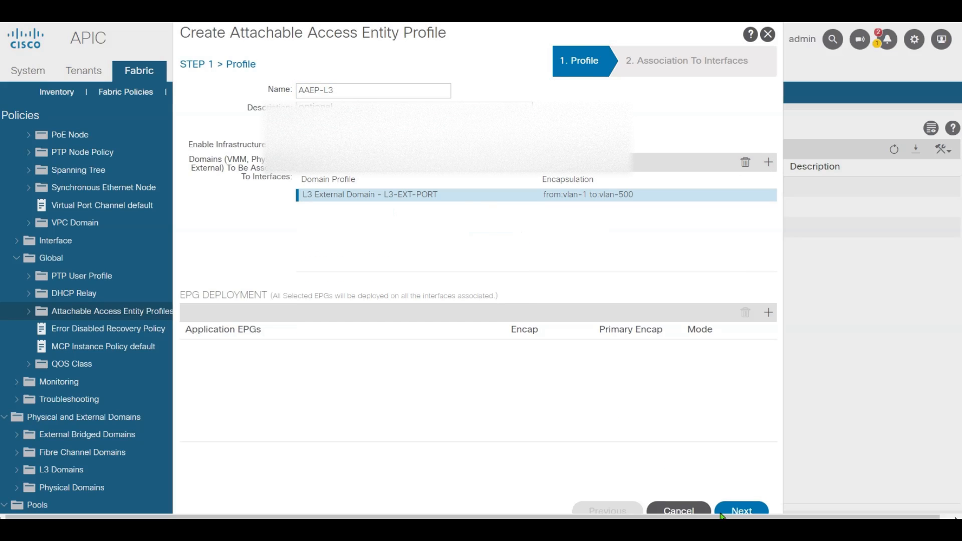
{"action": "left_click", "coordinate": [740, 509]}
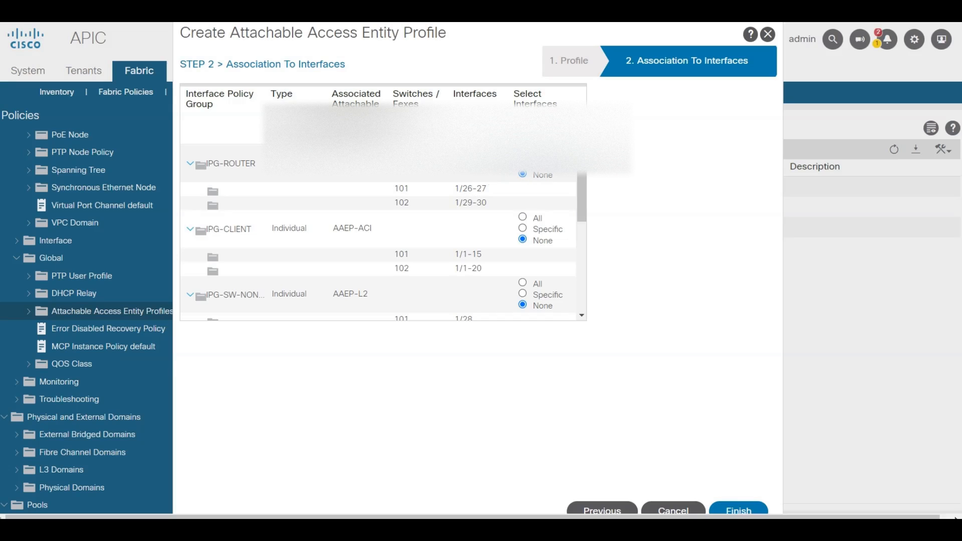
- Associate all interfaces of the IPG-ROUTER policy group with AAEP-L3 and finish the profile
{"action": "left_click", "coordinate": [523, 151]}
{"action": "scroll", "coordinate": [506, 240], "scroll_direction": "down", "scroll_amount": 10}
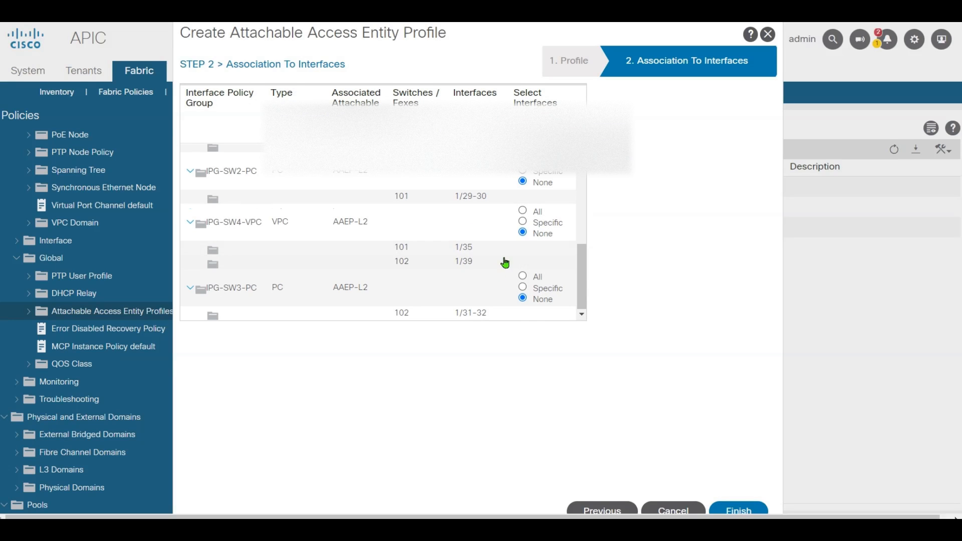
{"action": "scroll", "coordinate": [516, 250], "scroll_direction": "up", "scroll_amount": 10}
{"action": "left_click", "coordinate": [738, 496]}
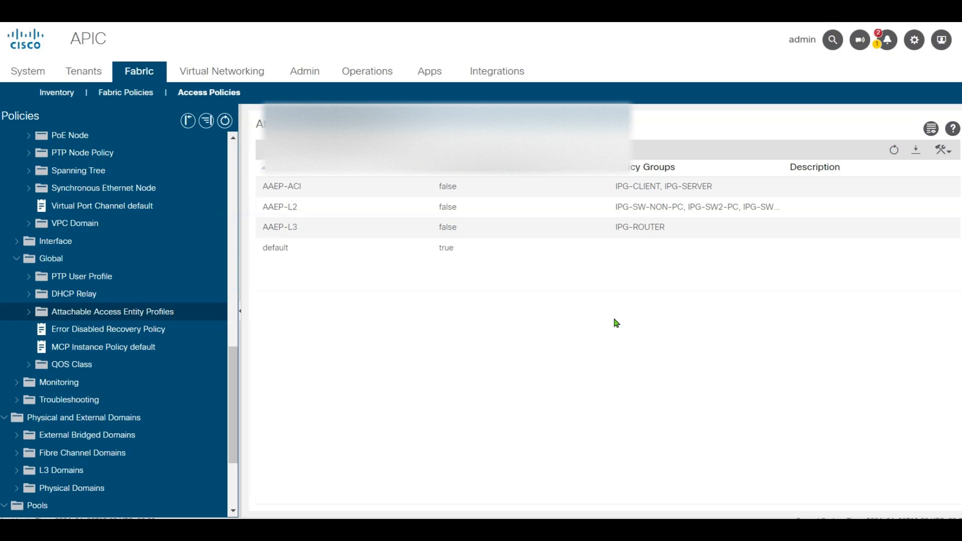
- Consult the Cisco ACI Tenants diagram in Paint, and create a tenant named ABC in APIC
{"action": "key", "text": "alt+Tab"}
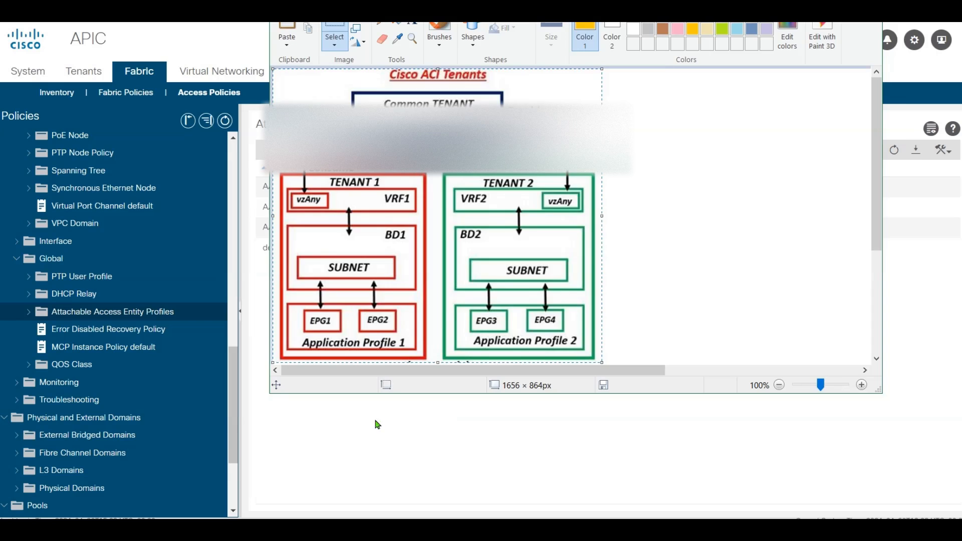
{"action": "left_click", "coordinate": [342, 404]}
{"action": "left_click", "coordinate": [83, 74]}
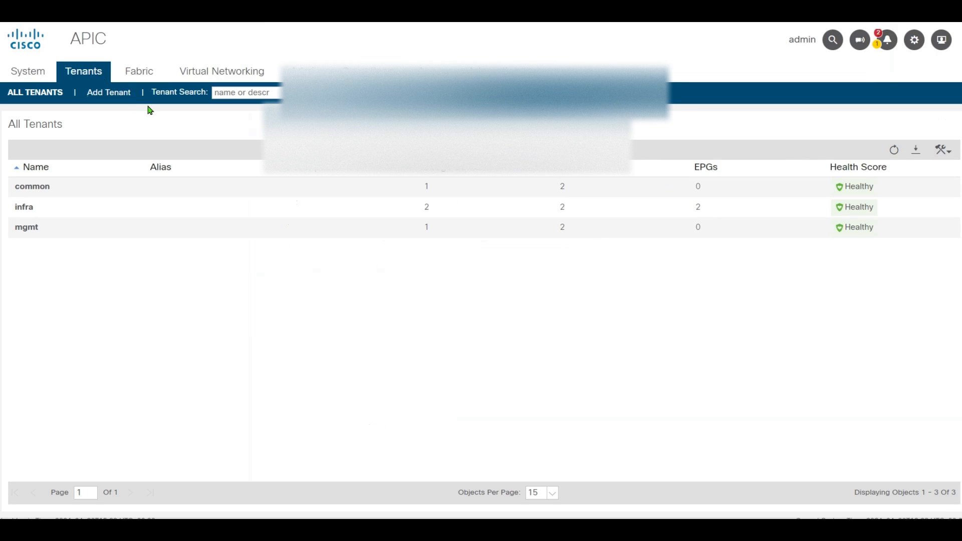
{"action": "left_click", "coordinate": [93, 93]}
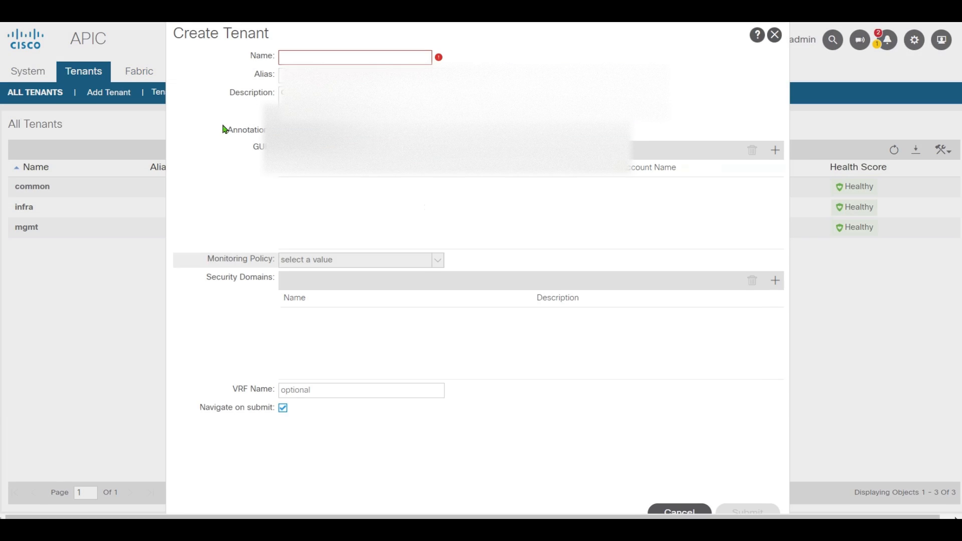
{"action": "left_click", "coordinate": [311, 58]}
{"action": "type", "text": "ABC"}
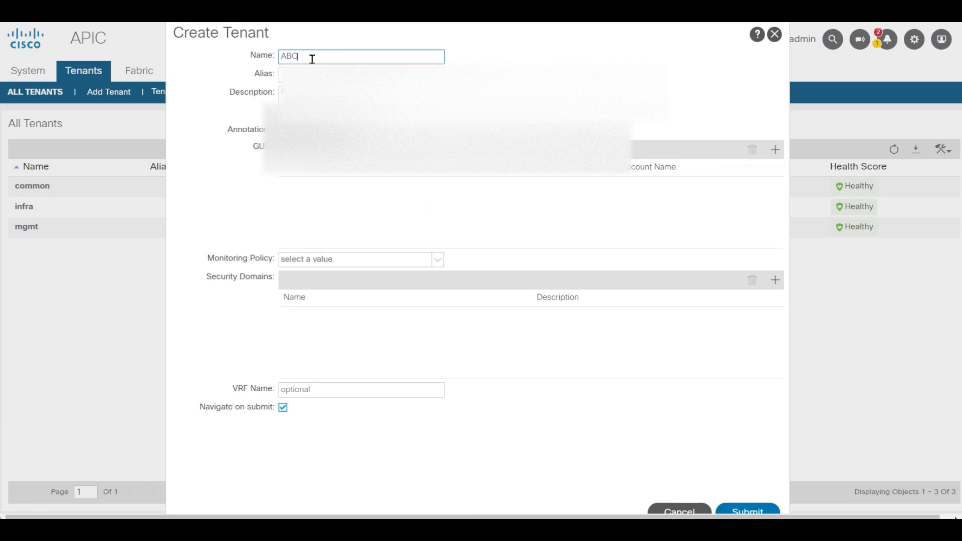
{"action": "left_click", "coordinate": [748, 511]}
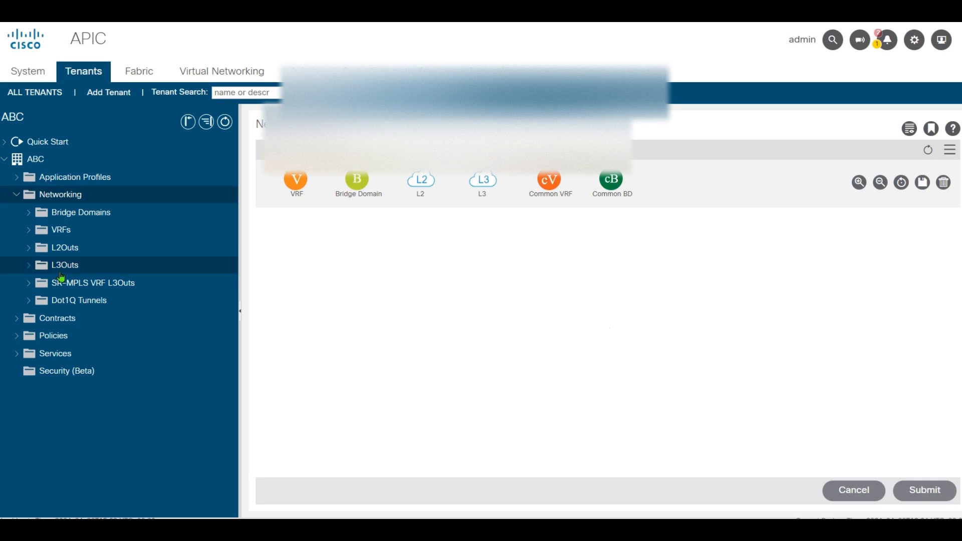
- Create a VRF named GRT in tenant ABC without creating a bridge domain along with it
{"action": "left_click", "coordinate": [73, 233]}
{"action": "right_click", "coordinate": [73, 236]}
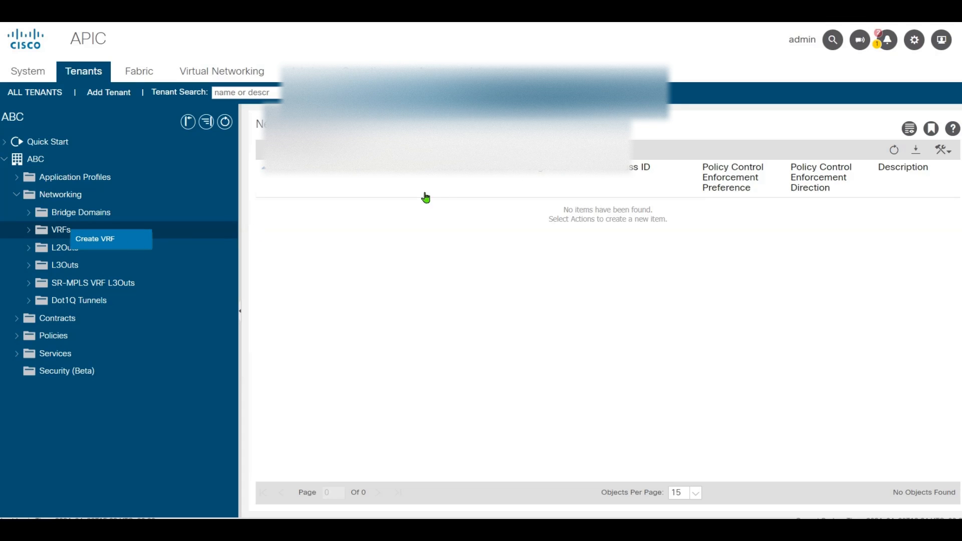
{"action": "left_click", "coordinate": [95, 238]}
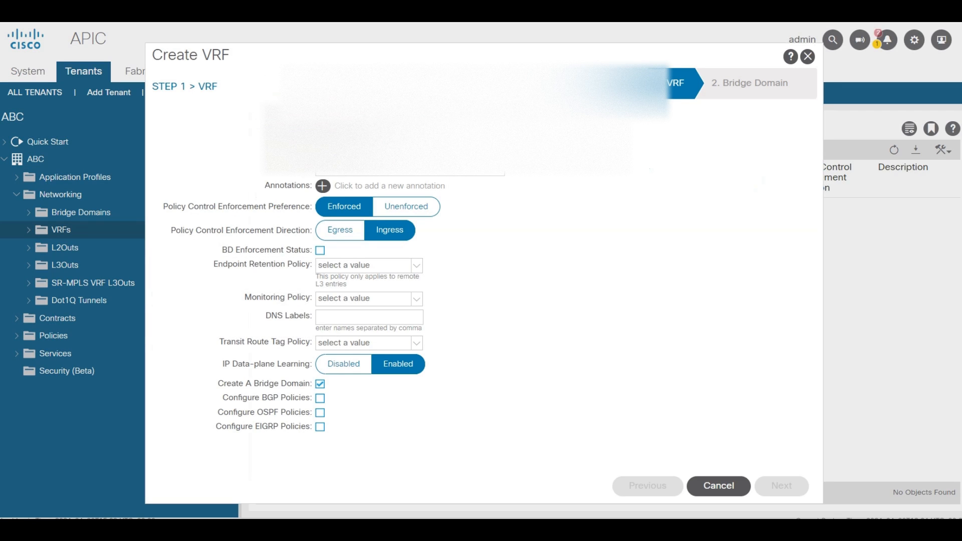
{"action": "type", "text": "V"}
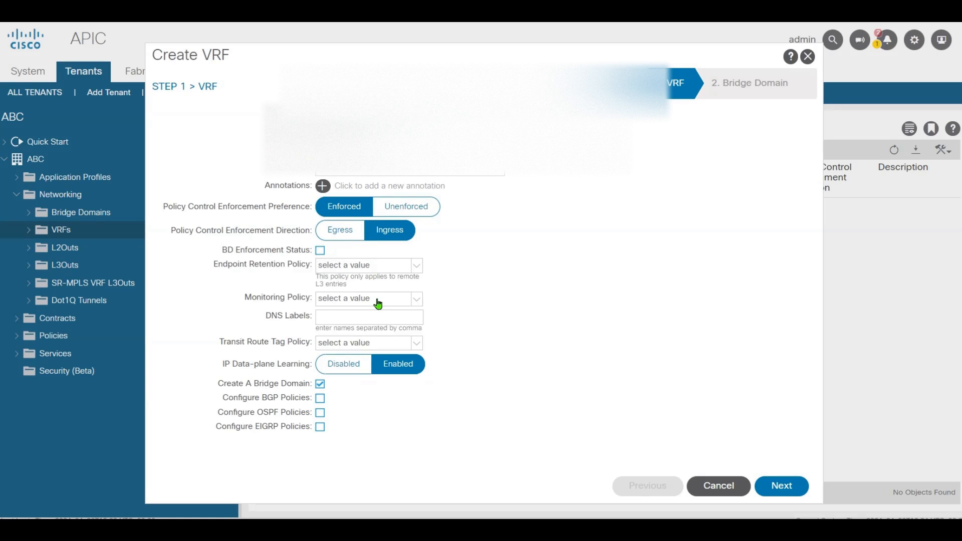
{"action": "left_click", "coordinate": [321, 385]}
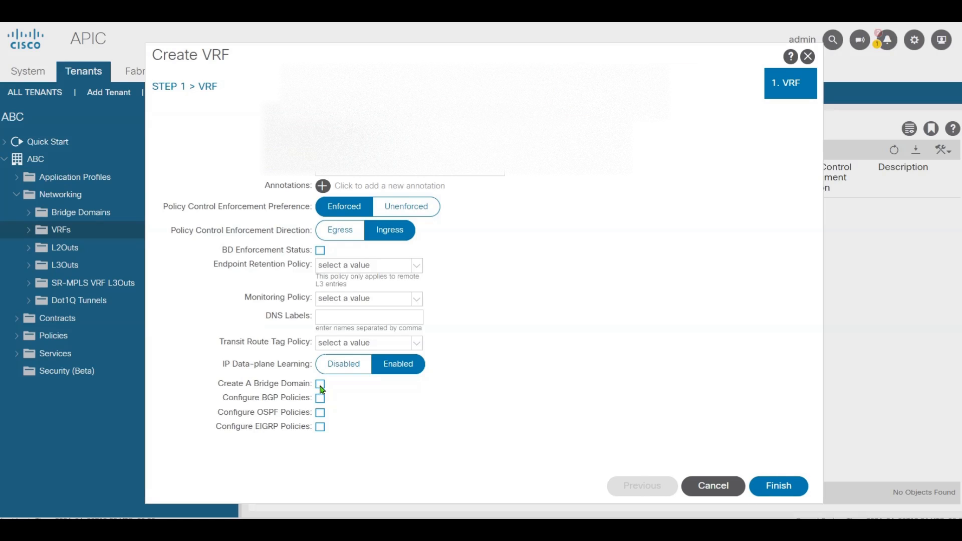
{"action": "left_click", "coordinate": [779, 489]}
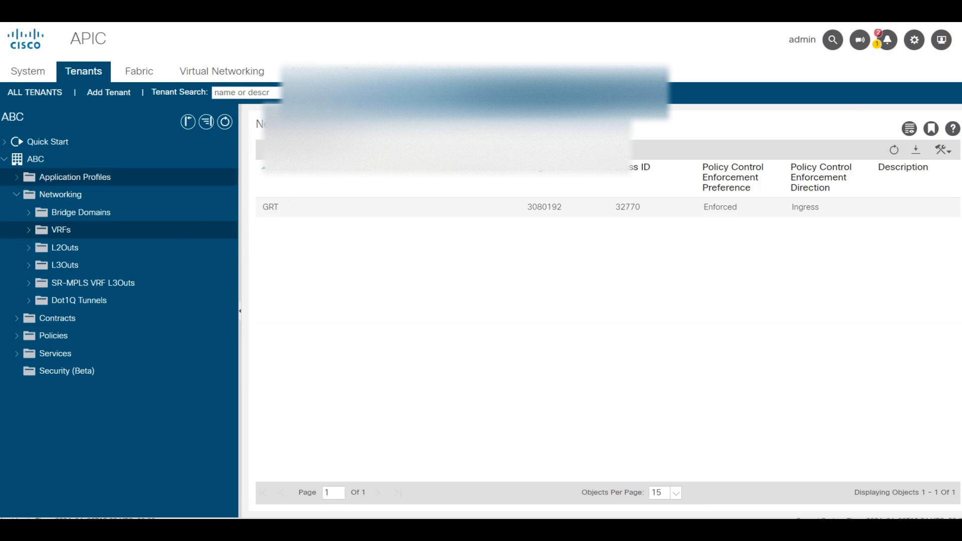
- Start a bridge domain named BD1 in tenant ABC, assign it to VRF GRT and proceed to the L3 configurations
{"action": "left_click", "coordinate": [95, 220]}
{"action": "right_click", "coordinate": [96, 223]}
{"action": "left_click", "coordinate": [131, 221]}
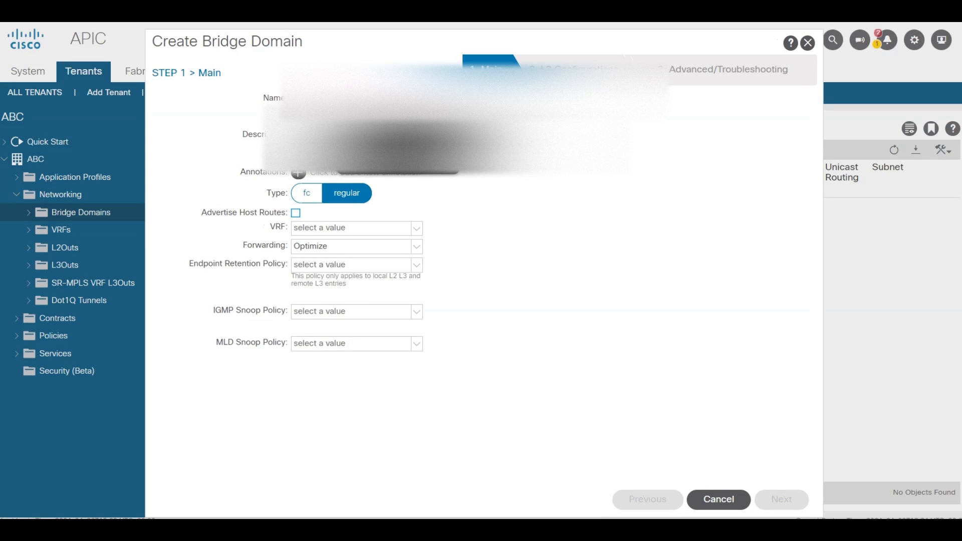
{"action": "type", "text": "B"}
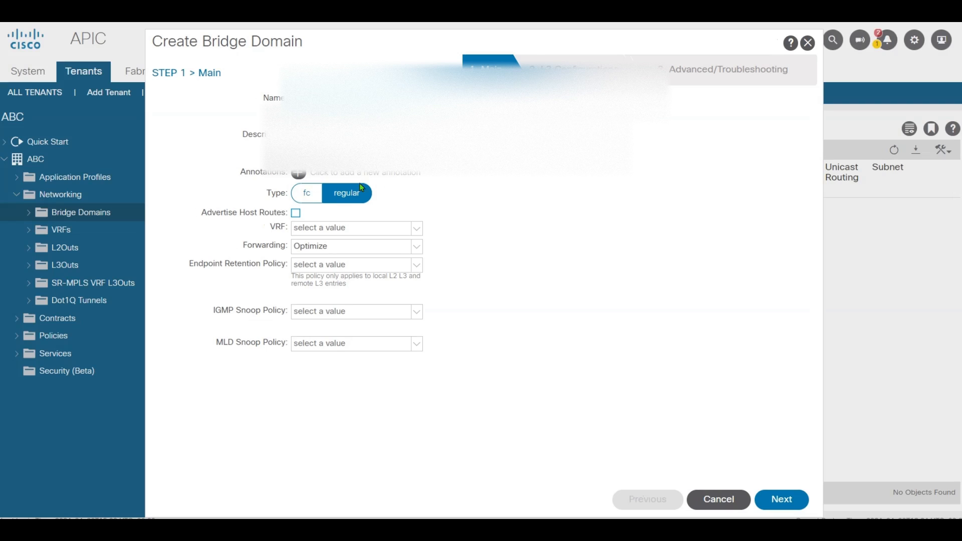
{"action": "left_click", "coordinate": [416, 229]}
{"action": "left_click", "coordinate": [308, 245]}
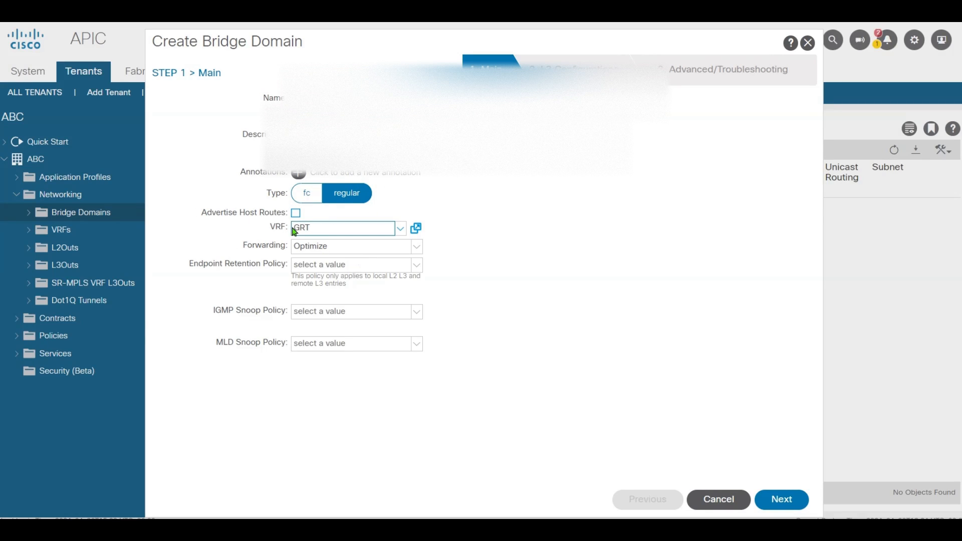
{"action": "left_click", "coordinate": [804, 507]}
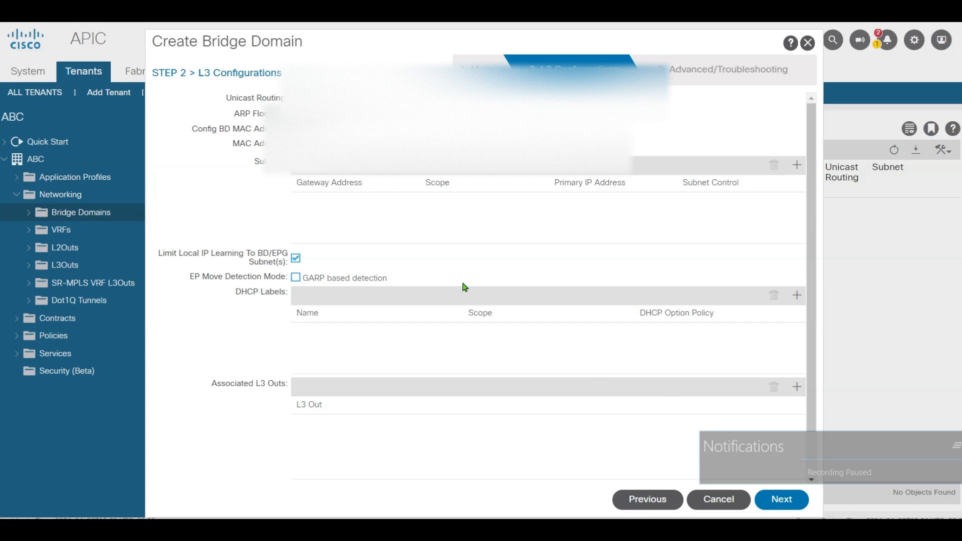
- Add a subnet with gateway 10.1.1.254/24 to the bridge domain and set its scope to Advertised Externally
{"action": "left_click", "coordinate": [796, 166]}
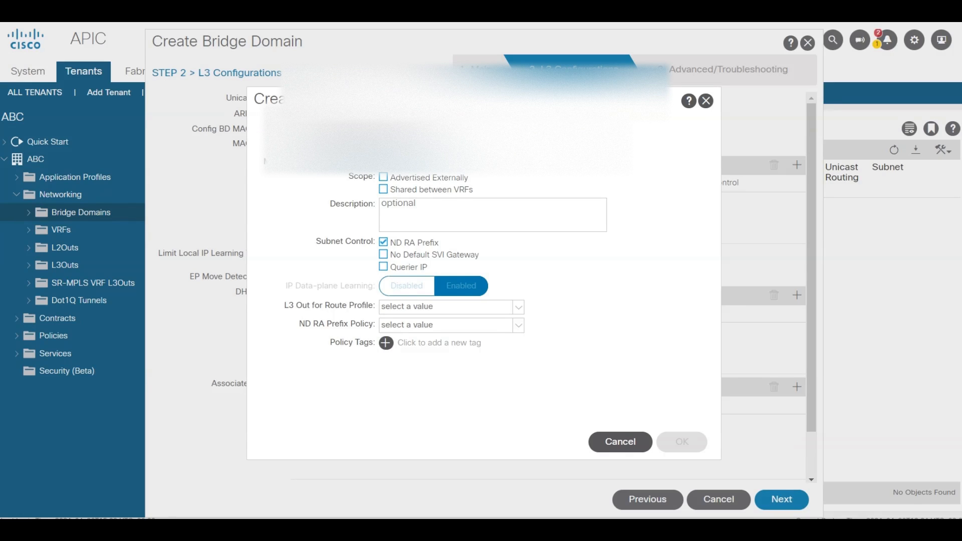
{"action": "left_click", "coordinate": [387, 179]}
{"action": "left_click", "coordinate": [634, 141]}
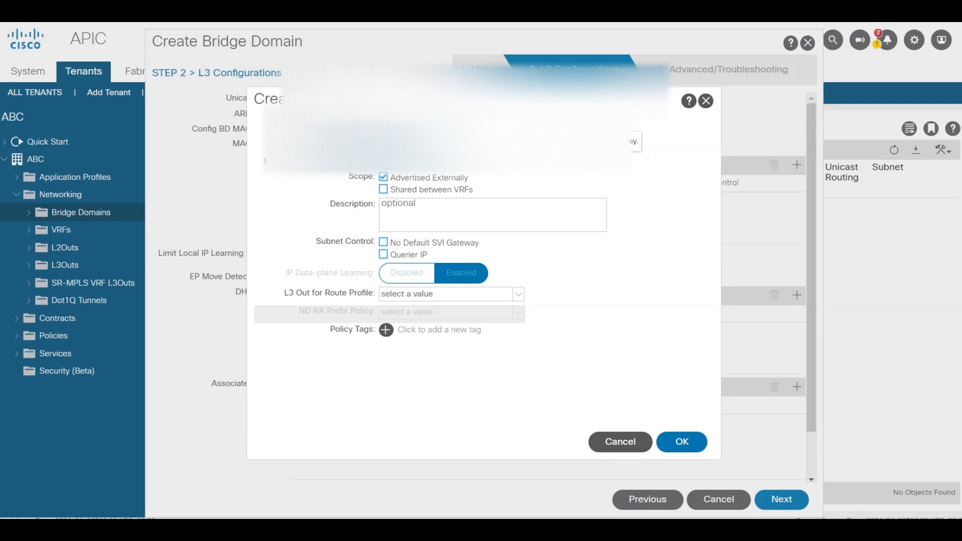
{"action": "left_click", "coordinate": [690, 442]}
- Add a second bridge domain subnet with gateway 10.2.2.254/24, scoped as Advertised Externally
{"action": "left_click", "coordinate": [797, 164]}
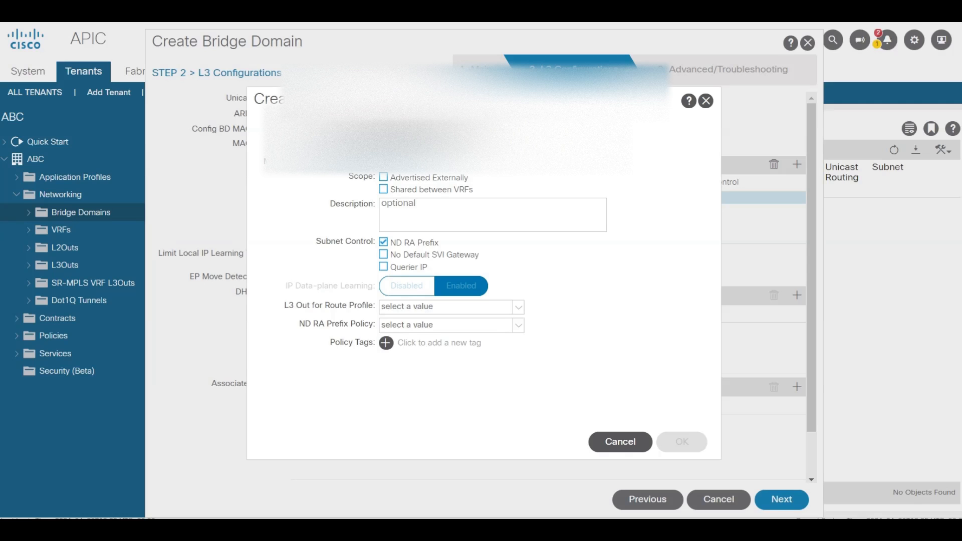
{"action": "type", "text": "24"}
{"action": "left_click", "coordinate": [385, 178]}
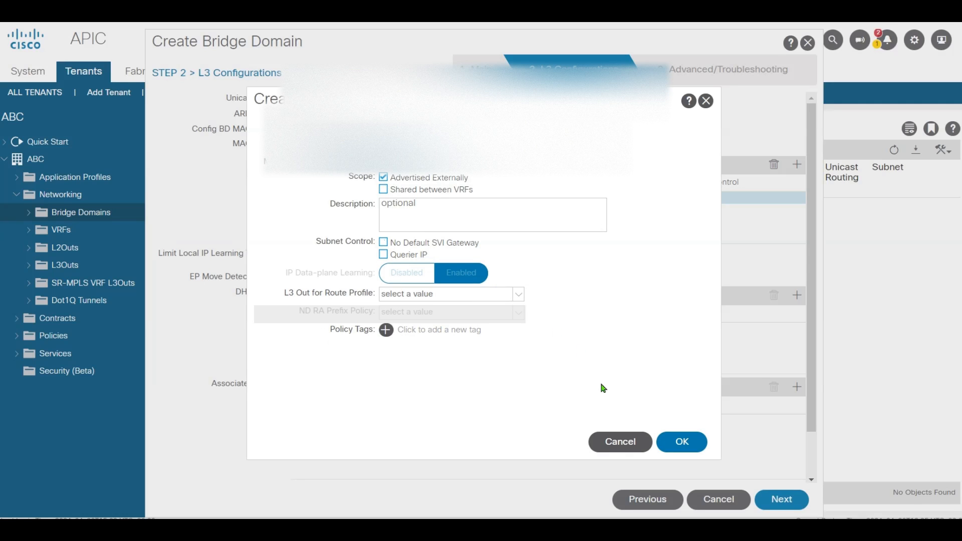
{"action": "left_click", "coordinate": [681, 442]}
- Add a third subnet with gateway 192.168.1.254/24, scoped as Advertised Externally, and finish creating the bridge domain
{"action": "left_click", "coordinate": [798, 165]}
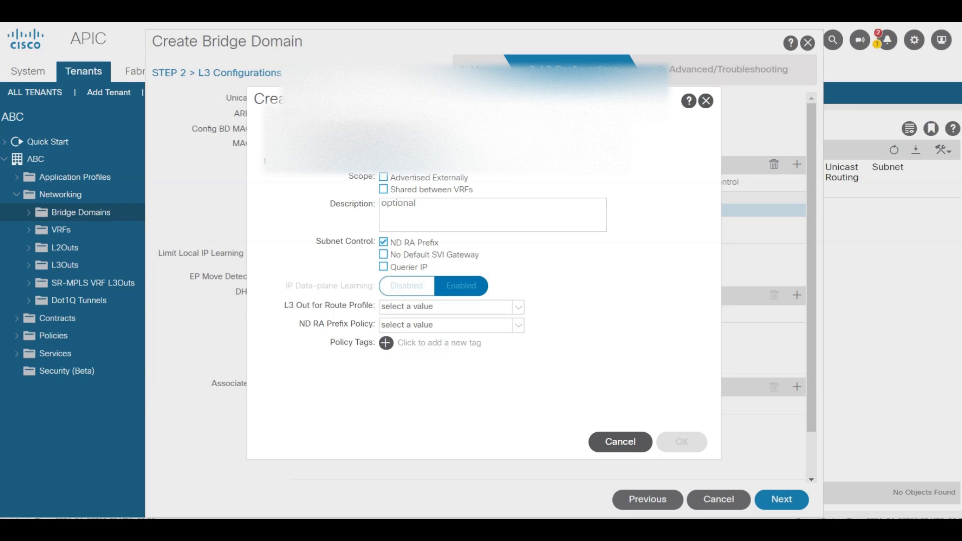
{"action": "type", "text": "24"}
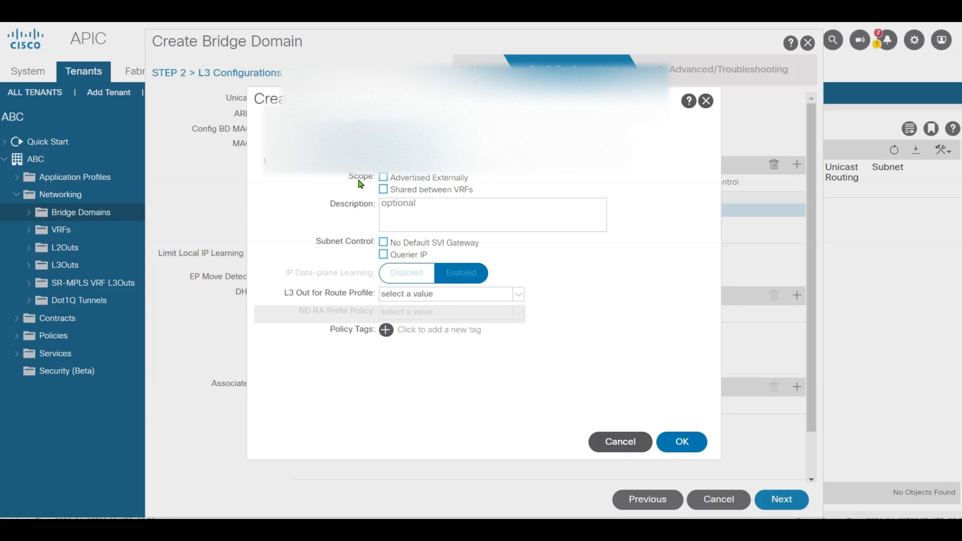
{"action": "left_click", "coordinate": [384, 178]}
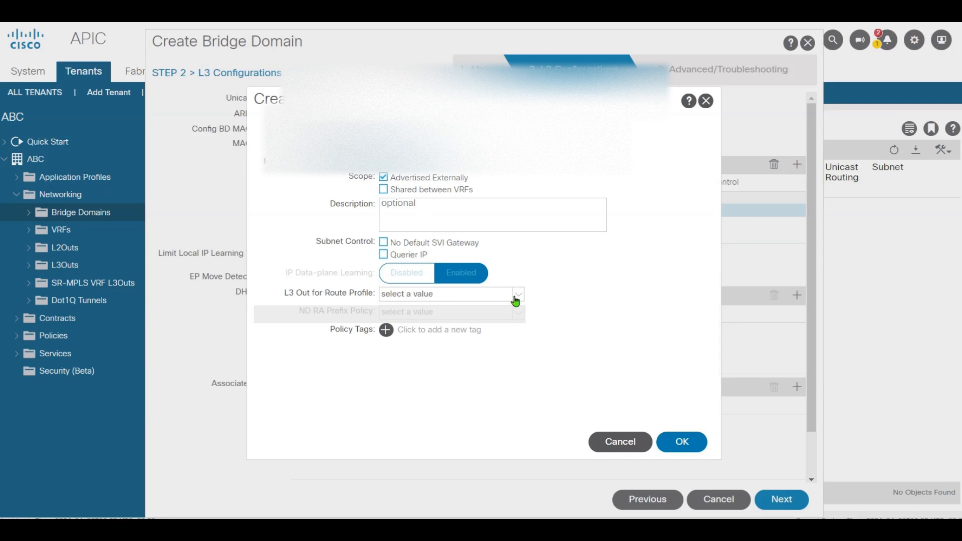
{"action": "left_click", "coordinate": [700, 441]}
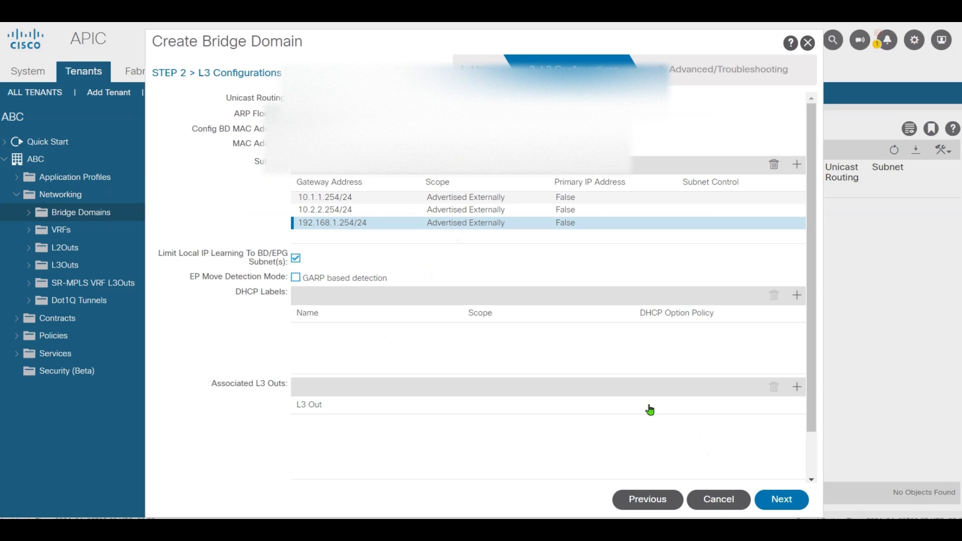
{"action": "left_click", "coordinate": [794, 505]}
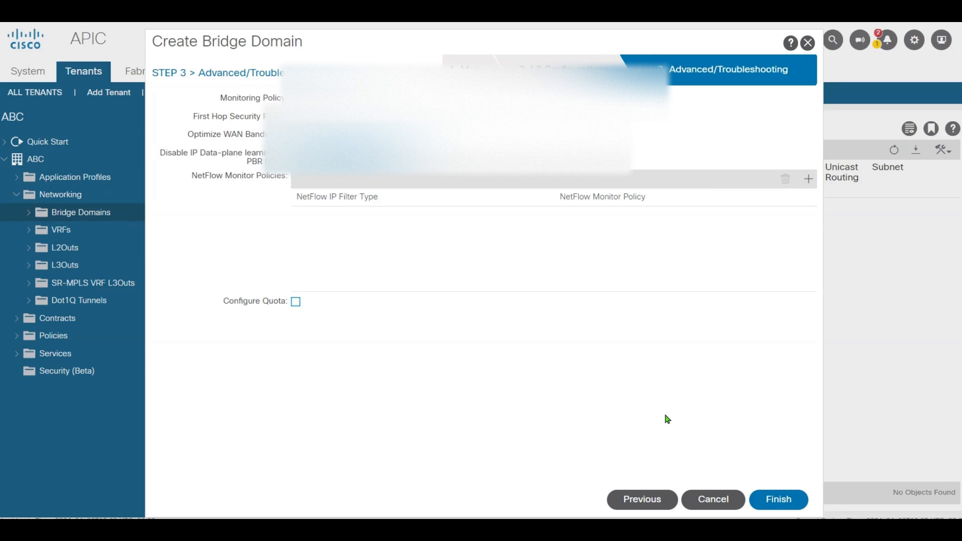
{"action": "left_click", "coordinate": [774, 500]}
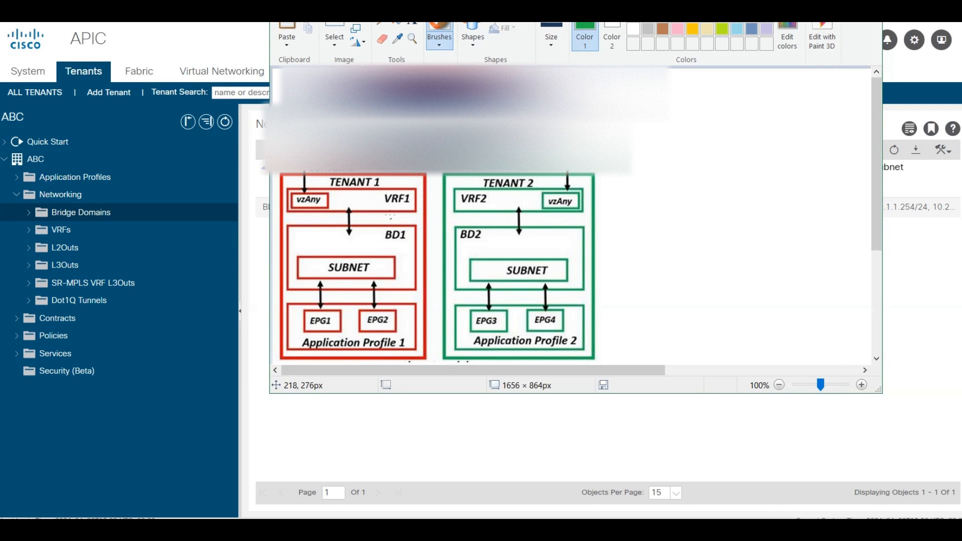
- Underline VRF1, TENANT 1, BD1 and SUBNET in green on the Paint tenant diagram and return to APIC
{"action": "left_click_drag", "start_coordinate": [386, 204], "coordinate": [409, 204]}
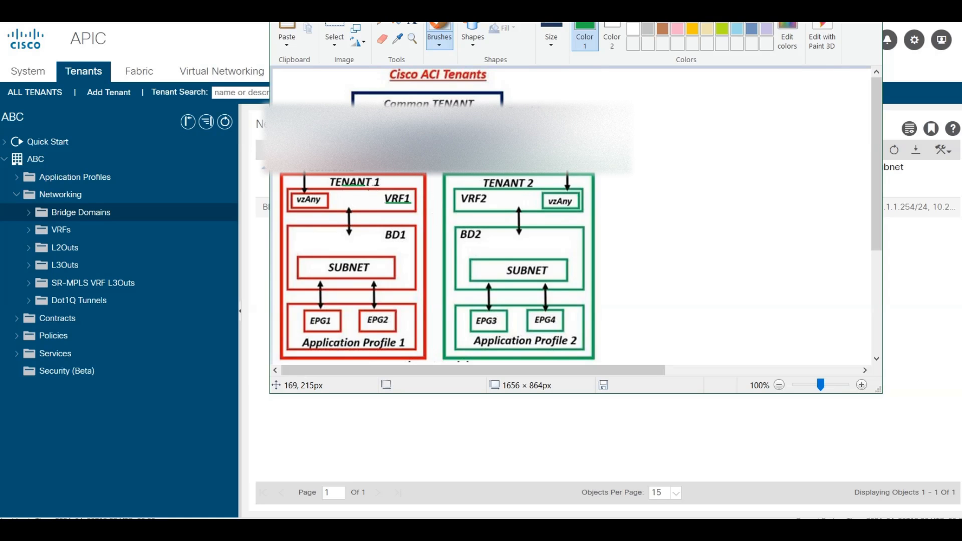
{"action": "left_click_drag", "start_coordinate": [357, 185], "coordinate": [390, 185]}
{"action": "left_click_drag", "start_coordinate": [385, 240], "coordinate": [407, 241]}
{"action": "left_click_drag", "start_coordinate": [329, 274], "coordinate": [360, 274]}
{"action": "left_click", "coordinate": [429, 404]}
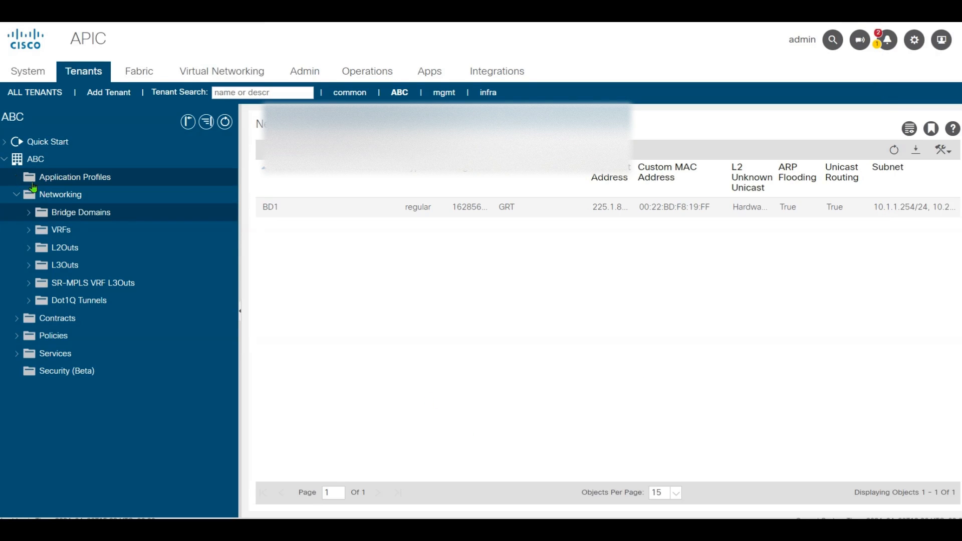
- Create an application profile named SALES-APP-PROFILE in tenant ABC
{"action": "left_click", "coordinate": [59, 178]}
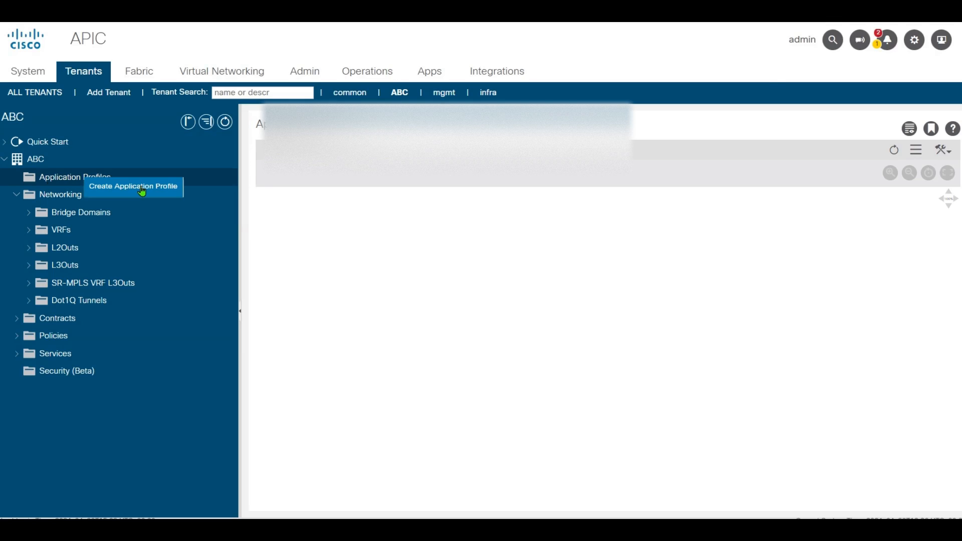
{"action": "left_click", "coordinate": [143, 189]}
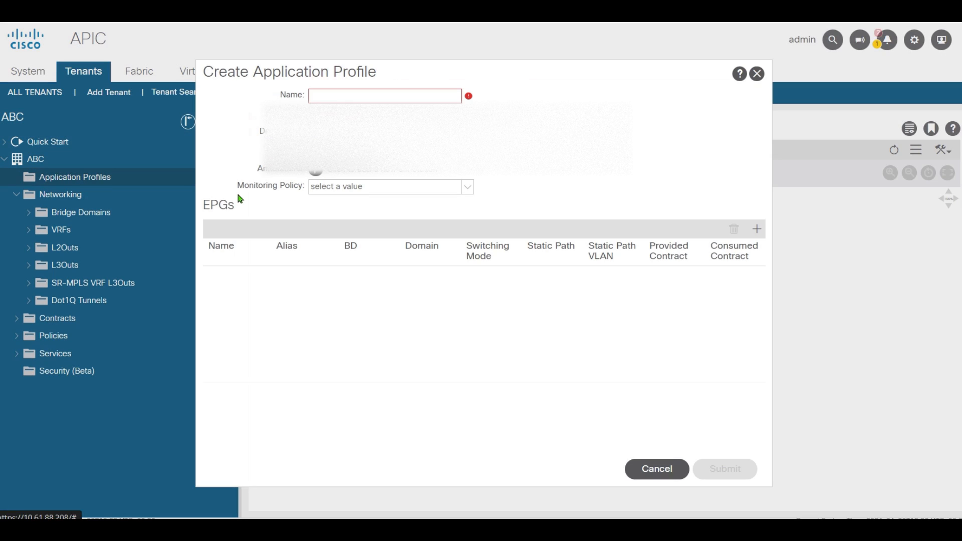
{"action": "left_click", "coordinate": [423, 96]}
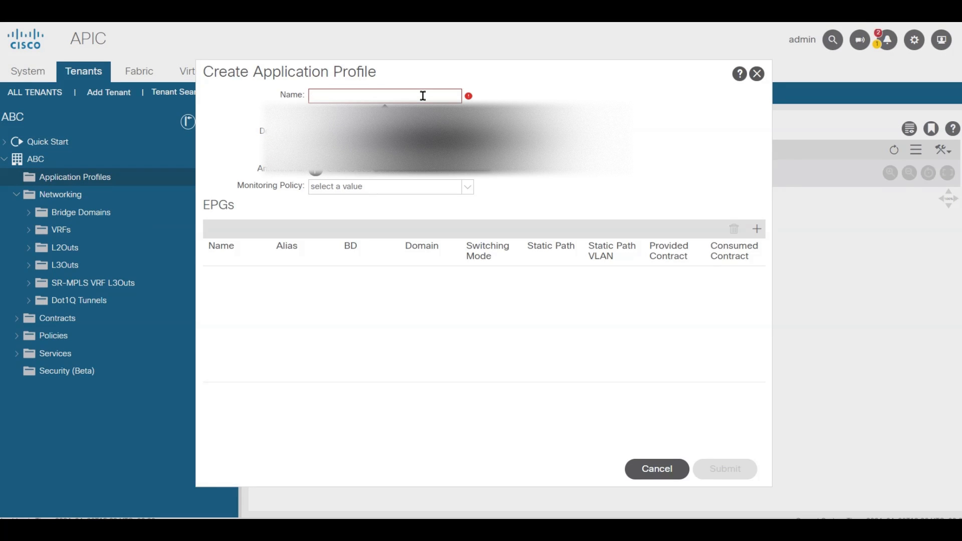
{"action": "type", "text": "epg"}
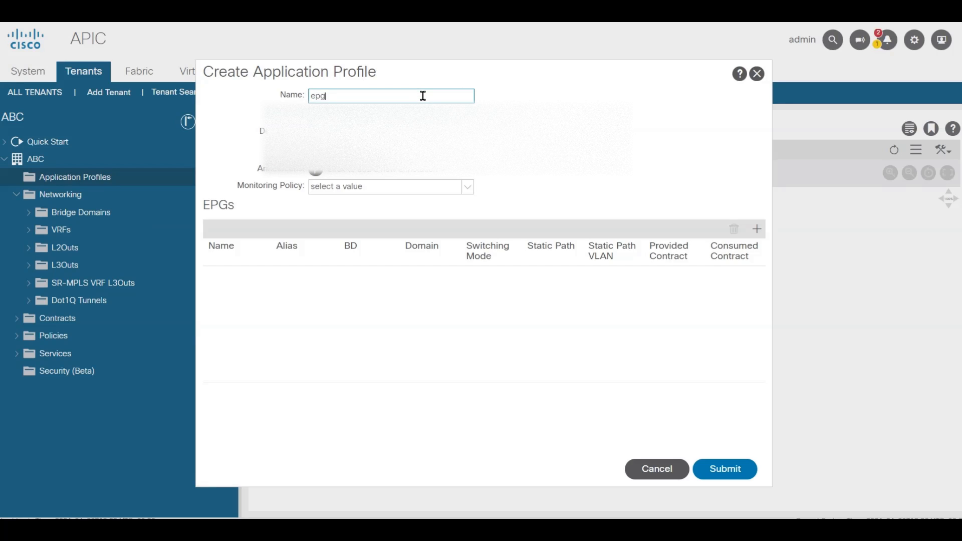
{"action": "key", "text": "BackSpace"}
{"action": "type", "text": "EPG-"}
{"action": "left_click_drag", "start_coordinate": [389, 97], "coordinate": [201, 102]}
{"action": "type", "text": "sal"}
{"action": "key", "text": "BackSpace"}
{"action": "key", "text": "BackSpace"}
{"action": "type", "text": "SALE"}
{"action": "left_click", "coordinate": [729, 477]}
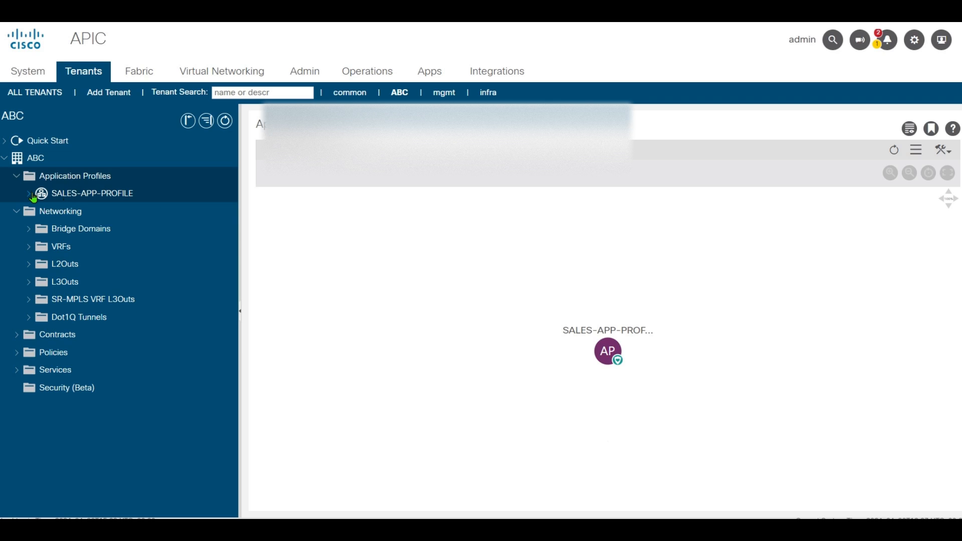
- Create an application EPG named EPG-CLIENTS under SALES-APP-PROFILE, with BD1 as its bridge domain
{"action": "left_click", "coordinate": [32, 196]}
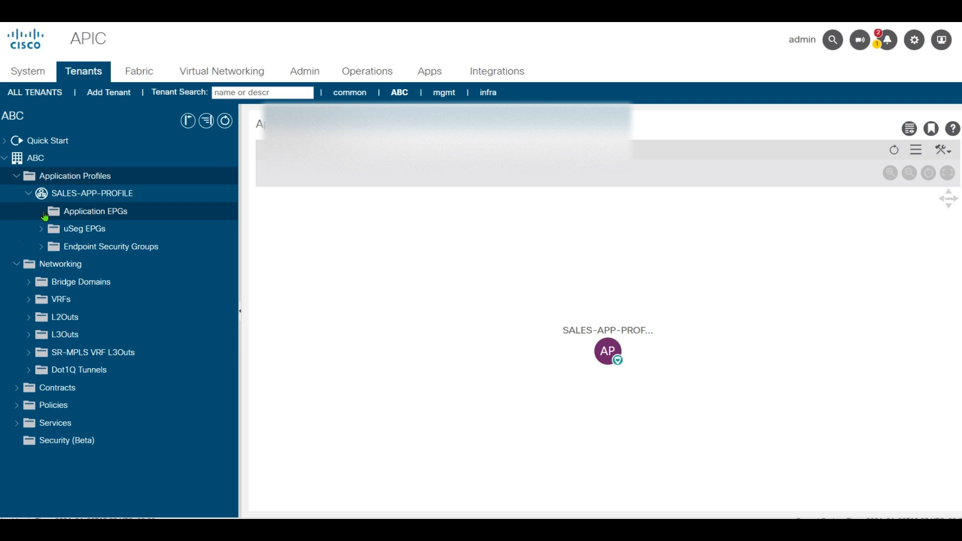
{"action": "left_click", "coordinate": [96, 215]}
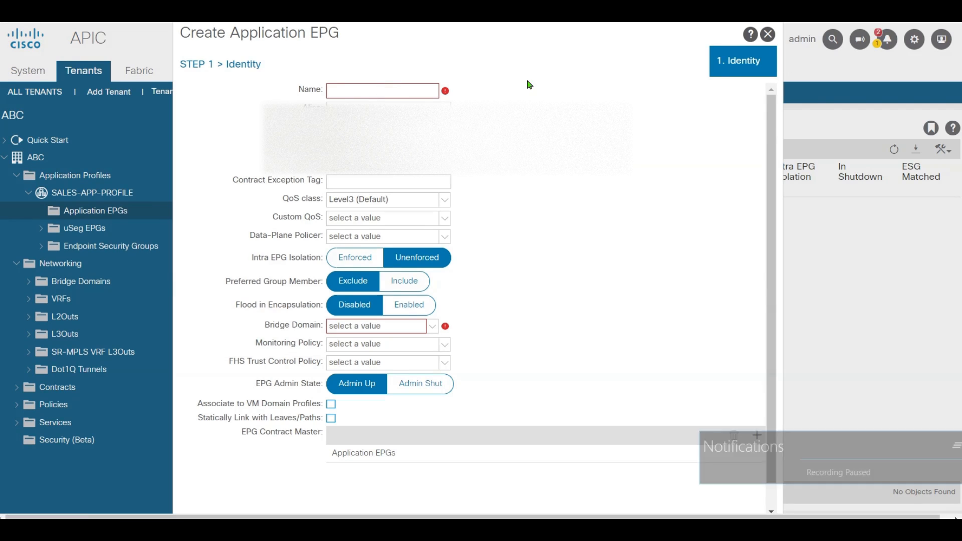
{"action": "type", "text": "EPG-CLIENTS"}
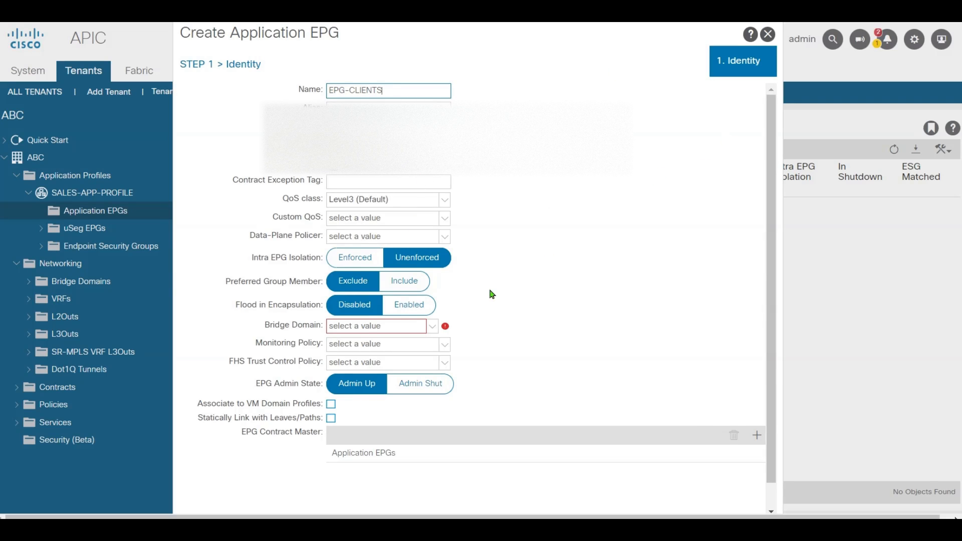
{"action": "left_click", "coordinate": [400, 326]}
{"action": "left_click", "coordinate": [351, 342]}
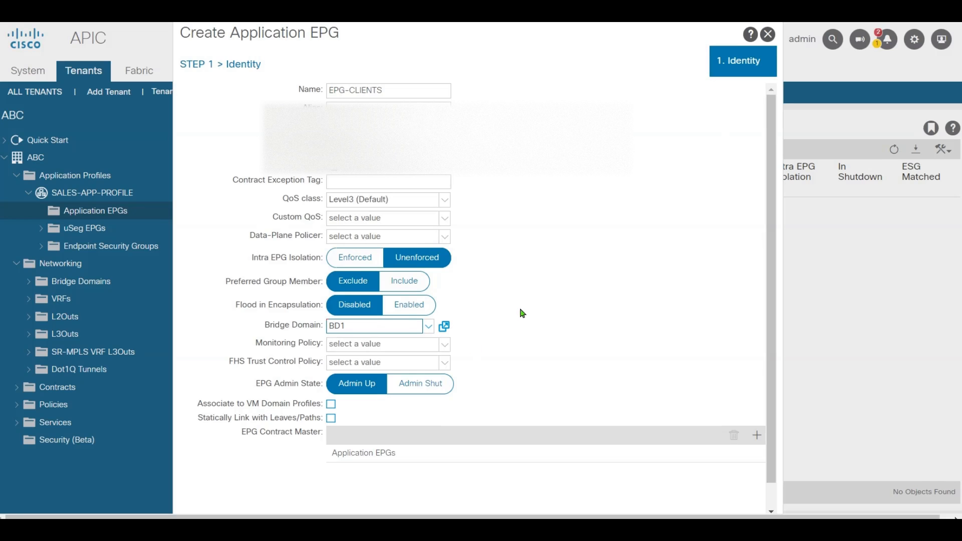
{"action": "scroll", "coordinate": [708, 466], "scroll_direction": "down", "scroll_amount": 3}
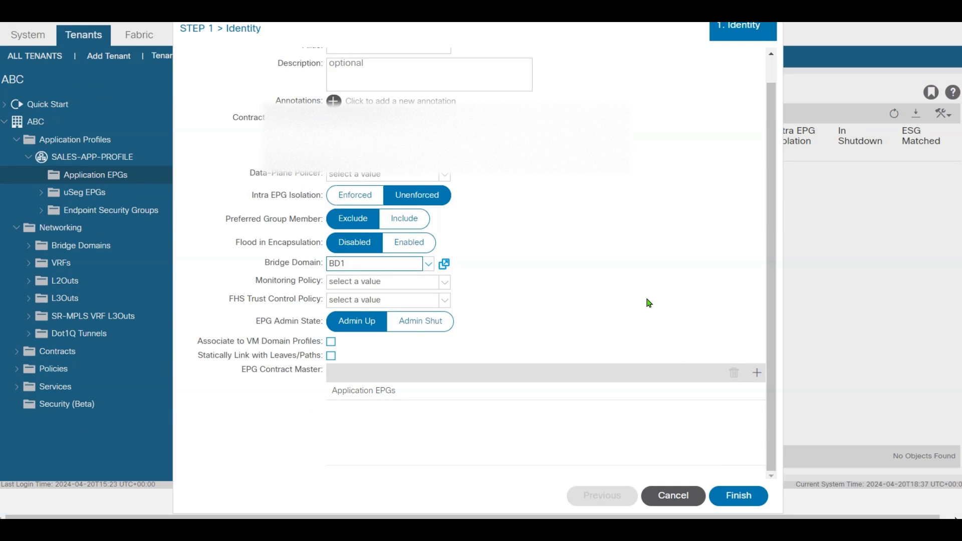
{"action": "left_click", "coordinate": [730, 493]}
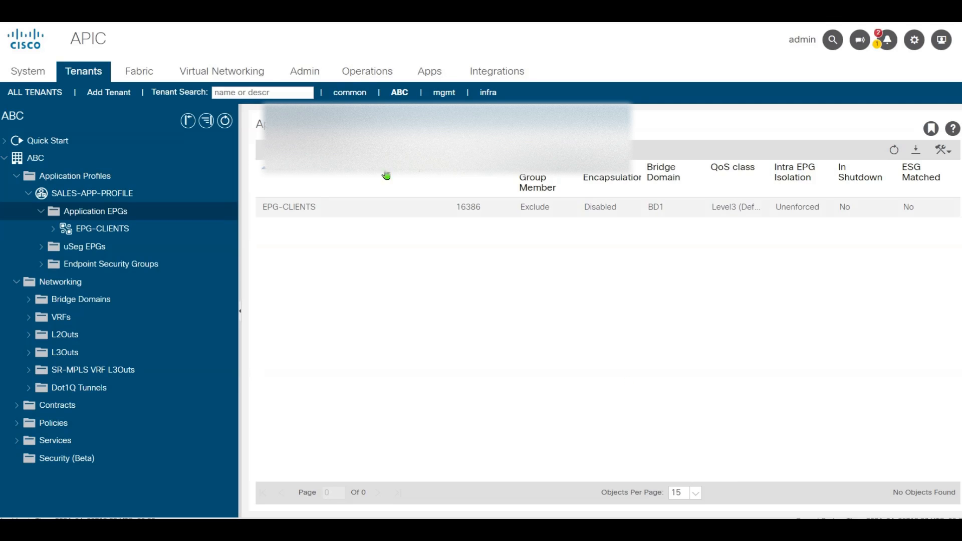
- Create a second application EPG named EPG-FE in the same profile, linked to bridge domain BD1
{"action": "right_click", "coordinate": [114, 215]}
{"action": "left_click", "coordinate": [150, 222]}
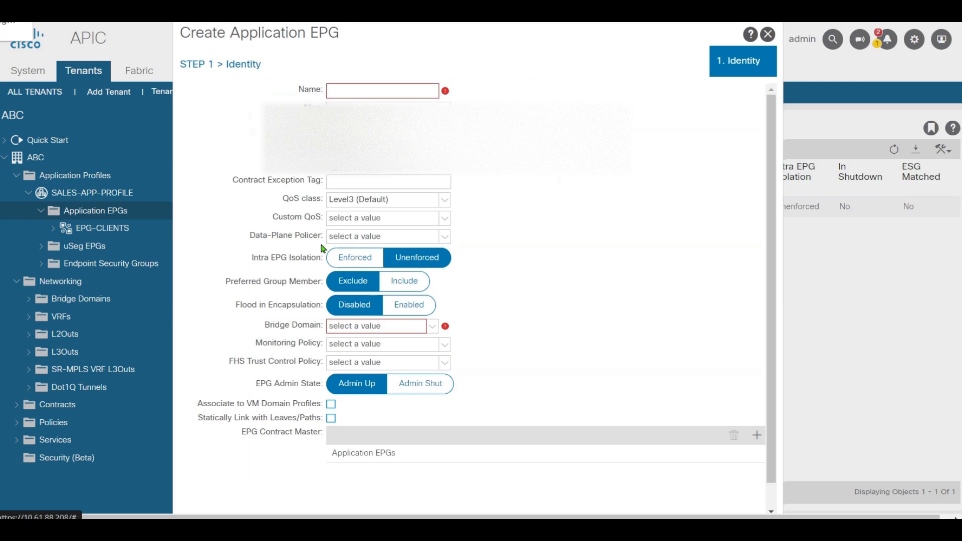
{"action": "scroll", "coordinate": [301, 206], "scroll_direction": "down", "scroll_amount": 1}
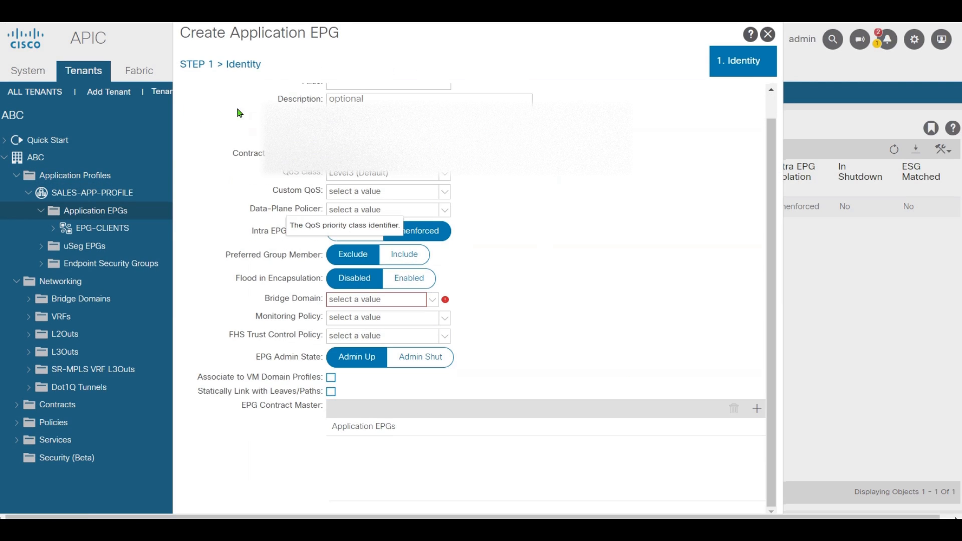
{"action": "scroll", "coordinate": [307, 220], "scroll_direction": "up", "scroll_amount": 1}
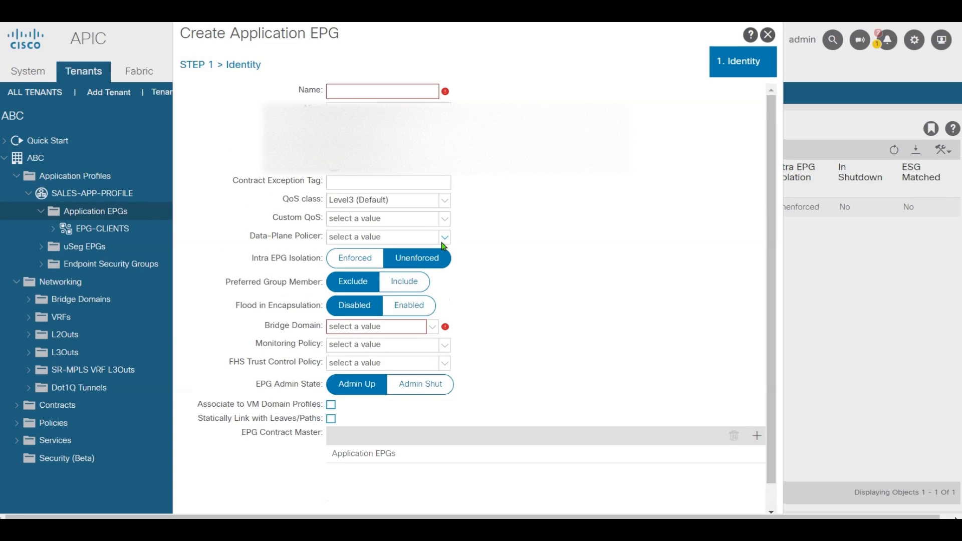
{"action": "left_click", "coordinate": [354, 91]}
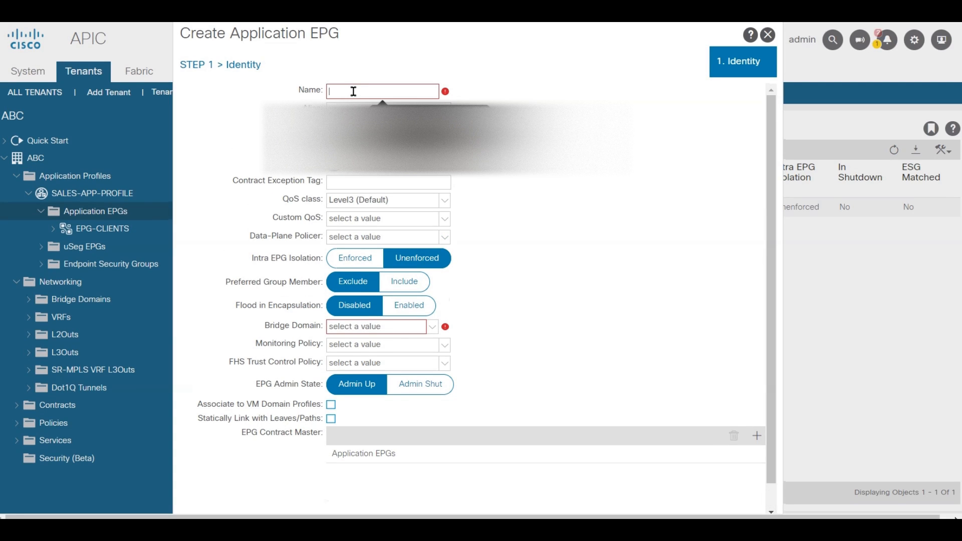
{"action": "type", "text": "EPG-FE"}
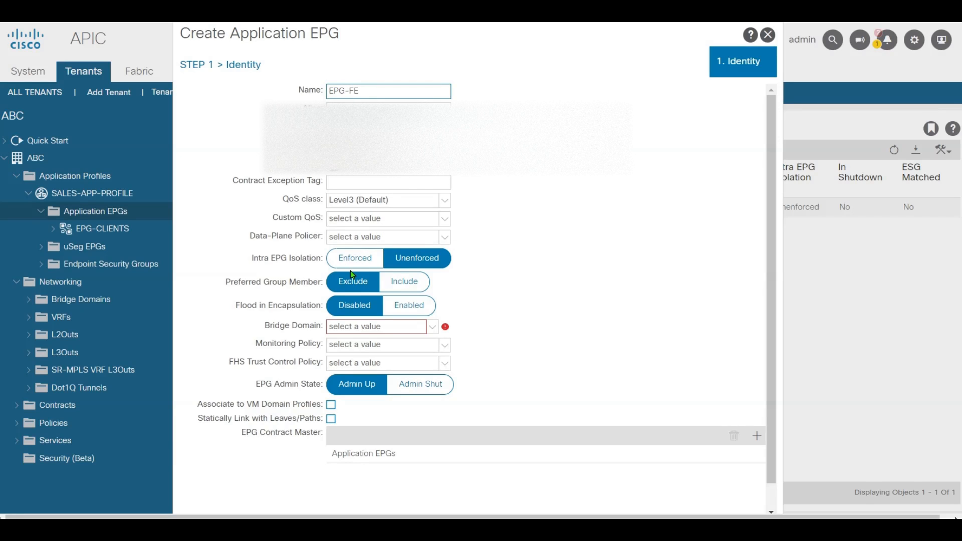
{"action": "left_click", "coordinate": [377, 326]}
{"action": "left_click", "coordinate": [358, 351]}
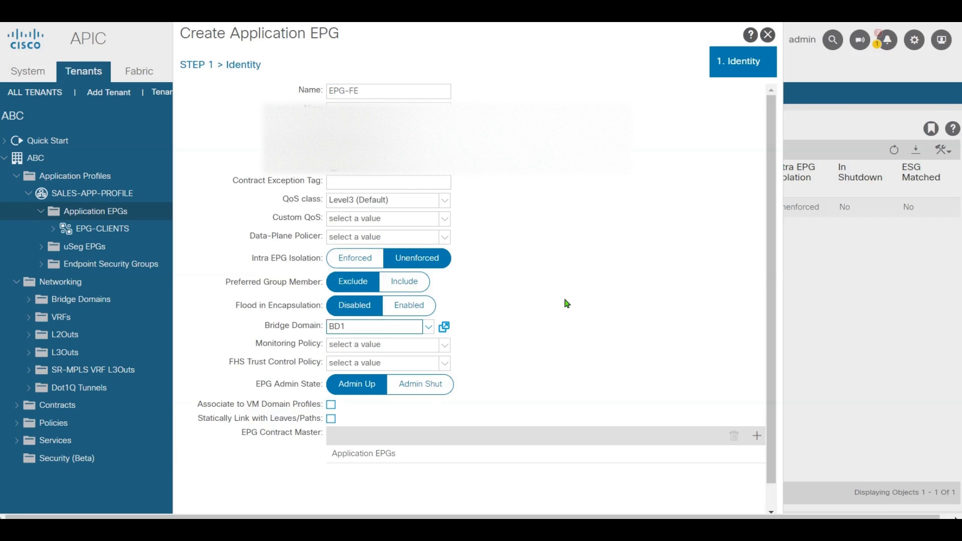
{"action": "scroll", "coordinate": [635, 276], "scroll_direction": "down", "scroll_amount": 1}
{"action": "scroll", "coordinate": [635, 276], "scroll_direction": "down", "scroll_amount": 3}
{"action": "left_click", "coordinate": [741, 496]}
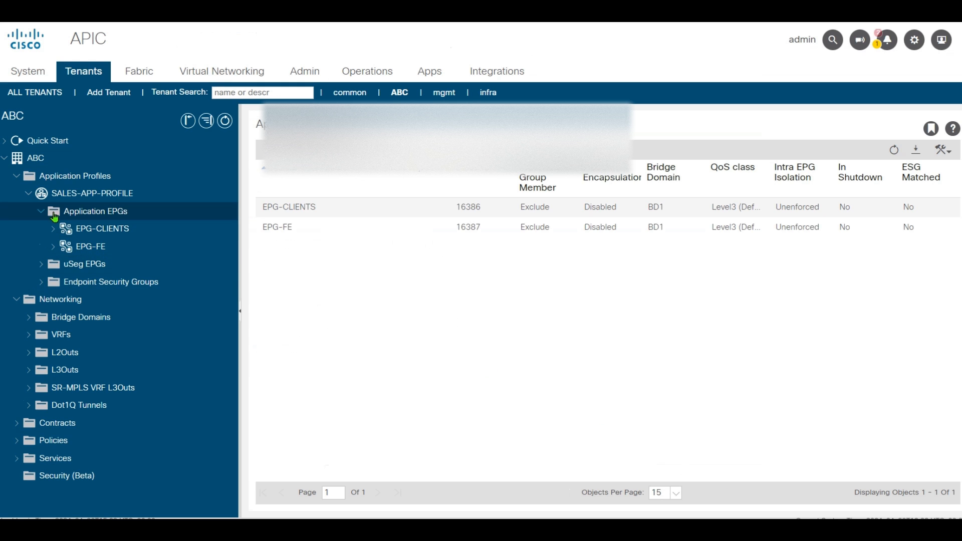
- Create a third application EPG named EPG-BE in the same profile, linked to bridge domain BD1
{"action": "right_click", "coordinate": [118, 217]}
{"action": "left_click", "coordinate": [190, 219]}
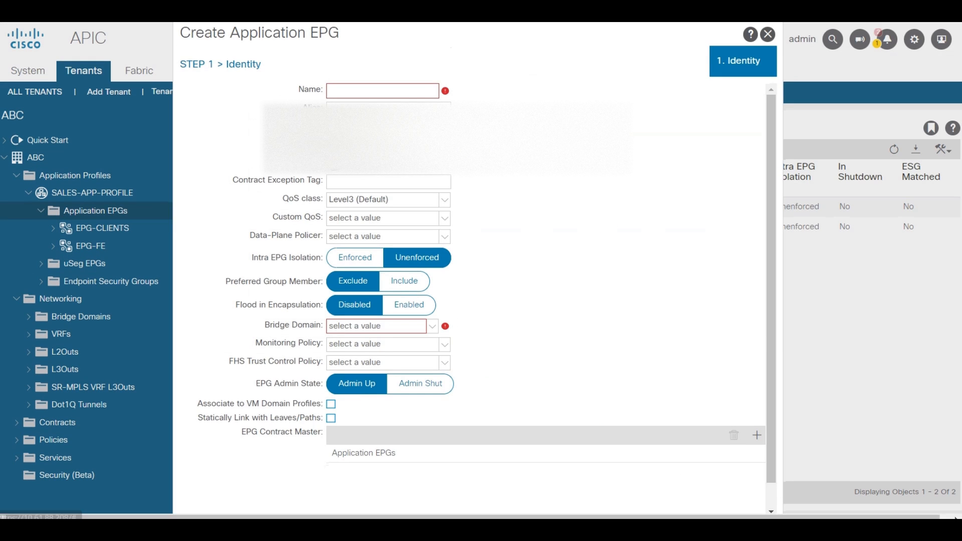
{"action": "left_click", "coordinate": [375, 97]}
{"action": "type", "text": "EPG-BE"}
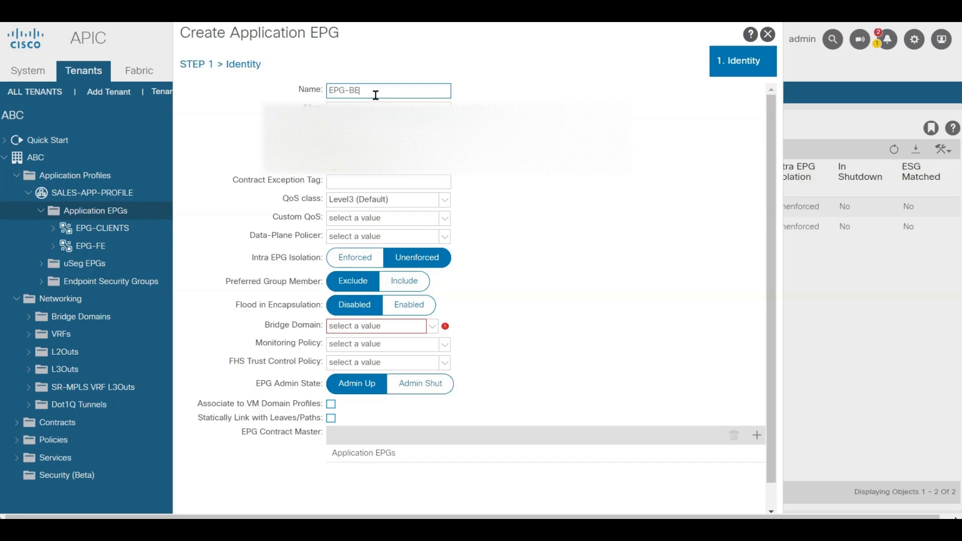
{"action": "left_click", "coordinate": [378, 327]}
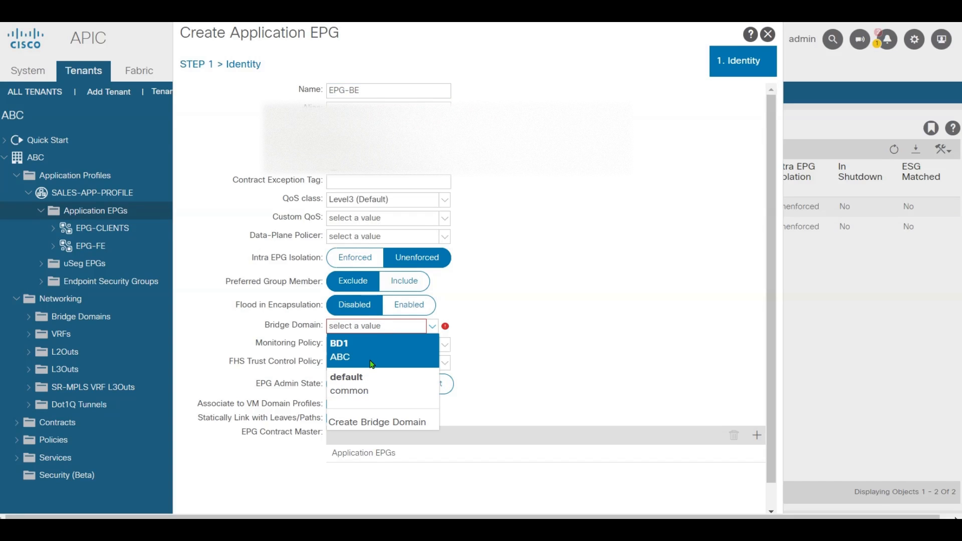
{"action": "left_click", "coordinate": [346, 339]}
{"action": "scroll", "coordinate": [639, 296], "scroll_direction": "down", "scroll_amount": 3}
{"action": "left_click", "coordinate": [738, 497]}
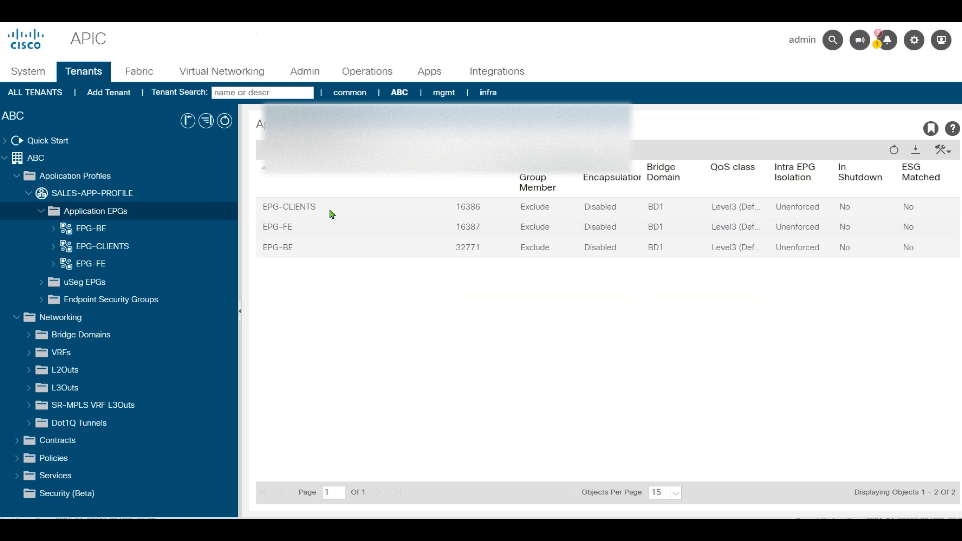
- Switch to Paint, brush green underlines beneath the SALES clients, FE and BE server port ranges and VLAN labels, and return to APIC
{"action": "key", "text": "alt+Tab"}
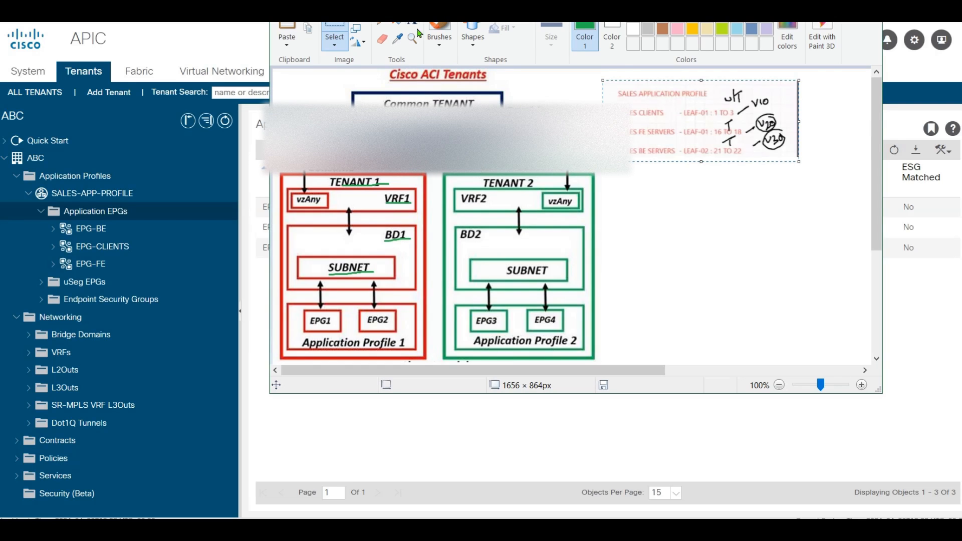
{"action": "left_click", "coordinate": [439, 36]}
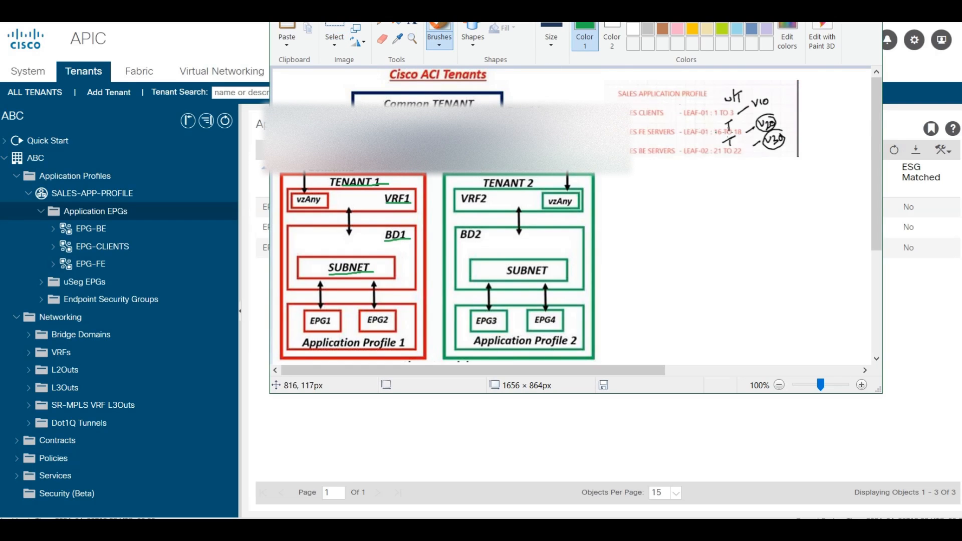
{"action": "left_click_drag", "start_coordinate": [701, 122], "coordinate": [738, 121]}
{"action": "left_click_drag", "start_coordinate": [720, 142], "coordinate": [674, 142]}
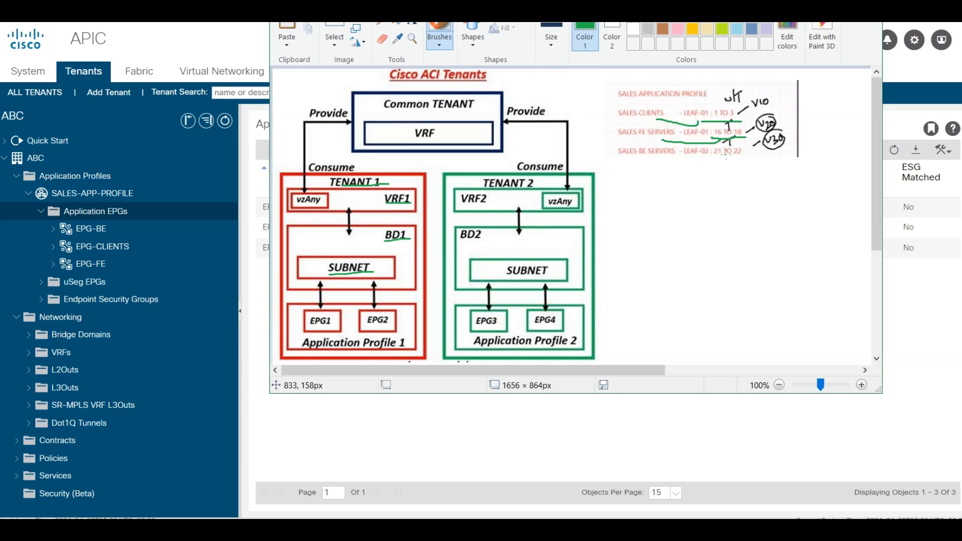
{"action": "mouse_move", "coordinate": [709, 153]}
{"action": "left_mouse_down"}
{"action": "mouse_move", "coordinate": [748, 152]}
{"action": "mouse_move", "coordinate": [657, 163]}
{"action": "left_mouse_up"}
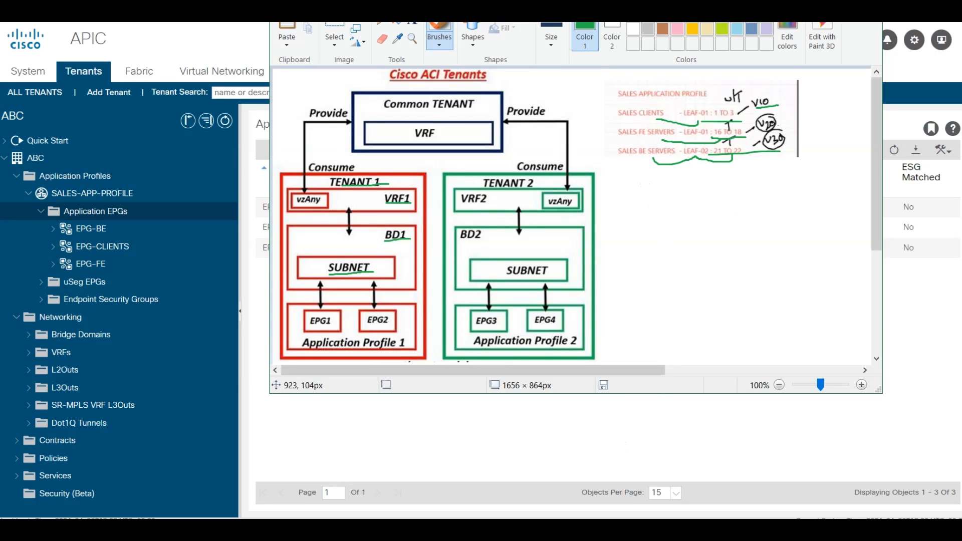
{"action": "left_click_drag", "start_coordinate": [760, 146], "coordinate": [785, 144]}
{"action": "left_click", "coordinate": [626, 439]}
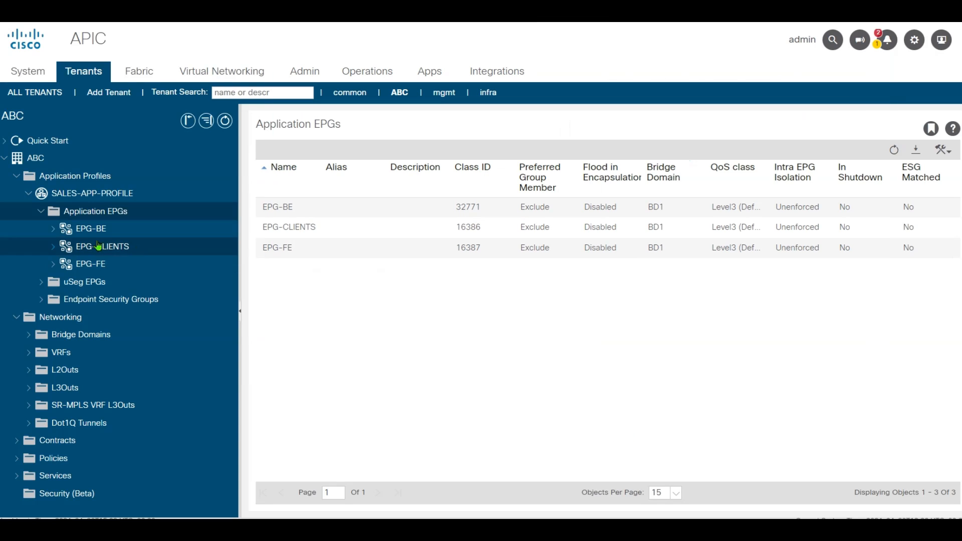
- Start a static port deployment for EPG-CLIENTS on Leaf-01 (Node-101), port eth1/1, with port encapsulation VLAN 10
{"action": "left_click", "coordinate": [53, 229]}
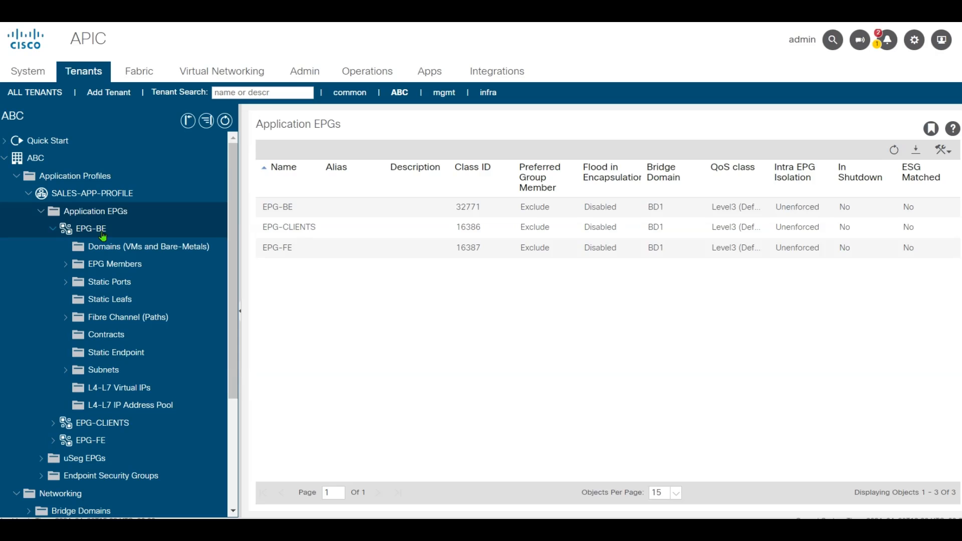
{"action": "left_click", "coordinate": [53, 229]}
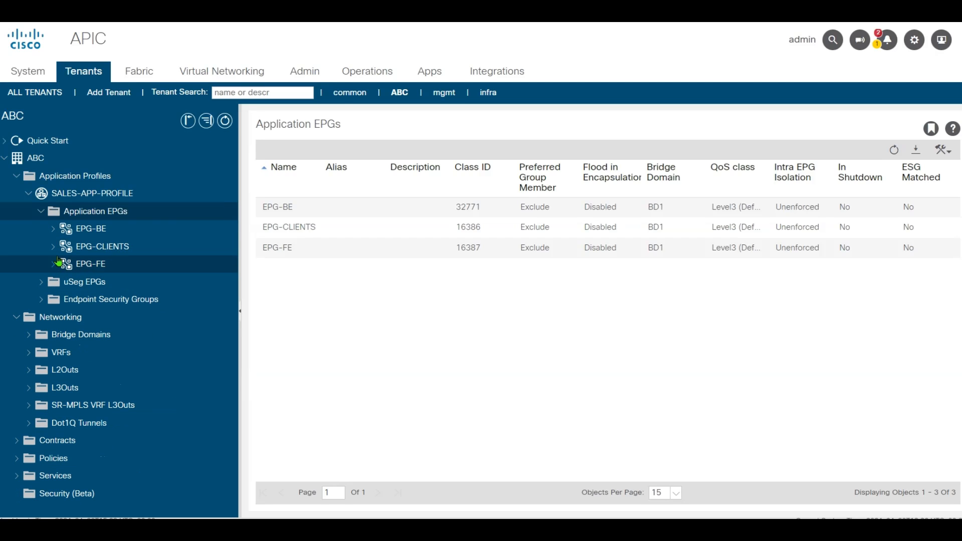
{"action": "left_click", "coordinate": [53, 247]}
{"action": "left_click", "coordinate": [103, 303]}
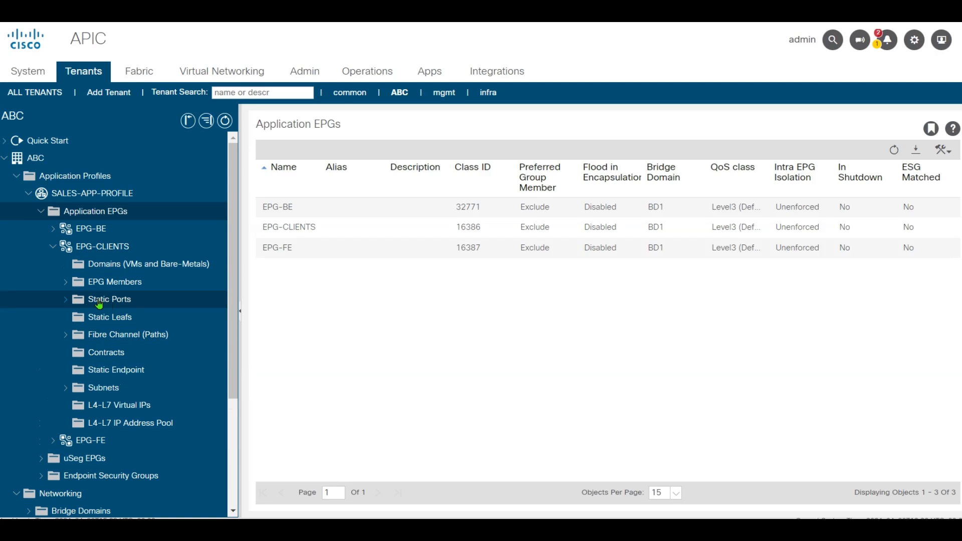
{"action": "right_click", "coordinate": [105, 305]}
{"action": "left_click", "coordinate": [154, 314]}
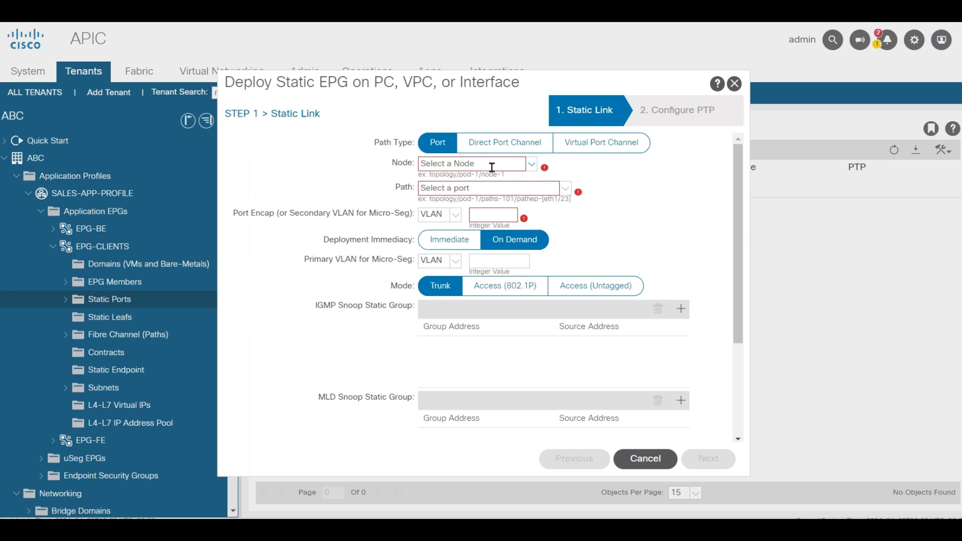
{"action": "left_click", "coordinate": [492, 165]}
{"action": "left_click", "coordinate": [455, 184]}
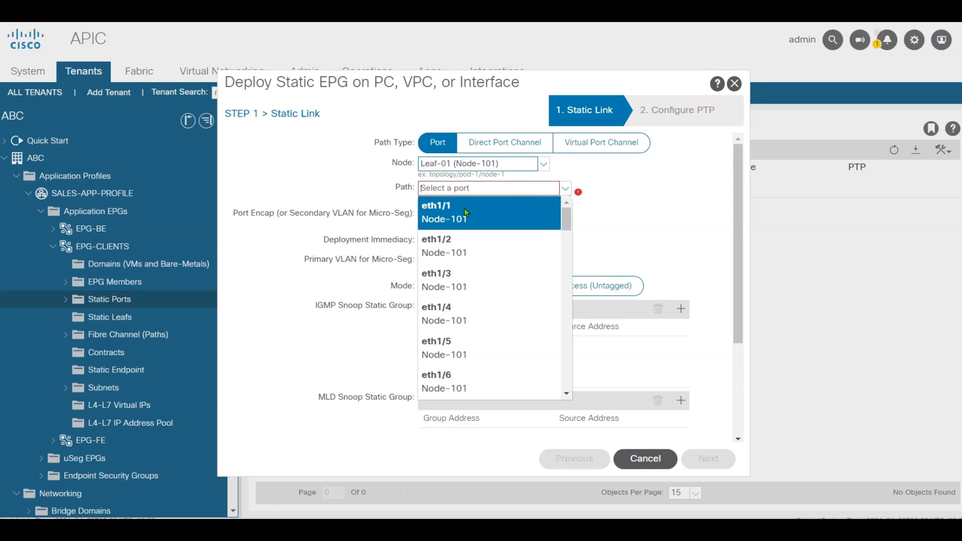
{"action": "left_click", "coordinate": [551, 210]}
{"action": "left_click", "coordinate": [495, 213]}
{"action": "type", "text": "10"}
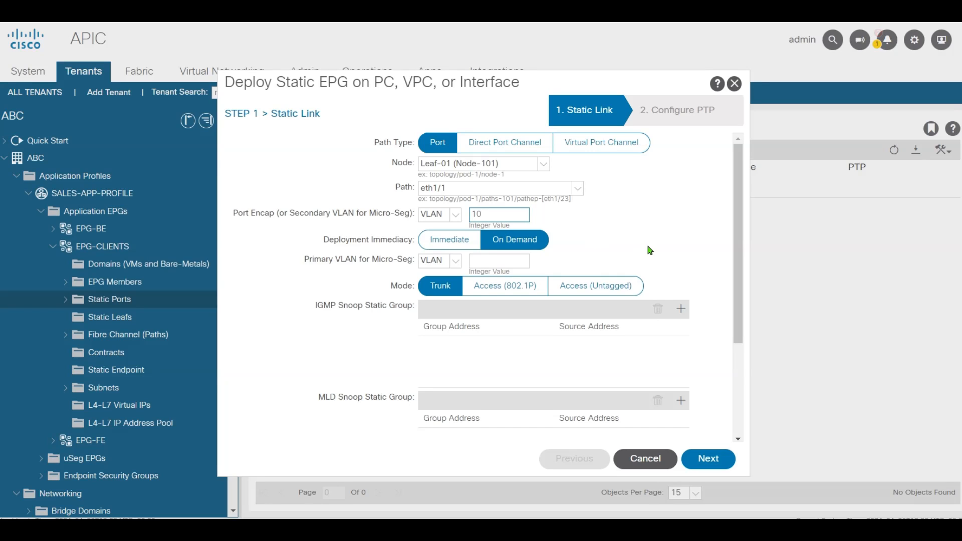
- Set the static port's deployment immediacy to Immediate and its mode to Access (Untagged)
{"action": "left_click", "coordinate": [438, 241]}
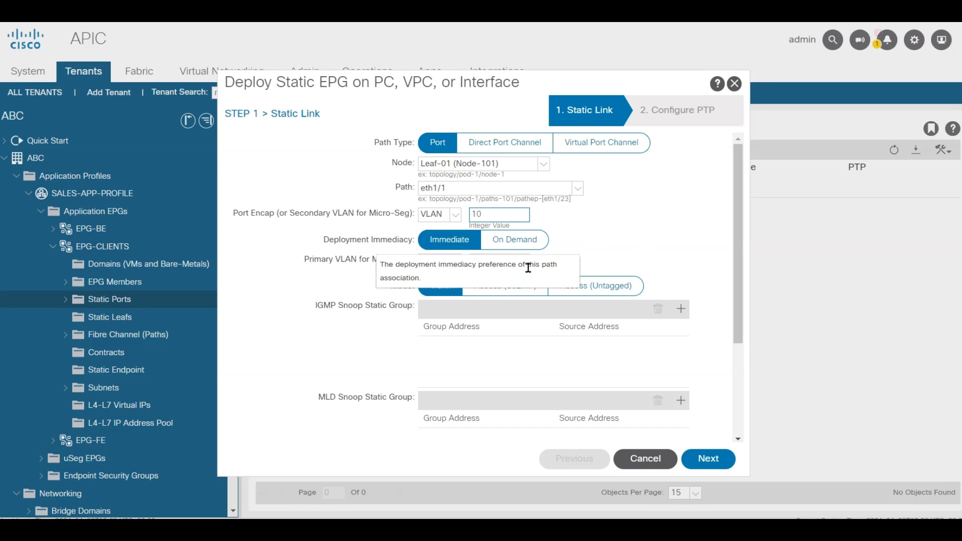
{"action": "left_click", "coordinate": [620, 289]}
{"action": "left_click", "coordinate": [485, 315]}
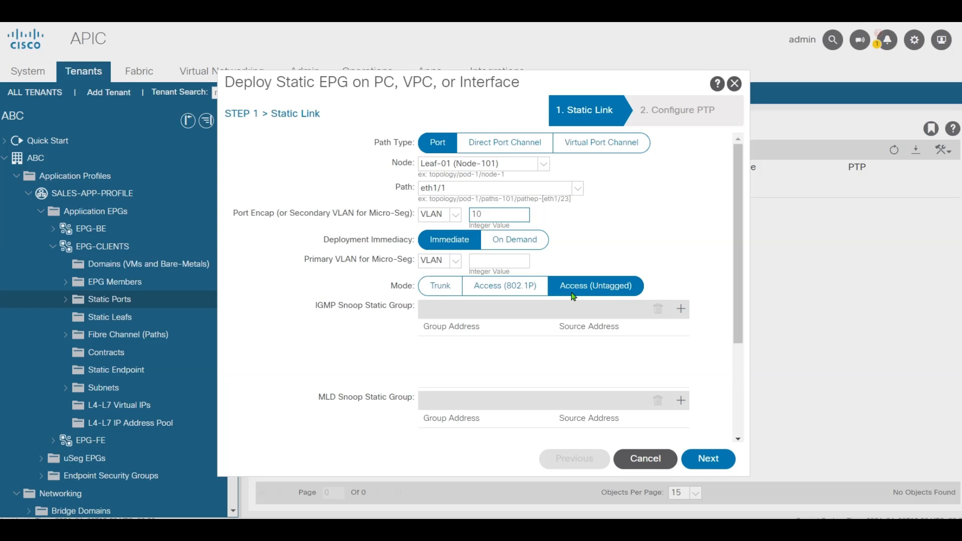
- Finish deploying static port eth1/1 for EPG-CLIENTS with PTP left disabled
{"action": "left_click", "coordinate": [708, 458]}
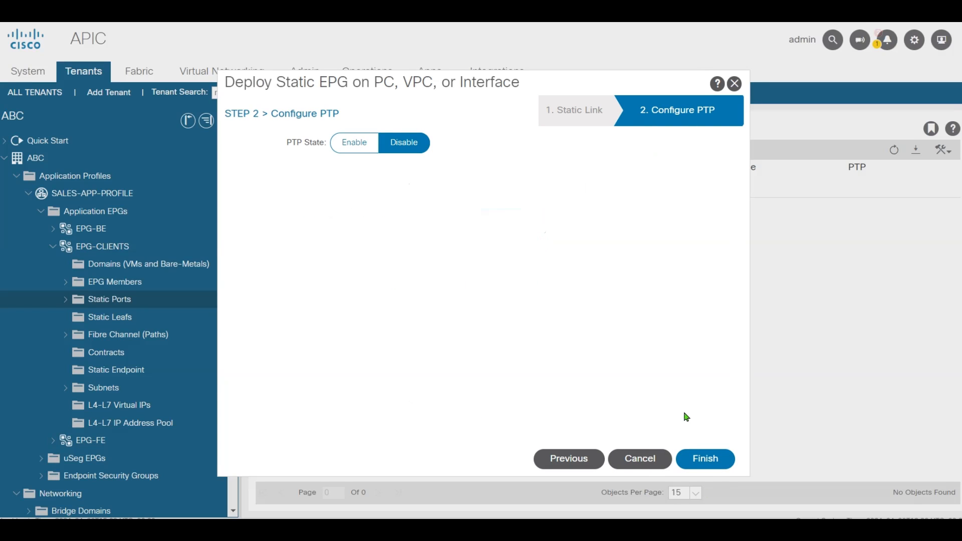
{"action": "left_click", "coordinate": [709, 459]}
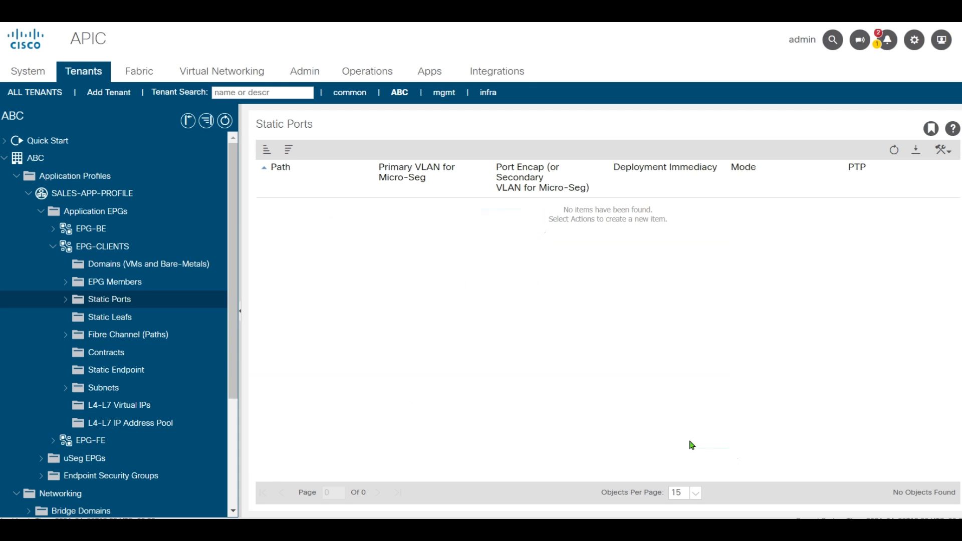
- Start another static port deployment for EPG-CLIENTS on Leaf-01 (Node-101), port eth1/2, with port encapsulation VLAN 10
{"action": "right_click", "coordinate": [122, 304]}
{"action": "left_click", "coordinate": [143, 307]}
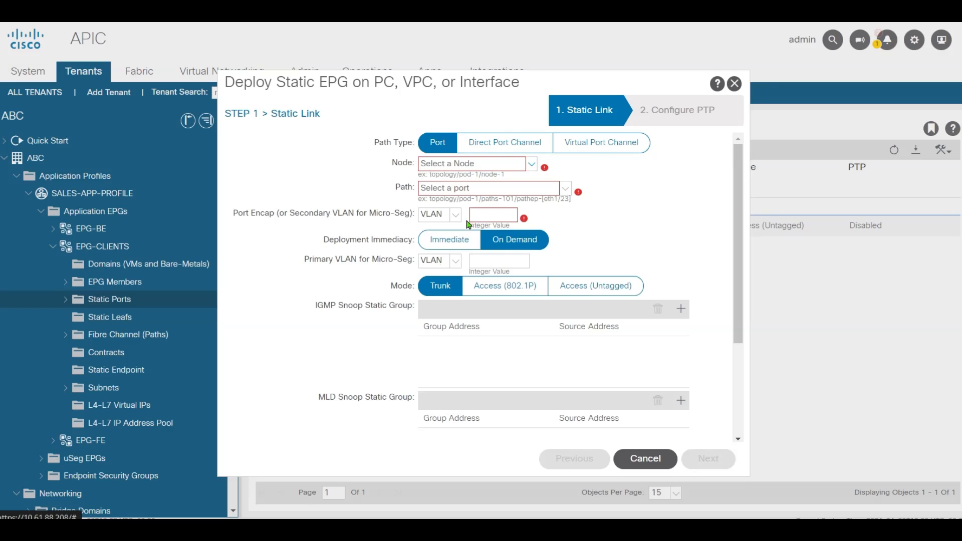
{"action": "left_click", "coordinate": [532, 164]}
{"action": "left_click", "coordinate": [495, 194]}
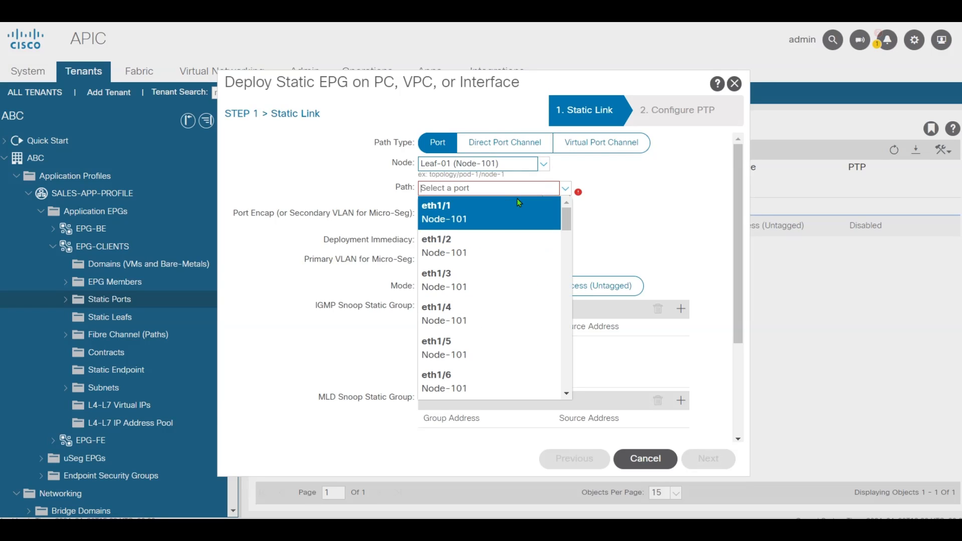
{"action": "left_click", "coordinate": [479, 243]}
{"action": "left_click", "coordinate": [485, 215]}
{"action": "type", "text": "10"}
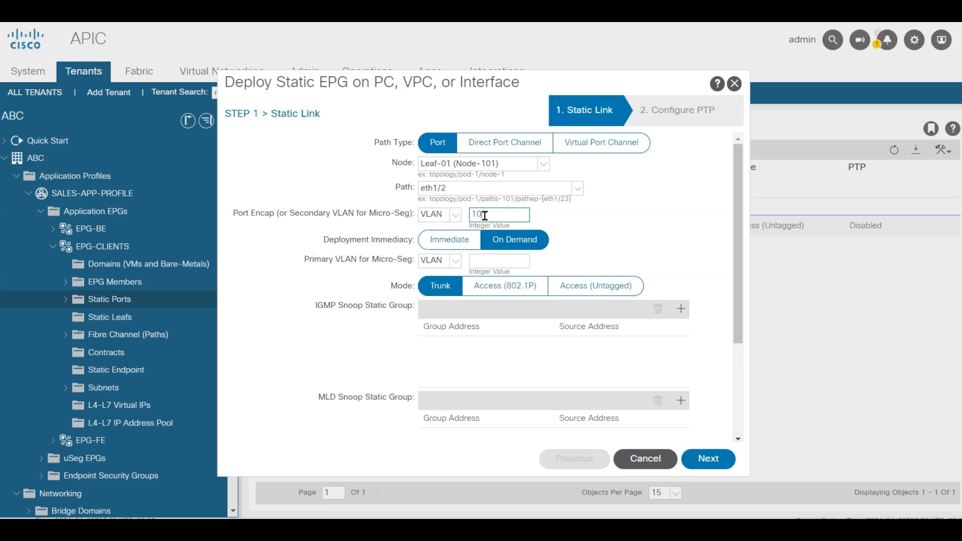
- Set port eth1/2 to Immediate deployment and Access (Untagged) mode, and finish its deployment with PTP left disabled
{"action": "left_click", "coordinate": [450, 241]}
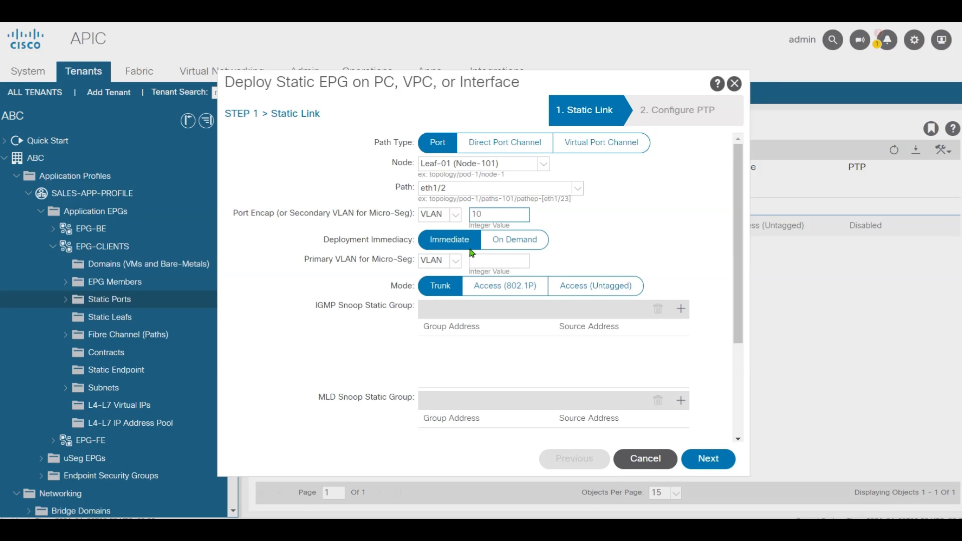
{"action": "left_click", "coordinate": [506, 261]}
{"action": "left_click", "coordinate": [585, 292]}
{"action": "left_click", "coordinate": [483, 302]}
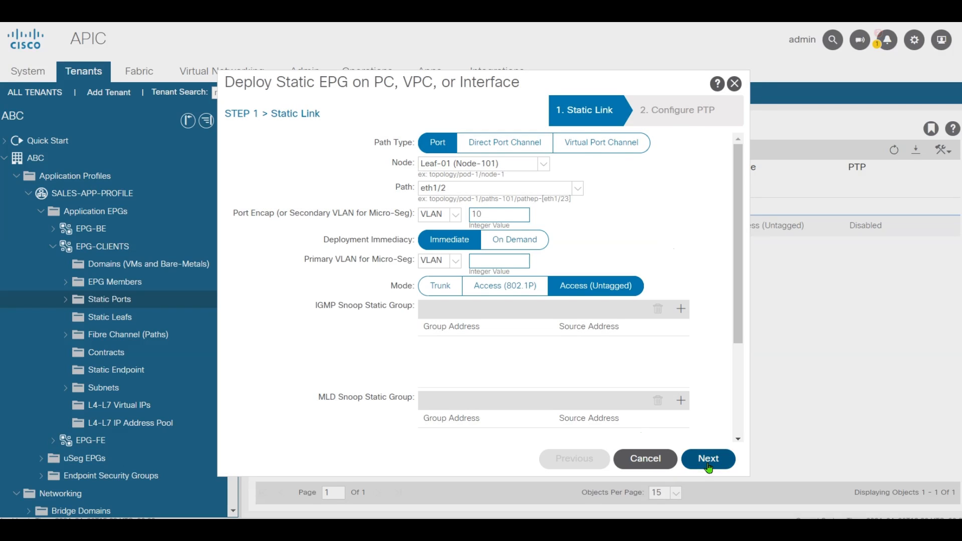
{"action": "left_click", "coordinate": [697, 452]}
{"action": "left_click", "coordinate": [697, 452]}
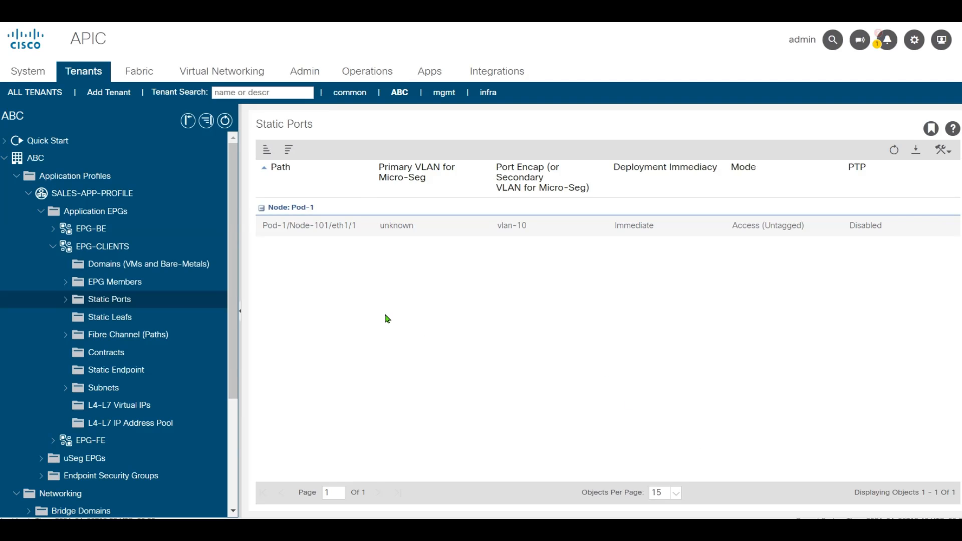
- Start a third static port deployment for EPG-CLIENTS on Leaf-01 (Node-101), port eth1/3, with port encapsulation VLAN 10
{"action": "right_click", "coordinate": [170, 303]}
{"action": "left_click", "coordinate": [180, 311]}
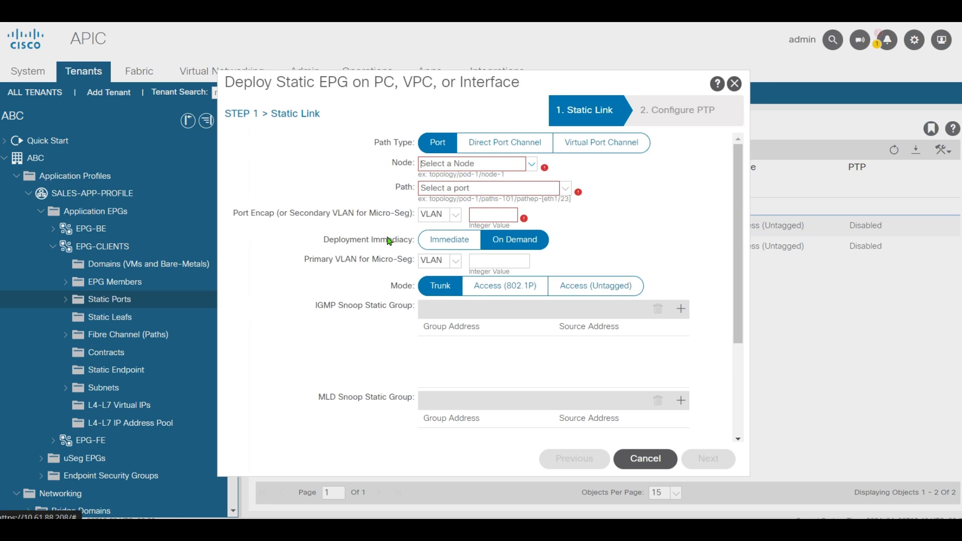
{"action": "left_click", "coordinate": [532, 166]}
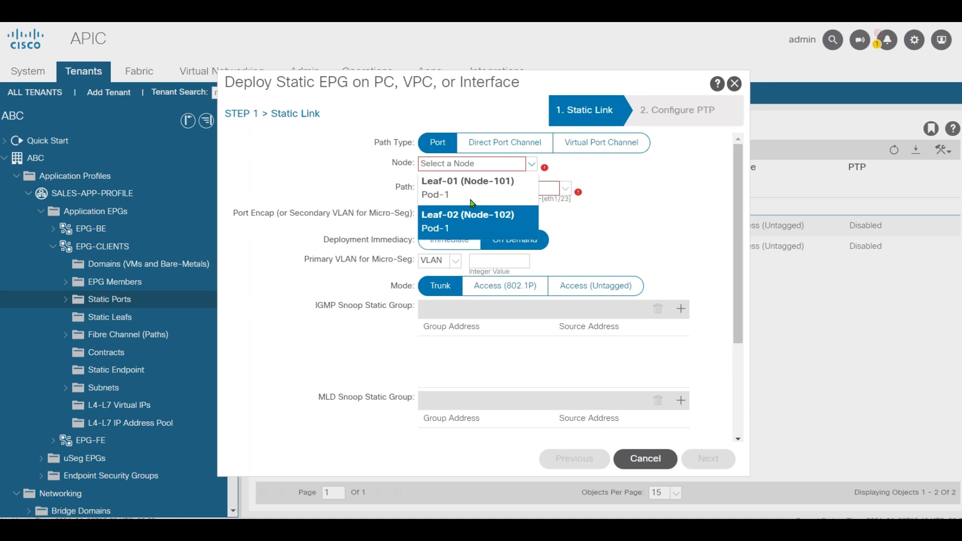
{"action": "left_click", "coordinate": [537, 192]}
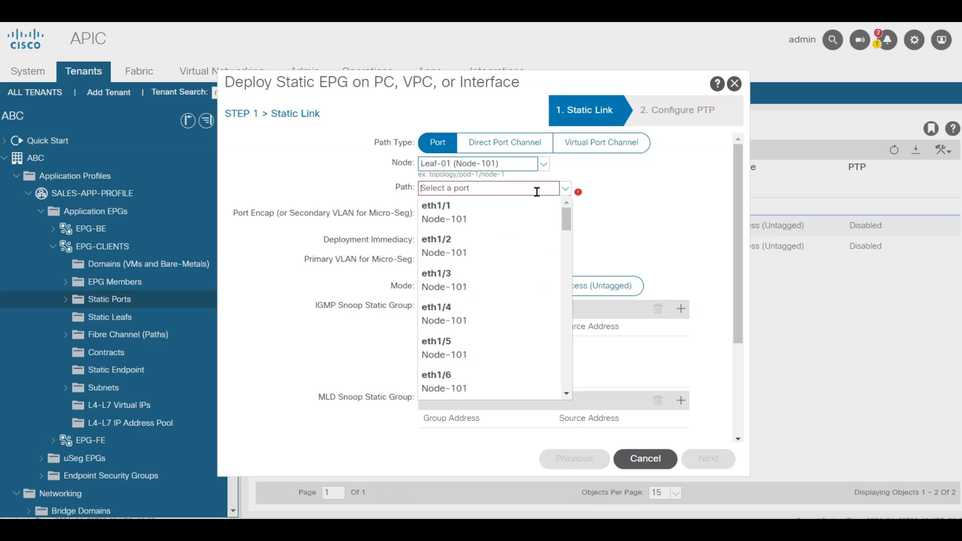
{"action": "left_click", "coordinate": [461, 281]}
{"action": "left_click", "coordinate": [490, 214]}
{"action": "type", "text": "10"}
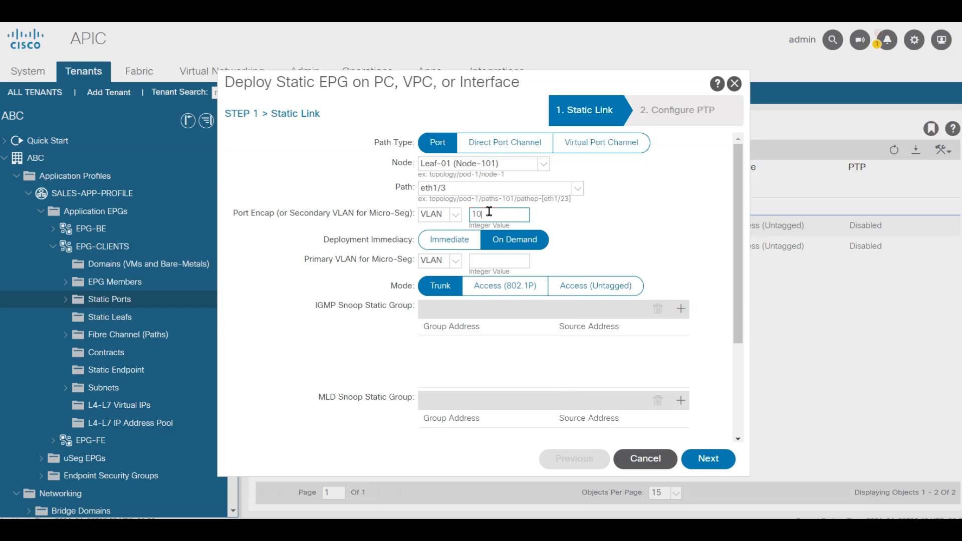
- Set port eth1/3 to Immediate deployment and Access (Untagged) mode, and finish its deployment with PTP left disabled
{"action": "left_click", "coordinate": [460, 243]}
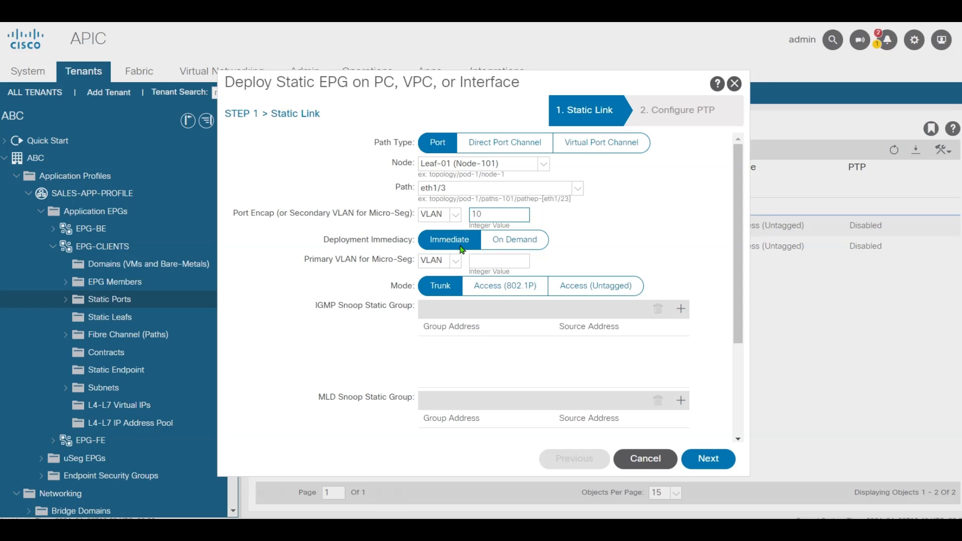
{"action": "left_click", "coordinate": [598, 286]}
{"action": "left_click", "coordinate": [500, 302]}
{"action": "left_click", "coordinate": [704, 451]}
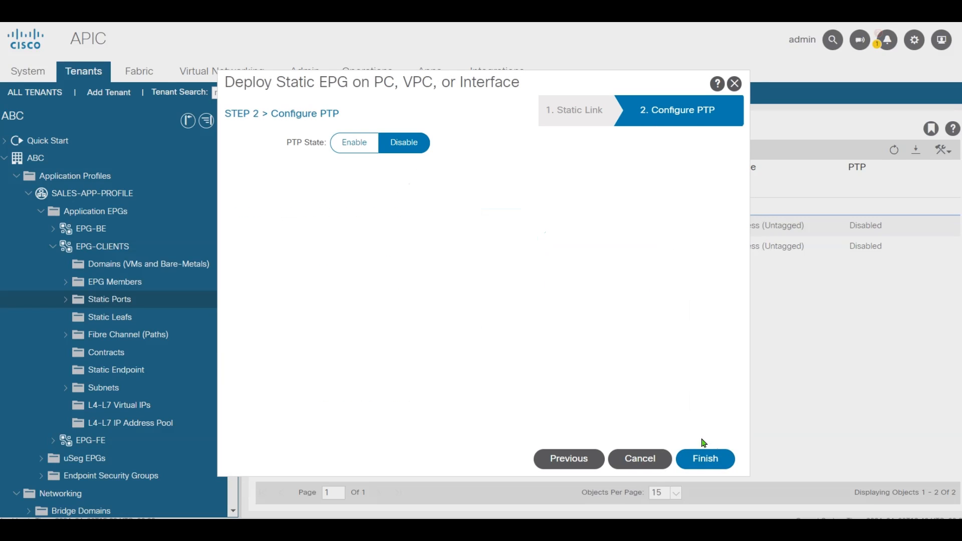
{"action": "left_click", "coordinate": [704, 461]}
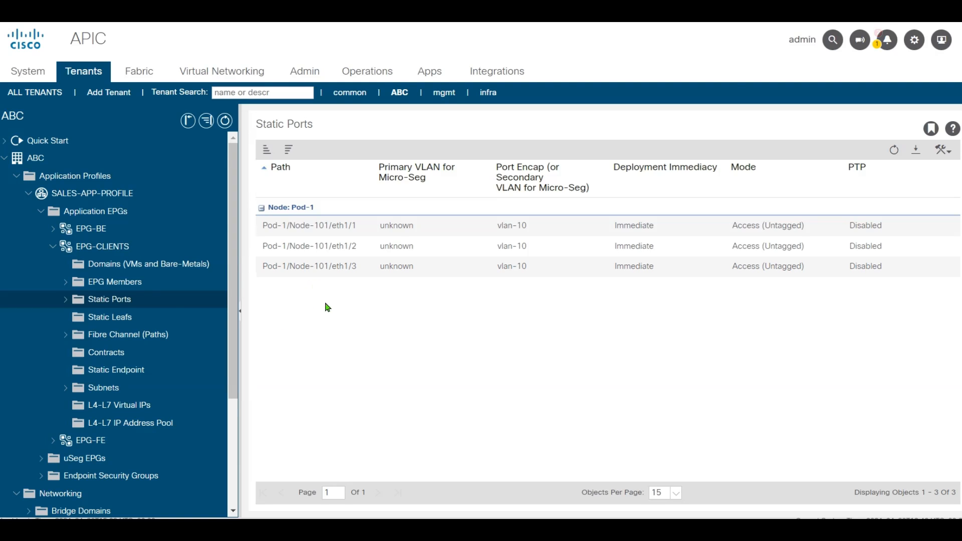
- Collapse EPG-CLIENTS, expand EPG-FE and show its static ports
{"action": "left_click", "coordinate": [54, 248]}
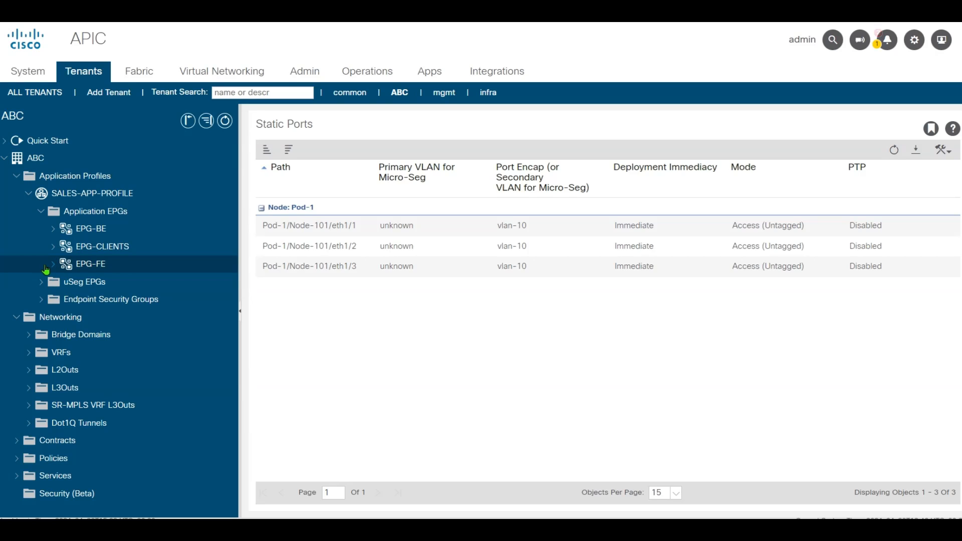
{"action": "left_click", "coordinate": [53, 267]}
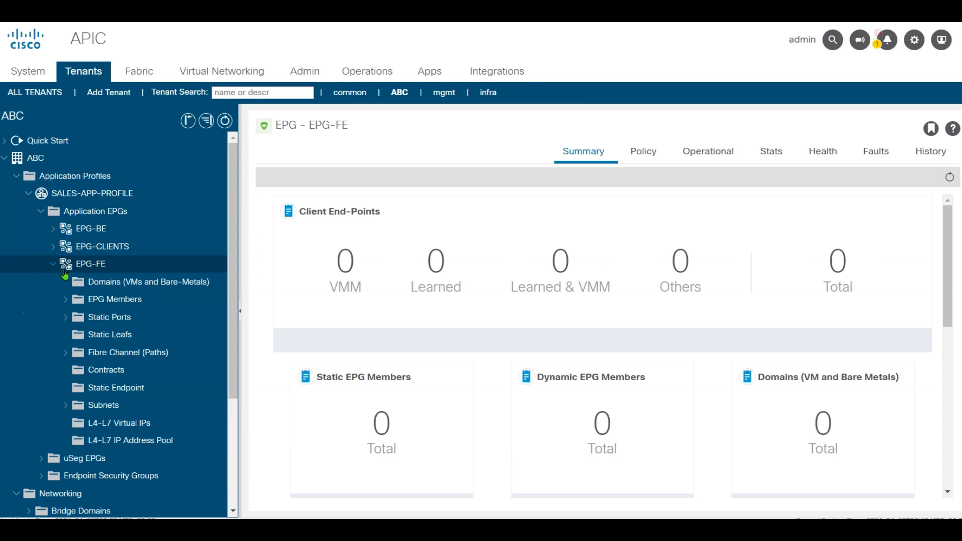
{"action": "left_click", "coordinate": [108, 320]}
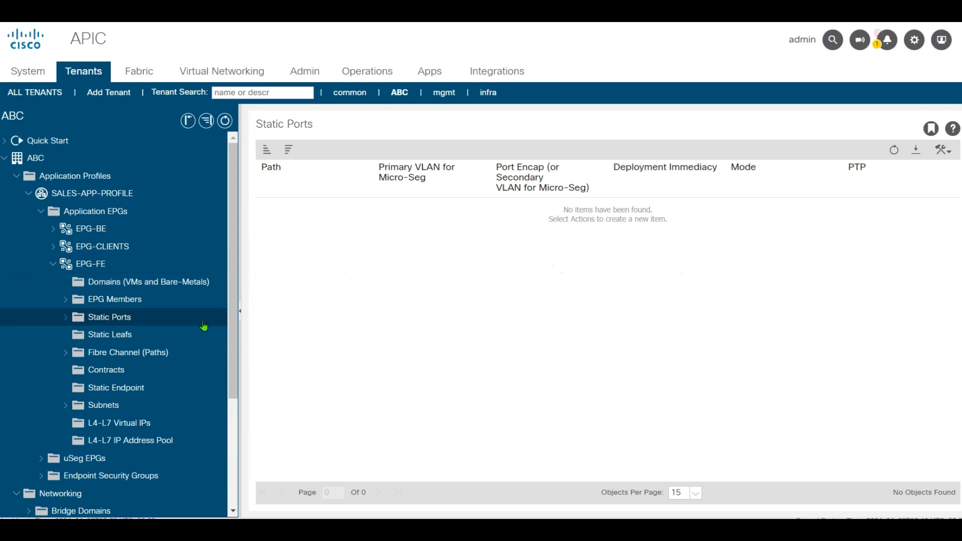
- Start a static port deployment for EPG-FE on Leaf-01 (Node-101), port eth1/16, with port encapsulation VLAN 20
{"action": "right_click", "coordinate": [117, 323]}
{"action": "left_click", "coordinate": [160, 326]}
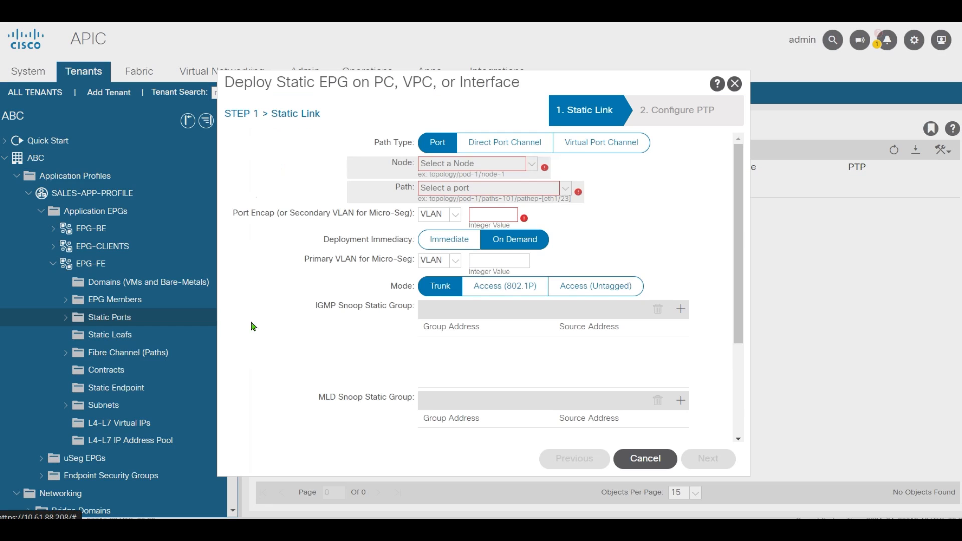
{"action": "left_click", "coordinate": [455, 162]}
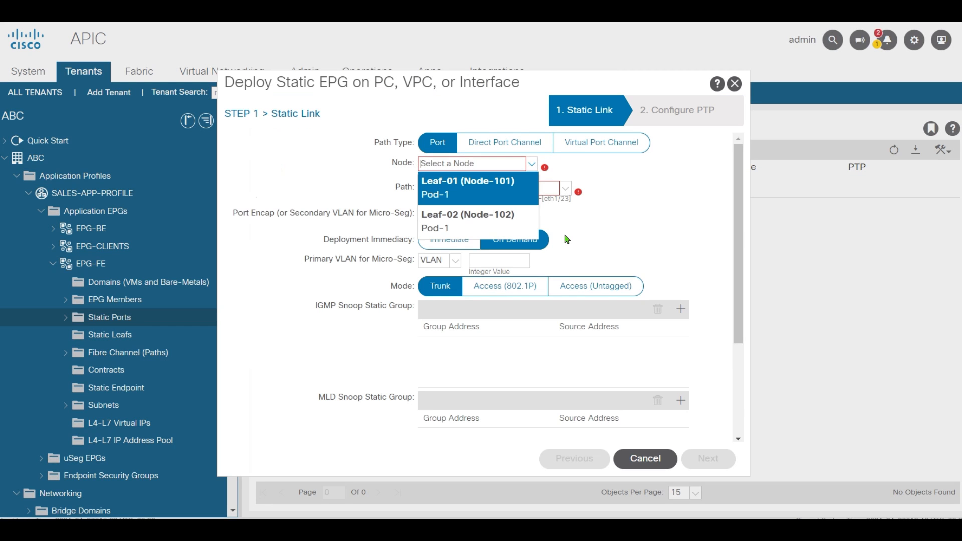
{"action": "left_click", "coordinate": [473, 187]}
{"action": "left_click", "coordinate": [523, 190]}
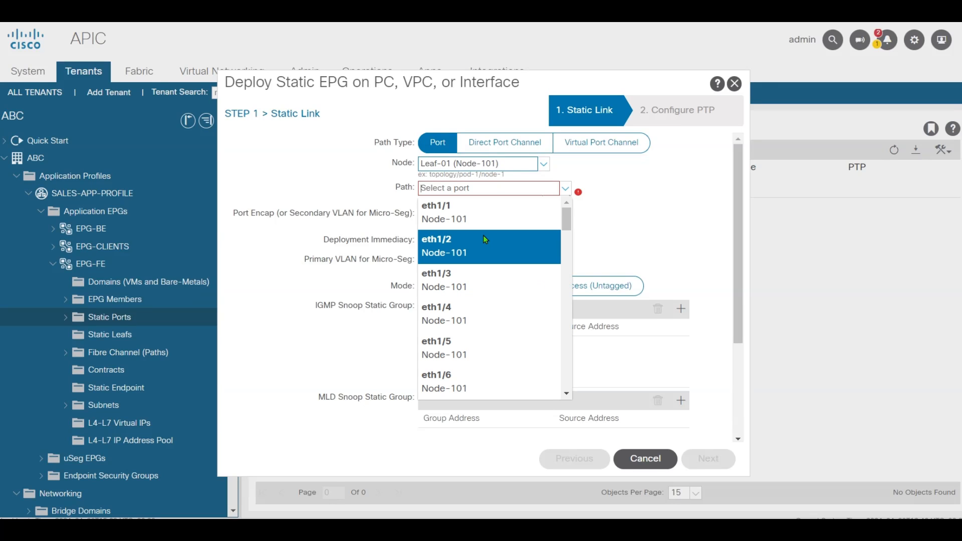
{"action": "scroll", "coordinate": [486, 312], "scroll_direction": "down", "scroll_amount": 3}
{"action": "scroll", "coordinate": [487, 312], "scroll_direction": "down", "scroll_amount": 5}
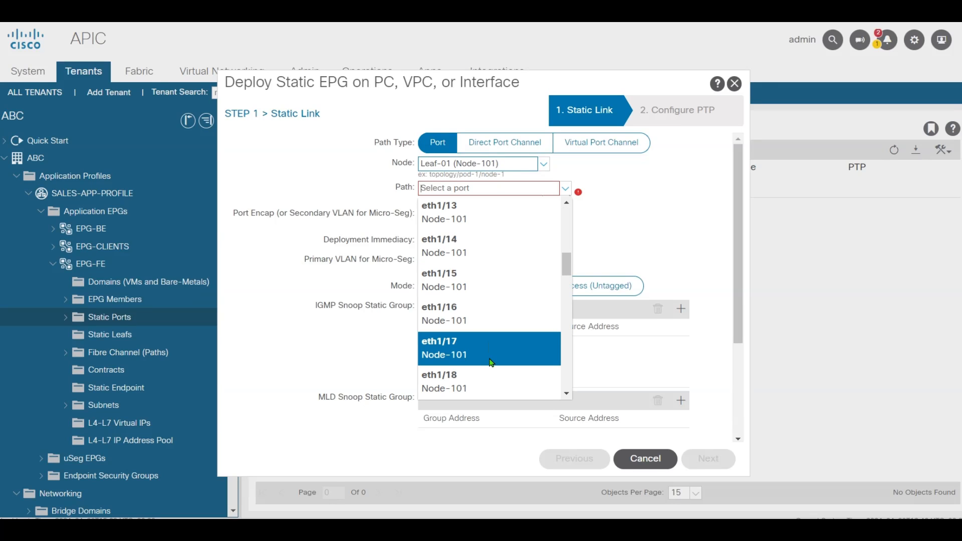
{"action": "left_click", "coordinate": [462, 319]}
{"action": "left_click", "coordinate": [508, 222]}
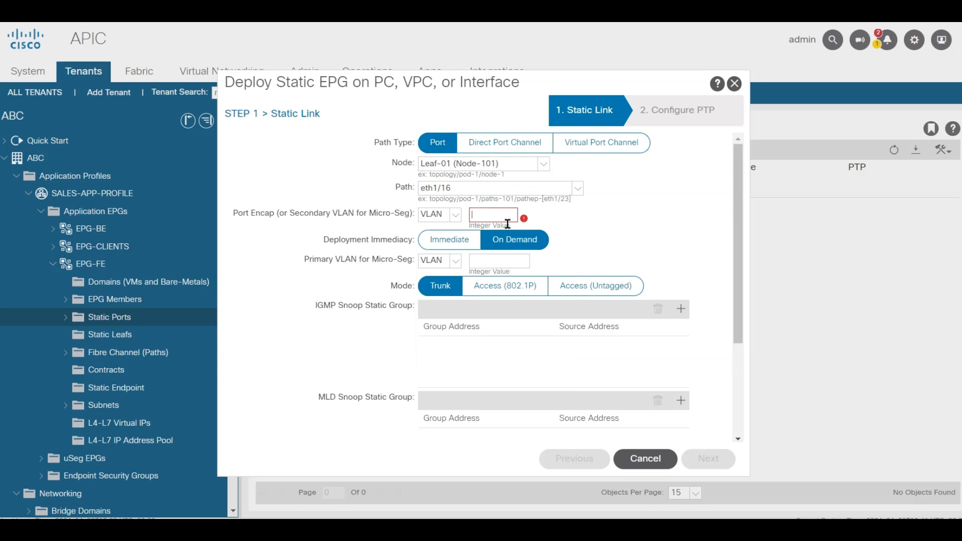
{"action": "type", "text": "20"}
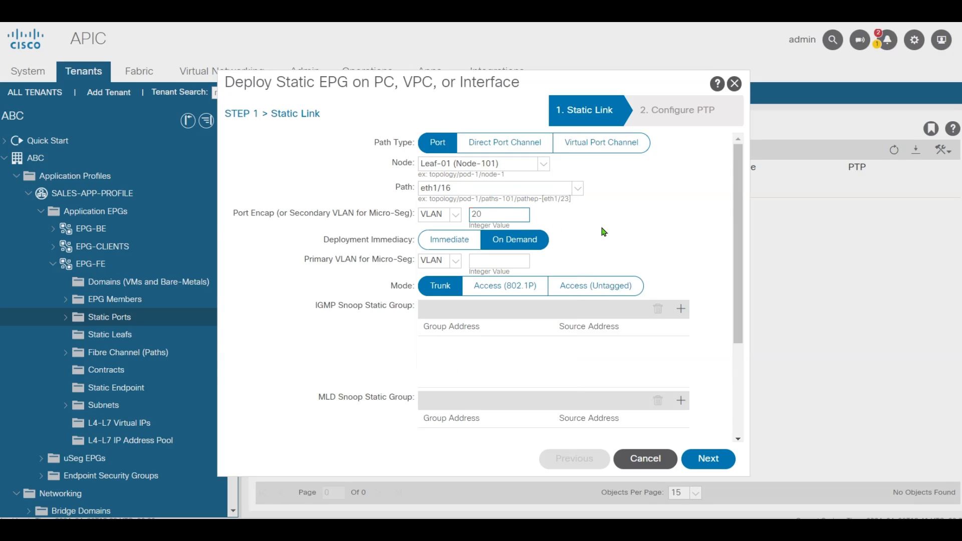
{"action": "left_click", "coordinate": [615, 289]}
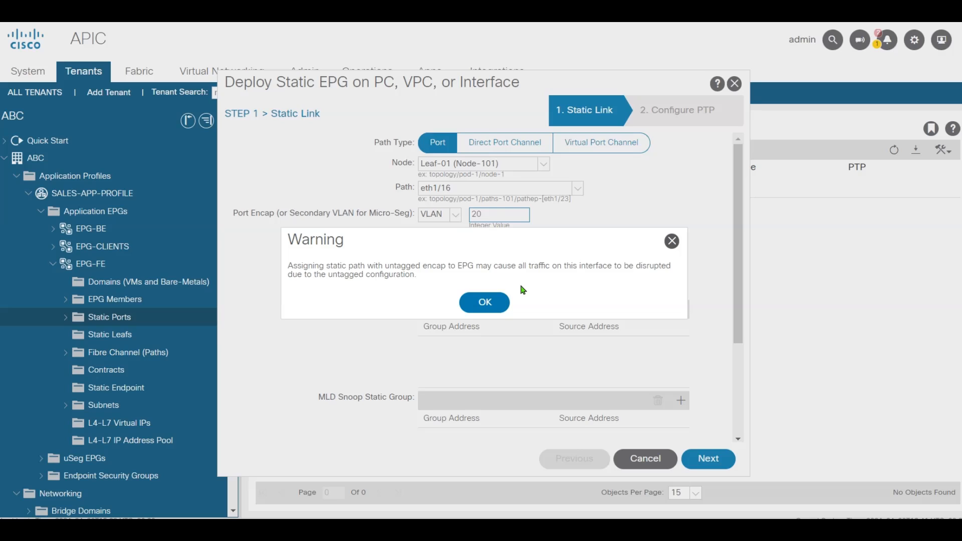
{"action": "left_click", "coordinate": [480, 302]}
{"action": "left_click", "coordinate": [444, 292]}
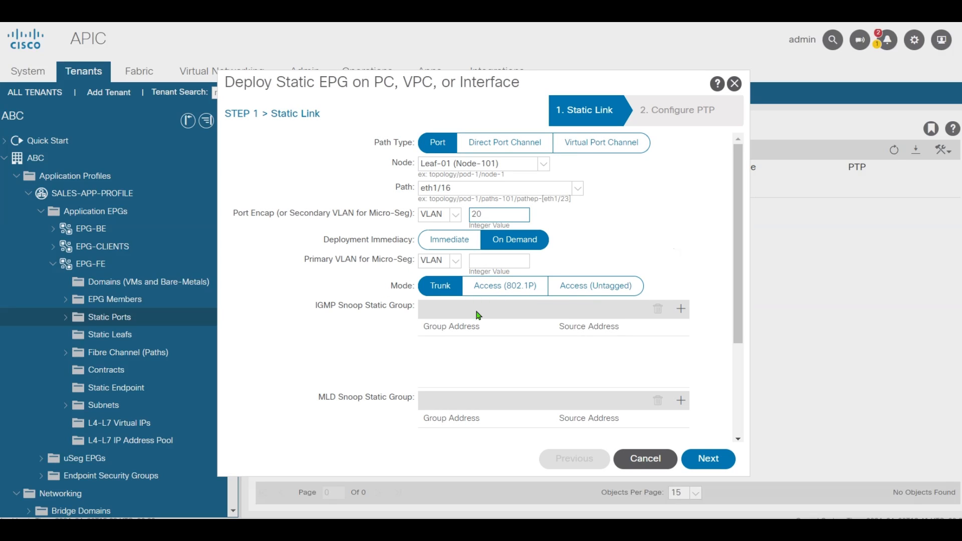
- Set port eth1/16 to Immediate deployment and finish deploying it to EPG-FE in Trunk mode with PTP left disabled
{"action": "left_click", "coordinate": [449, 240]}
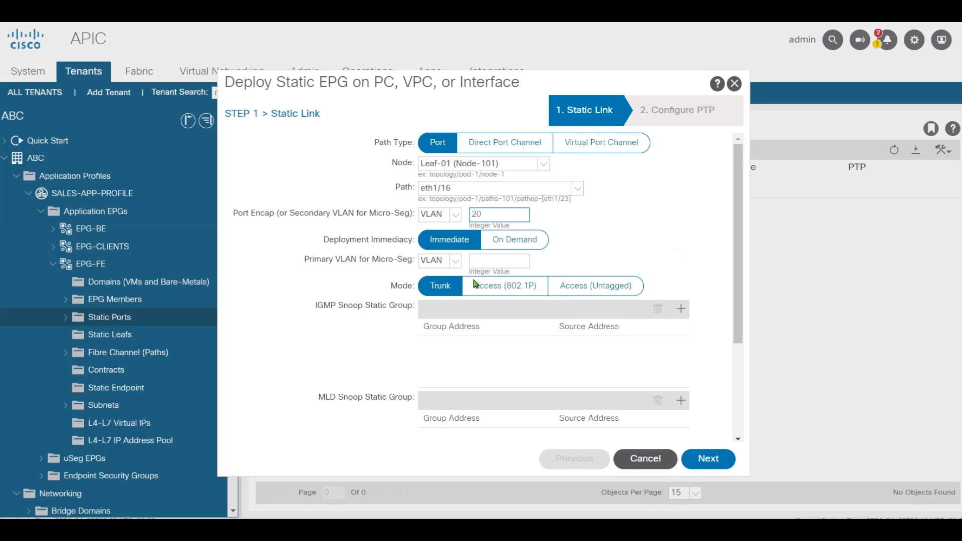
{"action": "left_click", "coordinate": [709, 459]}
{"action": "left_click", "coordinate": [706, 458]}
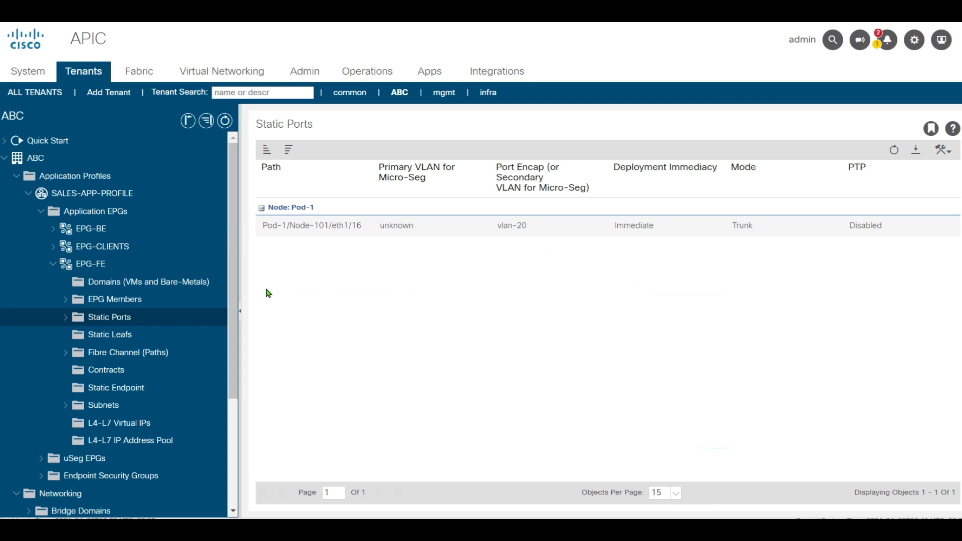
- Start a second static port deployment for EPG-FE on Leaf-01 (Node-101), port eth1/17, with port encapsulation VLAN 20
{"action": "right_click", "coordinate": [126, 318]}
{"action": "left_click", "coordinate": [181, 328]}
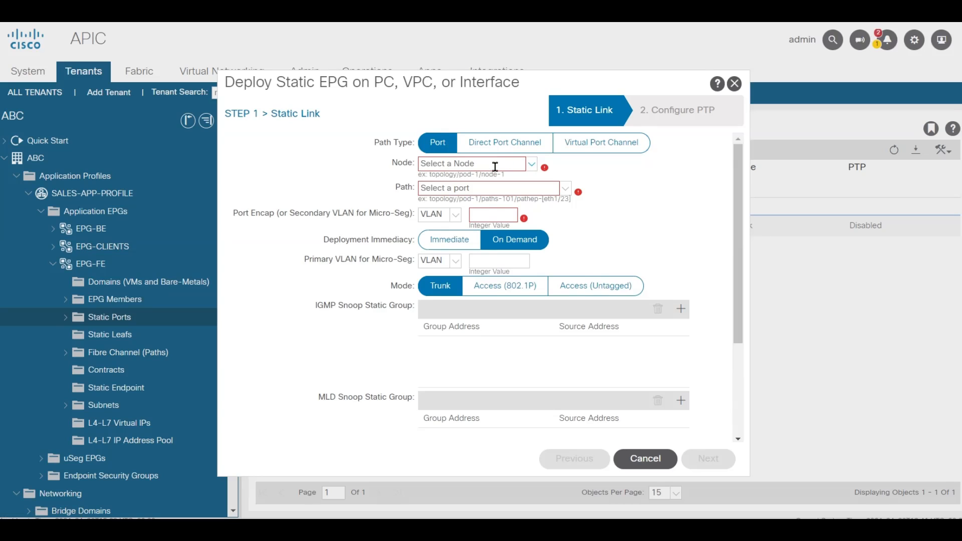
{"action": "left_click", "coordinate": [532, 165]}
{"action": "left_click", "coordinate": [489, 181]}
{"action": "left_click", "coordinate": [491, 190]}
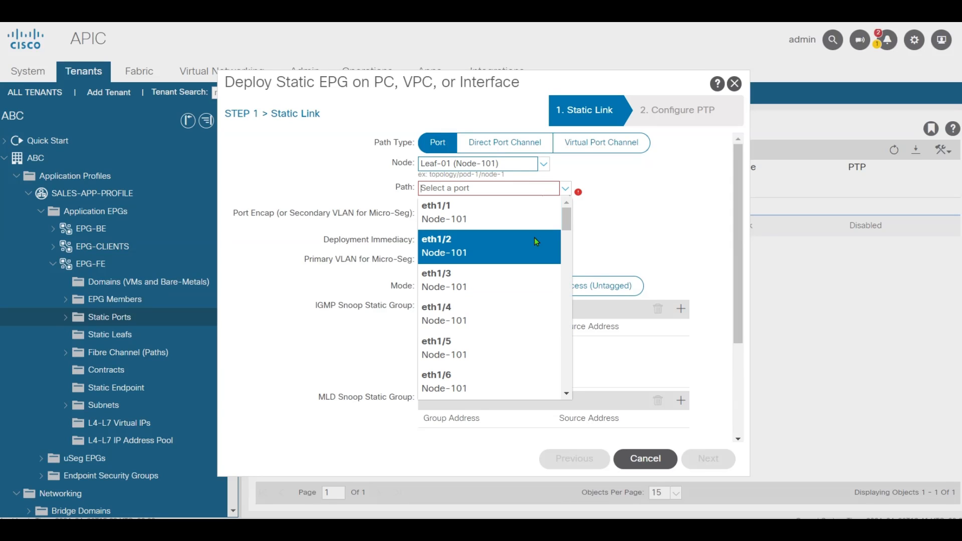
{"action": "scroll", "coordinate": [528, 266], "scroll_direction": "down", "scroll_amount": 6}
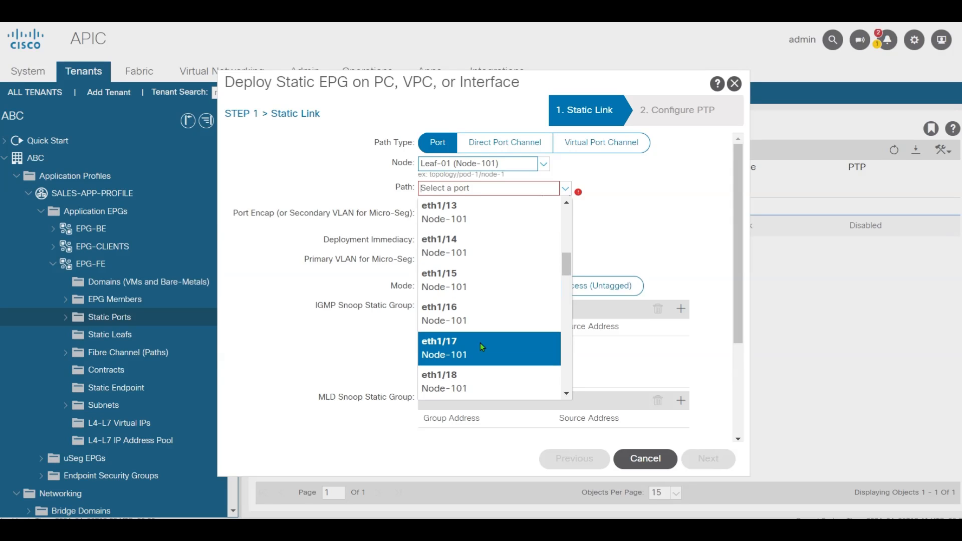
{"action": "left_click", "coordinate": [481, 346]}
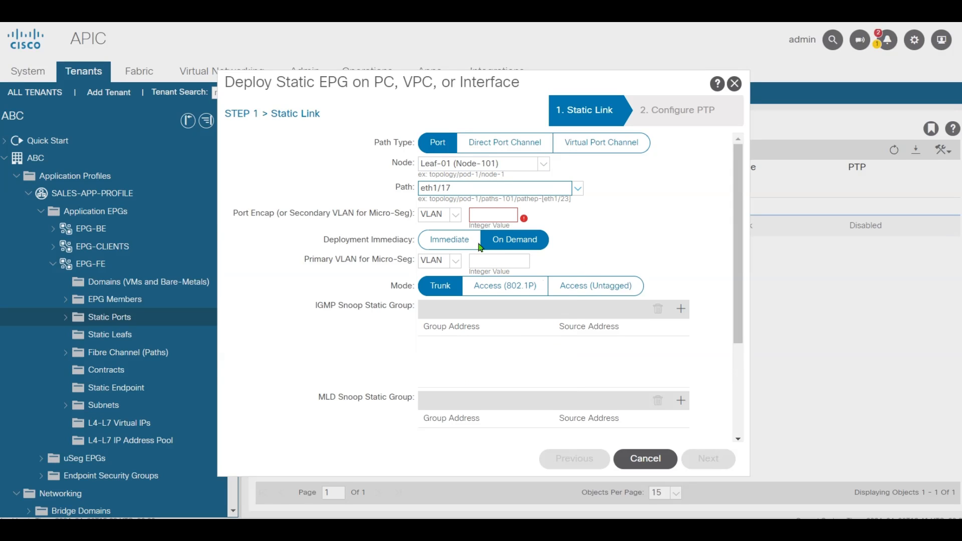
{"action": "left_click", "coordinate": [490, 214]}
{"action": "type", "text": "20"}
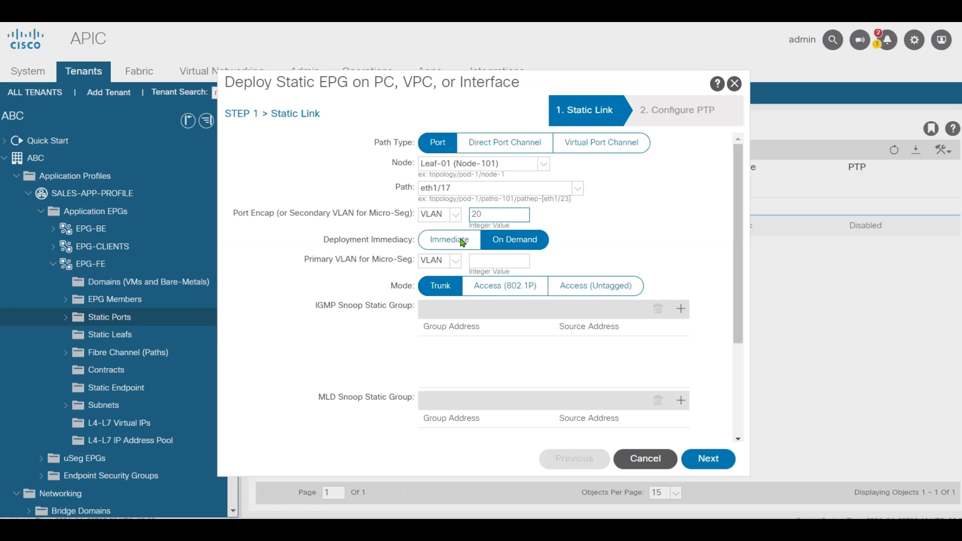
- Set port eth1/17 to Immediate deployment in Trunk mode and finish deploying it to EPG-FE with PTP left disabled
{"action": "left_click", "coordinate": [447, 238]}
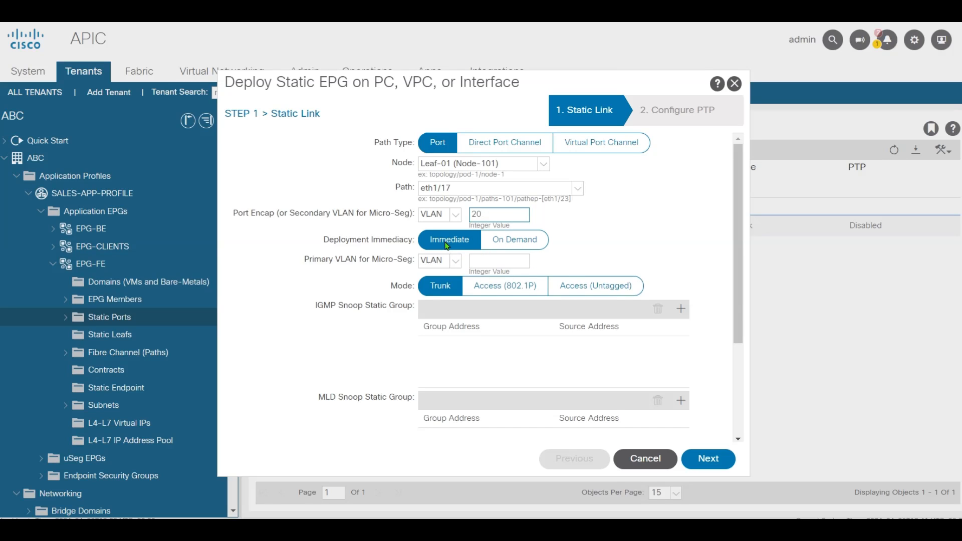
{"action": "left_click", "coordinate": [593, 286]}
{"action": "left_click", "coordinate": [672, 243]}
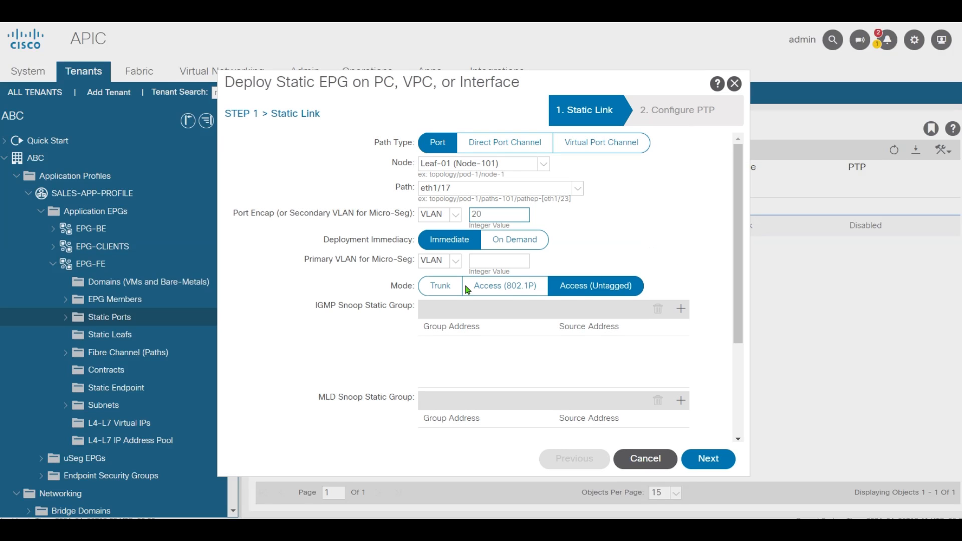
{"action": "left_click", "coordinate": [437, 292]}
{"action": "left_click", "coordinate": [723, 465]}
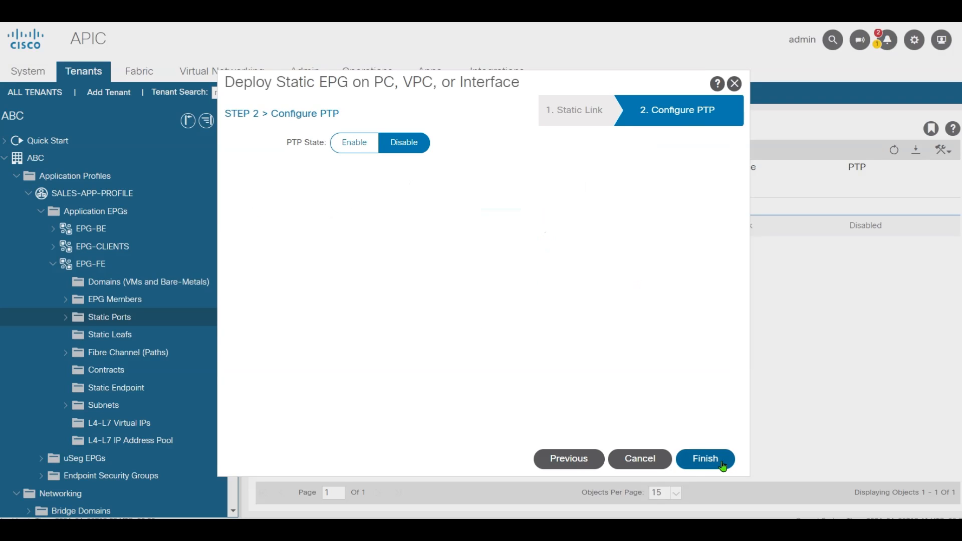
{"action": "left_click", "coordinate": [723, 465]}
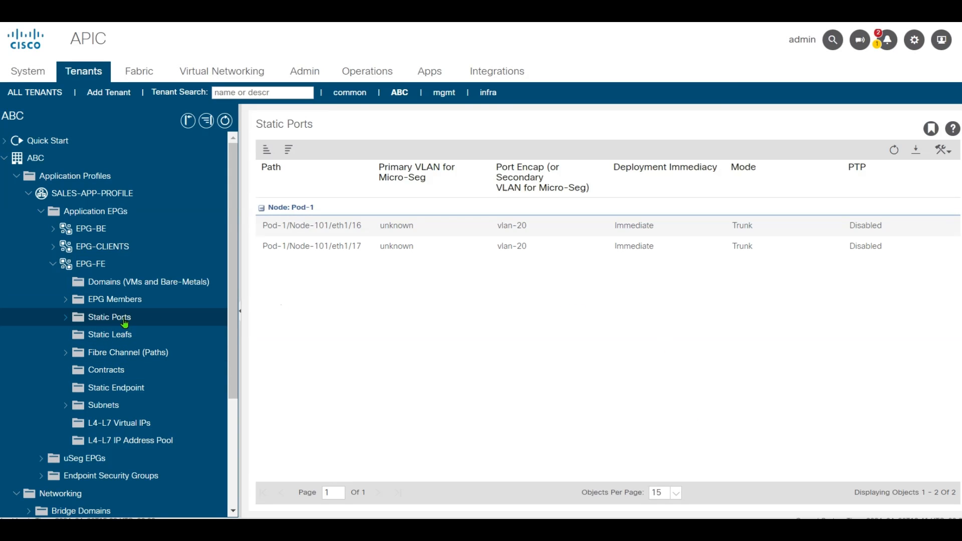
- Statically deploy EPG-FE on Leaf-01 (Node-101), port eth1/18, with port encapsulation VLAN 20, Immediate deployment and Trunk mode
{"action": "left_click", "coordinate": [169, 328]}
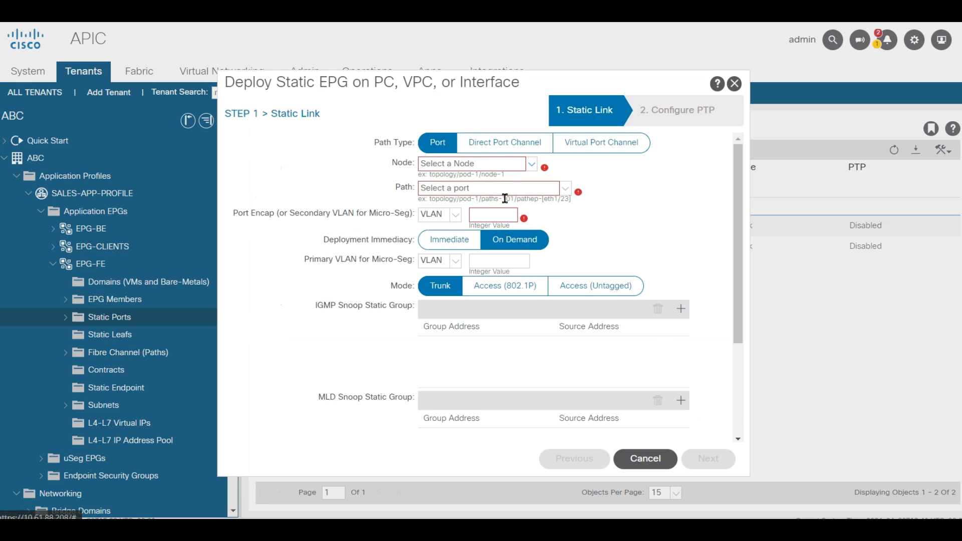
{"action": "left_click", "coordinate": [532, 163]}
{"action": "left_click", "coordinate": [480, 189]}
{"action": "scroll", "coordinate": [491, 317], "scroll_direction": "down", "scroll_amount": 5}
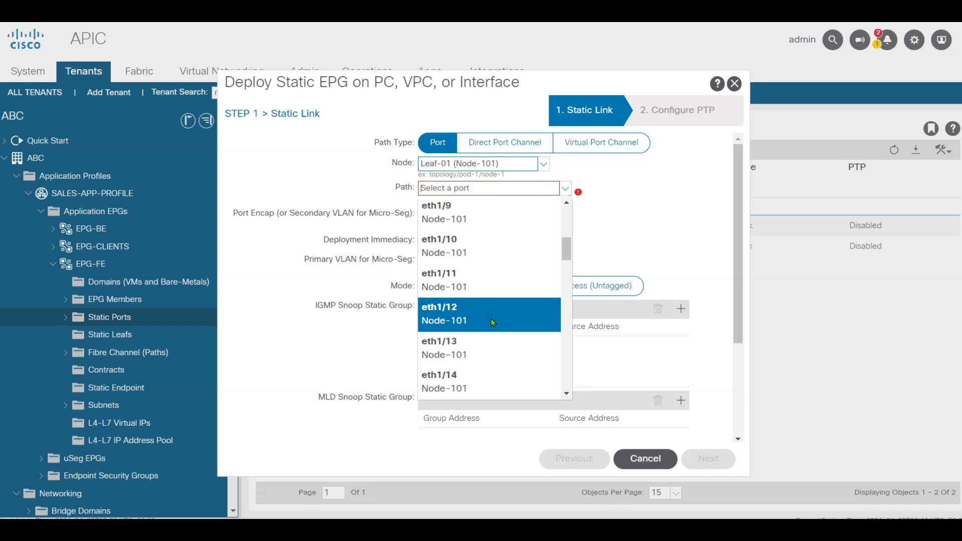
{"action": "scroll", "coordinate": [491, 318], "scroll_direction": "down", "scroll_amount": 3}
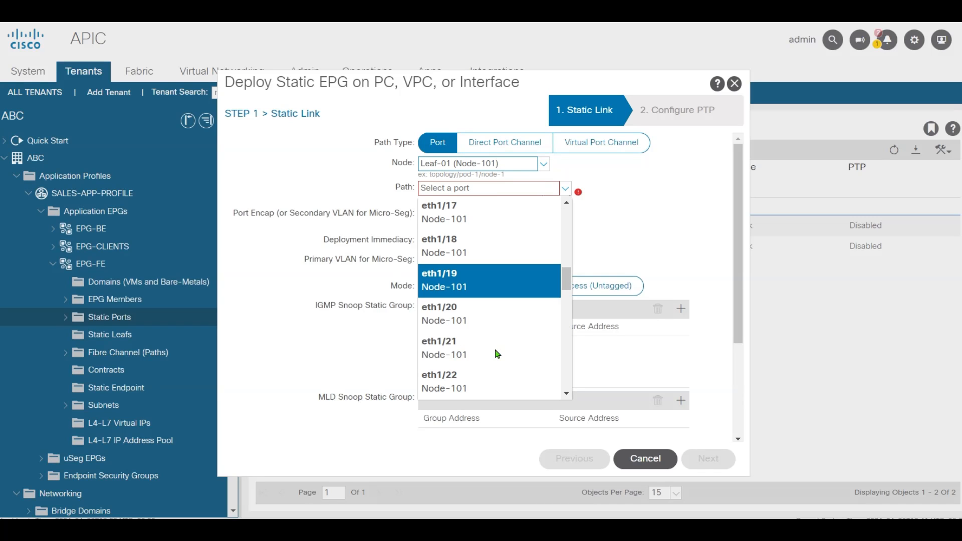
{"action": "left_click", "coordinate": [469, 252]}
{"action": "left_click", "coordinate": [471, 215]}
{"action": "type", "text": "20"}
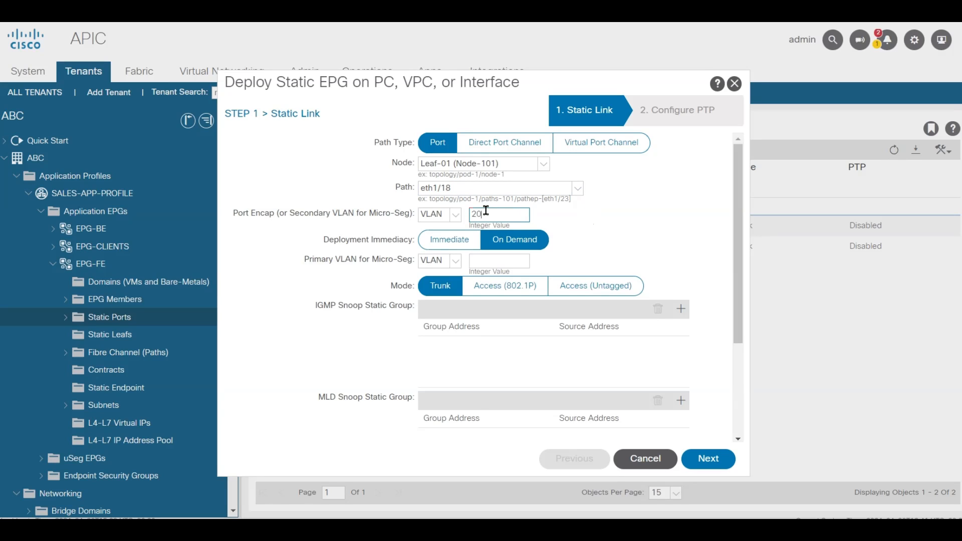
{"action": "left_click", "coordinate": [462, 246]}
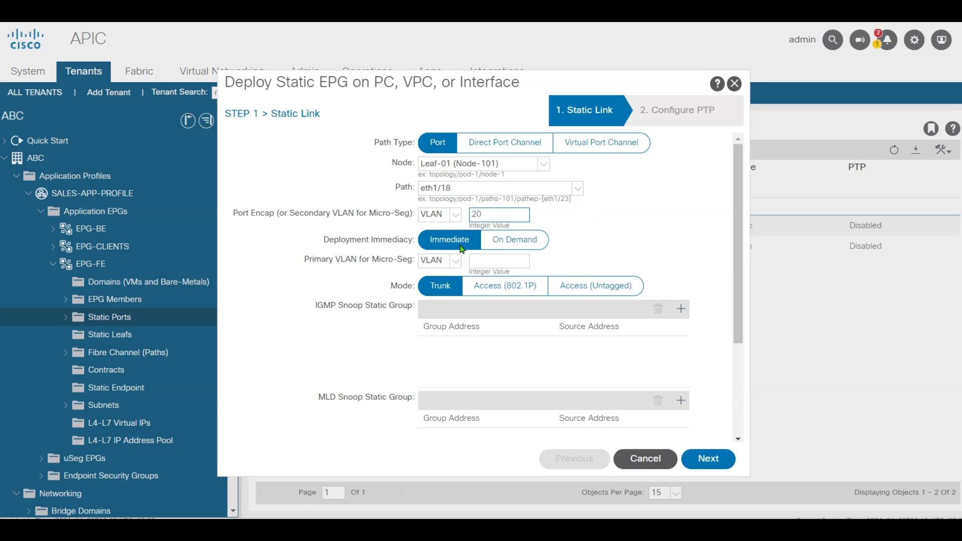
{"action": "left_click", "coordinate": [722, 459]}
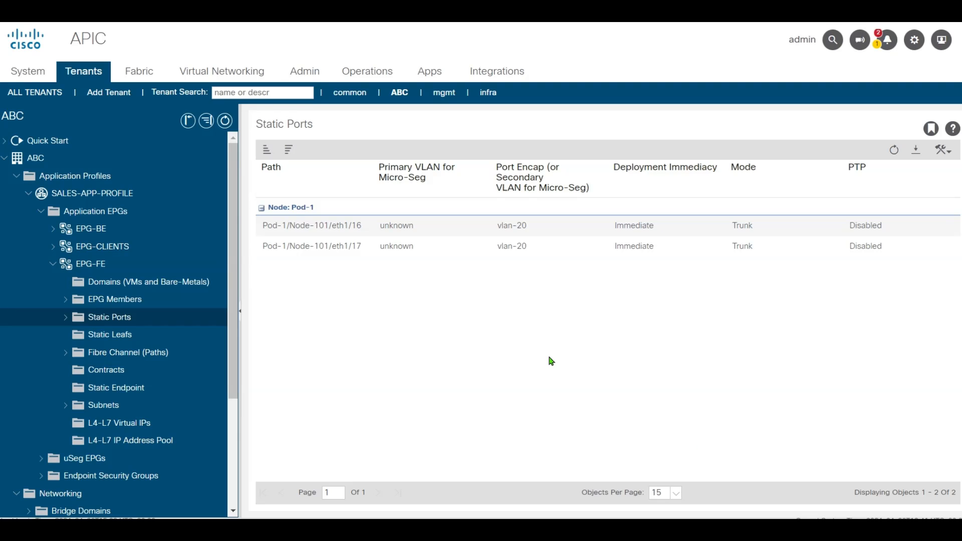
- Collapse EPG-FE and expand EPG-BE under SALES-APP-PROFILE
{"action": "left_click", "coordinate": [53, 263]}
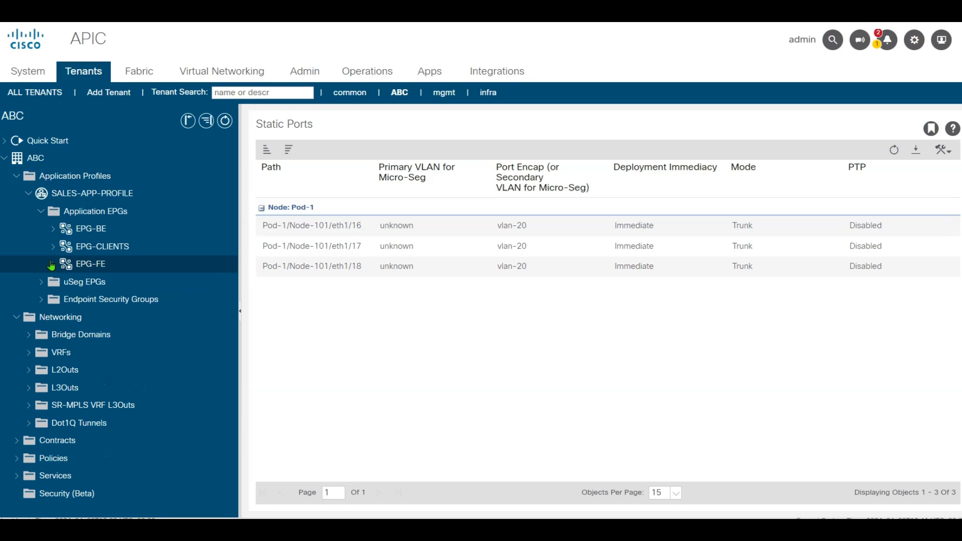
{"action": "left_click", "coordinate": [52, 231]}
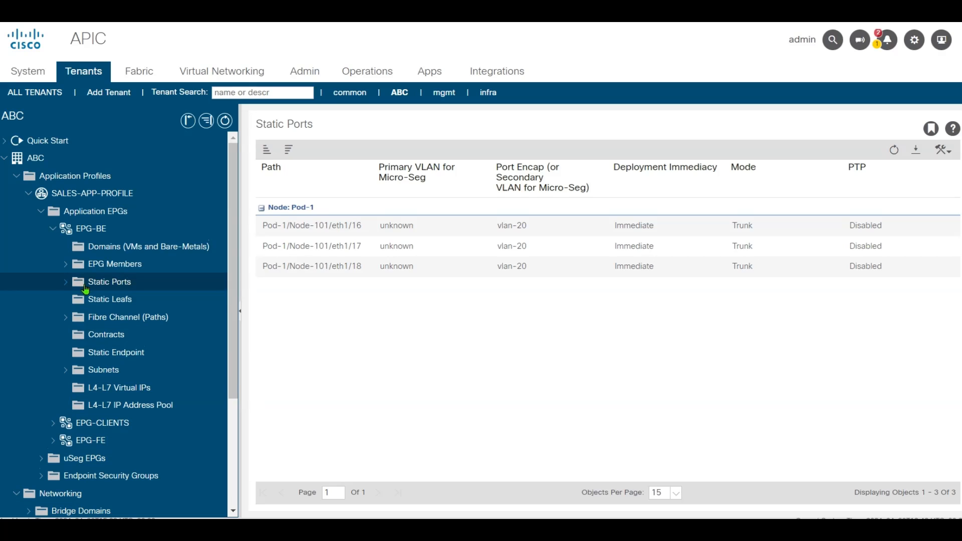
{"action": "left_click", "coordinate": [110, 299]}
{"action": "right_click", "coordinate": [103, 300]}
{"action": "left_click", "coordinate": [133, 308]}
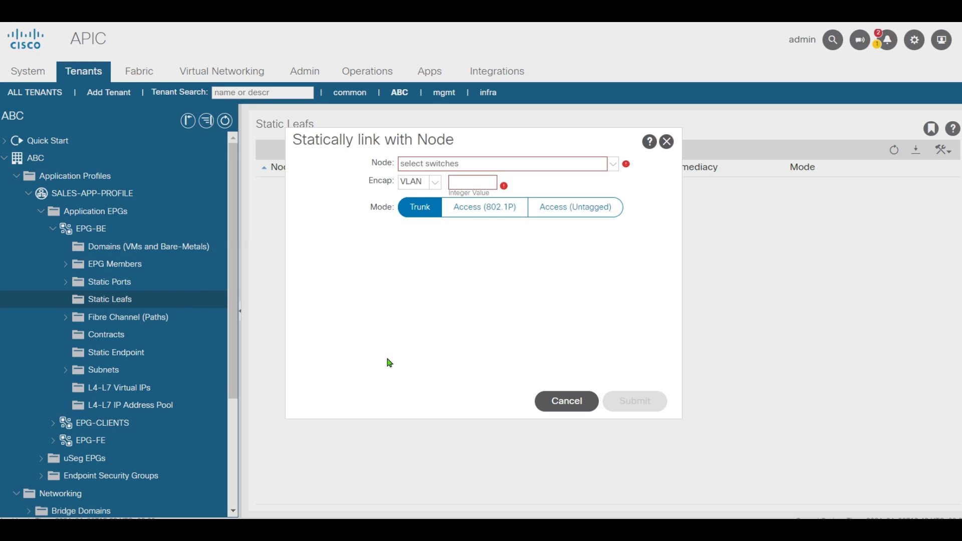
{"action": "left_click", "coordinate": [568, 401]}
{"action": "left_click", "coordinate": [449, 297]}
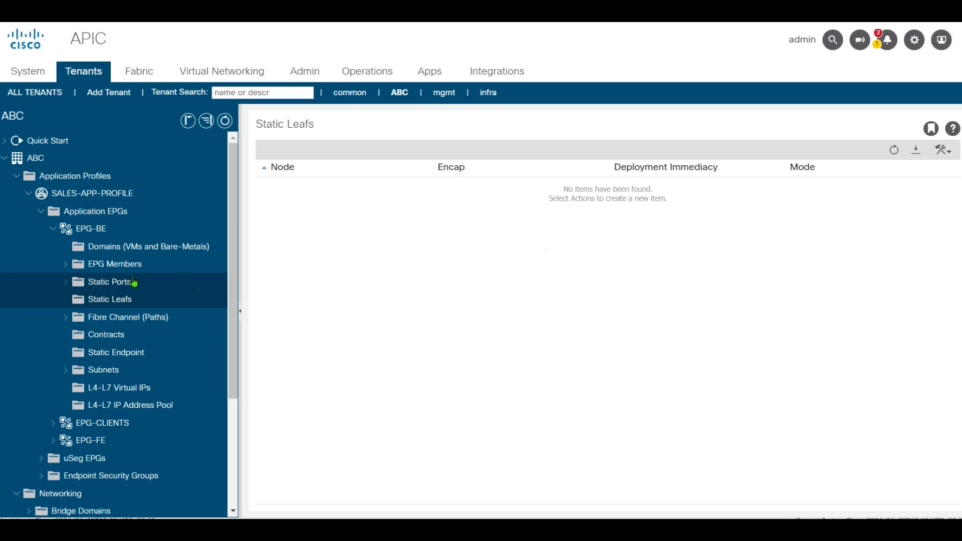
- Start a static port deployment for EPG-BE and select Leaf-02 (Node-102) as its node
{"action": "left_click", "coordinate": [134, 282]}
{"action": "right_click", "coordinate": [135, 283]}
{"action": "left_click", "coordinate": [187, 287]}
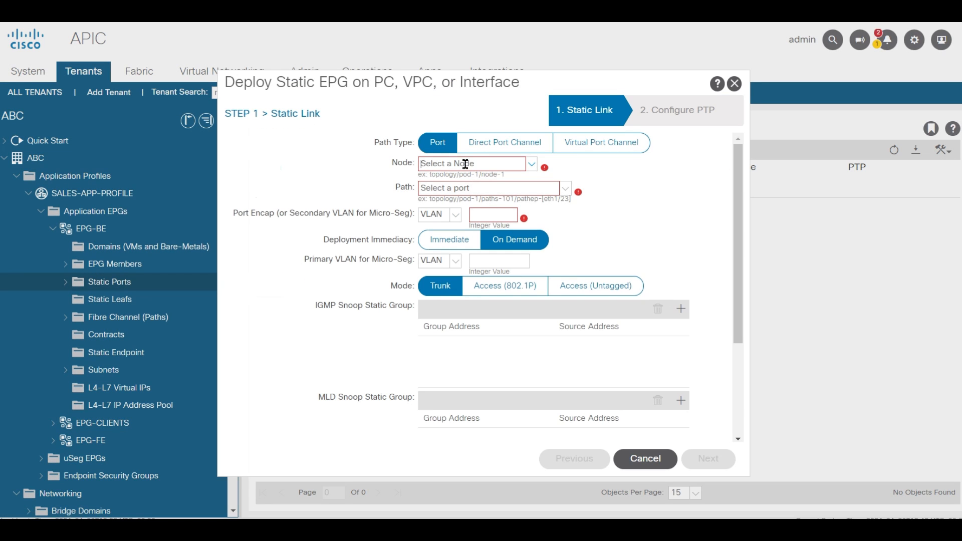
{"action": "left_click", "coordinate": [532, 166]}
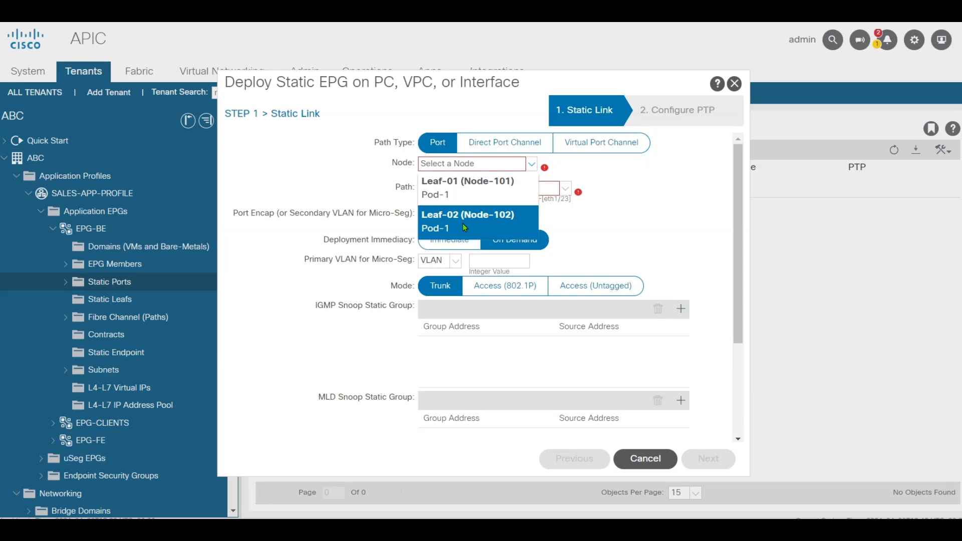
{"action": "left_click", "coordinate": [482, 225]}
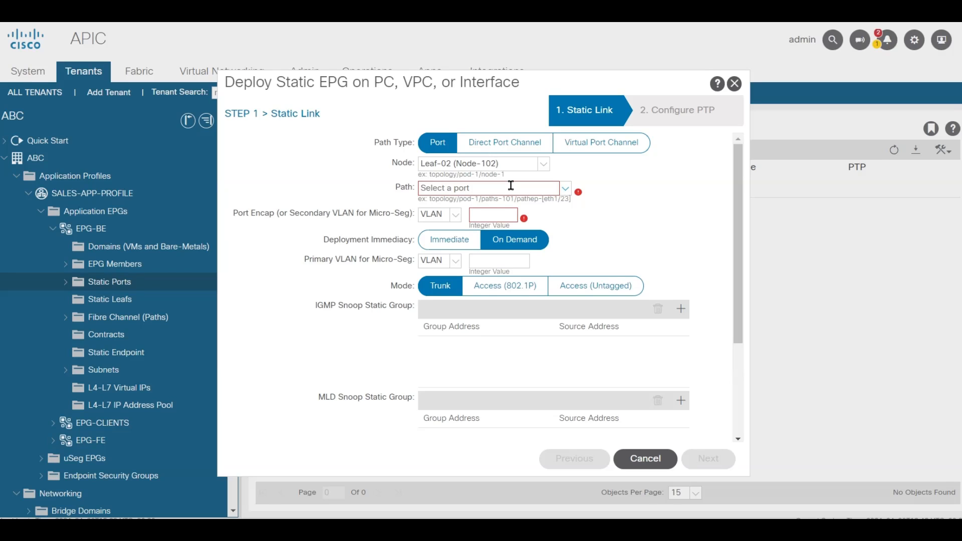
- Finish deploying EPG-BE on port eth1/21 with port encapsulation VLAN 30, Immediate deployment, Trunk mode and PTP left disabled
{"action": "left_click", "coordinate": [565, 188]}
{"action": "scroll", "coordinate": [514, 316], "scroll_direction": "down", "scroll_amount": 5}
{"action": "scroll", "coordinate": [514, 317], "scroll_direction": "down", "scroll_amount": 3}
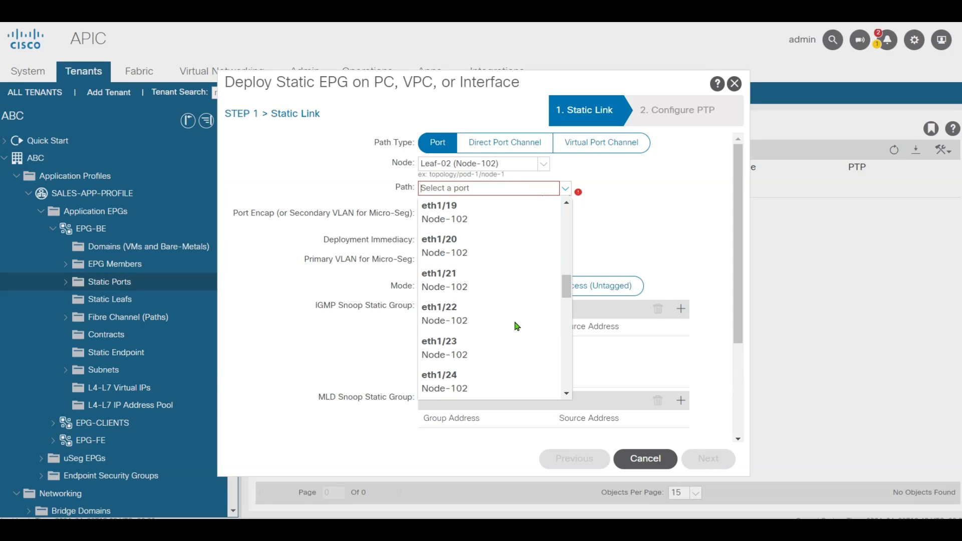
{"action": "left_click", "coordinate": [492, 276]}
{"action": "left_click", "coordinate": [478, 217]}
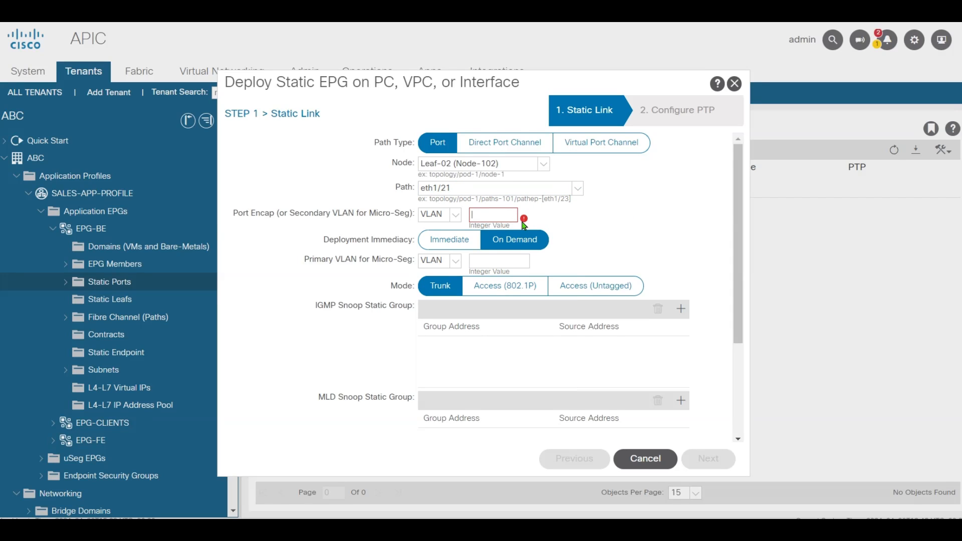
{"action": "type", "text": "30"}
{"action": "left_click", "coordinate": [450, 241]}
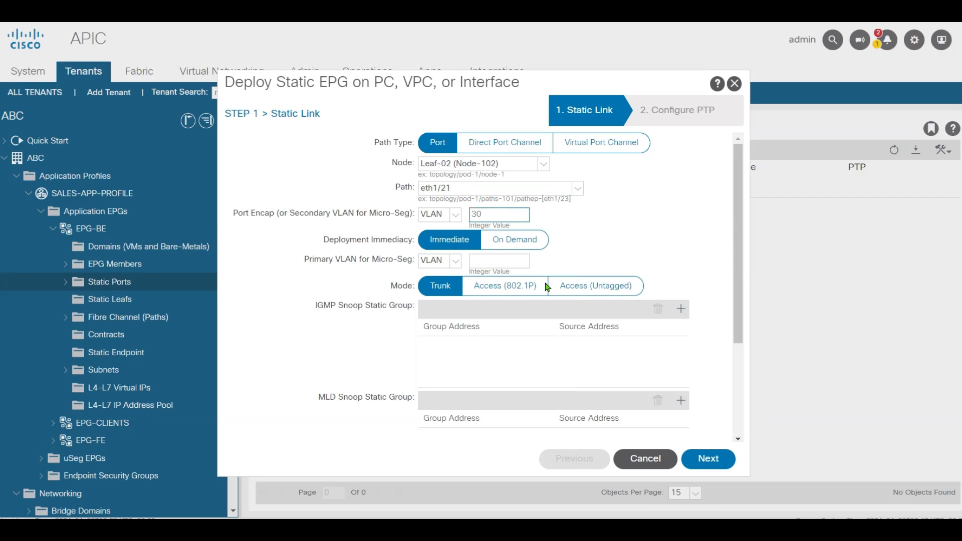
{"action": "left_click", "coordinate": [703, 457]}
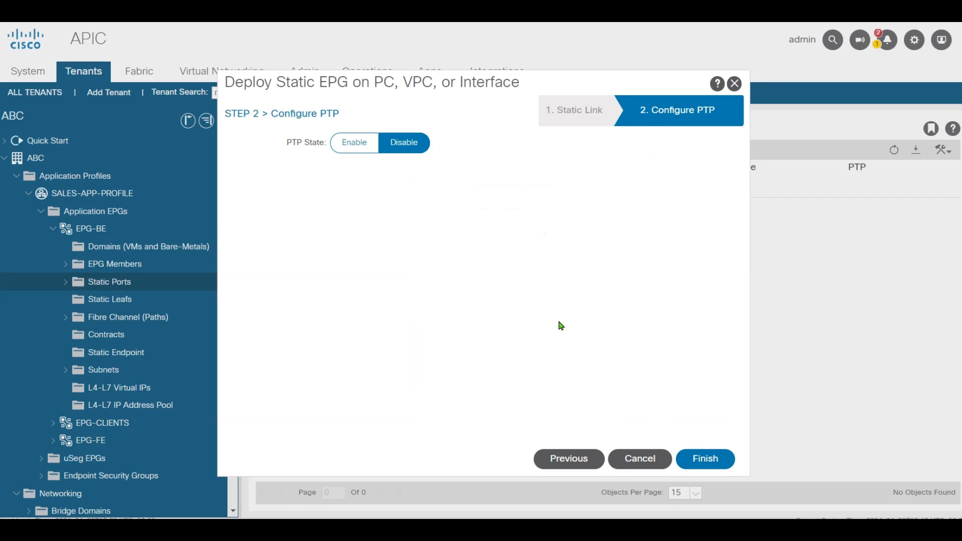
{"action": "left_click", "coordinate": [704, 457]}
- Start a second static port deployment for EPG-BE on Leaf-02 (Node-102), port eth1/22
{"action": "right_click", "coordinate": [106, 288]}
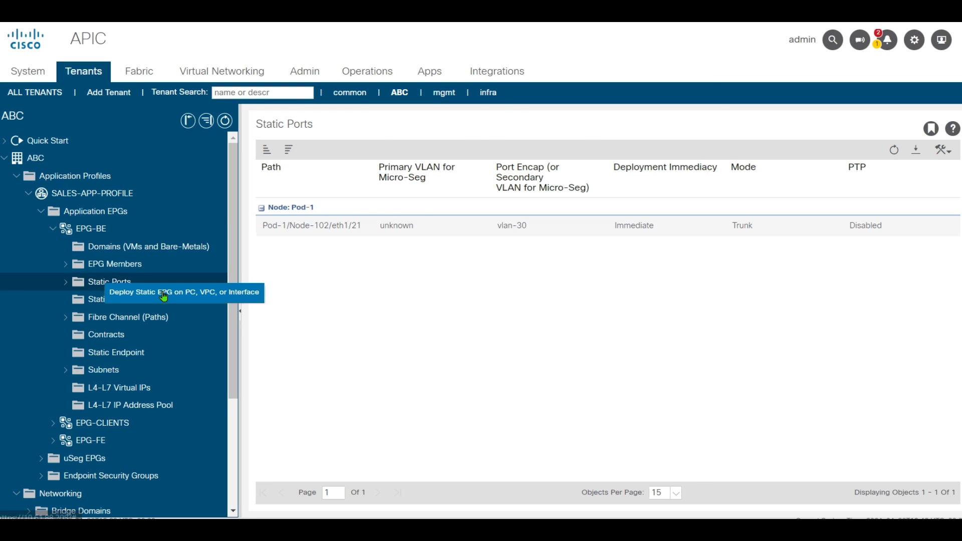
{"action": "left_click", "coordinate": [145, 293]}
{"action": "left_click", "coordinate": [529, 165]}
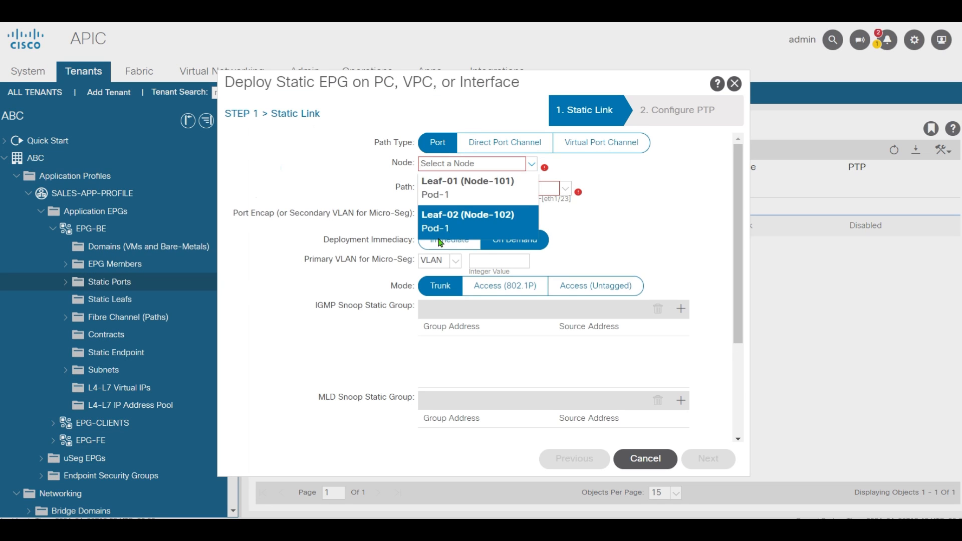
{"action": "left_click", "coordinate": [476, 228]}
{"action": "left_click", "coordinate": [566, 190]}
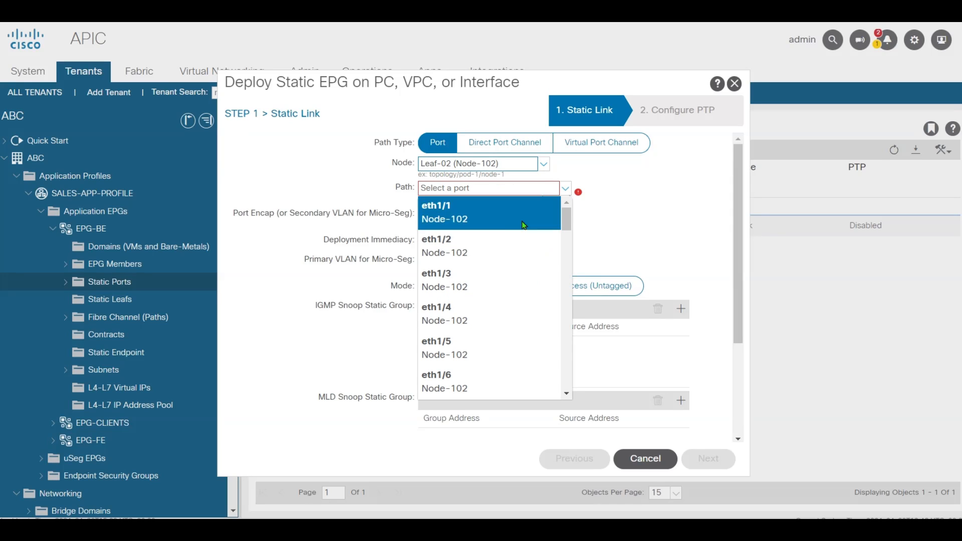
{"action": "scroll", "coordinate": [520, 245], "scroll_direction": "down", "scroll_amount": 10}
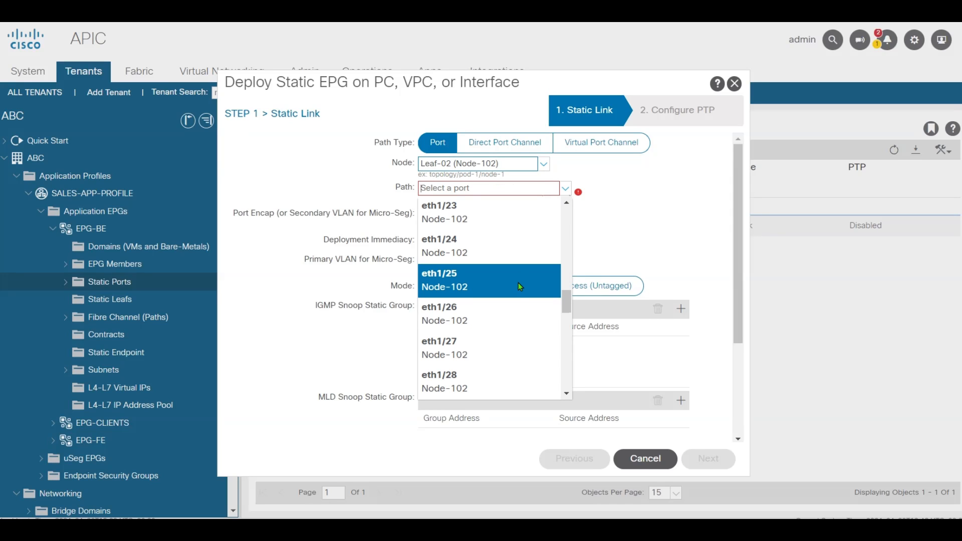
{"action": "scroll", "coordinate": [518, 285], "scroll_direction": "down", "scroll_amount": 2}
{"action": "scroll", "coordinate": [518, 286], "scroll_direction": "up", "scroll_amount": 4}
{"action": "left_click", "coordinate": [467, 307]}
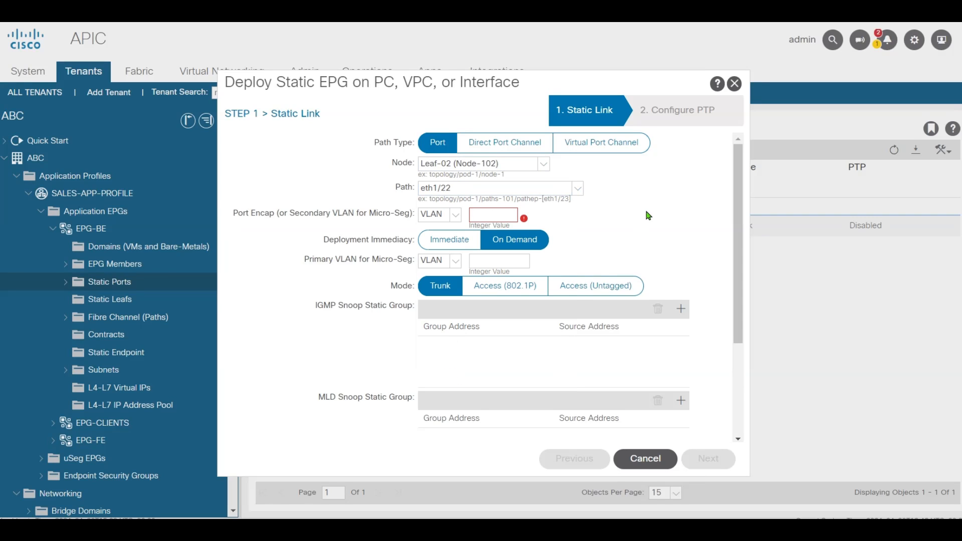
- Set port encapsulation VLAN 30 and Immediate deployment for eth1/22, and finish deploying it to EPG-BE with PTP left disabled
{"action": "left_click", "coordinate": [504, 214]}
{"action": "type", "text": "30"}
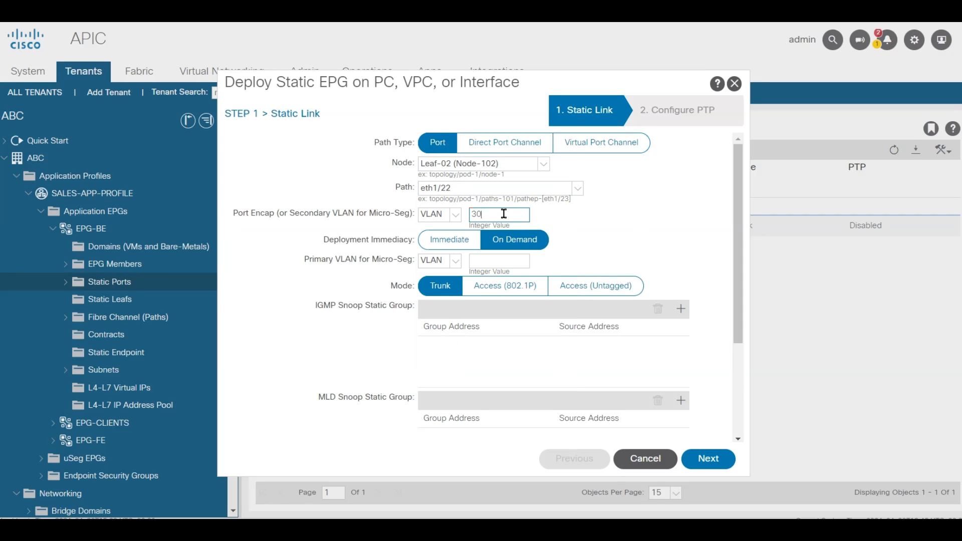
{"action": "left_click", "coordinate": [459, 242]}
{"action": "left_click", "coordinate": [704, 460]}
{"action": "left_click", "coordinate": [704, 460]}
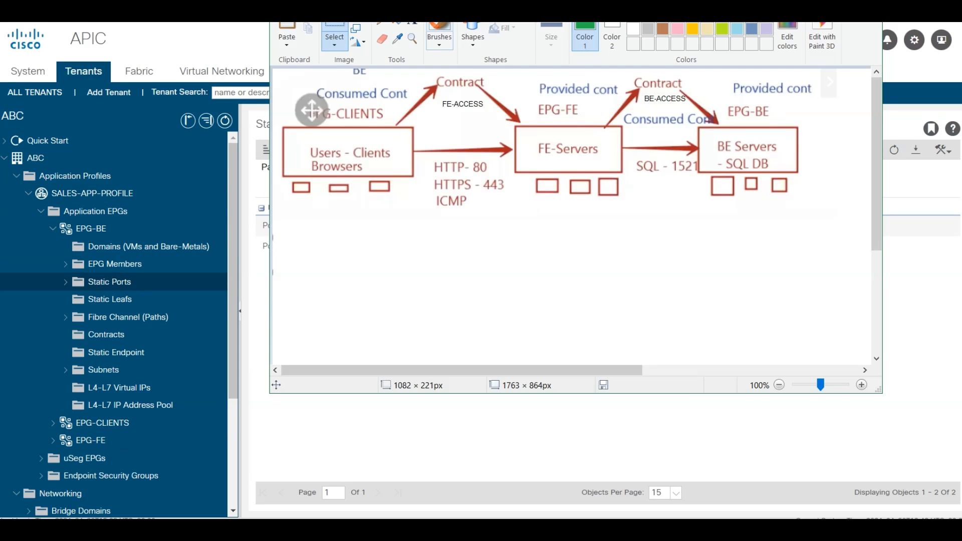
- In the Paint diagram, underline FE-ACCESS and BE-ACCESS with the green brush and tick HTTP - 80, HTTPS - 443 and ICMP
{"action": "left_click", "coordinate": [440, 36]}
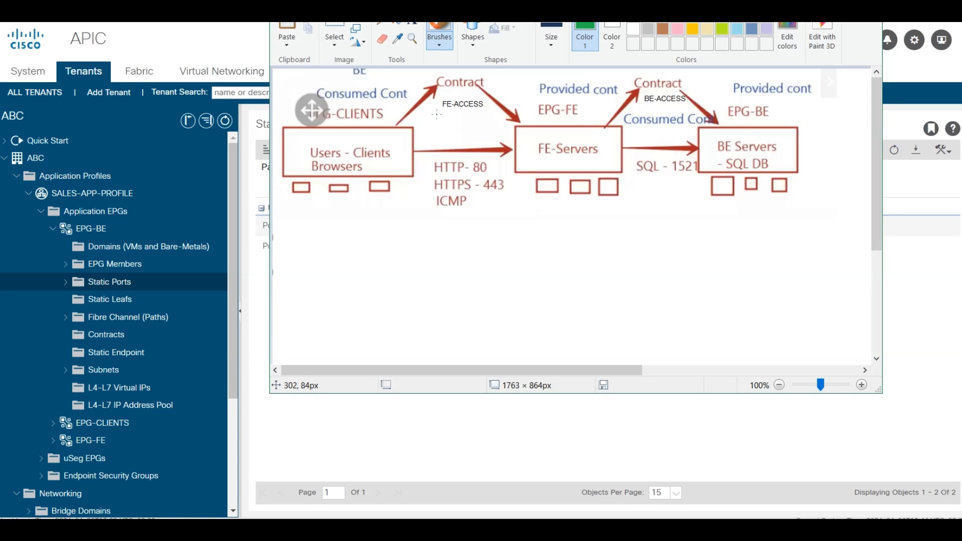
{"action": "left_click_drag", "start_coordinate": [434, 114], "coordinate": [479, 115]}
{"action": "left_click_drag", "start_coordinate": [643, 108], "coordinate": [690, 108]}
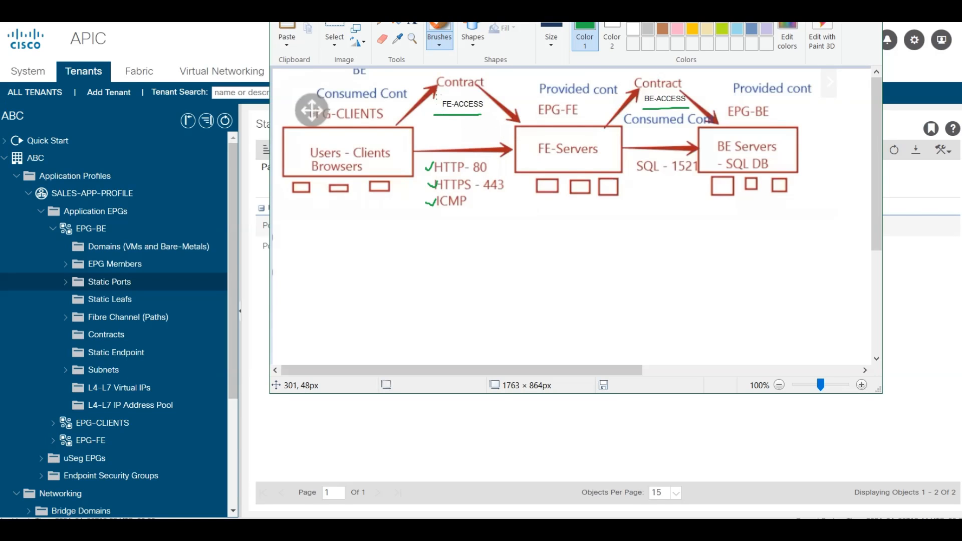
- Circle in green the contract arrow ends at the clients, FE and BE boxes, and underline SQL - 1521
{"action": "left_click_drag", "start_coordinate": [515, 123], "coordinate": [517, 124]}
{"action": "mouse_move", "coordinate": [391, 126]}
{"action": "left_mouse_down"}
{"action": "mouse_move", "coordinate": [397, 119]}
{"action": "mouse_move", "coordinate": [392, 132]}
{"action": "left_mouse_up"}
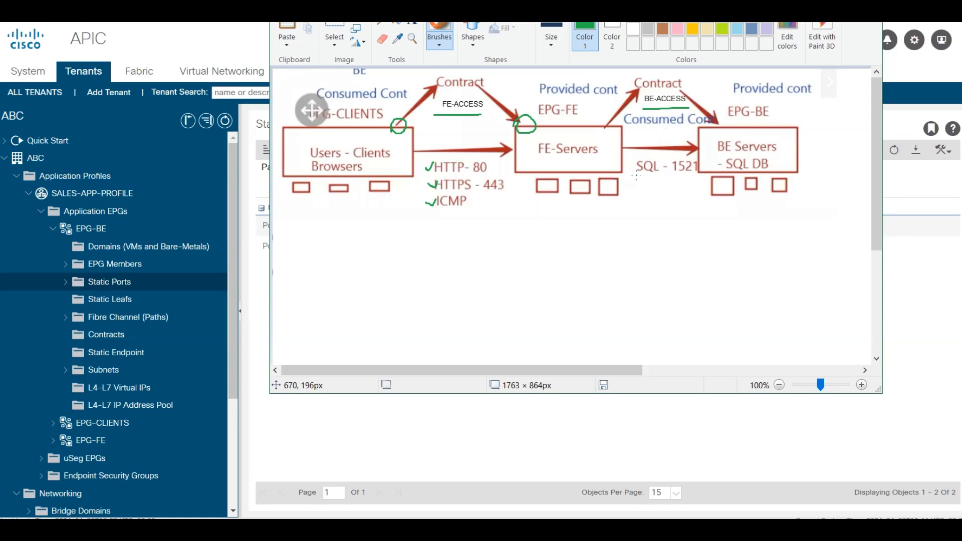
{"action": "left_click_drag", "start_coordinate": [635, 176], "coordinate": [685, 174]}
{"action": "mouse_move", "coordinate": [714, 126]}
{"action": "left_mouse_down"}
{"action": "mouse_move", "coordinate": [728, 125]}
{"action": "mouse_move", "coordinate": [718, 119]}
{"action": "left_mouse_up"}
{"action": "mouse_move", "coordinate": [608, 133]}
{"action": "left_mouse_down"}
{"action": "mouse_move", "coordinate": [610, 120]}
{"action": "mouse_move", "coordinate": [604, 131]}
{"action": "left_mouse_up"}
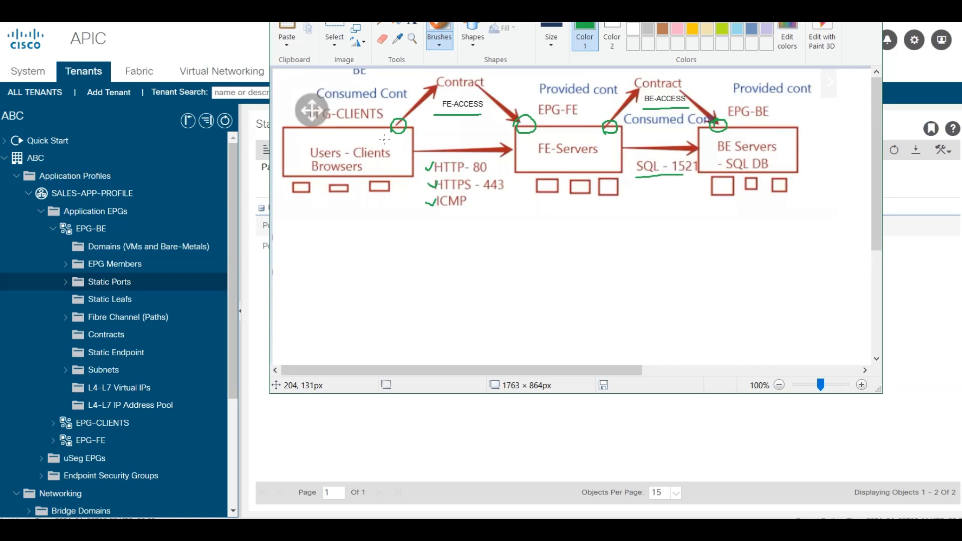
- Return to the APIC and start a new contract named FE-ACCESS under tenant ABC's Contracts
{"action": "left_click", "coordinate": [423, 428]}
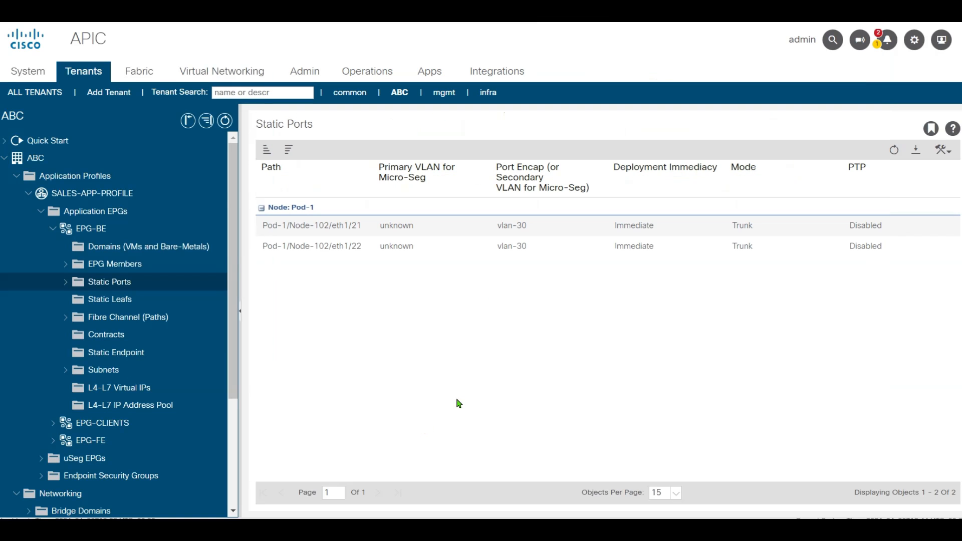
{"action": "scroll", "coordinate": [163, 447], "scroll_direction": "down", "scroll_amount": 3}
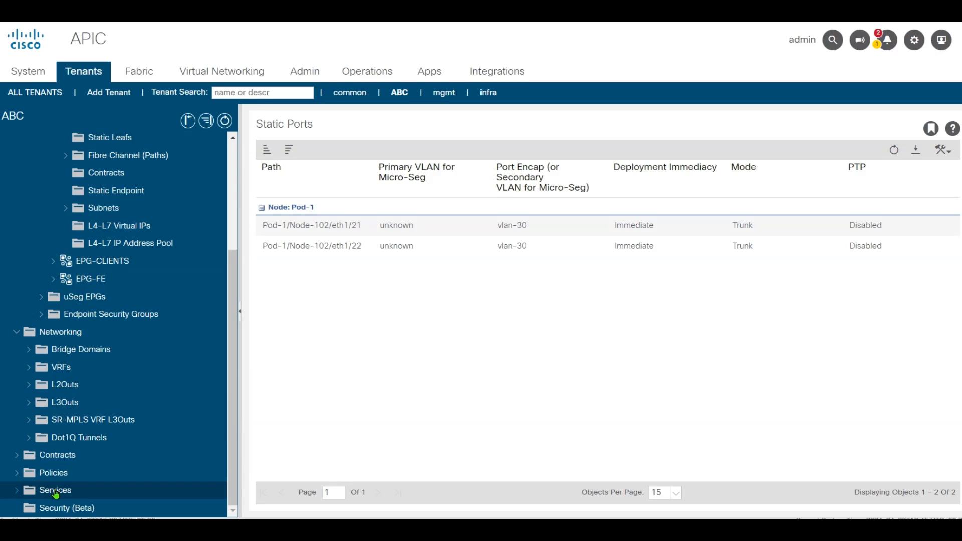
{"action": "left_click", "coordinate": [95, 460]}
{"action": "right_click", "coordinate": [92, 461]}
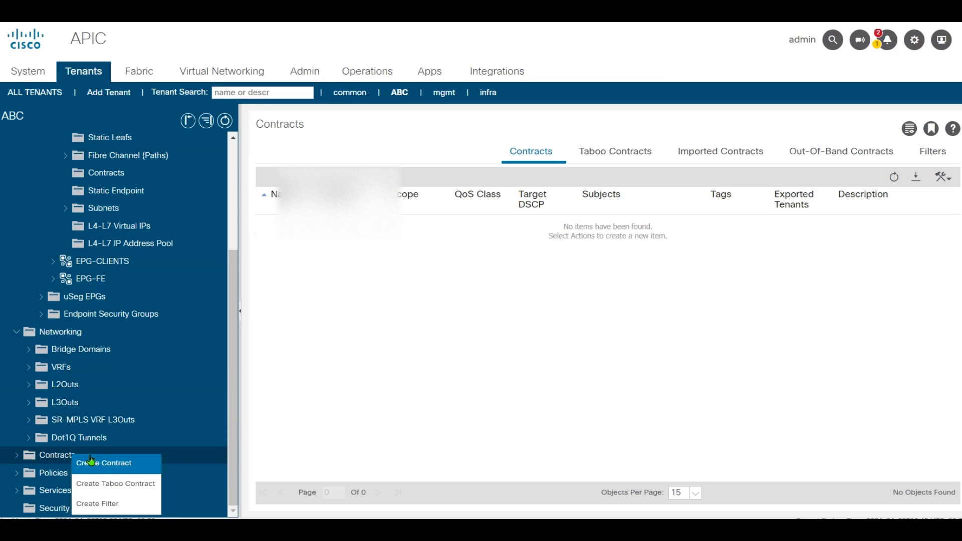
{"action": "left_click", "coordinate": [92, 462]}
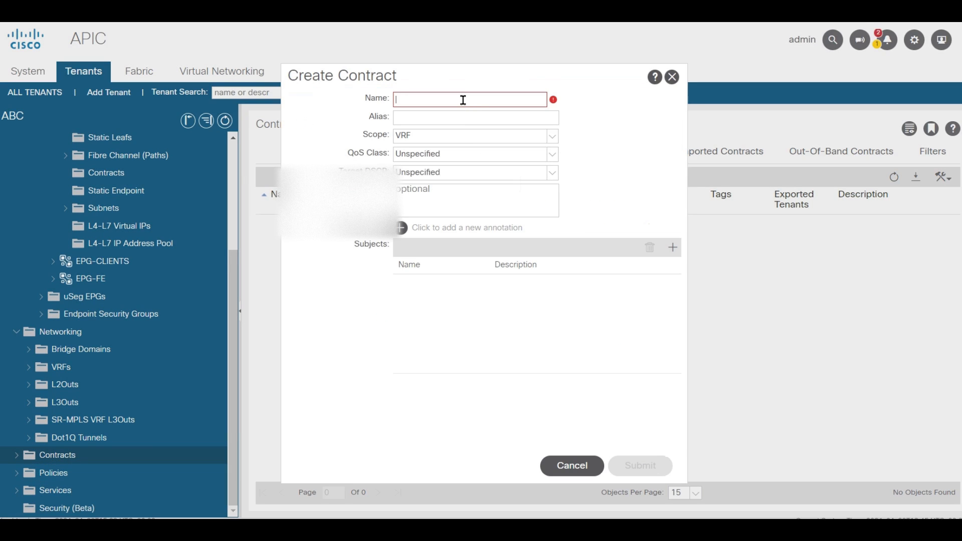
{"action": "type", "text": "fe-"}
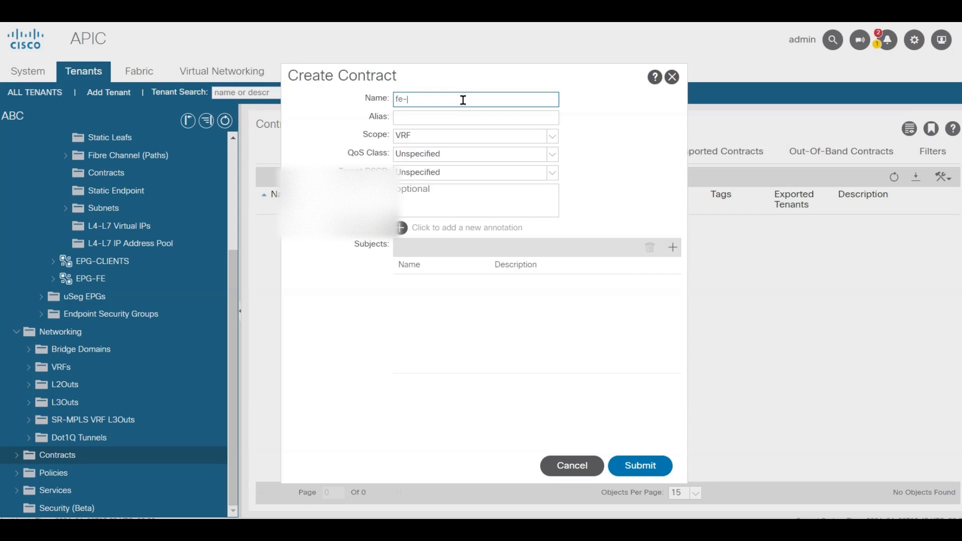
{"action": "key", "text": "BackSpace"}
{"action": "key", "text": "BackSpace"}
{"action": "key", "text": "BackSpace"}
{"action": "type", "text": "FE-ACCESS"}
- Add a subject named FE-ACESS to the FE-ACCESS contract
{"action": "left_click", "coordinate": [673, 247]}
{"action": "left_click", "coordinate": [363, 118]}
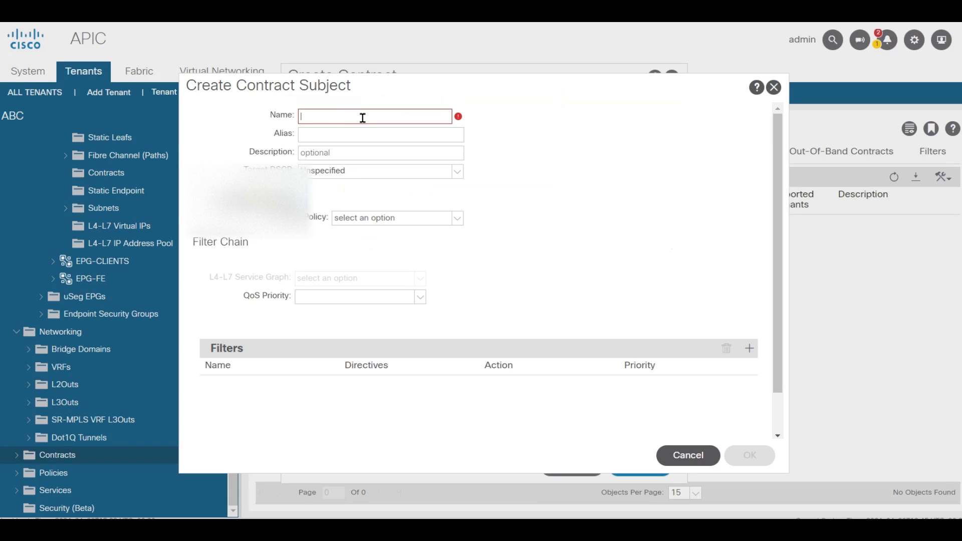
{"action": "type", "text": "fe"}
{"action": "key", "text": "BackSpace"}
{"action": "key", "text": "BackSpace"}
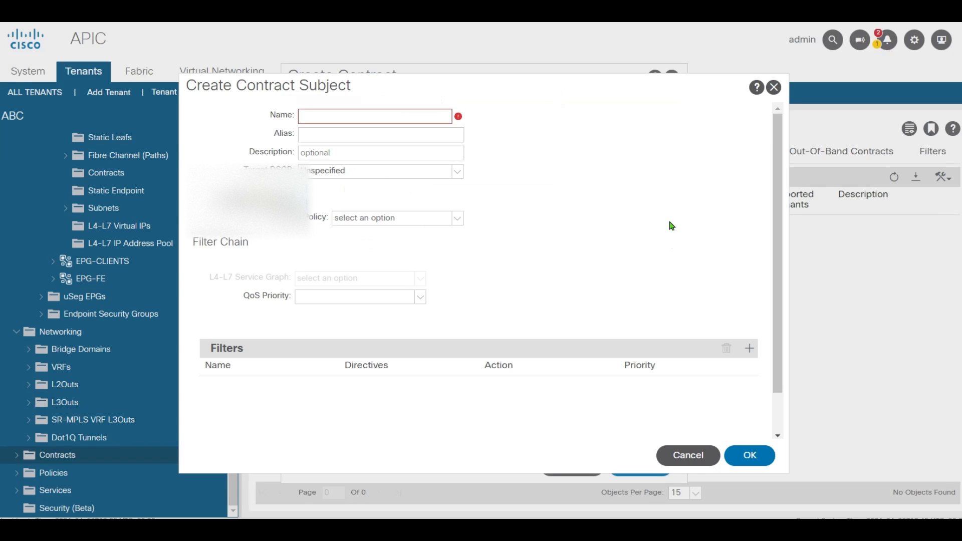
{"action": "type", "text": "FE-ACESS"}
- Add the common/icmp filter to the subject with the Permit action and no directives
{"action": "left_click", "coordinate": [750, 348]}
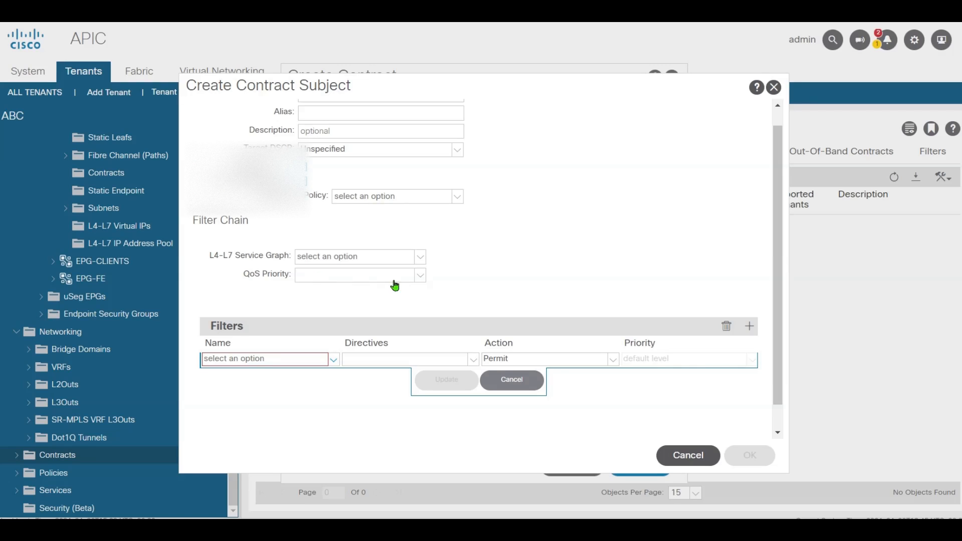
{"action": "scroll", "coordinate": [563, 294], "scroll_direction": "down", "scroll_amount": 1}
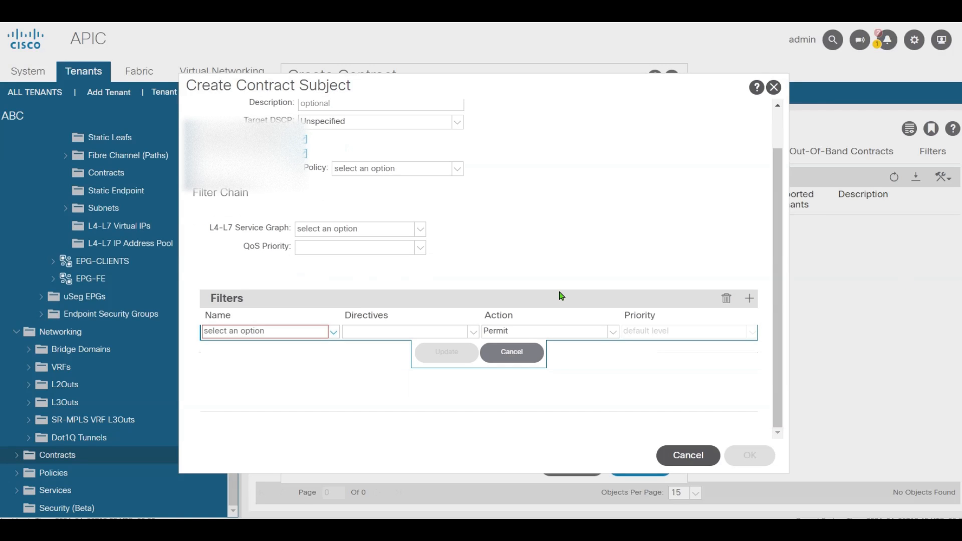
{"action": "left_click", "coordinate": [335, 332]}
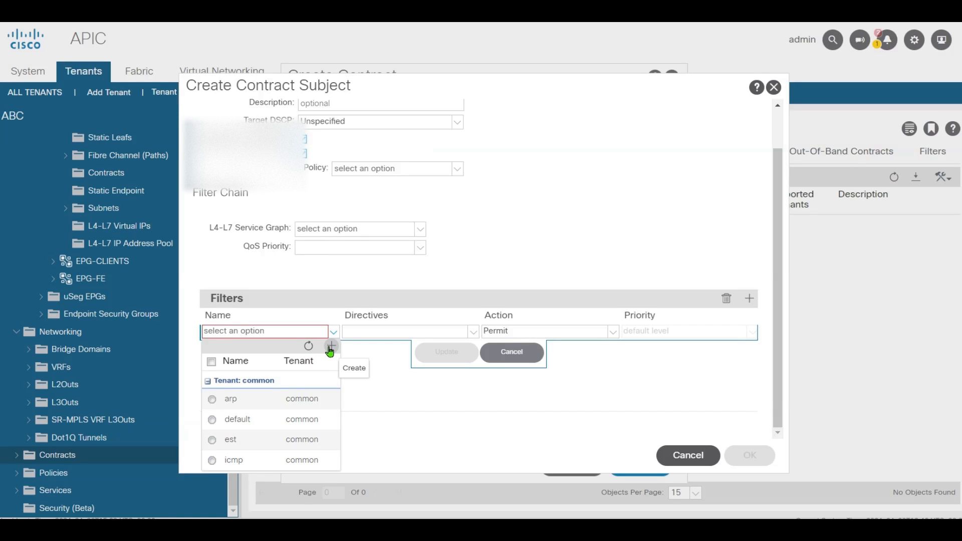
{"action": "left_click", "coordinate": [234, 460]}
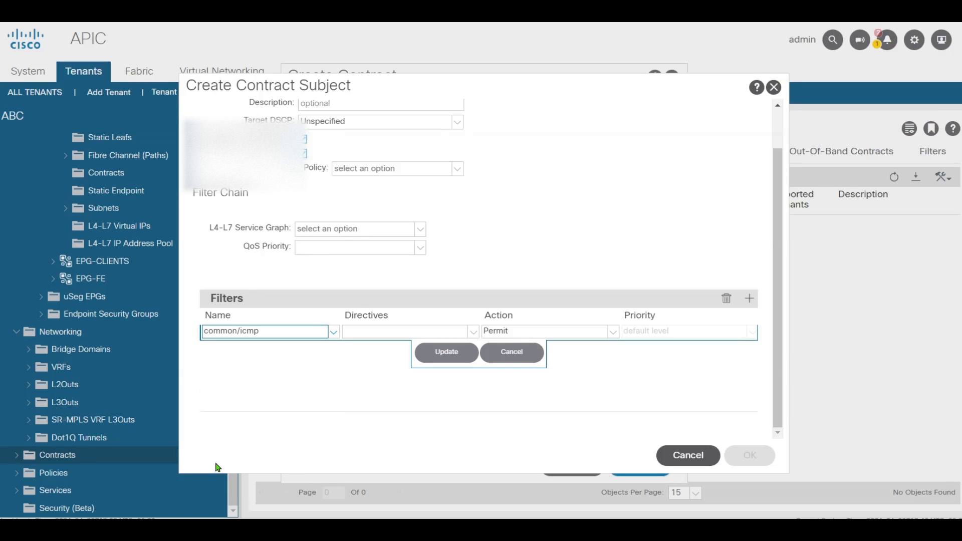
{"action": "left_click", "coordinate": [475, 333]}
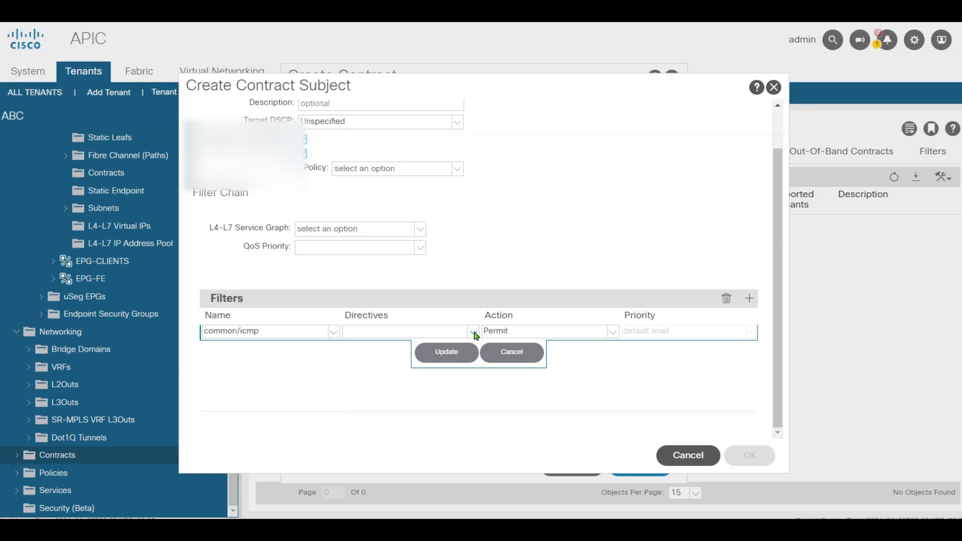
{"action": "left_click", "coordinate": [475, 335]}
{"action": "left_click", "coordinate": [464, 353]}
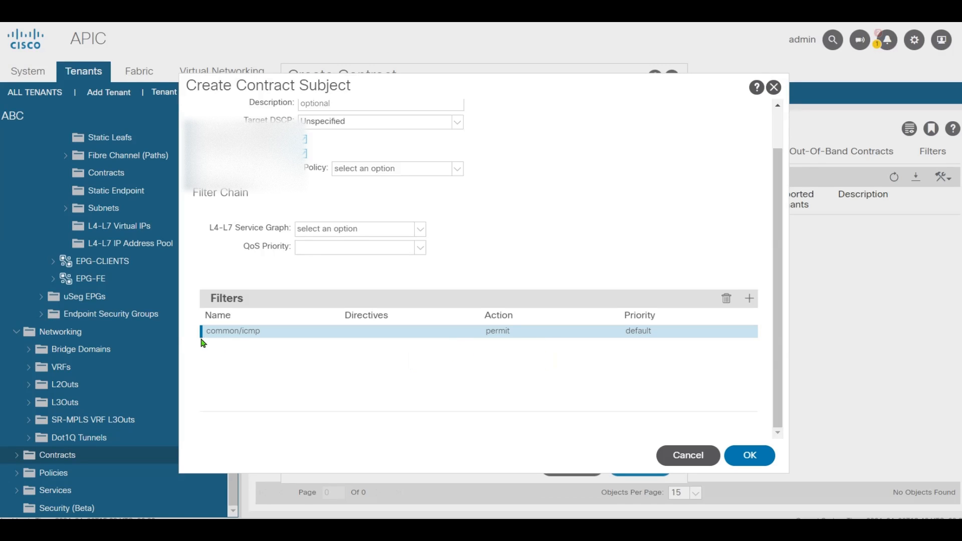
- Add a second filter row to the subject and start creating a new filter for it named WEB-SERVER-ACCESS
{"action": "left_click", "coordinate": [752, 301]}
{"action": "left_click", "coordinate": [335, 345]}
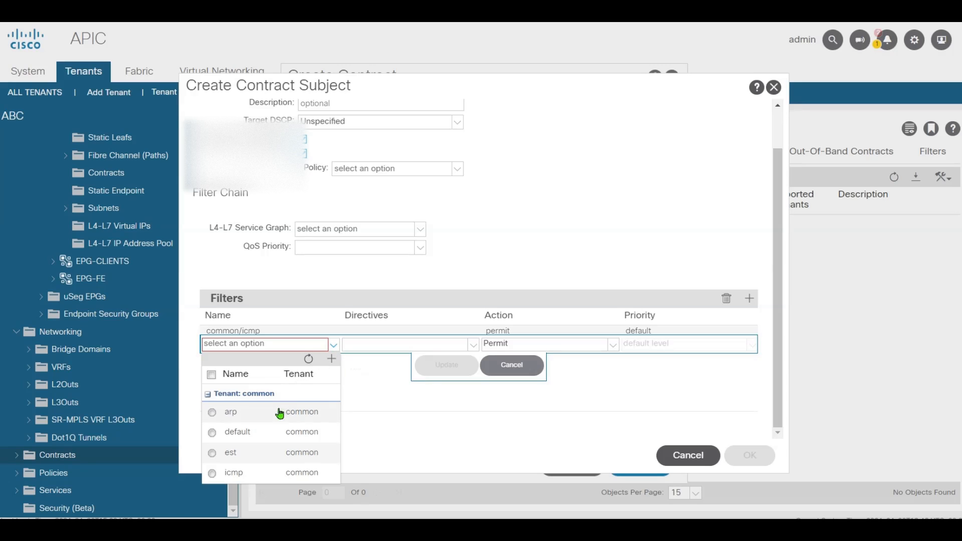
{"action": "left_click", "coordinate": [335, 362]}
{"action": "left_click", "coordinate": [222, 107]}
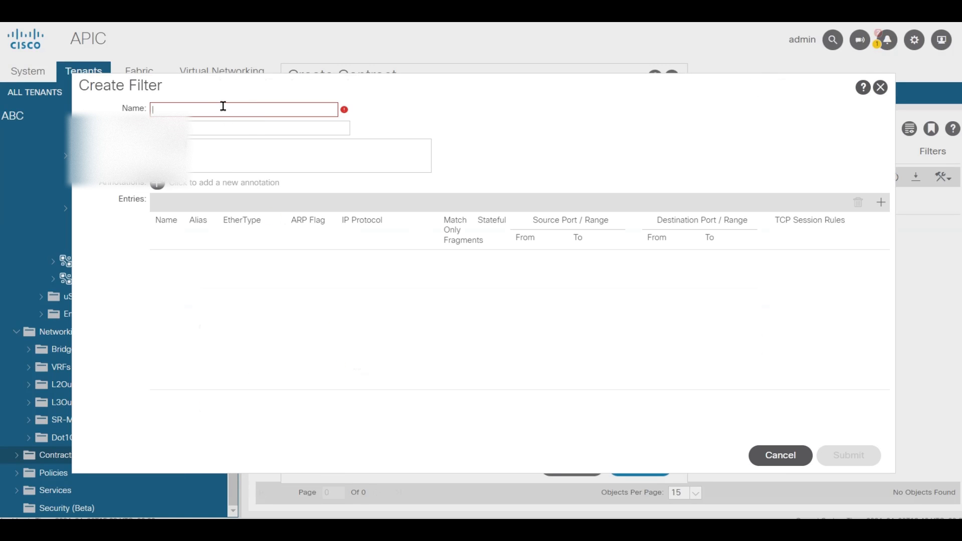
{"action": "type", "text": "web"}
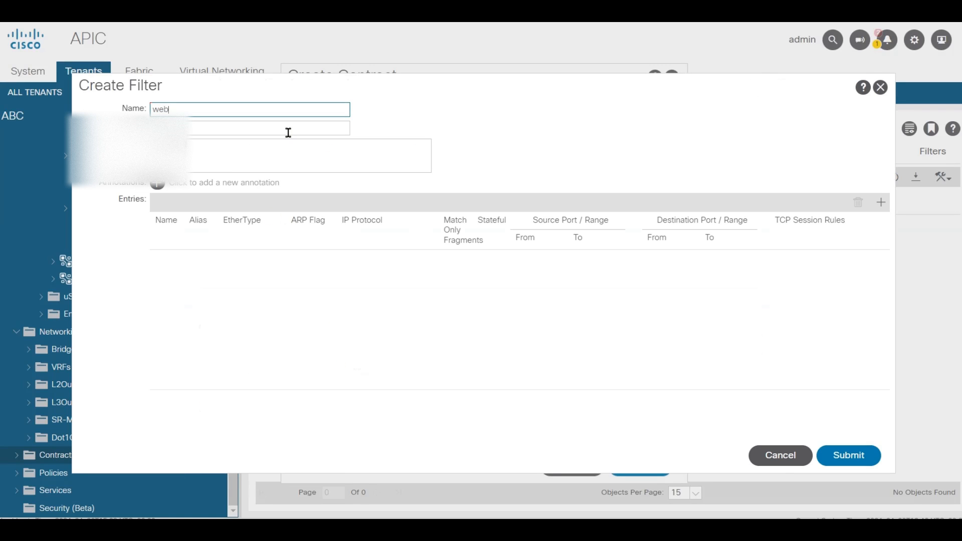
{"action": "key", "text": "BackSpace"}
{"action": "key", "text": "BackSpace"}
{"action": "key", "text": "BackSpace"}
{"action": "type", "text": "WEB-SERVER-ACCESS"}
{"action": "key", "text": "Tab"}
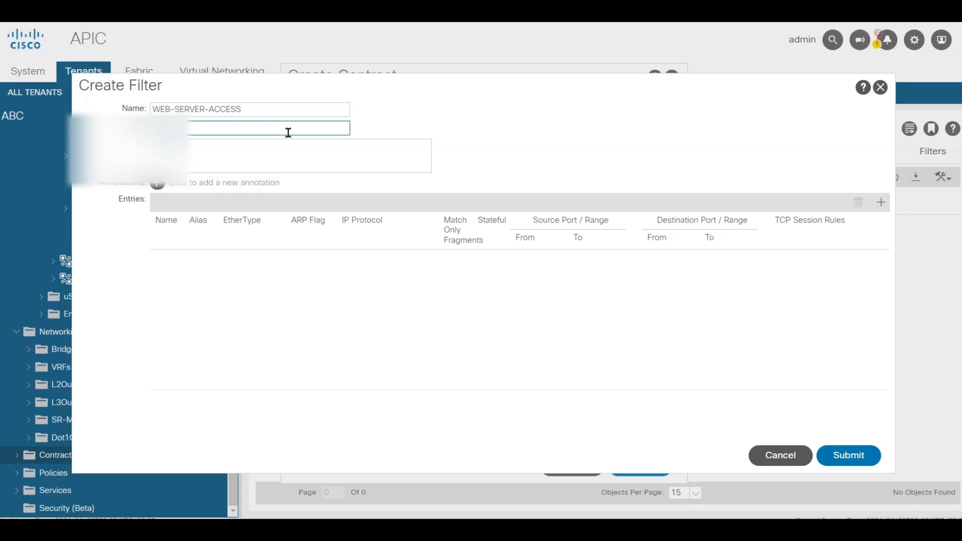
- Add an HTTP entry to the filter with EtherType IP, protocol tcp and destination port range http to http
{"action": "left_click", "coordinate": [882, 203]}
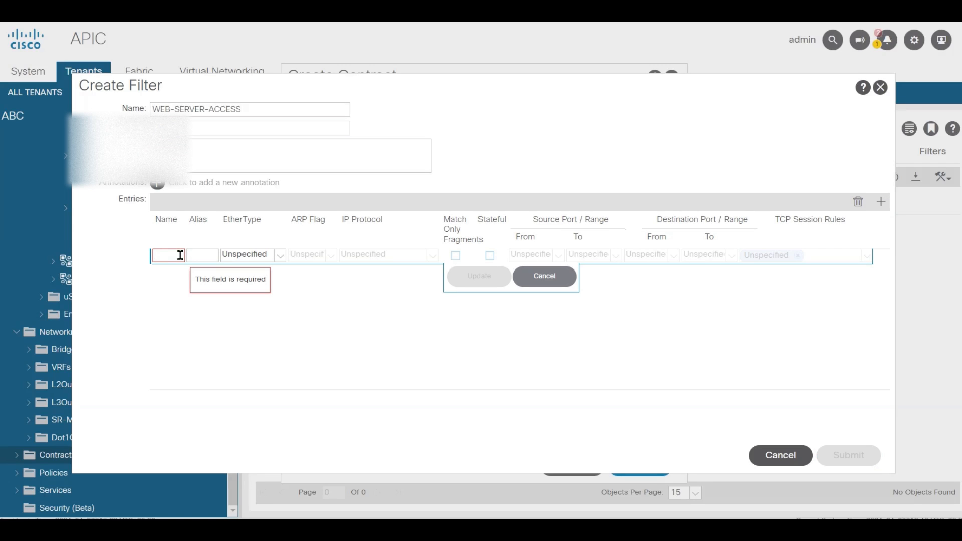
{"action": "type", "text": "HTTP"}
{"action": "left_click", "coordinate": [281, 257]}
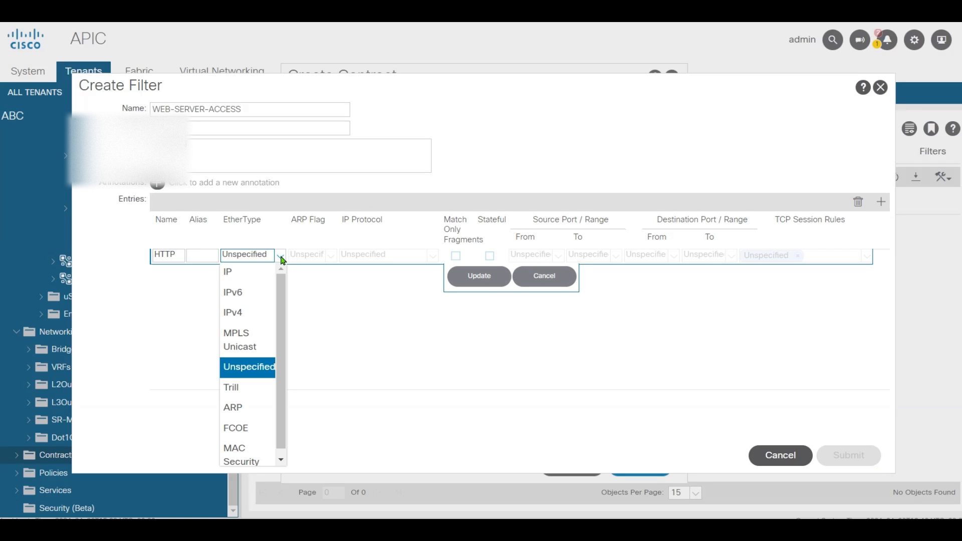
{"action": "left_click", "coordinate": [229, 273]}
{"action": "left_click", "coordinate": [433, 256]}
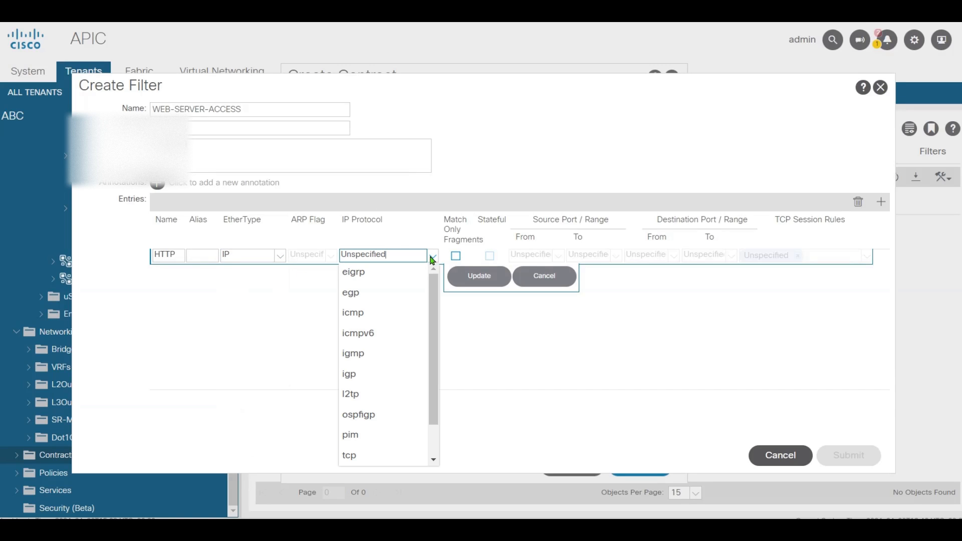
{"action": "left_click", "coordinate": [360, 455]}
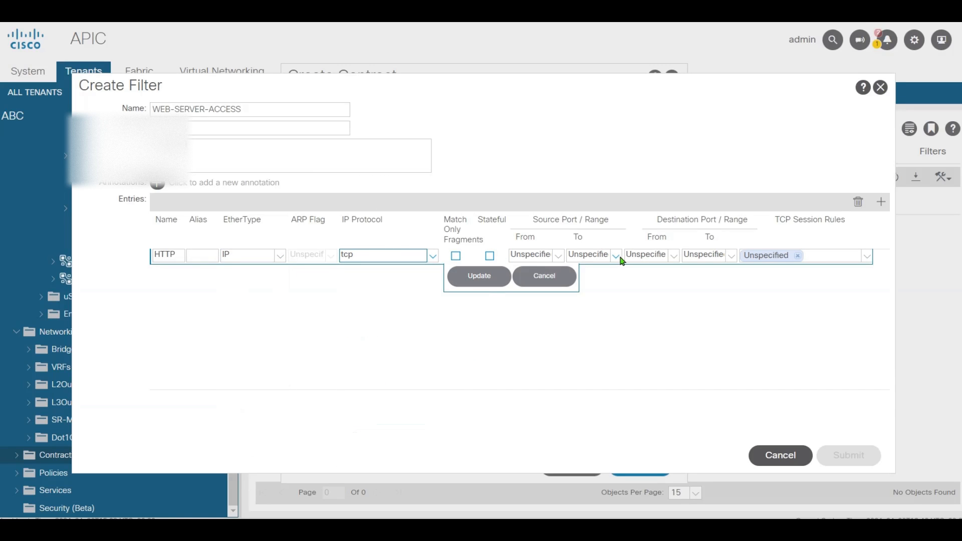
{"action": "left_click", "coordinate": [675, 256]}
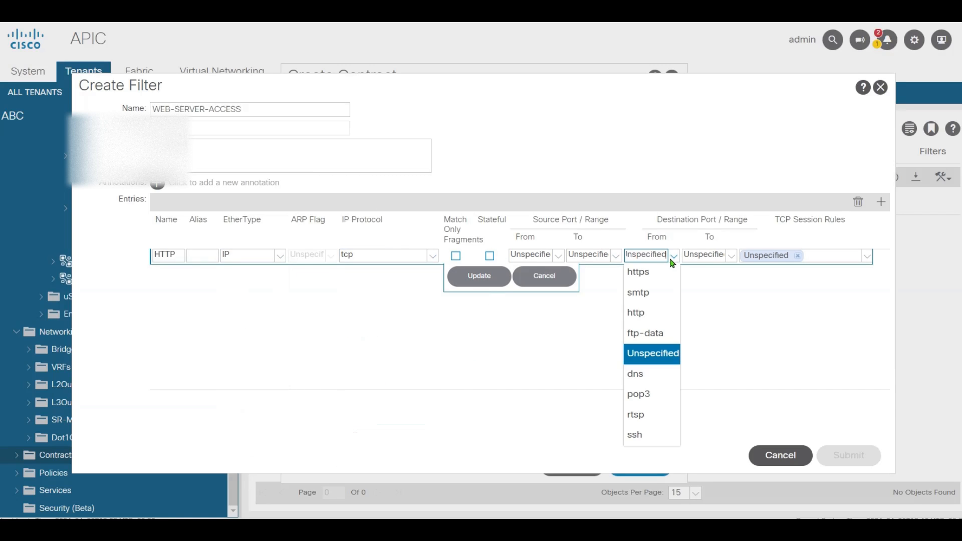
{"action": "left_click", "coordinate": [648, 313]}
{"action": "left_click", "coordinate": [732, 256]}
{"action": "left_click", "coordinate": [706, 312]}
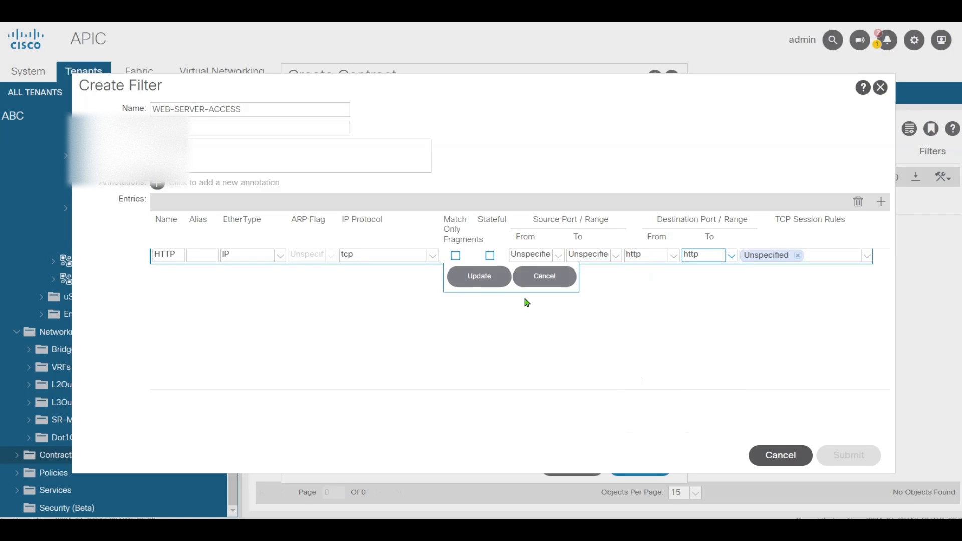
{"action": "left_click", "coordinate": [478, 280]}
- Add an HTTPS entry to the filter with EtherType IP, protocol tcp and destination port range https to https
{"action": "left_click", "coordinate": [882, 202]}
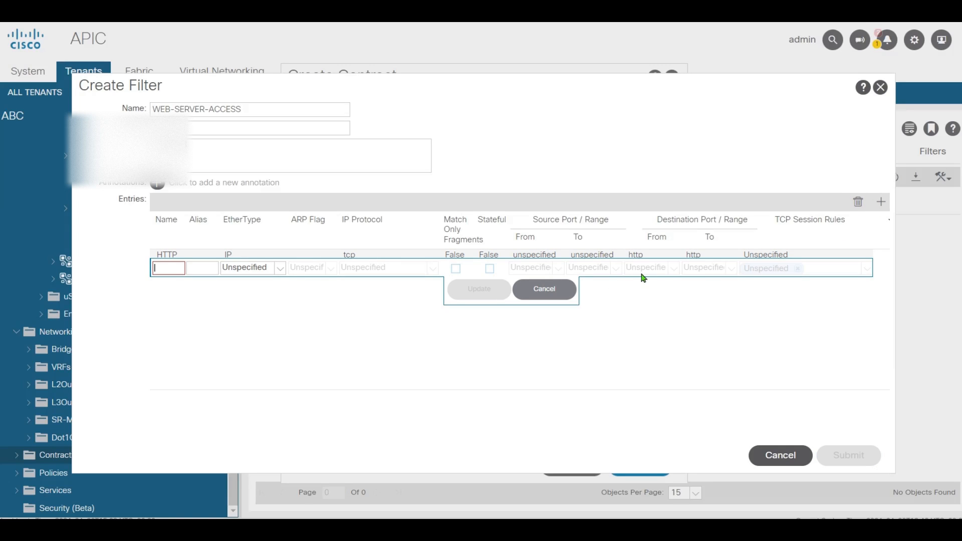
{"action": "left_click", "coordinate": [161, 270]}
{"action": "type", "text": "HTTP"}
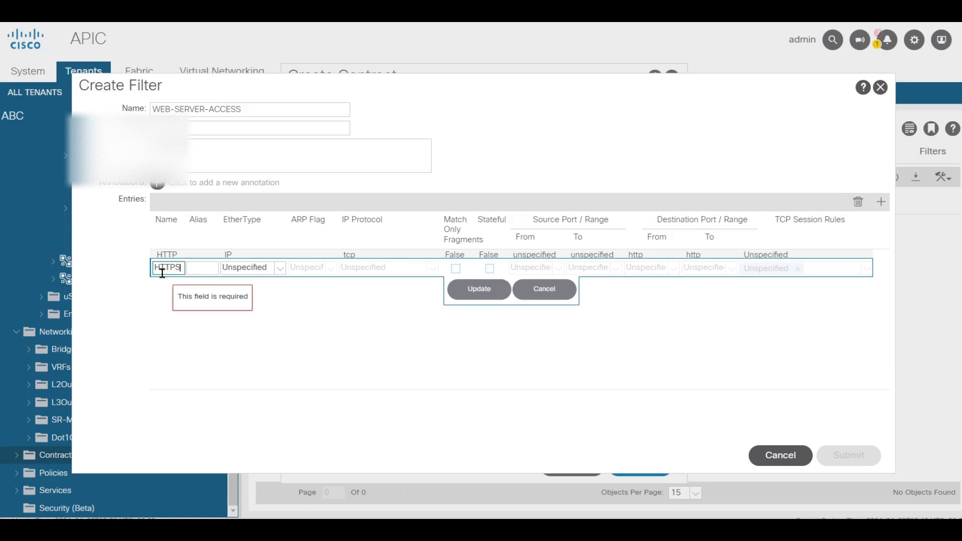
{"action": "type", "text": "S"}
{"action": "left_click", "coordinate": [273, 269]}
{"action": "left_click", "coordinate": [288, 284]}
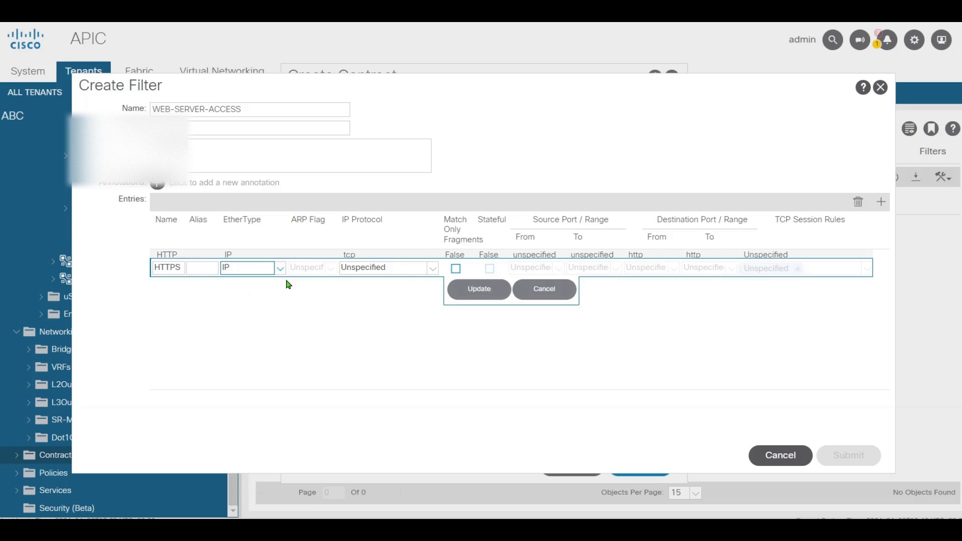
{"action": "left_click", "coordinate": [433, 269]}
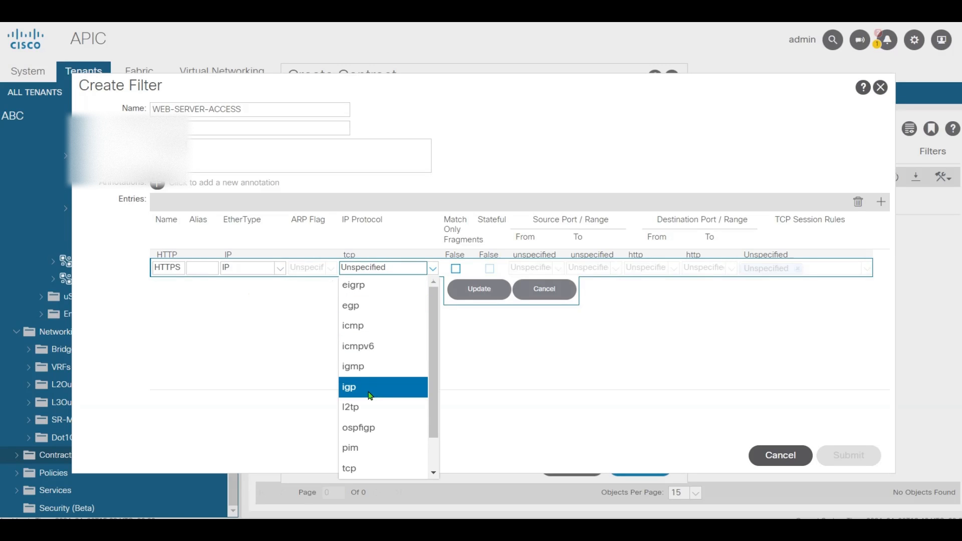
{"action": "left_click", "coordinate": [368, 467]}
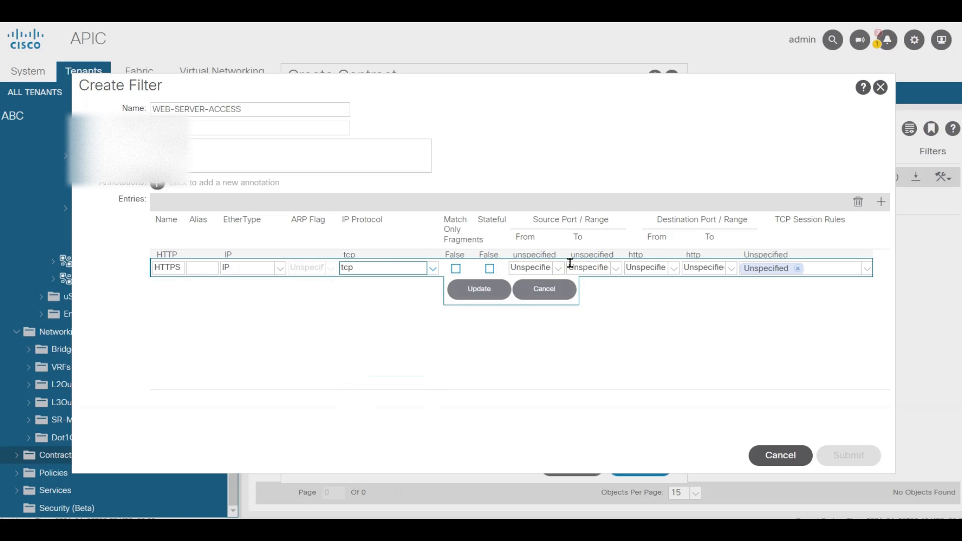
{"action": "left_click", "coordinate": [674, 269]}
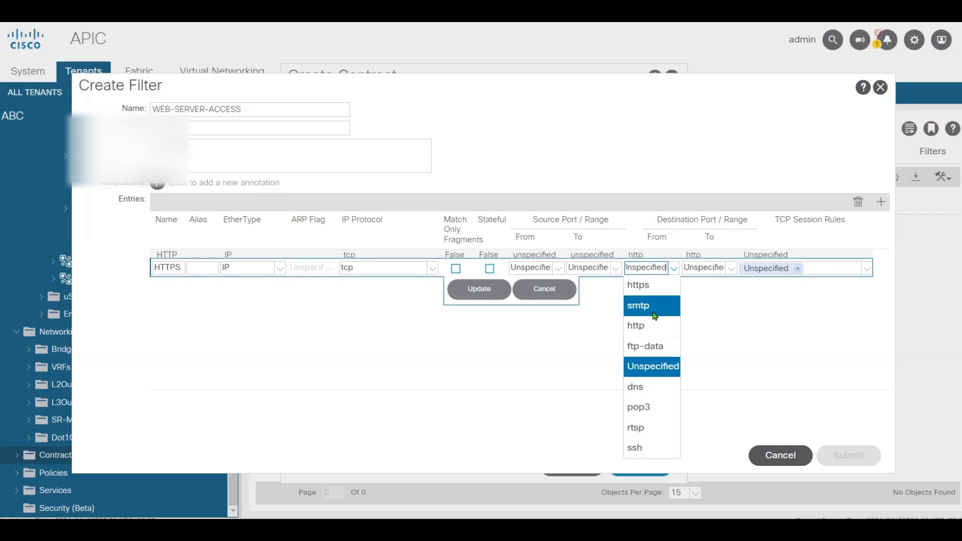
{"action": "left_click", "coordinate": [656, 286]}
{"action": "left_click", "coordinate": [720, 294]}
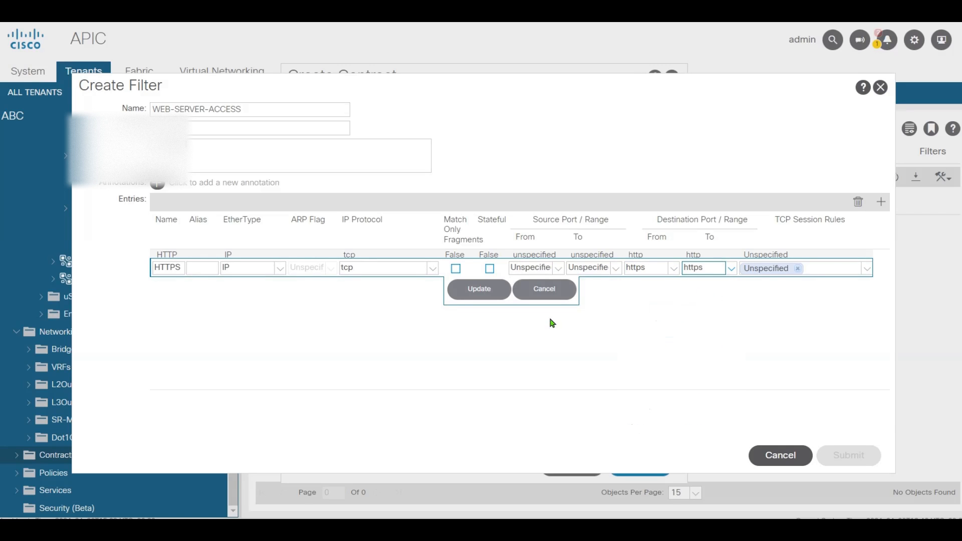
{"action": "left_click", "coordinate": [476, 295]}
- Submit the WEB-SERVER-ACCESS filter, add it to the subject with the Permit action, and submit the FE-ACCESS contract
{"action": "left_click", "coordinate": [854, 456]}
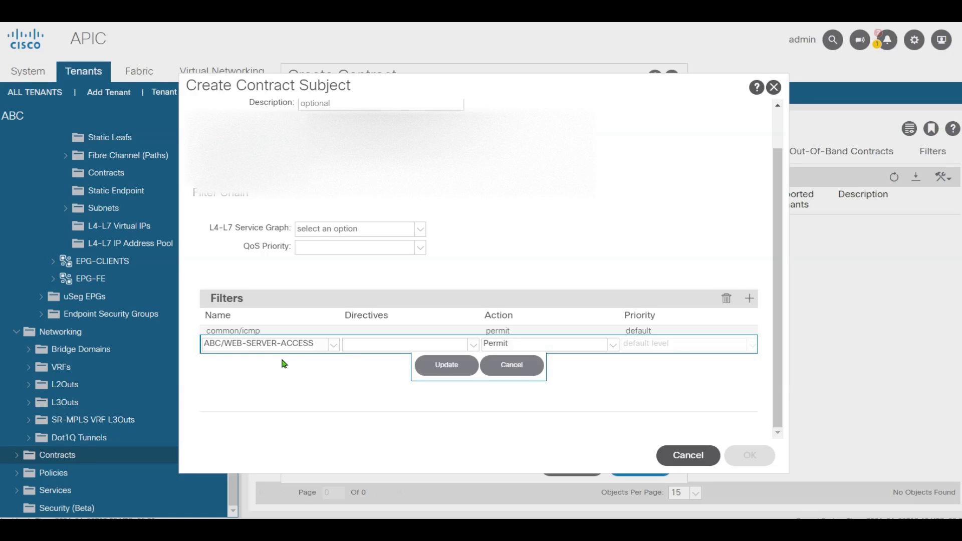
{"action": "left_click", "coordinate": [454, 372]}
{"action": "left_click", "coordinate": [741, 454]}
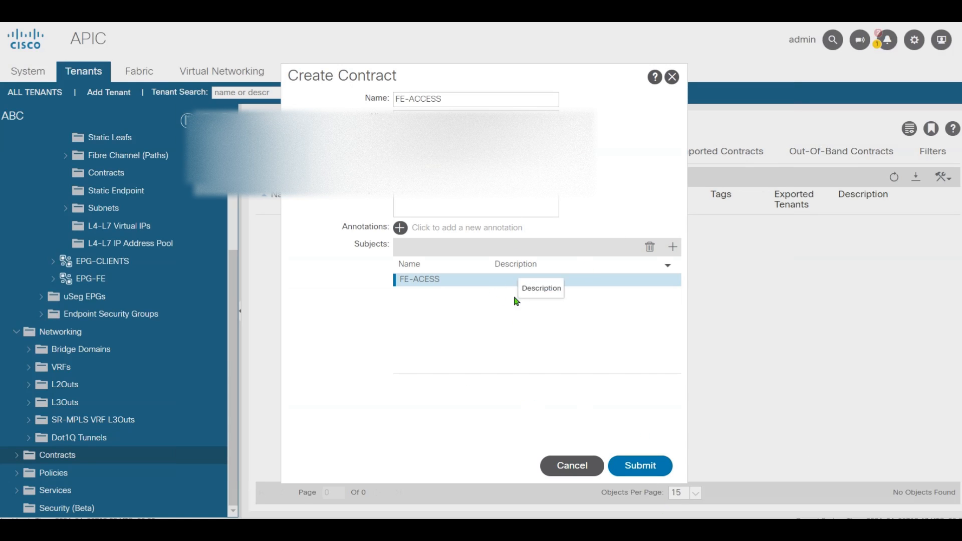
{"action": "left_click", "coordinate": [643, 474]}
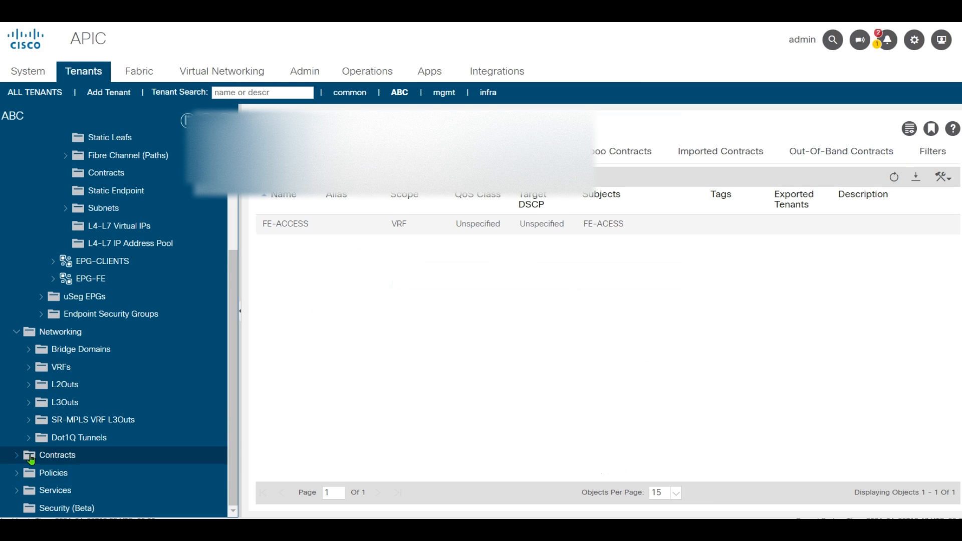
- Start another contract in tenant ABC and name it BE-ACCESS
{"action": "right_click", "coordinate": [45, 453]}
{"action": "left_click", "coordinate": [85, 458]}
{"action": "left_click", "coordinate": [468, 100]}
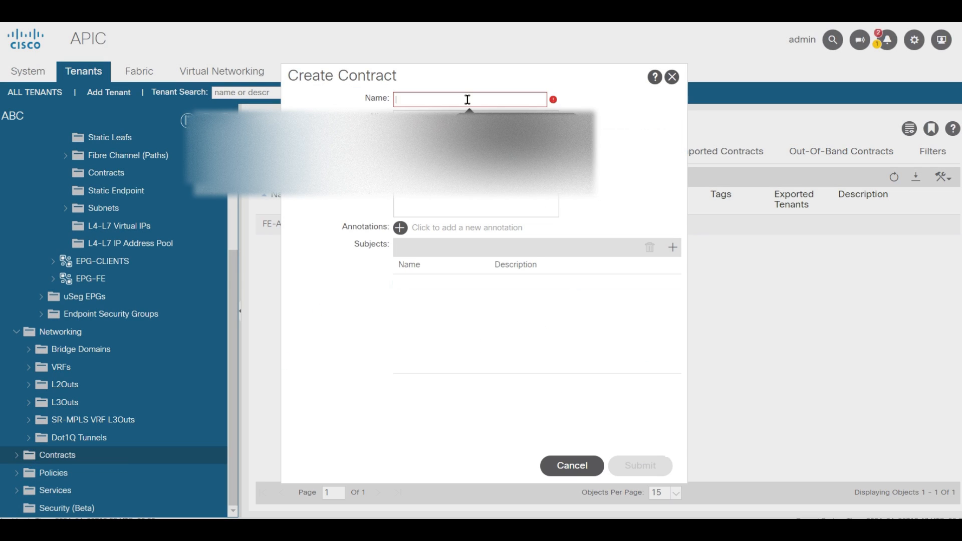
{"action": "type", "text": "BE-ACCESS"}
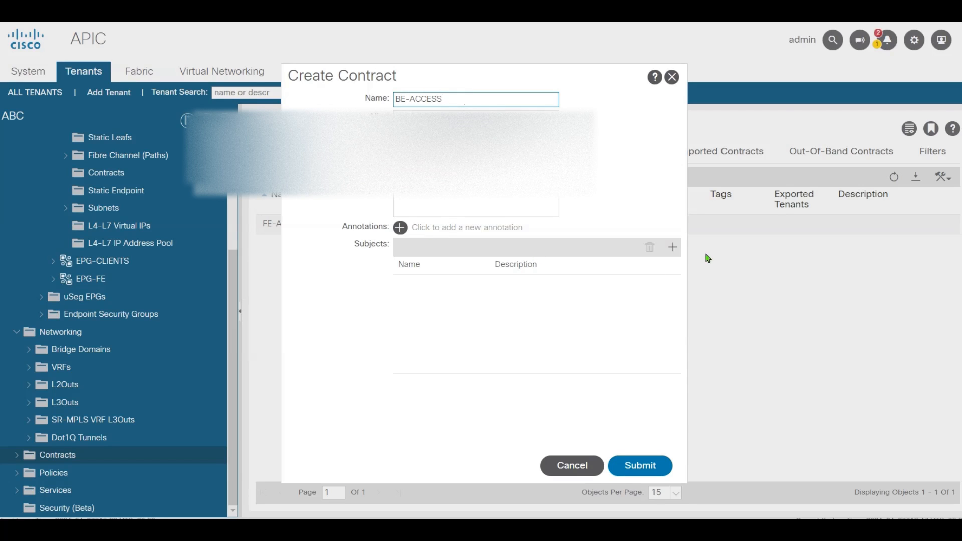
- Add a subject named BE-ACCESS to the contract and give it the common/icmp filter with the Permit action
{"action": "left_click", "coordinate": [673, 247]}
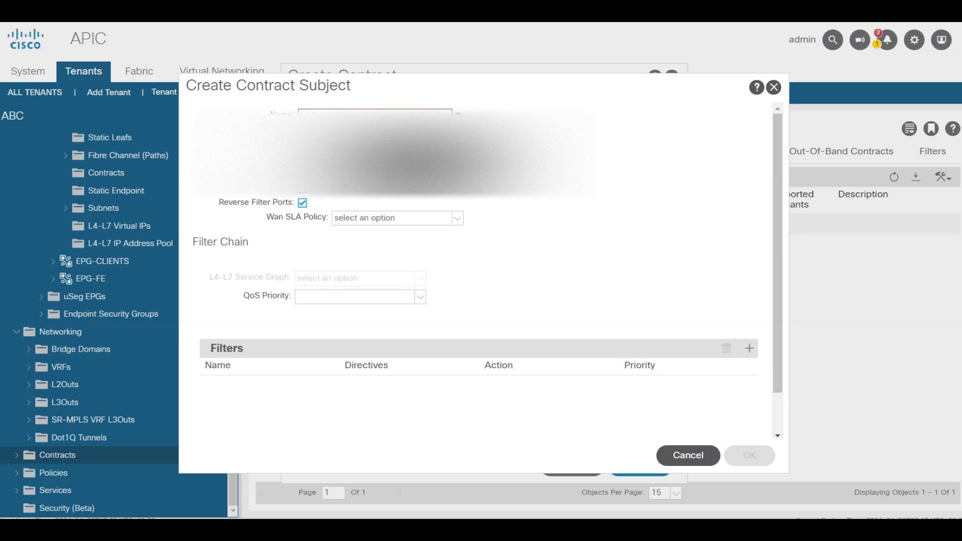
{"action": "type", "text": "BE-ACCESS"}
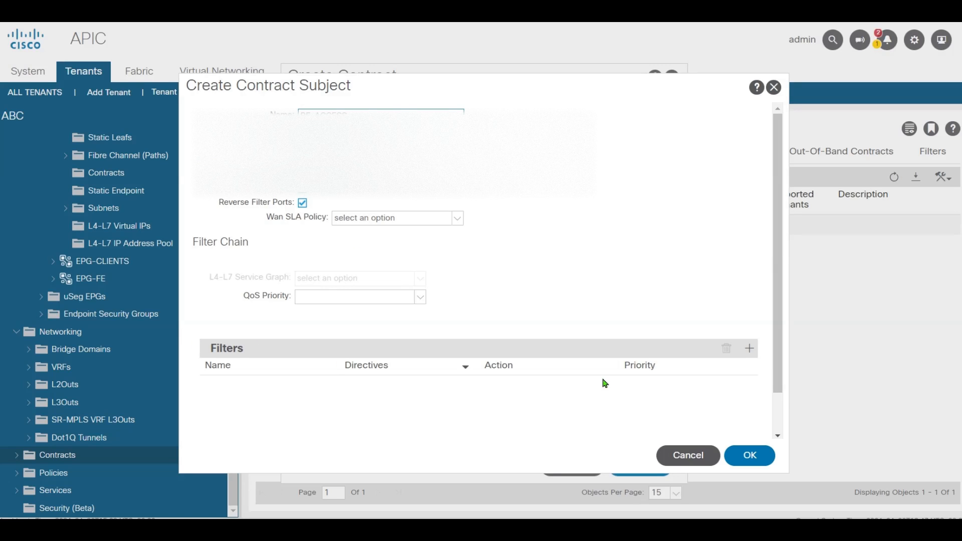
{"action": "left_click", "coordinate": [750, 348]}
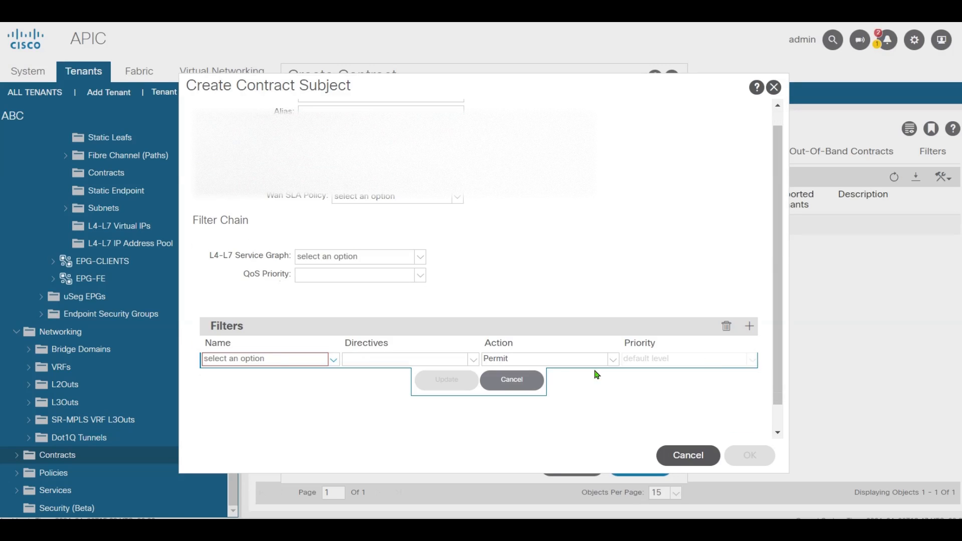
{"action": "left_click", "coordinate": [333, 360]}
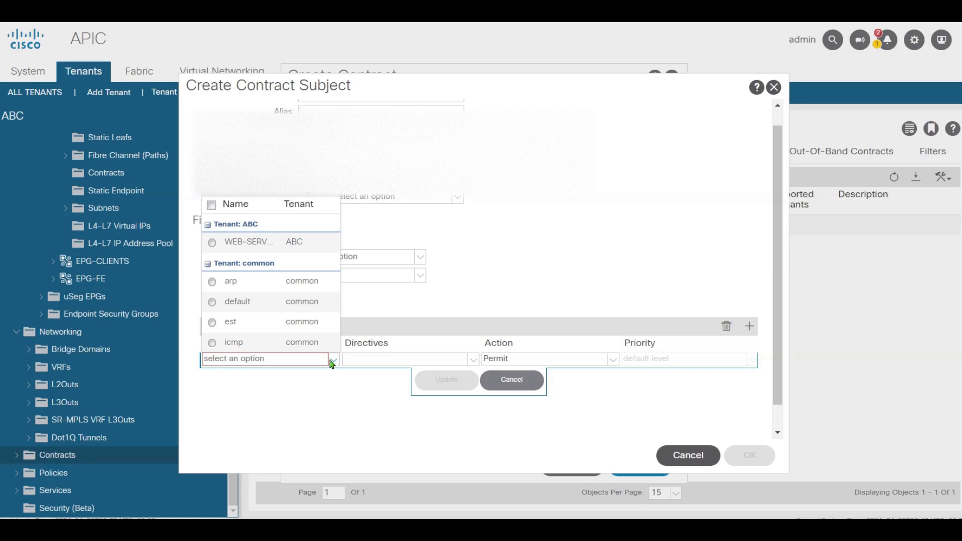
{"action": "left_click", "coordinate": [215, 342]}
{"action": "left_click", "coordinate": [459, 384]}
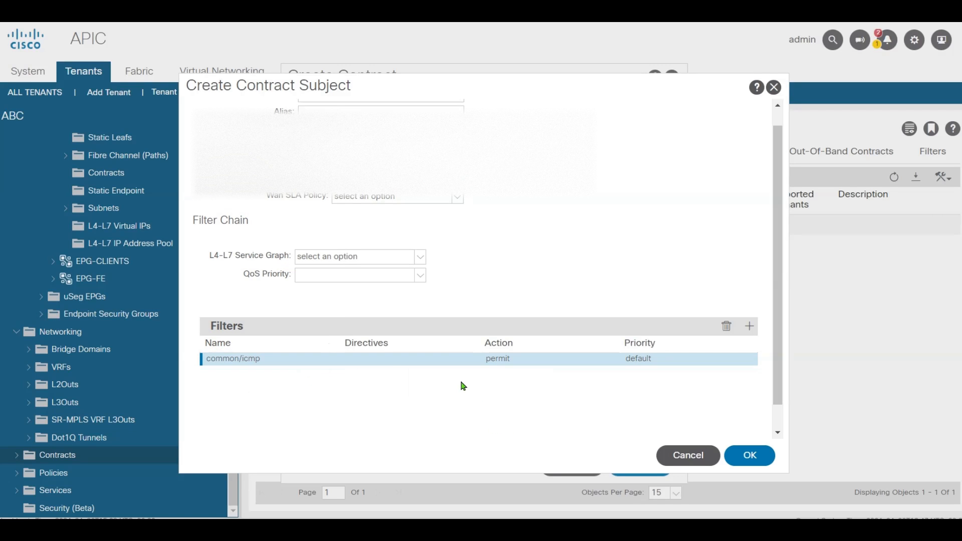
- Start a second filter row in the BE-ACCESS subject and create a new filter for it named DB-ACCESS
{"action": "left_click", "coordinate": [750, 331]}
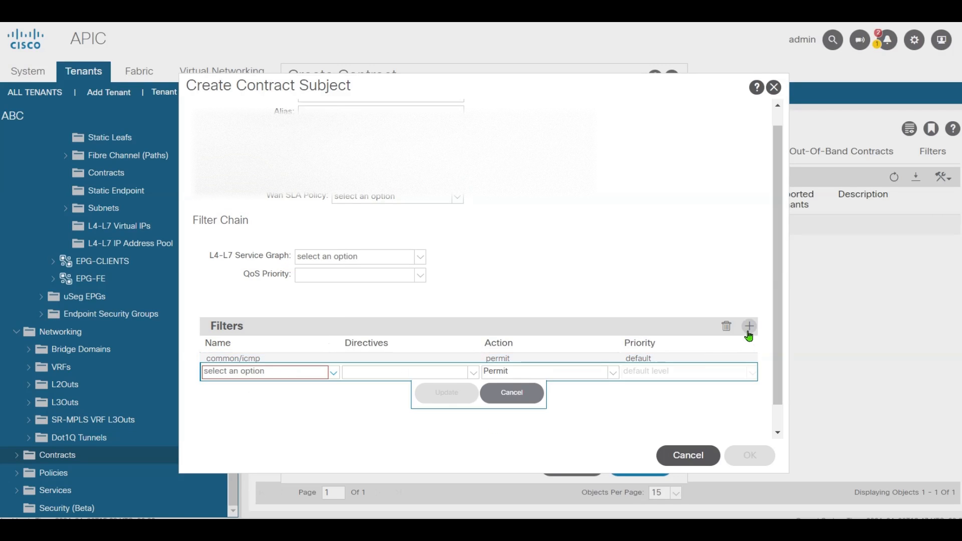
{"action": "left_click", "coordinate": [326, 375]}
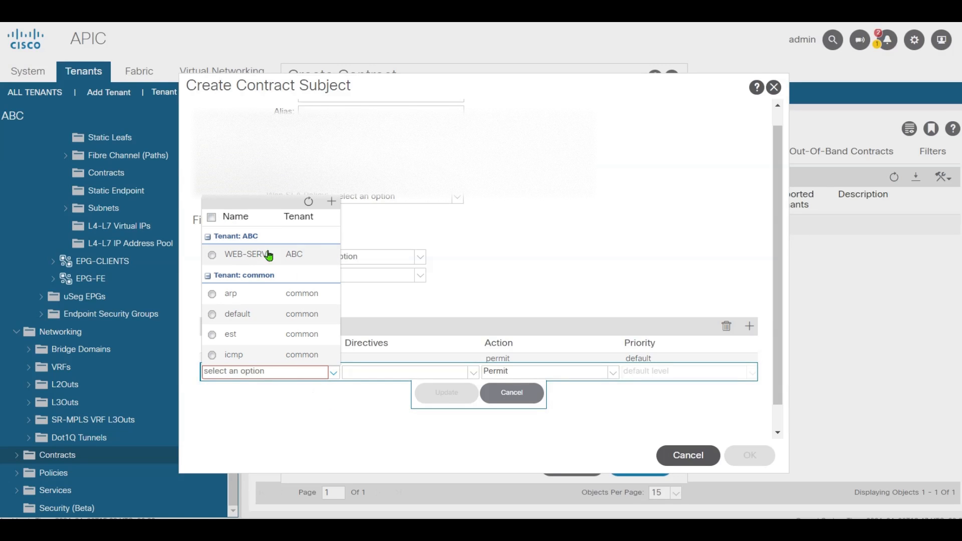
{"action": "left_click", "coordinate": [331, 202]}
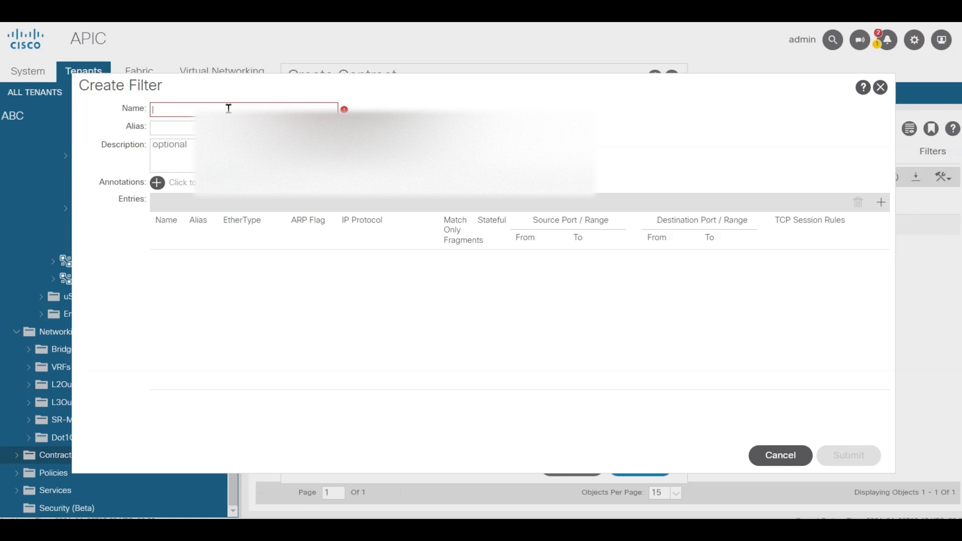
{"action": "type", "text": "DB-AQ"}
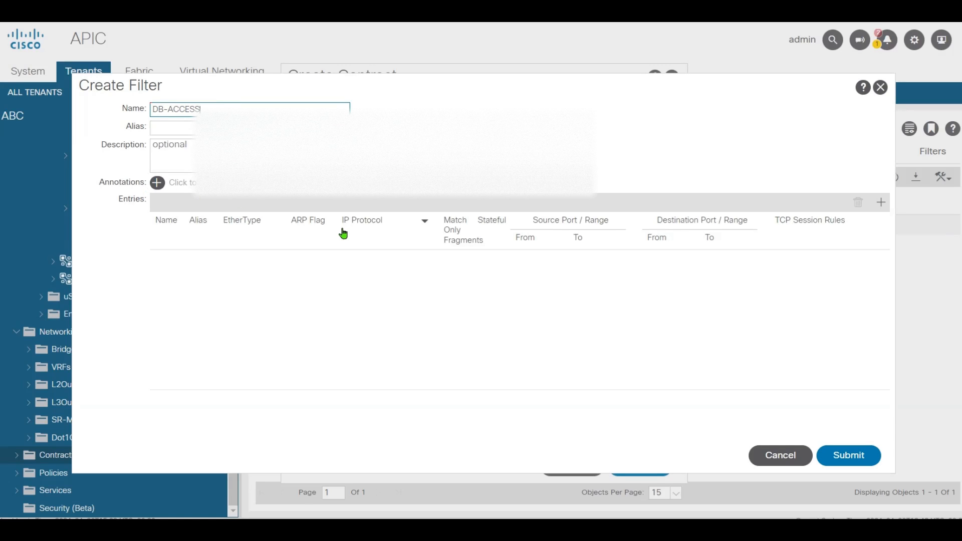
- Start an entry named SQL in the DB-ACCESS filter with EtherType IP and IP protocol tcp
{"action": "left_click", "coordinate": [881, 202]}
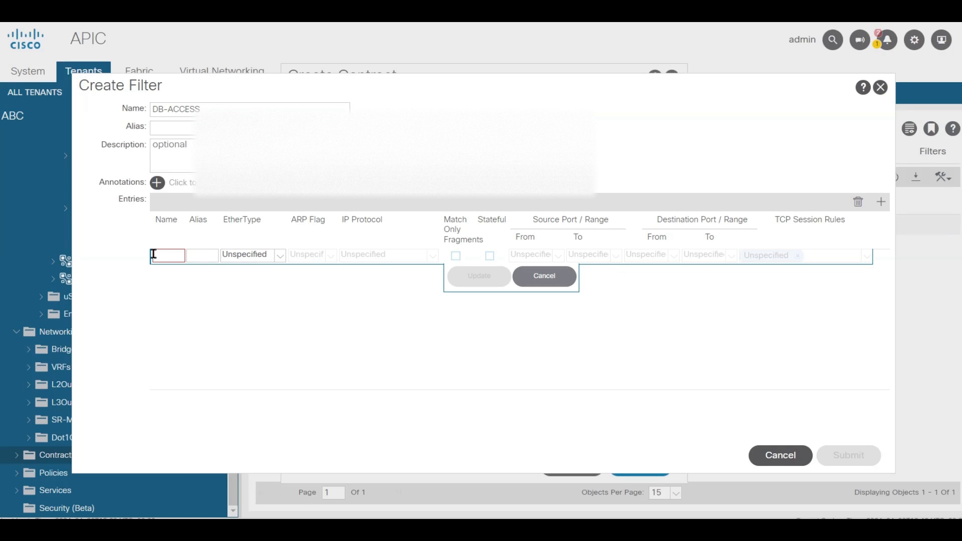
{"action": "type", "text": "sql"}
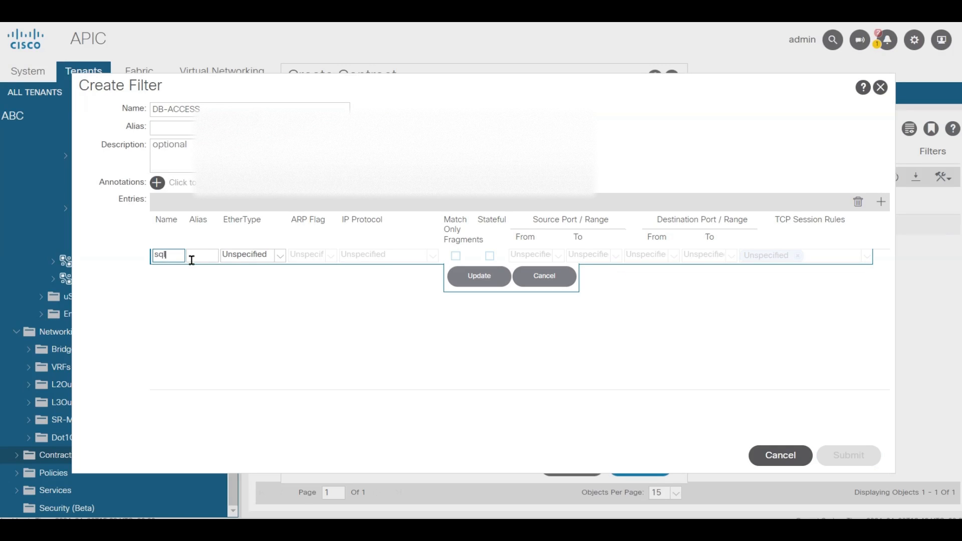
{"action": "key", "text": "BackSpace"}
{"action": "key", "text": "BackSpace"}
{"action": "key", "text": "BackSpace"}
{"action": "type", "text": "SQ"}
{"action": "left_click", "coordinate": [275, 255]}
{"action": "left_click", "coordinate": [261, 287]}
{"action": "left_click", "coordinate": [433, 258]}
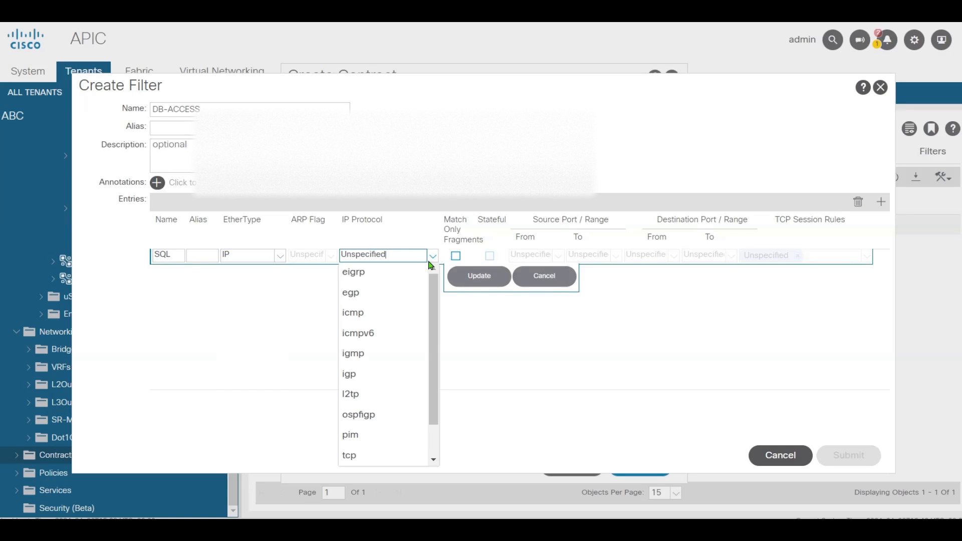
{"action": "left_click", "coordinate": [381, 455]}
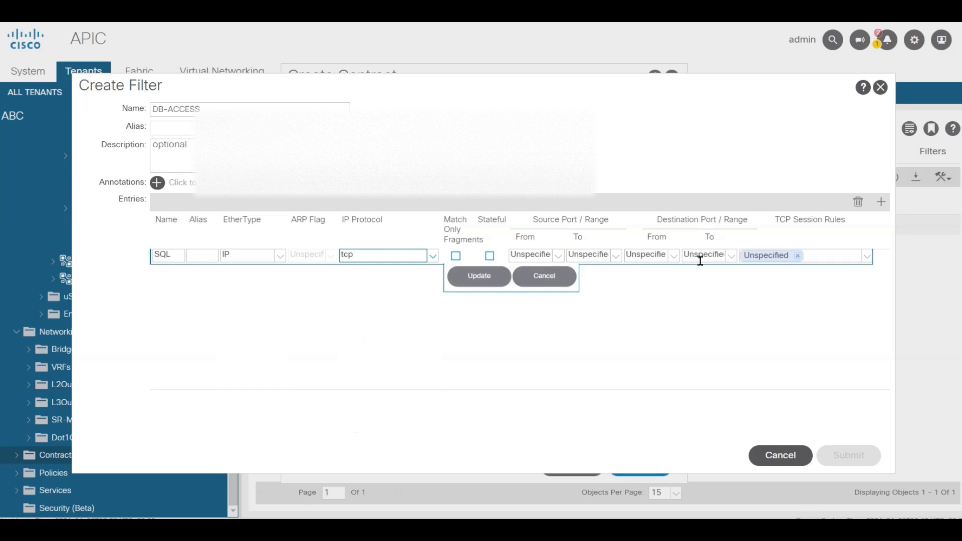
- Set the SQL entry's destination port range from 1521 to 1521 and save the entry
{"action": "left_click", "coordinate": [654, 256]}
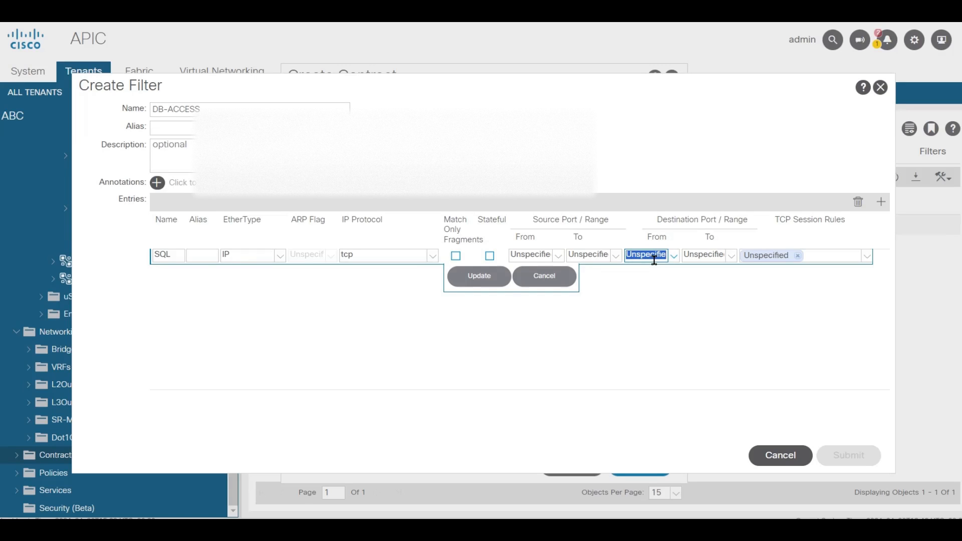
{"action": "type", "text": "1521"}
{"action": "left_click", "coordinate": [717, 255]}
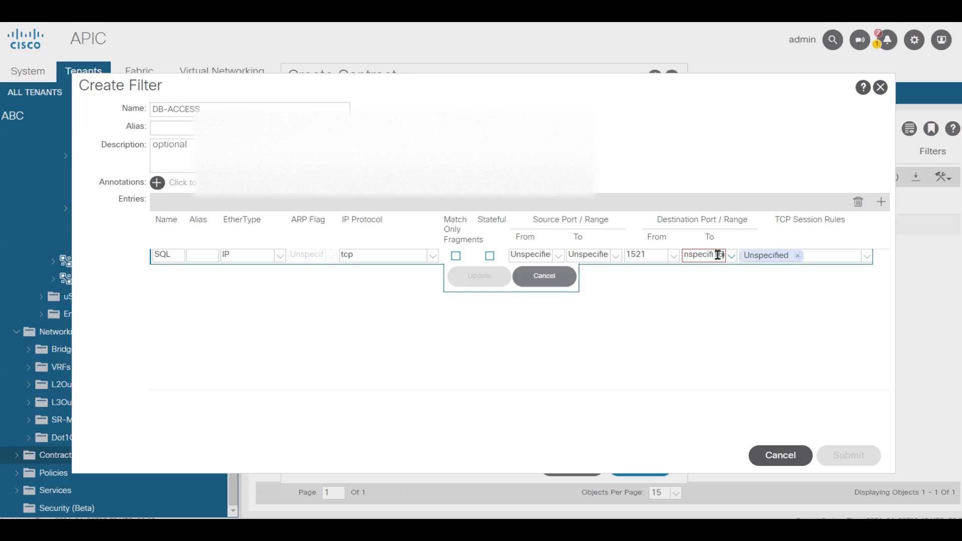
{"action": "type", "text": "1521"}
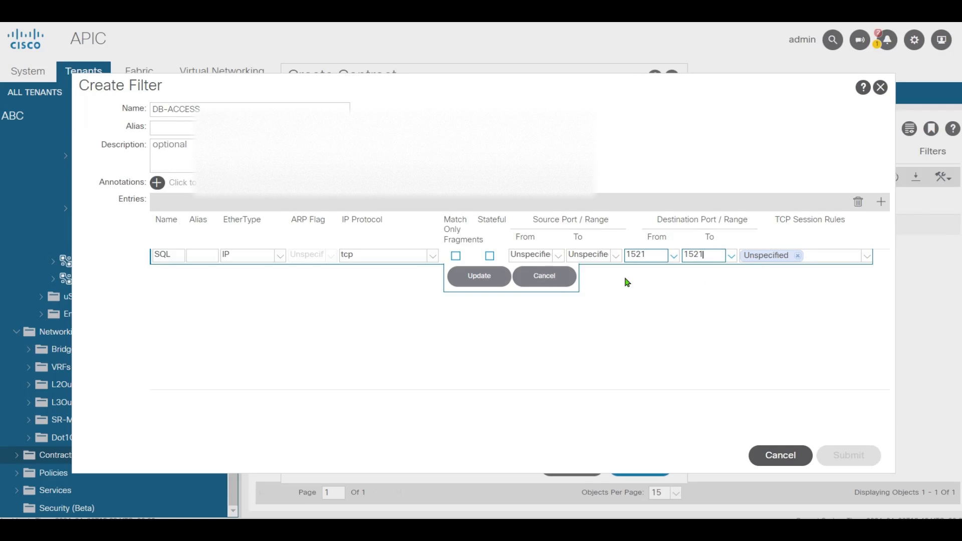
{"action": "left_click", "coordinate": [463, 279]}
- Submit the DB-ACCESS filter, add it to the subject with the Permit action, and submit the BE-ACCESS contract
{"action": "left_click", "coordinate": [848, 457]}
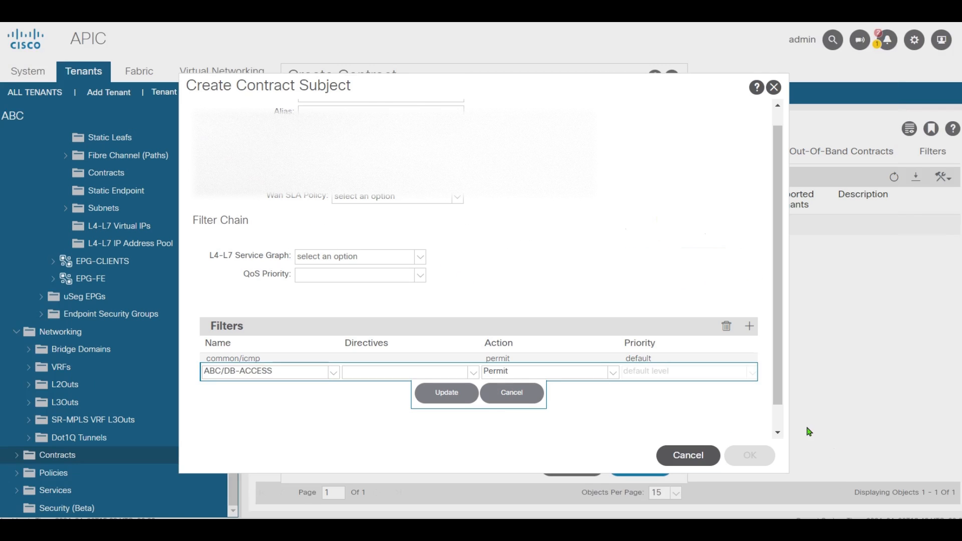
{"action": "left_click", "coordinate": [446, 393]}
{"action": "left_click", "coordinate": [750, 455]}
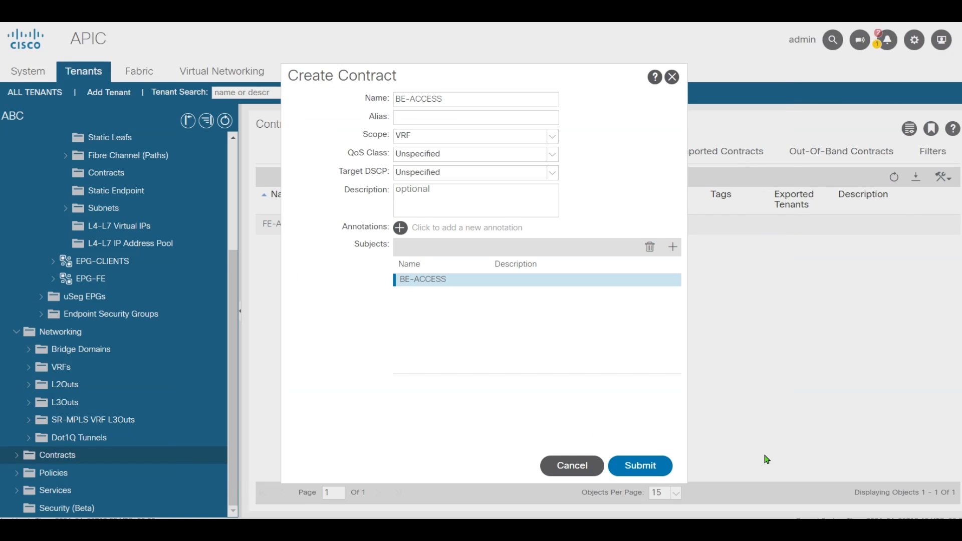
{"action": "left_click", "coordinate": [653, 466]}
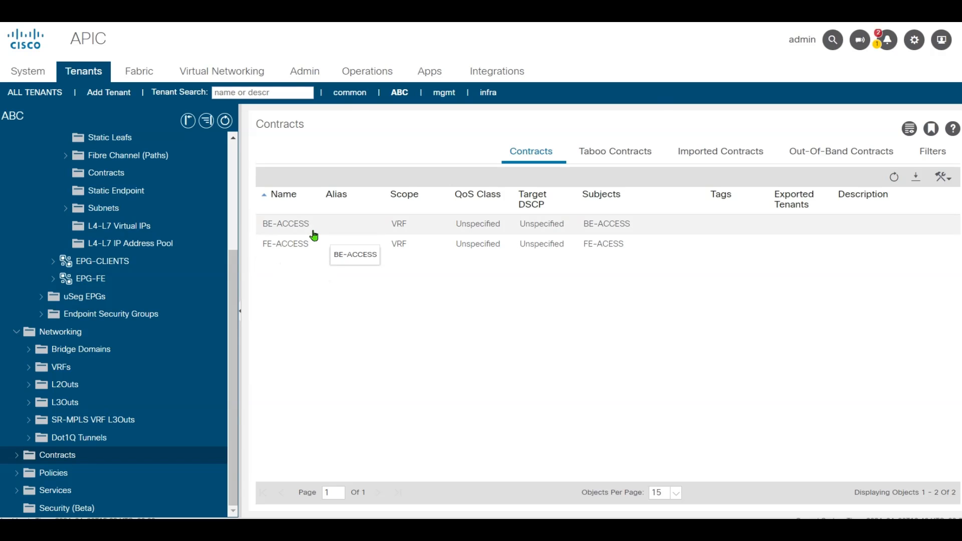
- Add FE-ACCESS as a provided contract on EPG-FE in SALES-APP-PROFILE
{"action": "scroll", "coordinate": [213, 274], "scroll_direction": "up", "scroll_amount": 5}
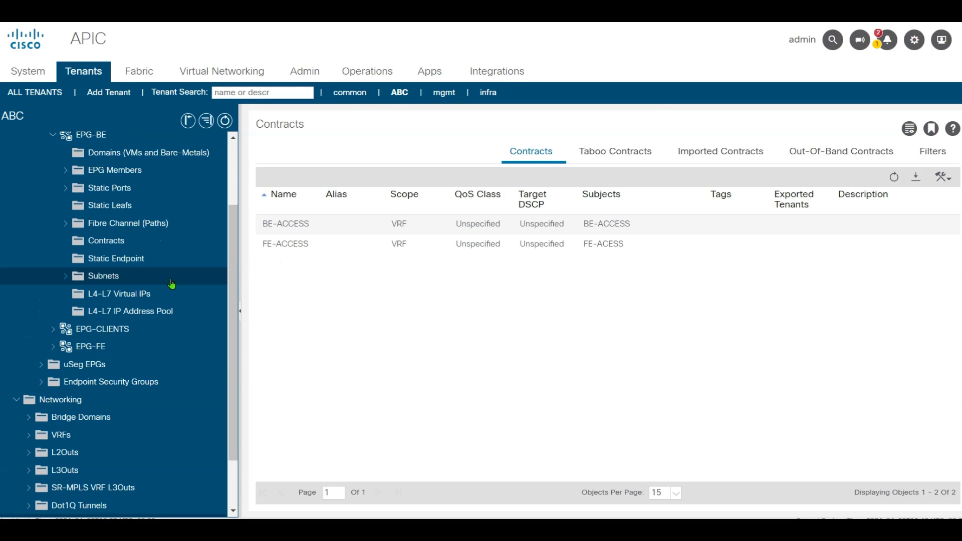
{"action": "left_click", "coordinate": [53, 231]}
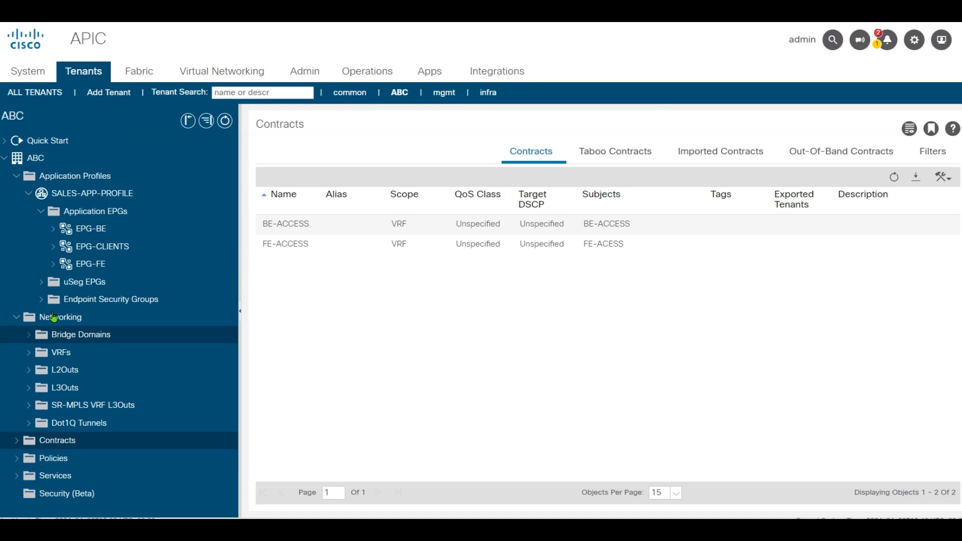
{"action": "left_click", "coordinate": [86, 269]}
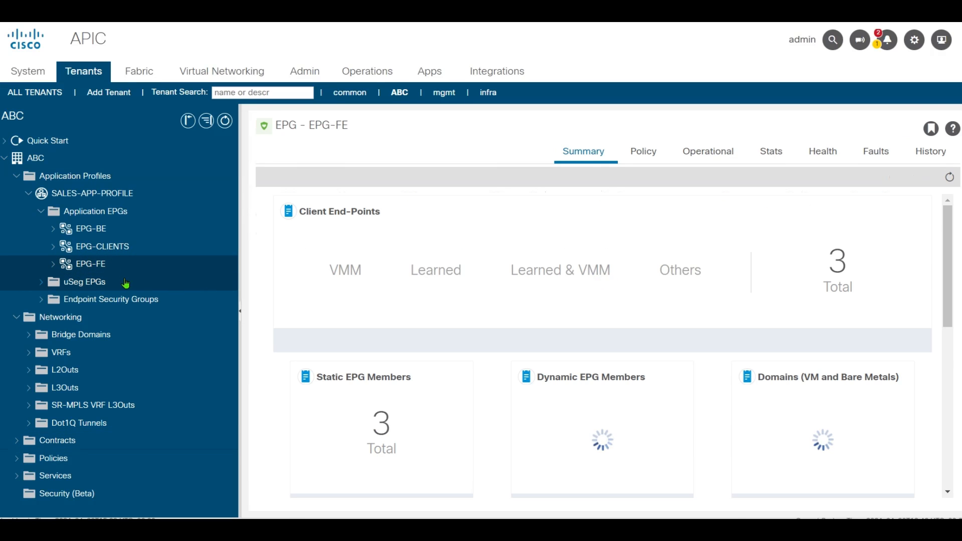
{"action": "right_click", "coordinate": [98, 266]}
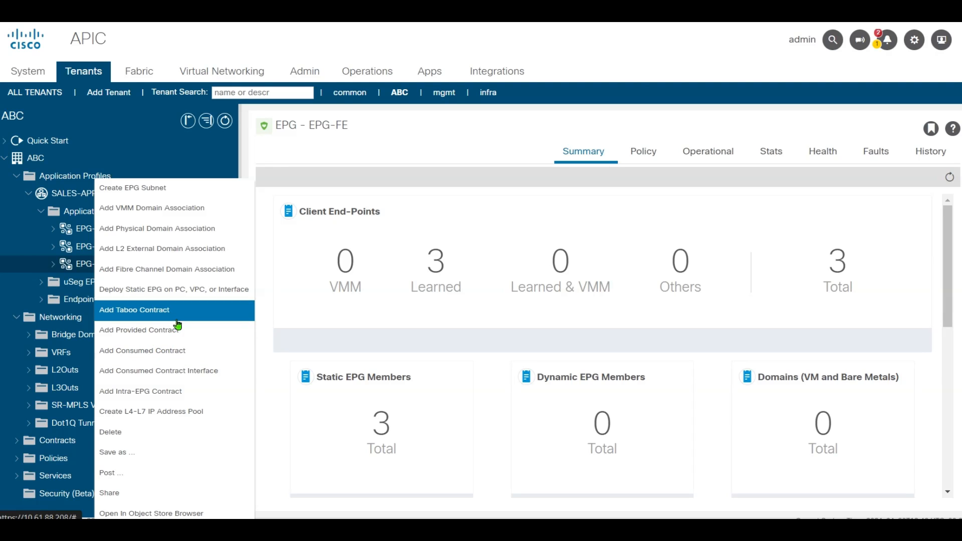
{"action": "left_click", "coordinate": [156, 331]}
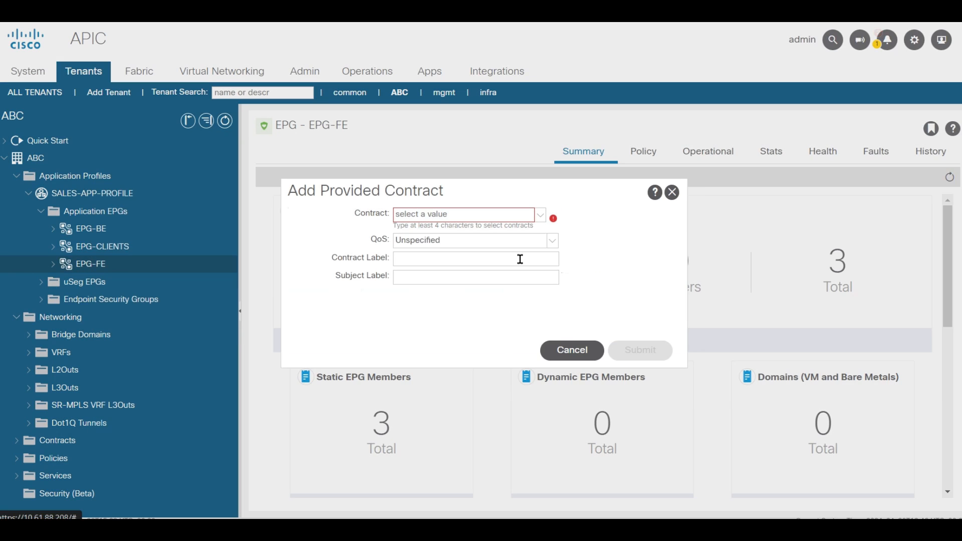
{"action": "left_click", "coordinate": [542, 216]}
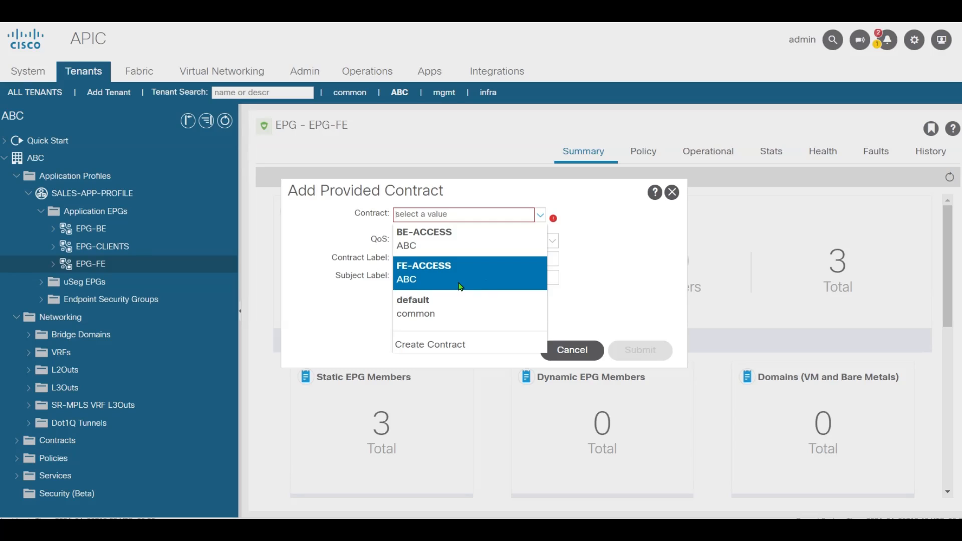
{"action": "left_click", "coordinate": [427, 276]}
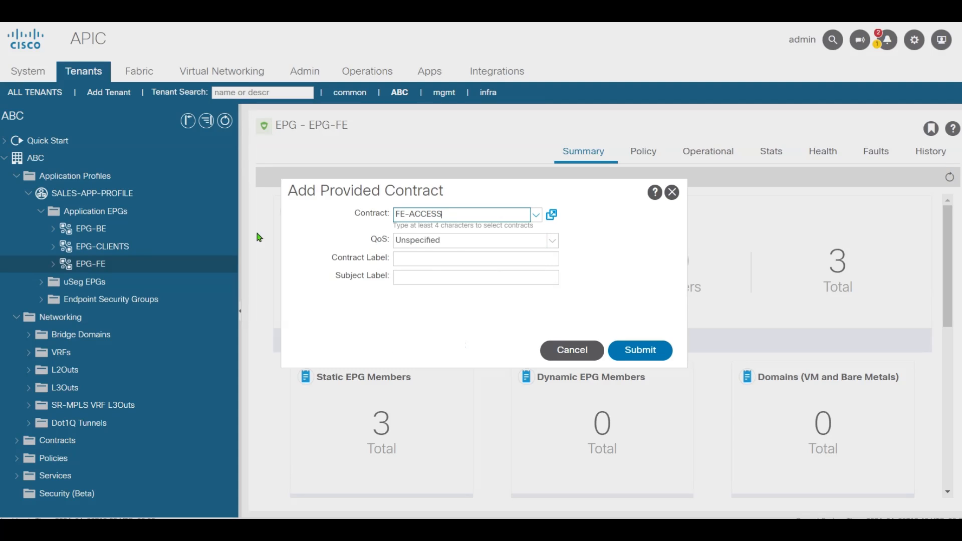
{"action": "left_click", "coordinate": [634, 352]}
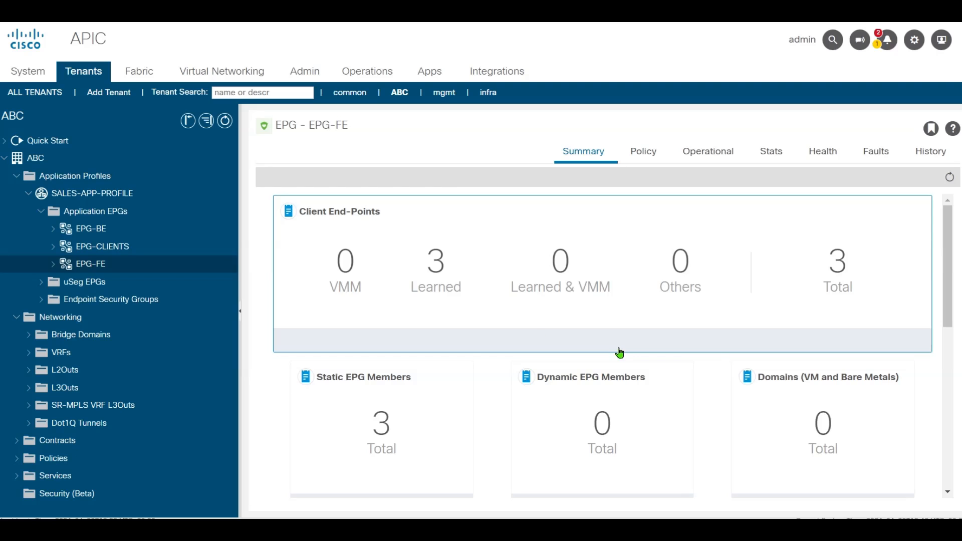
- Add FE-ACCESS as a consumed contract on EPG-CLIENTS
{"action": "right_click", "coordinate": [110, 251]}
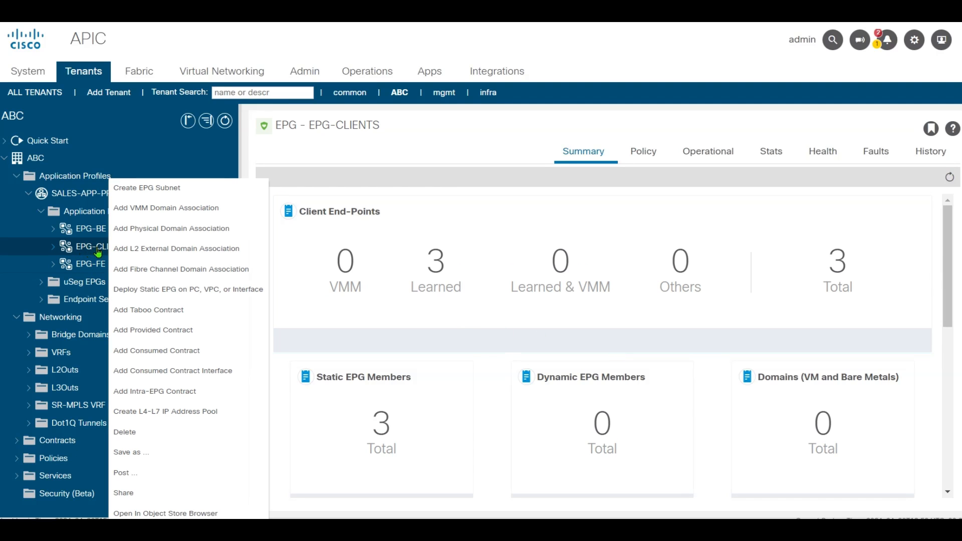
{"action": "right_click", "coordinate": [88, 253]}
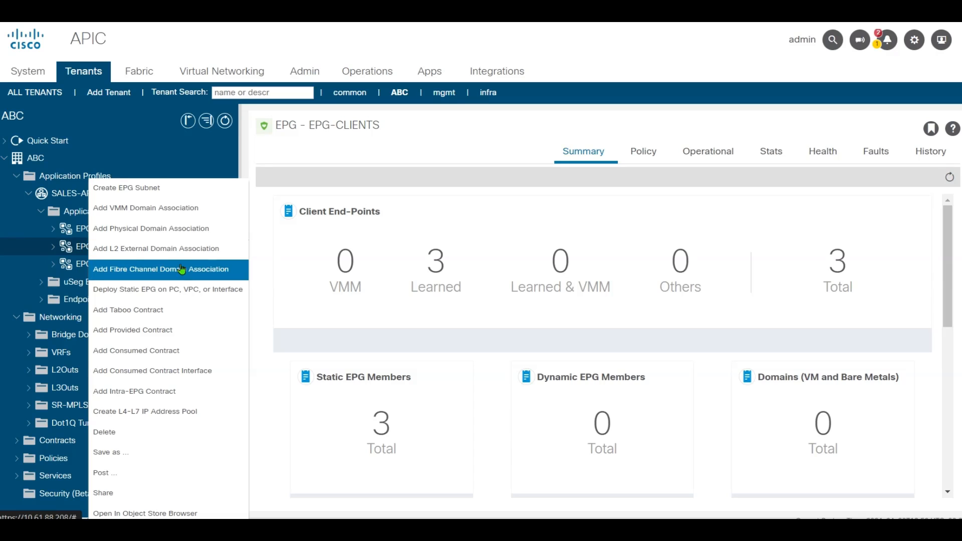
{"action": "left_click", "coordinate": [170, 352]}
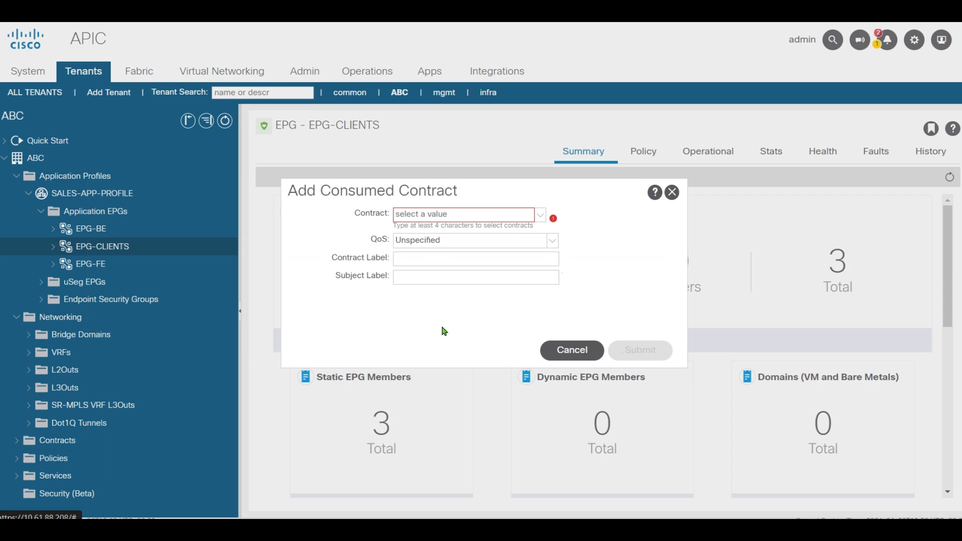
{"action": "left_click", "coordinate": [541, 216]}
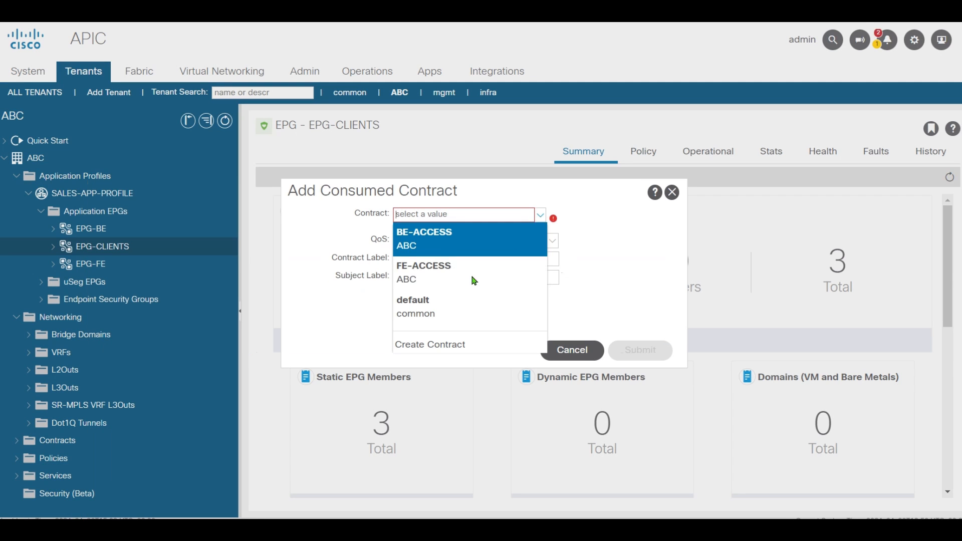
{"action": "left_click", "coordinate": [436, 275]}
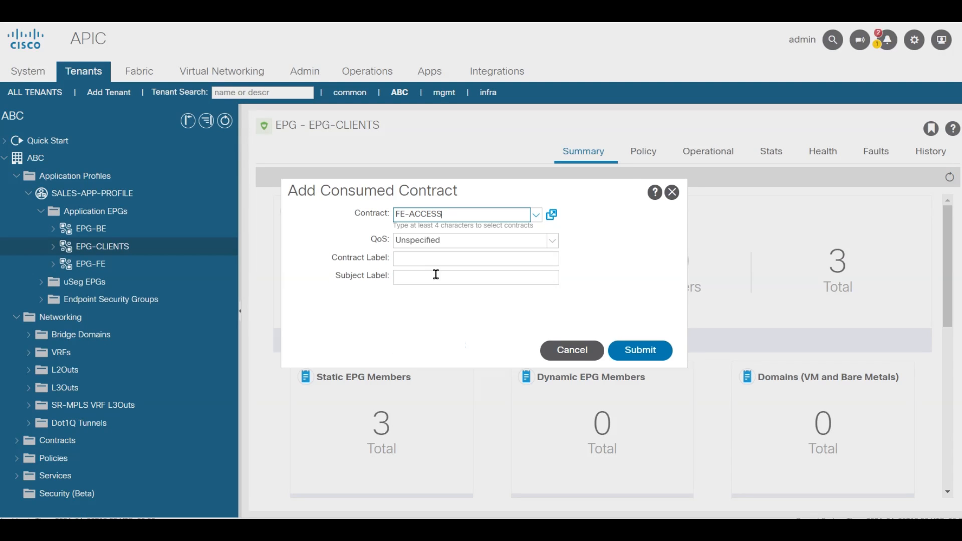
{"action": "left_click", "coordinate": [640, 351]}
{"action": "scroll", "coordinate": [602, 346], "scroll_direction": "down", "scroll_amount": 4}
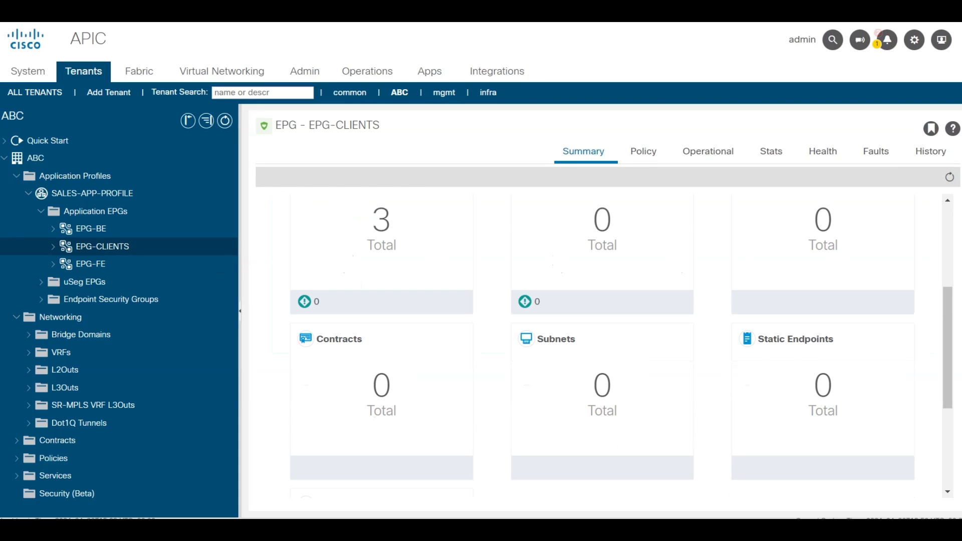
- Add BE-ACCESS as a provided contract on EPG-BE in SALES-APP-PROFILE
{"action": "left_click", "coordinate": [97, 232]}
{"action": "right_click", "coordinate": [98, 231]}
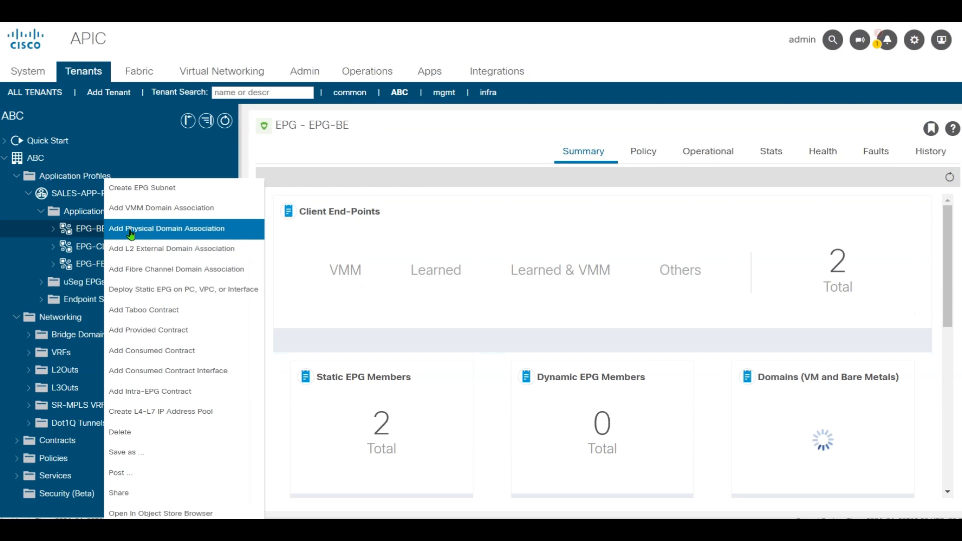
{"action": "left_click", "coordinate": [196, 334]}
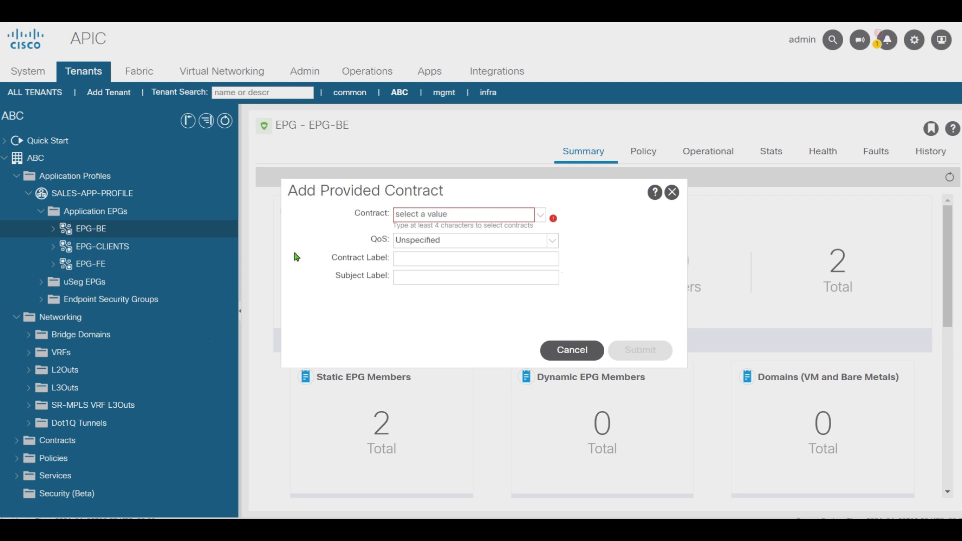
{"action": "left_click", "coordinate": [541, 216]}
{"action": "left_click", "coordinate": [425, 238]}
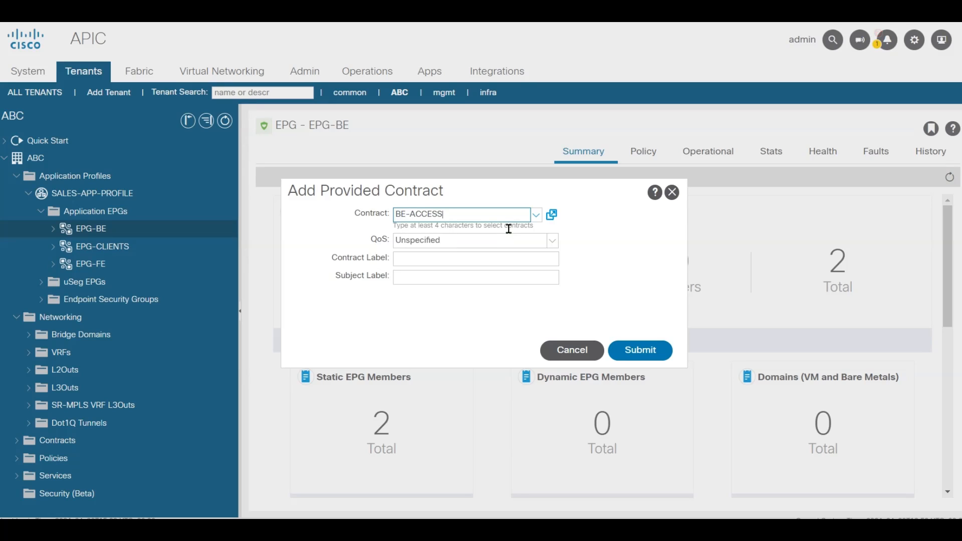
{"action": "left_click", "coordinate": [640, 350]}
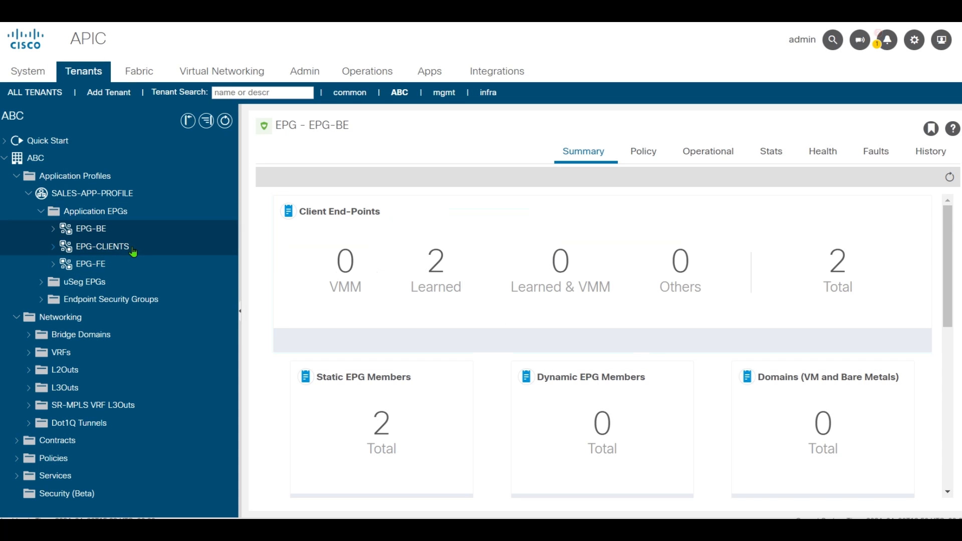
- Add BE-ACCESS as a consumed contract on EPG-FE in SALES-APP-PROFILE
{"action": "left_click", "coordinate": [96, 267]}
{"action": "right_click", "coordinate": [104, 267]}
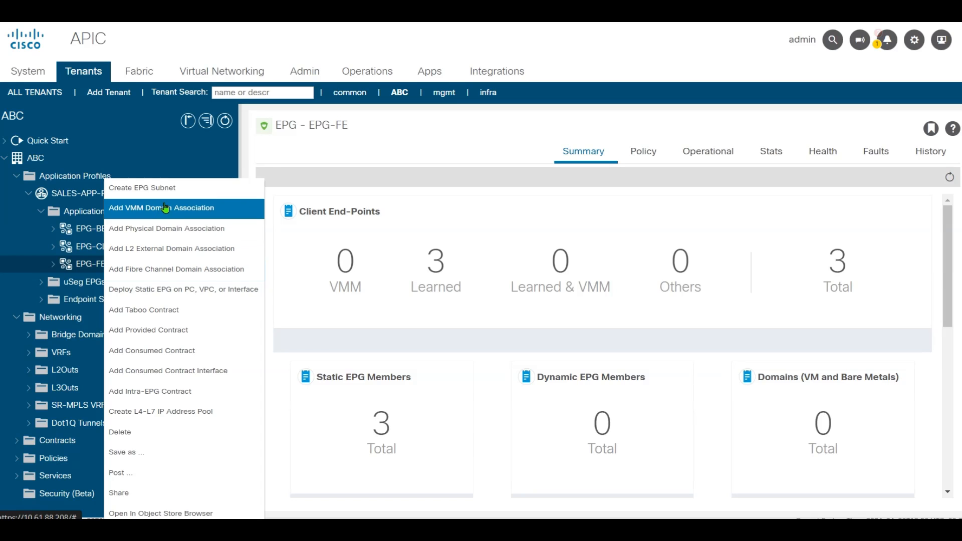
{"action": "left_click", "coordinate": [181, 353]}
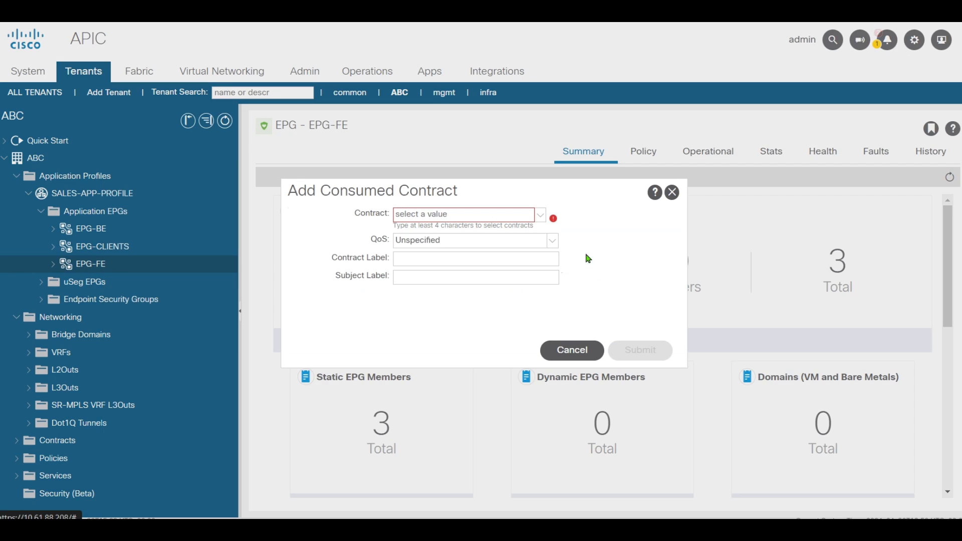
{"action": "left_click", "coordinate": [540, 216]}
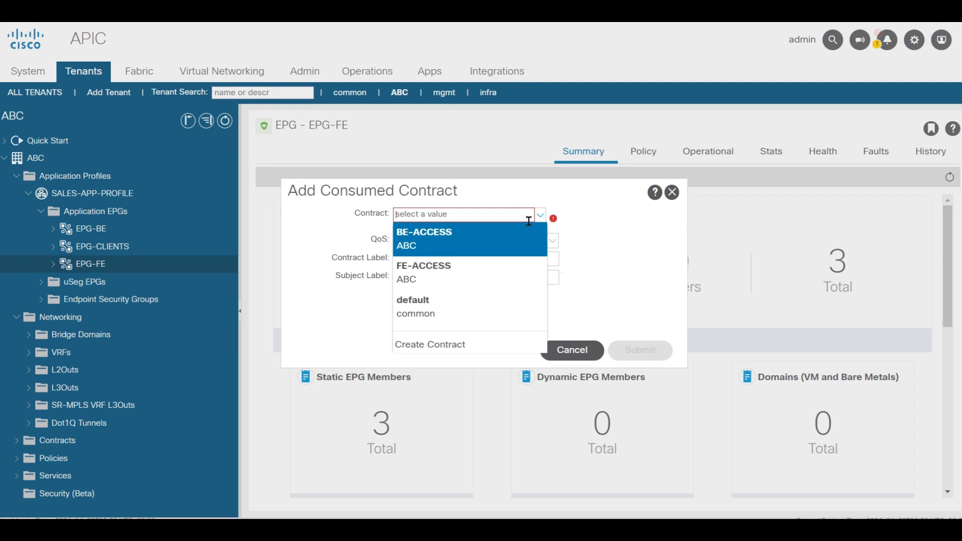
{"action": "left_click", "coordinate": [436, 241]}
{"action": "left_click", "coordinate": [633, 352]}
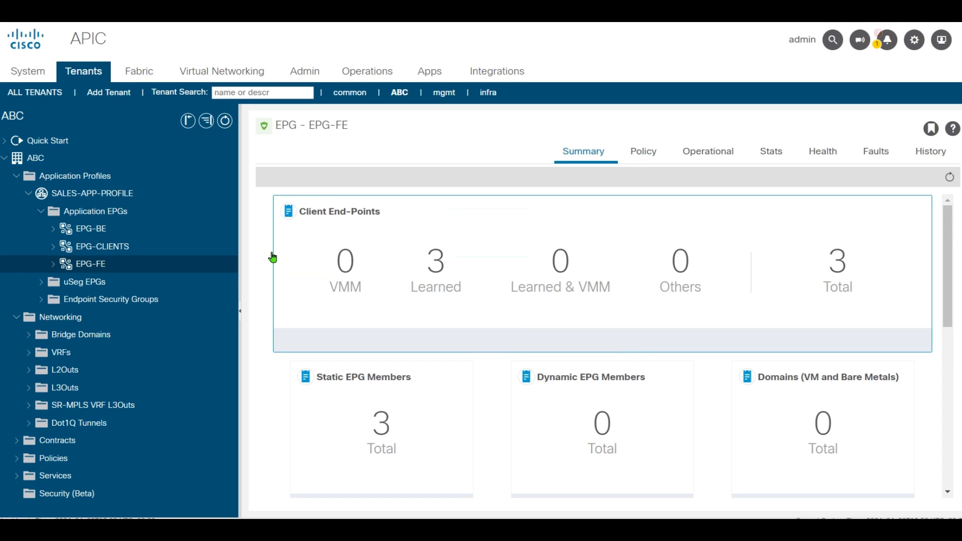
{"action": "scroll", "coordinate": [255, 216], "scroll_direction": "down", "scroll_amount": 2}
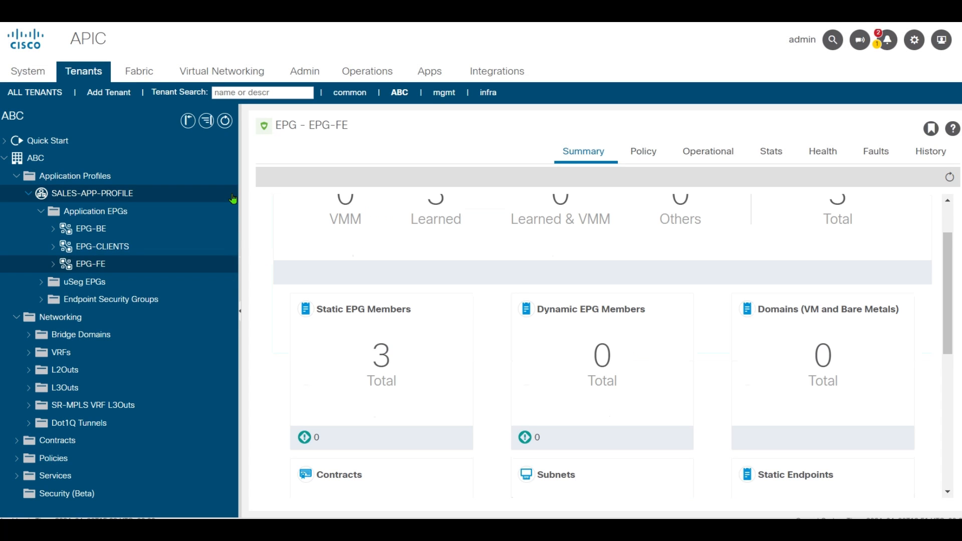